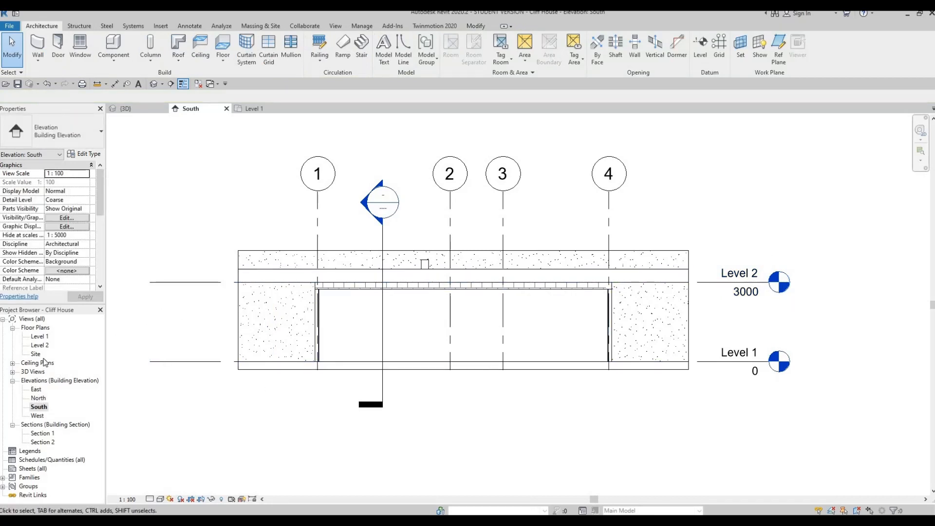
- In the 3D view, align the top of the rear concrete wall with the top surface of the roof
{"action": "left_click", "coordinate": [151, 109]}
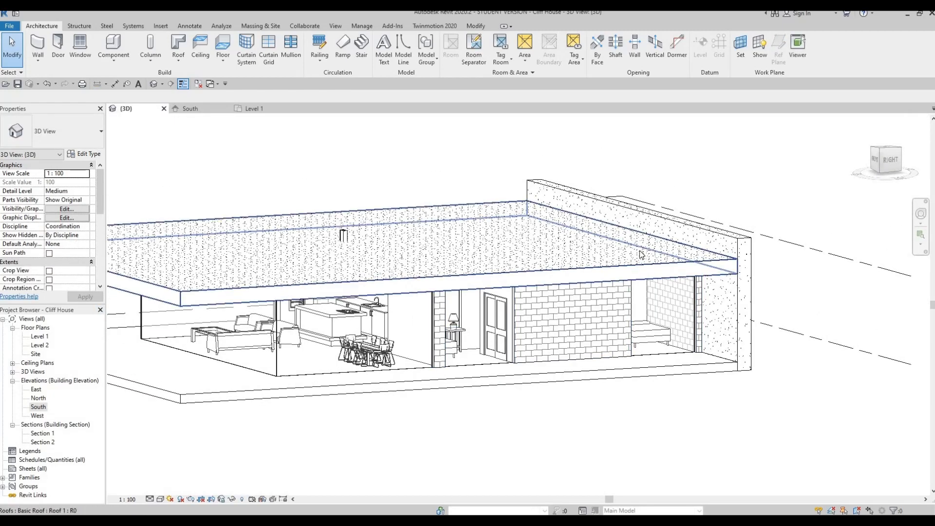
{"action": "middle_click_drag", "start_coordinate": [648, 263], "coordinate": [633, 242], "text": "shift"}
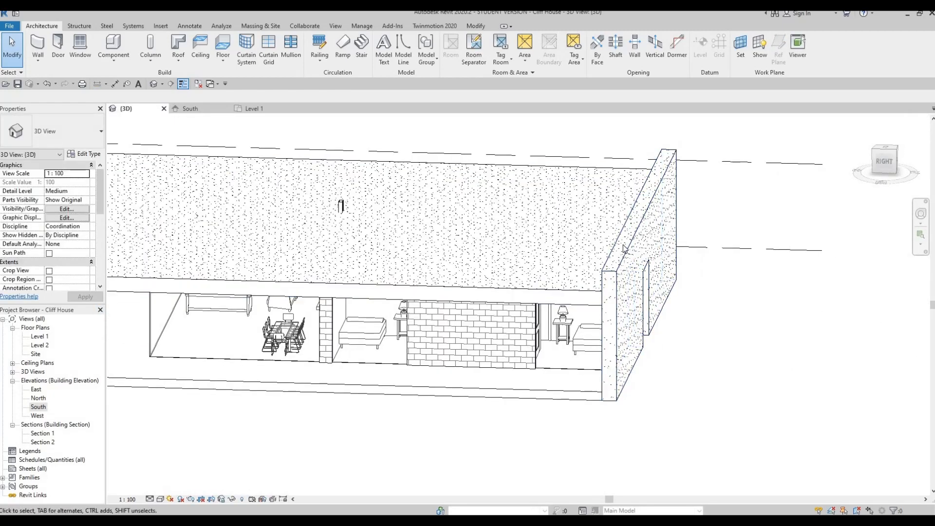
{"action": "key", "text": "a"}
{"action": "key", "text": "l"}
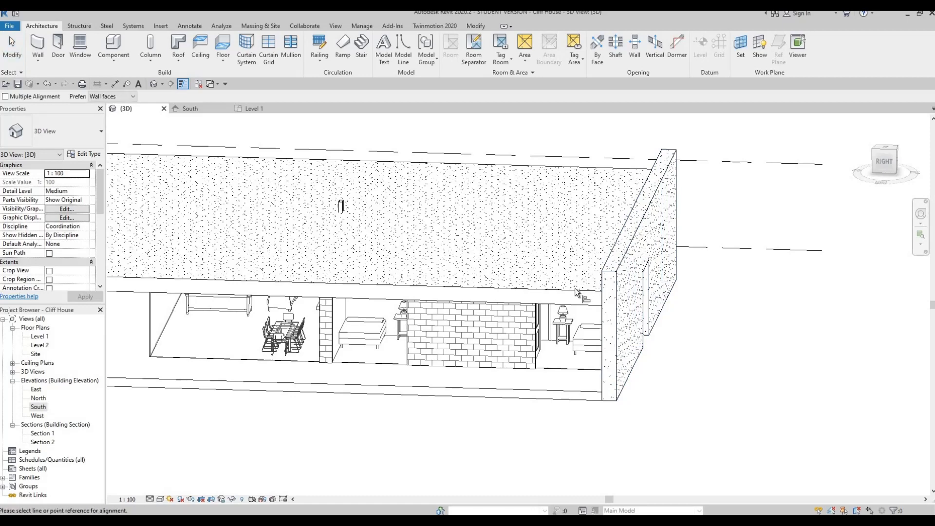
{"action": "left_click", "coordinate": [617, 272]}
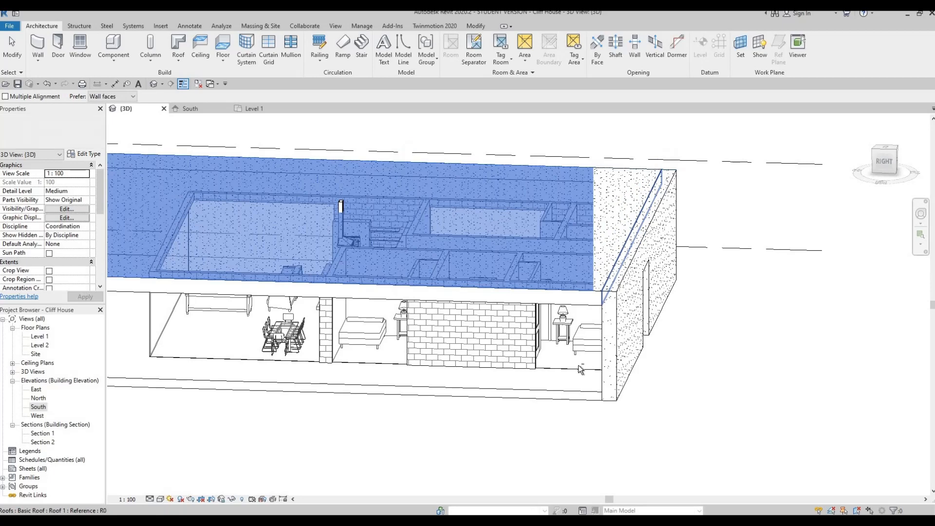
{"action": "key", "text": "Escape"}
{"action": "key", "text": "Escape"}
{"action": "middle_click_drag", "start_coordinate": [672, 332], "coordinate": [539, 236], "text": "shift"}
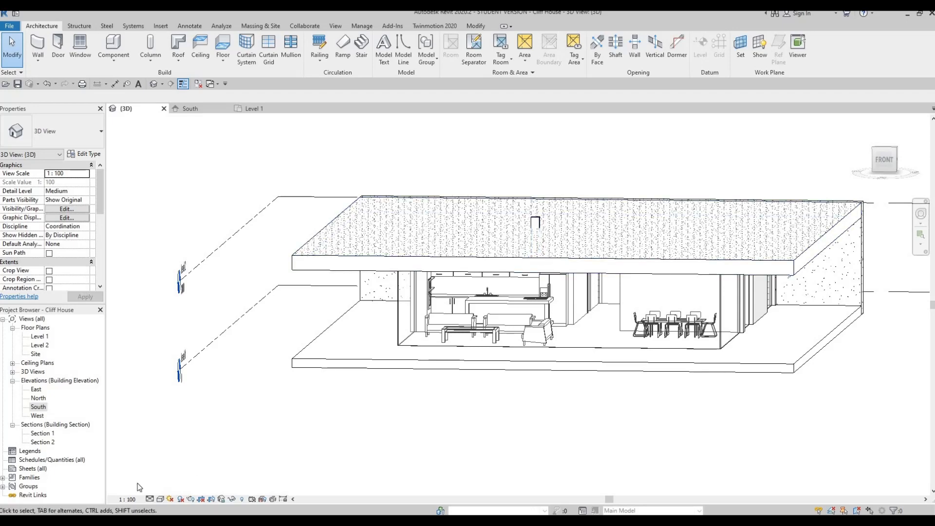
- In the Level 1 floor plan, move the horizontal section line down so it crosses just below the range hood
{"action": "double_click", "coordinate": [43, 339]}
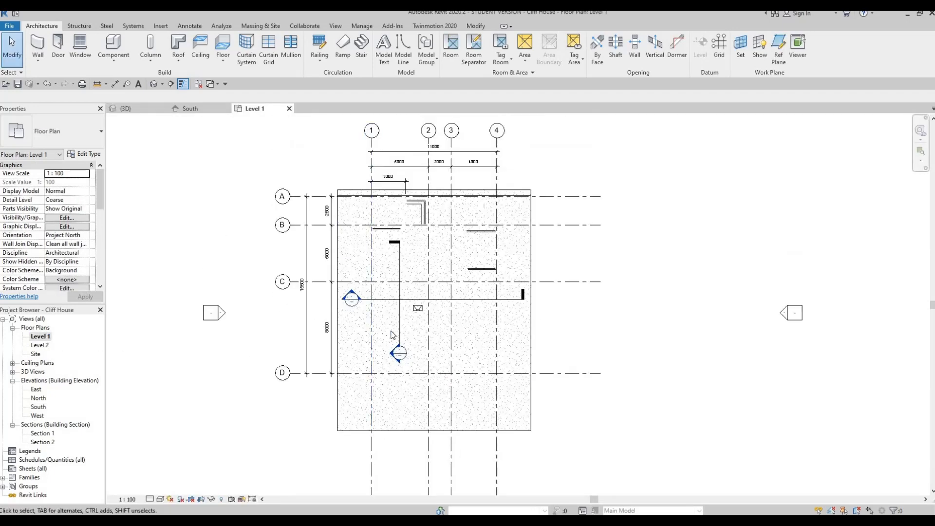
{"action": "scroll", "coordinate": [404, 301], "scroll_direction": "up", "scroll_amount": 2}
{"action": "left_click", "coordinate": [406, 299]}
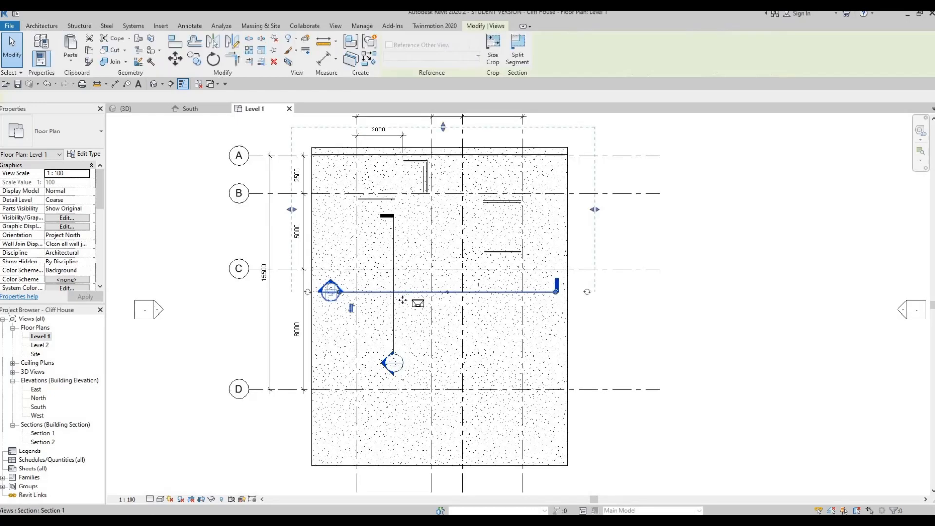
{"action": "left_click_drag", "start_coordinate": [402, 300], "coordinate": [122, 311]}
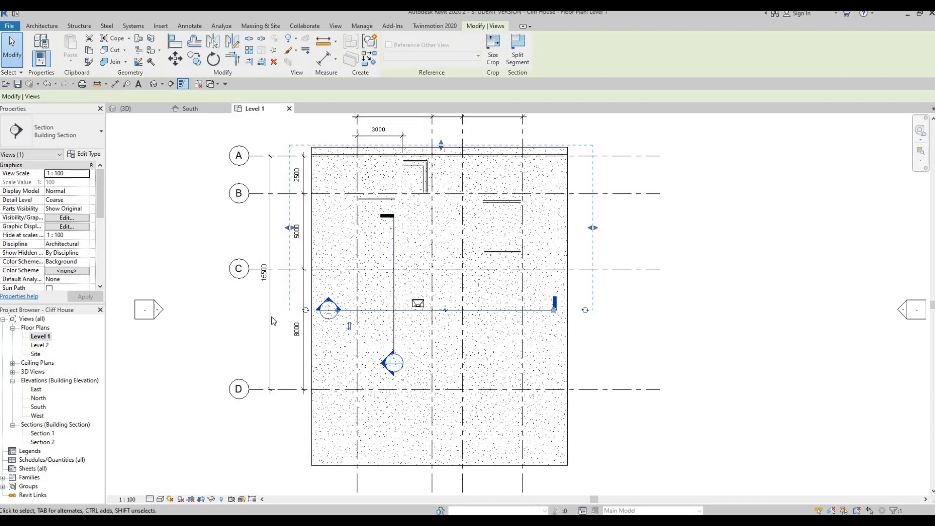
{"action": "key", "text": "Escape"}
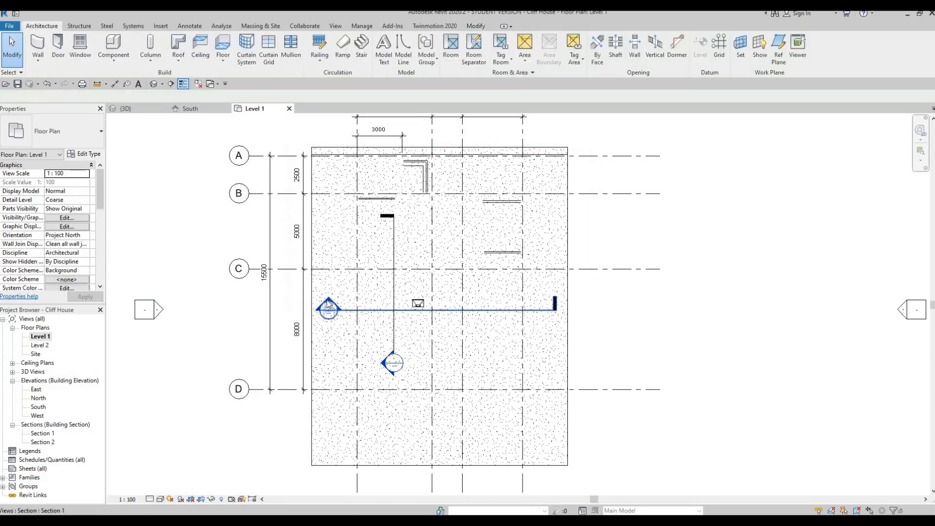
- Open the Section 1 view and lower the range hood until its duct no longer projects above the roof
{"action": "double_click", "coordinate": [341, 310]}
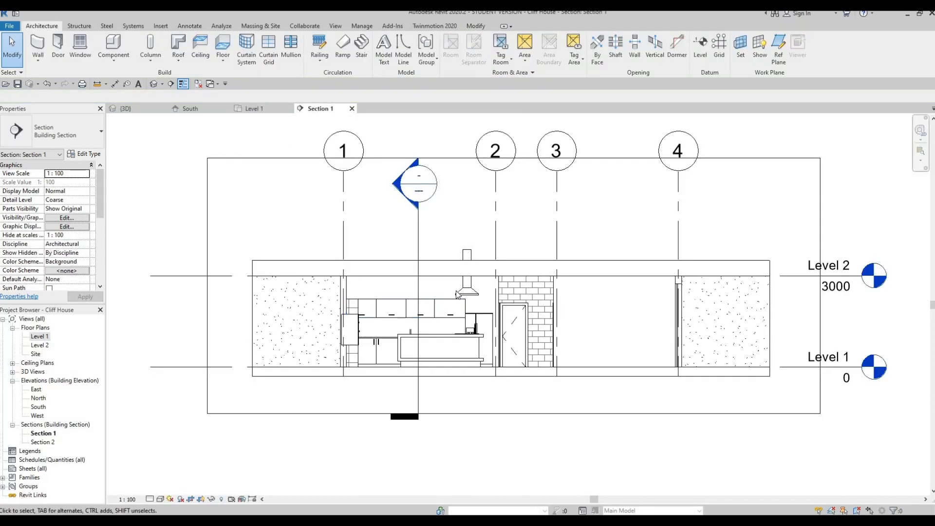
{"action": "middle_click_drag", "start_coordinate": [354, 326], "coordinate": [336, 325]}
{"action": "left_click", "coordinate": [449, 285]}
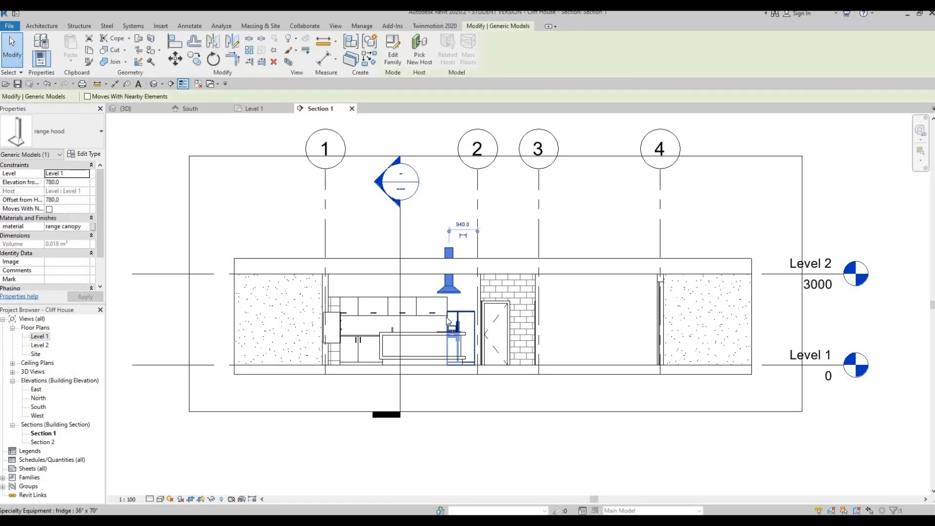
{"action": "key", "text": "Down"}
{"action": "key", "text": "Down"}
{"action": "key", "text": "Down"}
{"action": "key", "text": "Down"}
{"action": "key", "text": "Down"}
{"action": "key", "text": "Down"}
{"action": "key", "text": "Down"}
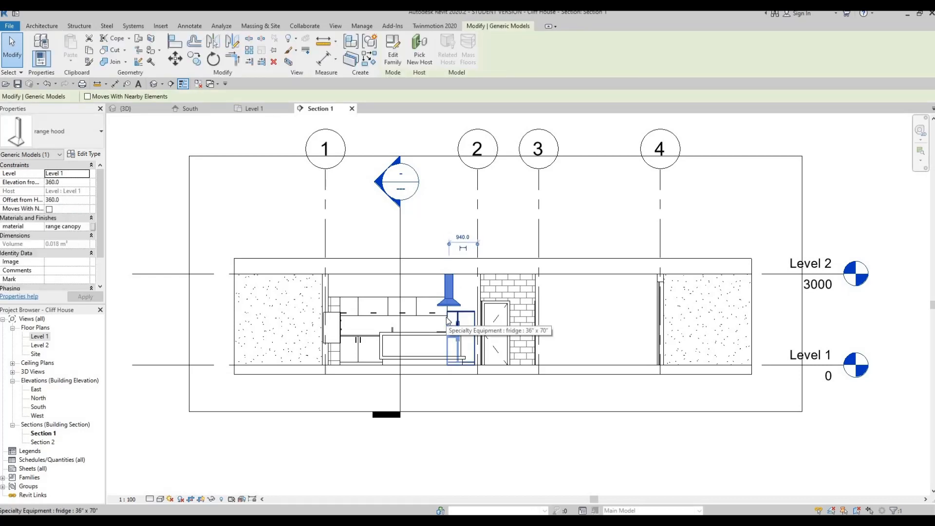
{"action": "key", "text": "Down"}
{"action": "key", "text": "Escape"}
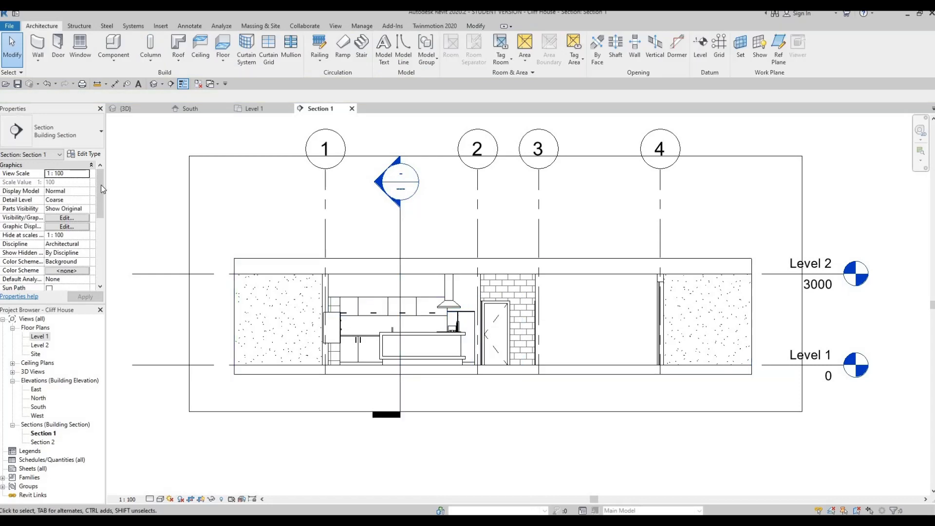
- Edit the Level 1 floor plan's view range, setting the cut plane offset to 2600 and reducing the top offset
{"action": "left_click_drag", "start_coordinate": [101, 203], "coordinate": [106, 237]}
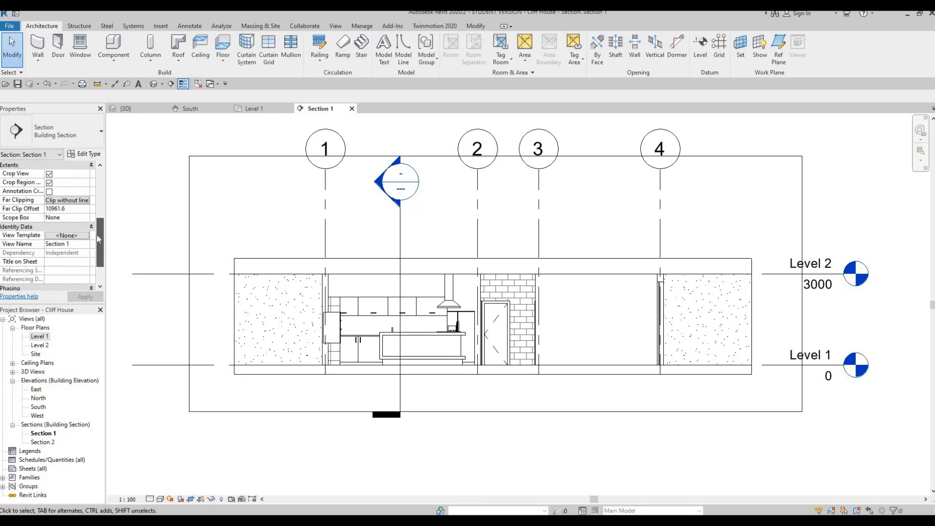
{"action": "scroll", "coordinate": [59, 234], "scroll_direction": "up", "scroll_amount": 3}
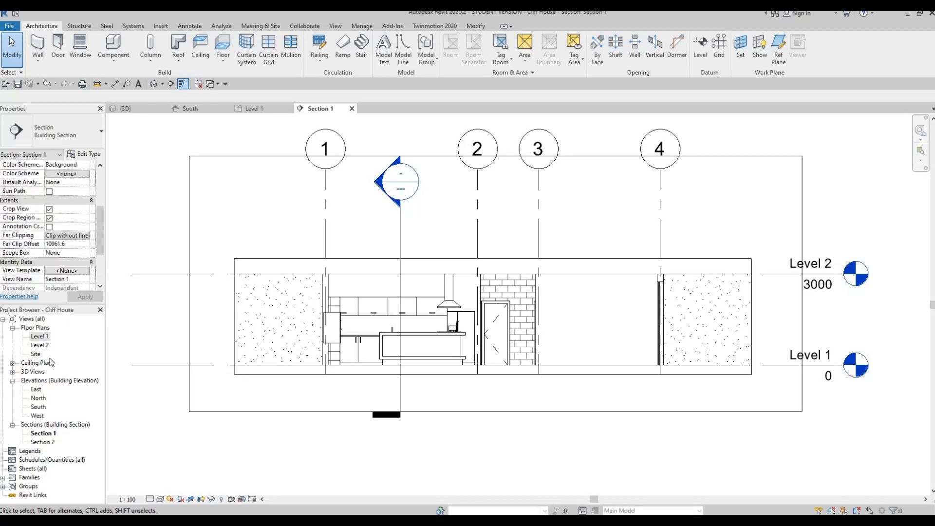
{"action": "double_click", "coordinate": [82, 340]}
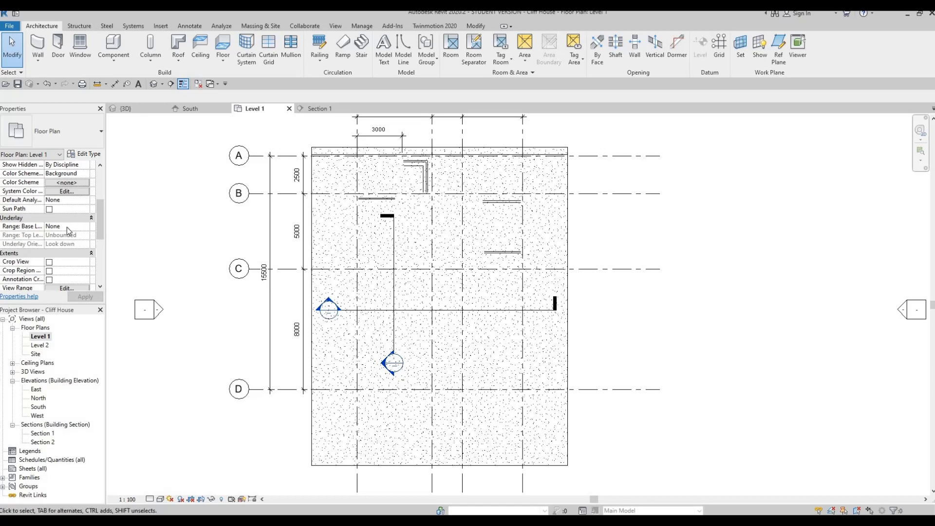
{"action": "scroll", "coordinate": [67, 229], "scroll_direction": "up", "scroll_amount": 3}
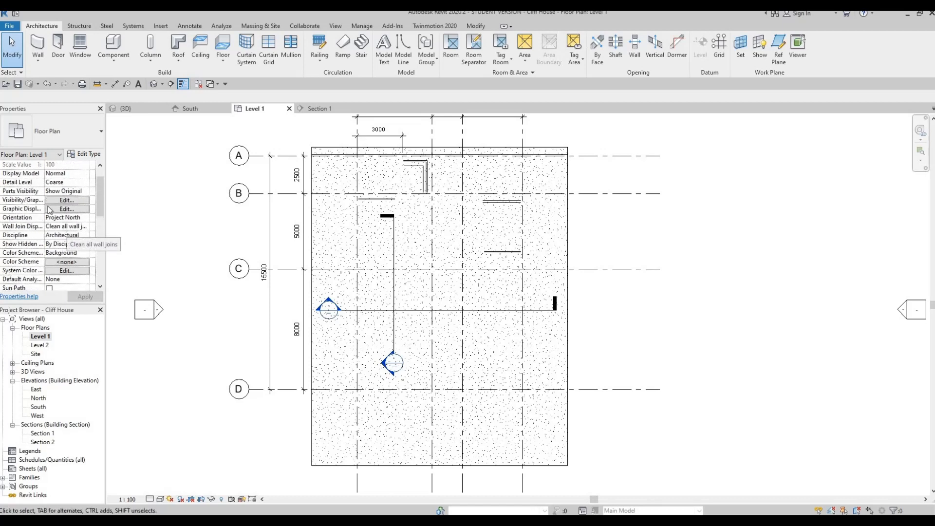
{"action": "scroll", "coordinate": [65, 253], "scroll_direction": "down", "scroll_amount": 5}
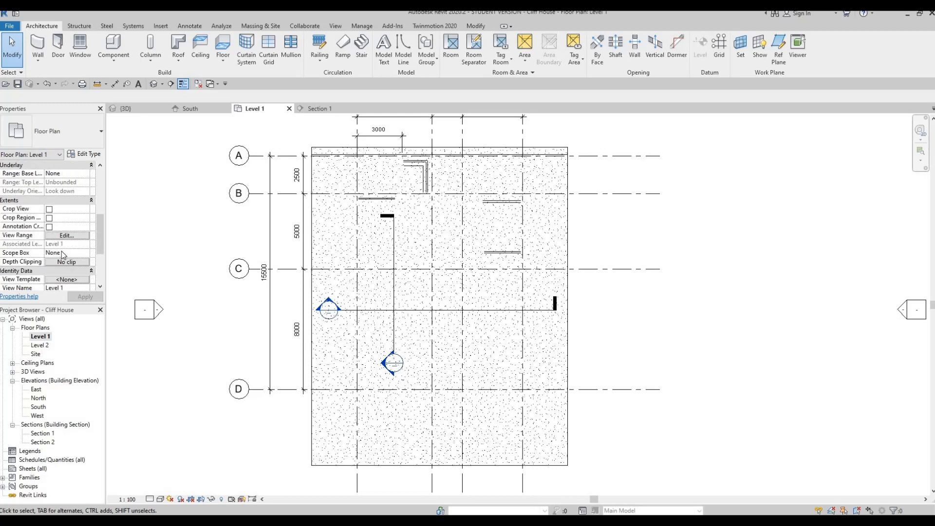
{"action": "key", "text": "v"}
{"action": "key", "text": "r"}
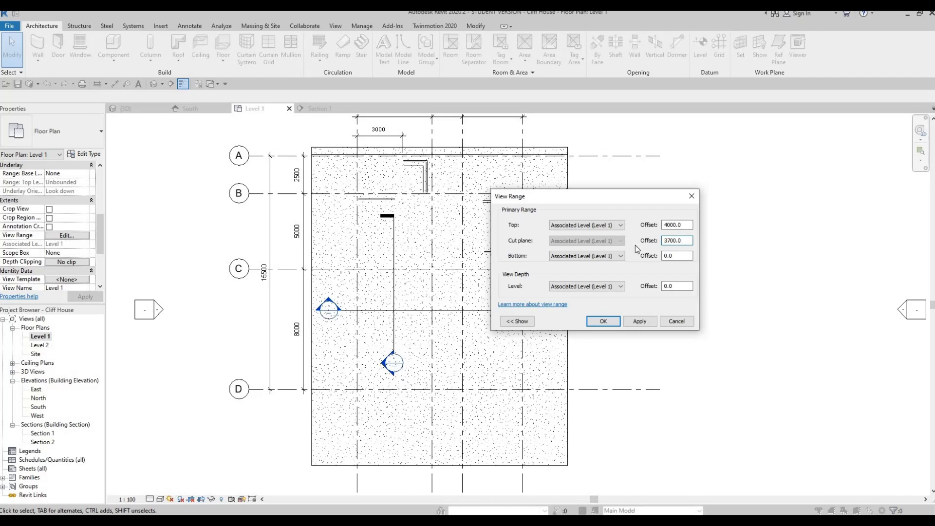
{"action": "left_click_drag", "start_coordinate": [683, 241], "coordinate": [635, 249]}
{"action": "type", "text": "2600"}
{"action": "key", "text": "shift+Tab"}
{"action": "type", "text": "30"}
{"action": "left_click", "coordinate": [603, 321]}
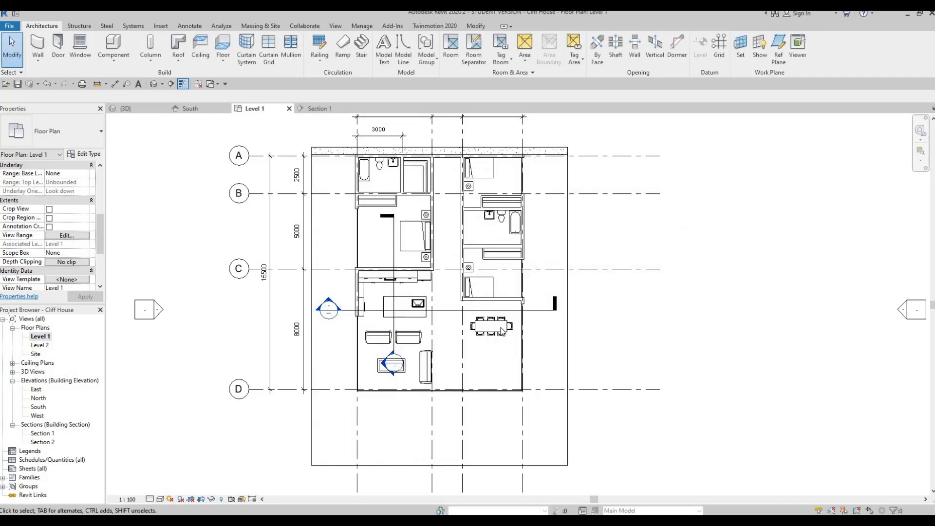
- Open the Level 1 ceiling plan from the ceiling plan views
{"action": "scroll", "coordinate": [402, 265], "scroll_direction": "up", "scroll_amount": 2}
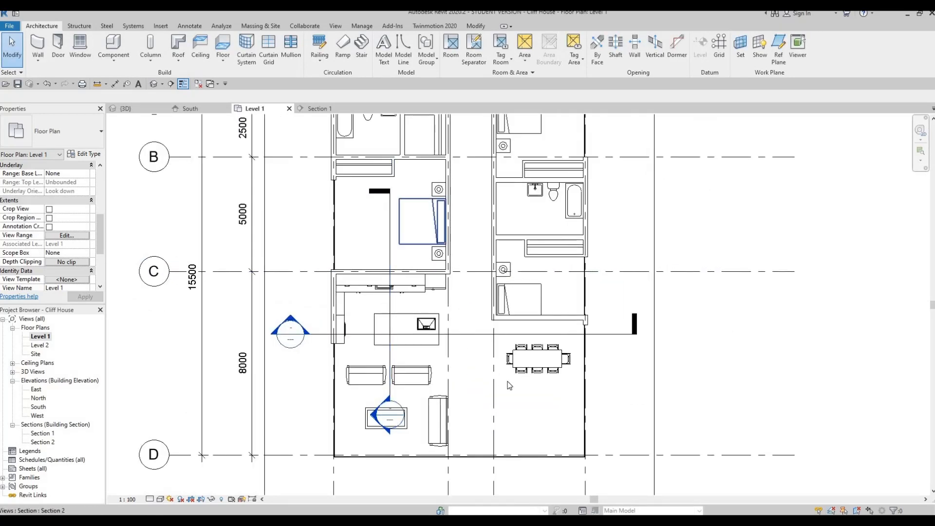
{"action": "middle_click_drag", "start_coordinate": [409, 384], "coordinate": [491, 349]}
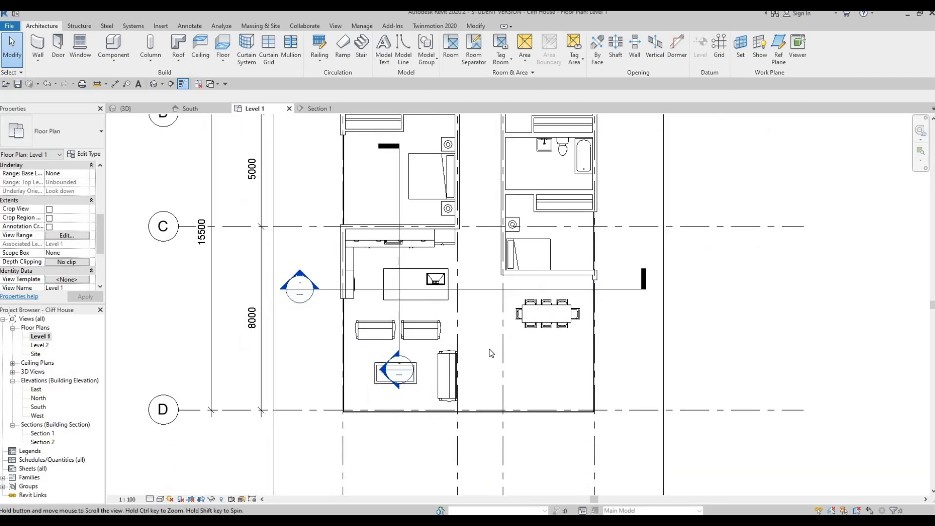
{"action": "scroll", "coordinate": [487, 350], "scroll_direction": "down", "scroll_amount": 1}
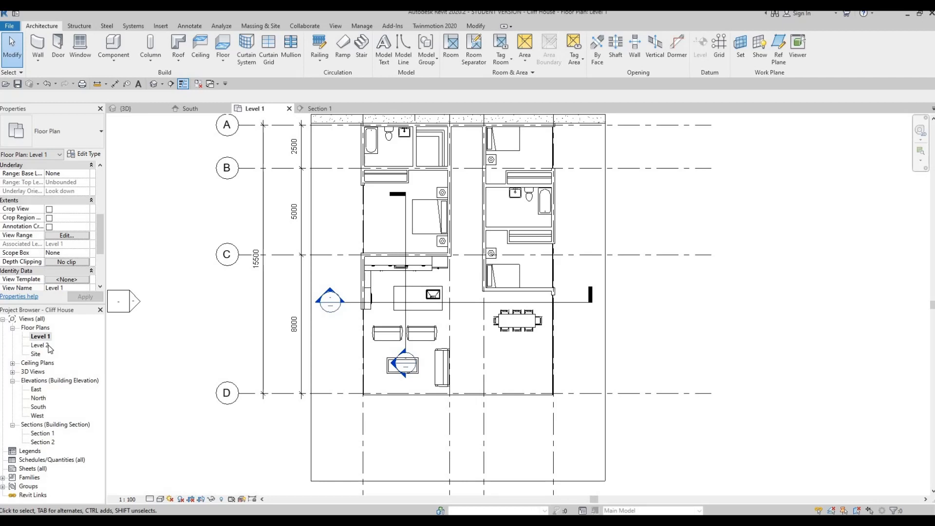
{"action": "left_click", "coordinate": [13, 364]}
{"action": "double_click", "coordinate": [39, 372]}
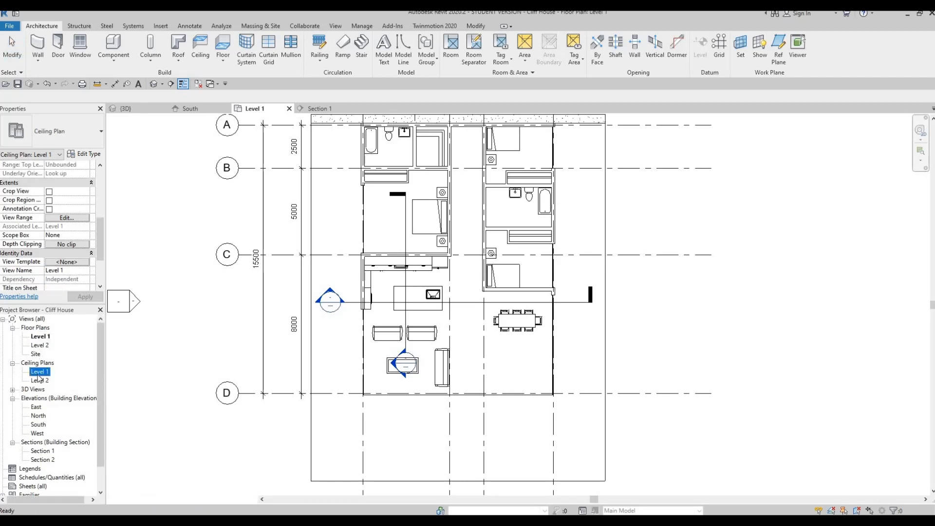
{"action": "middle_click_drag", "start_coordinate": [307, 395], "coordinate": [231, 417]}
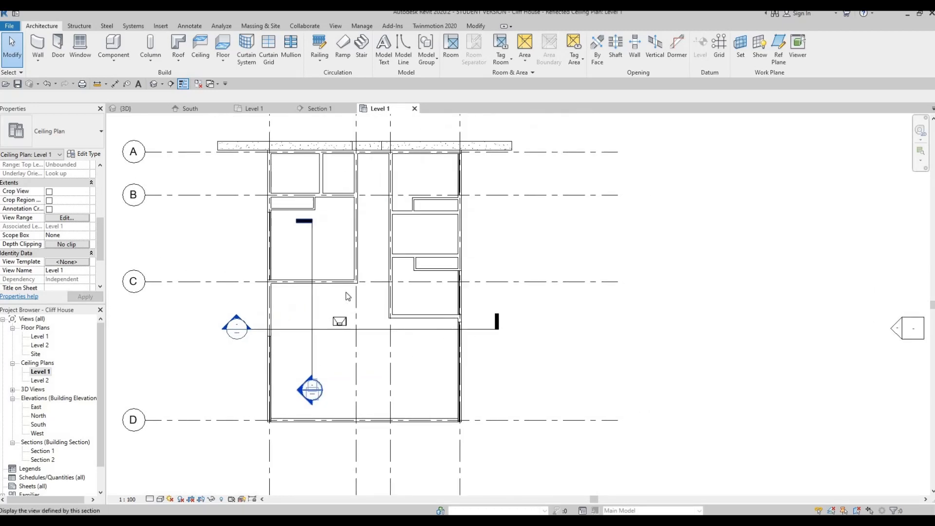
{"action": "middle_click_drag", "start_coordinate": [346, 293], "coordinate": [324, 307]}
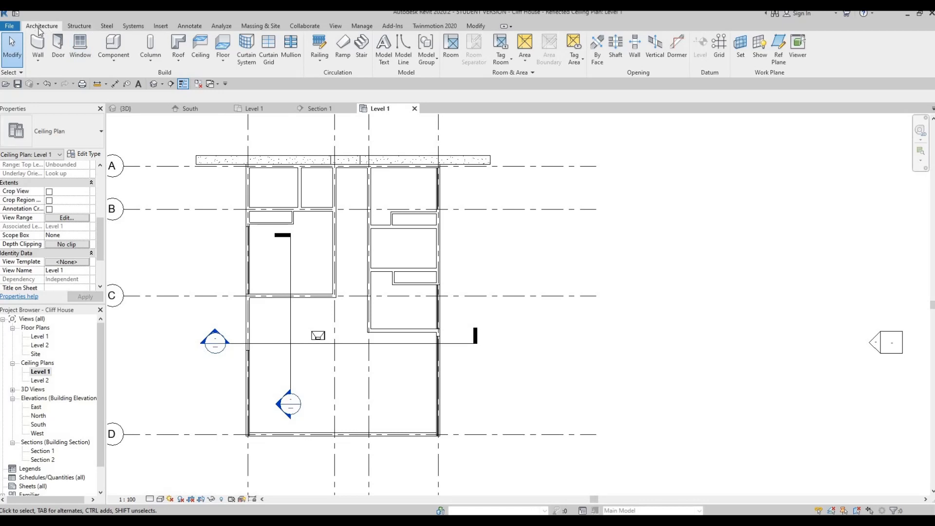
- Start an automatic ceiling with the Basic Ceiling Generic type and duplicate that type as "Ceiling 1"
{"action": "left_click", "coordinate": [195, 46]}
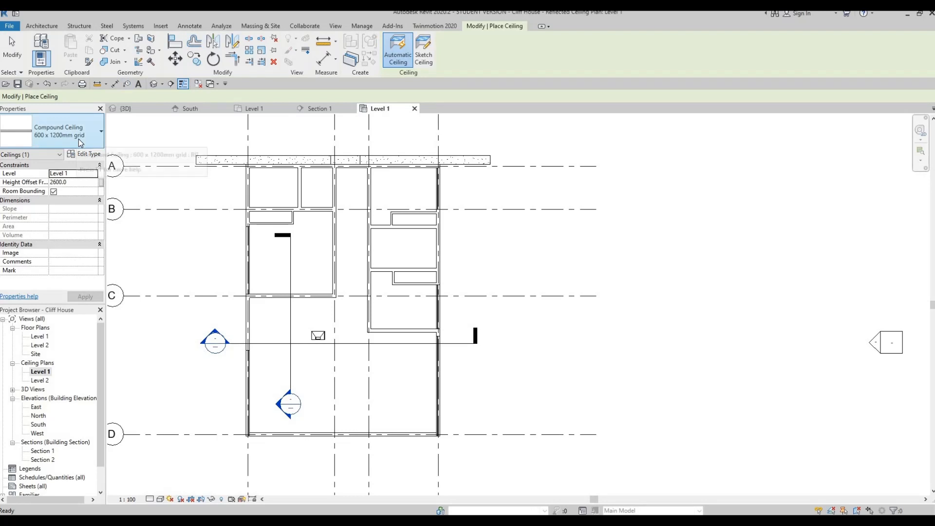
{"action": "left_click", "coordinate": [78, 139]}
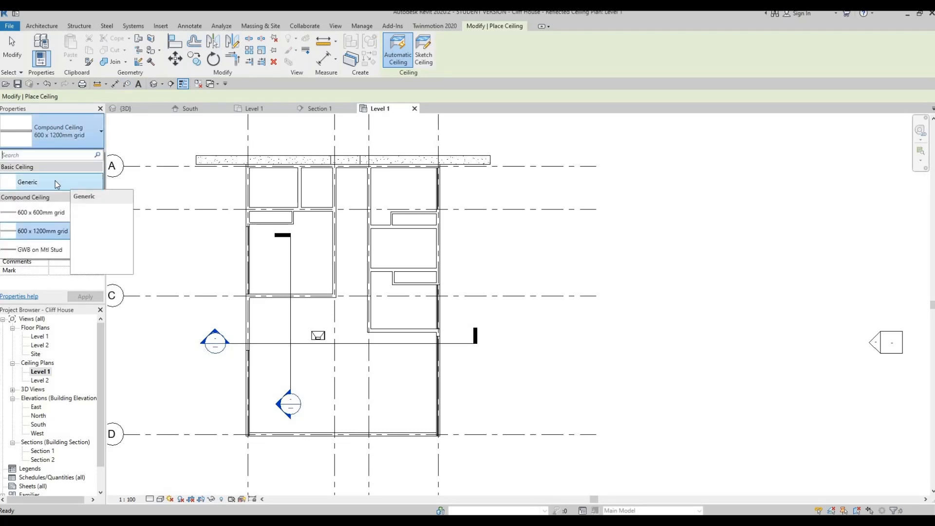
{"action": "left_click", "coordinate": [58, 182]}
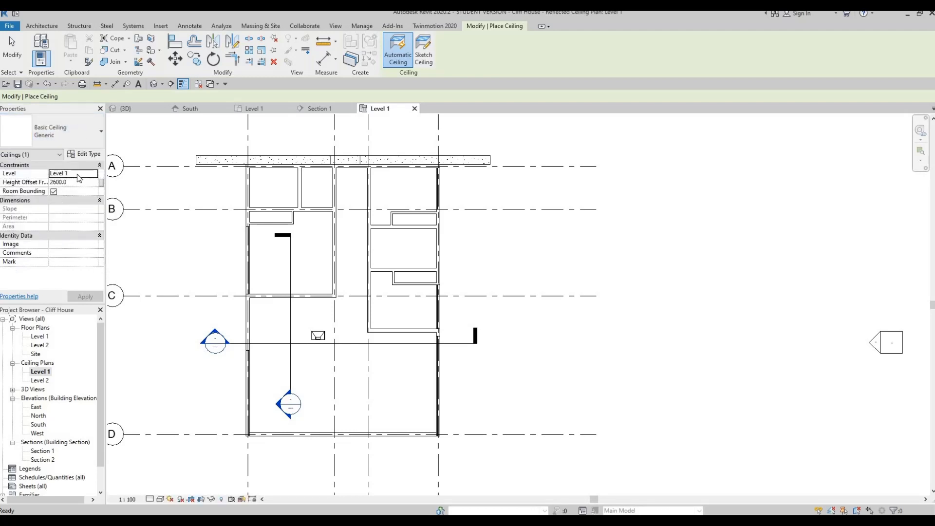
{"action": "left_click", "coordinate": [90, 154]}
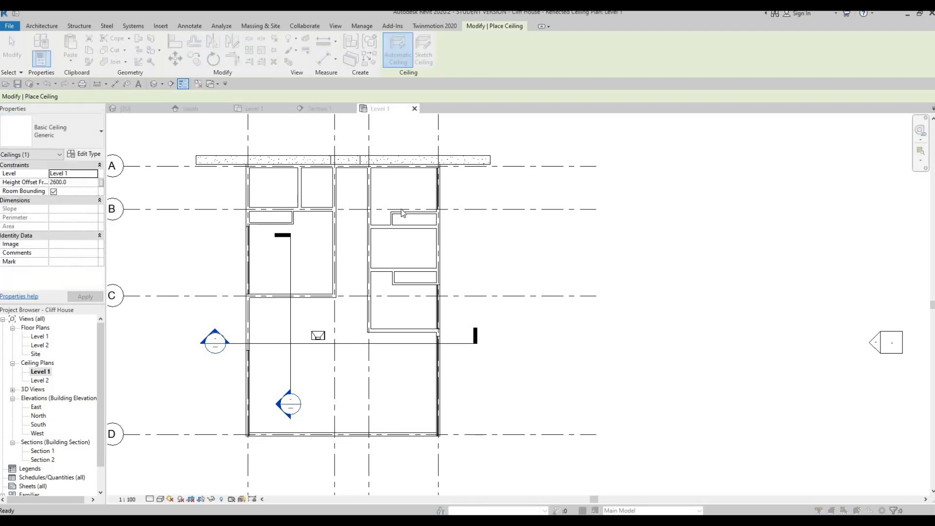
{"action": "left_click", "coordinate": [666, 142]}
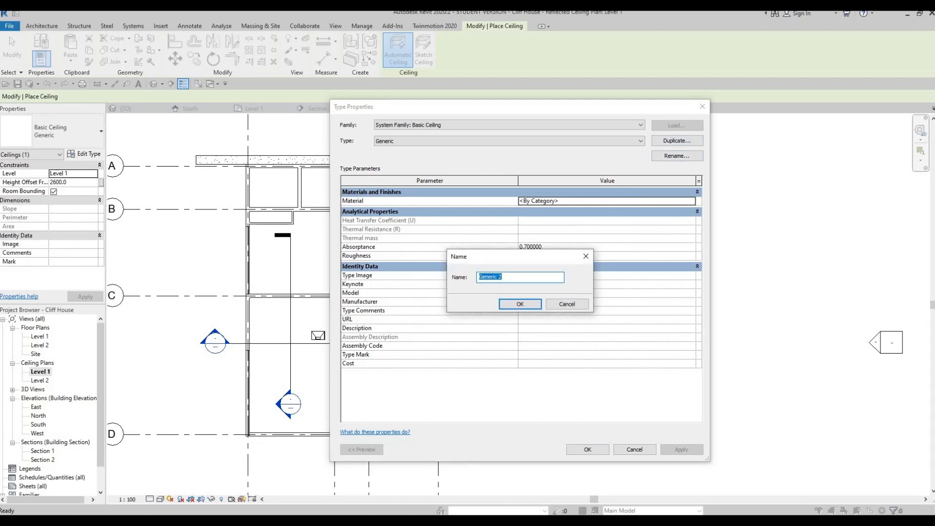
{"action": "type", "text": "Ceiling 1"}
{"action": "left_click", "coordinate": [531, 305]}
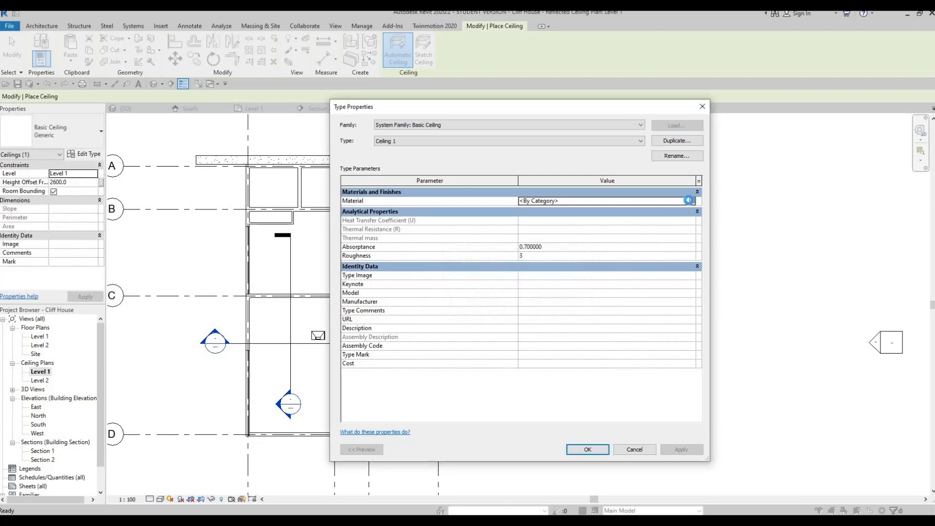
- Assign the "Acero, galvanizado" material to the Ceiling 1 type and apply the type properties
{"action": "left_click", "coordinate": [690, 201]}
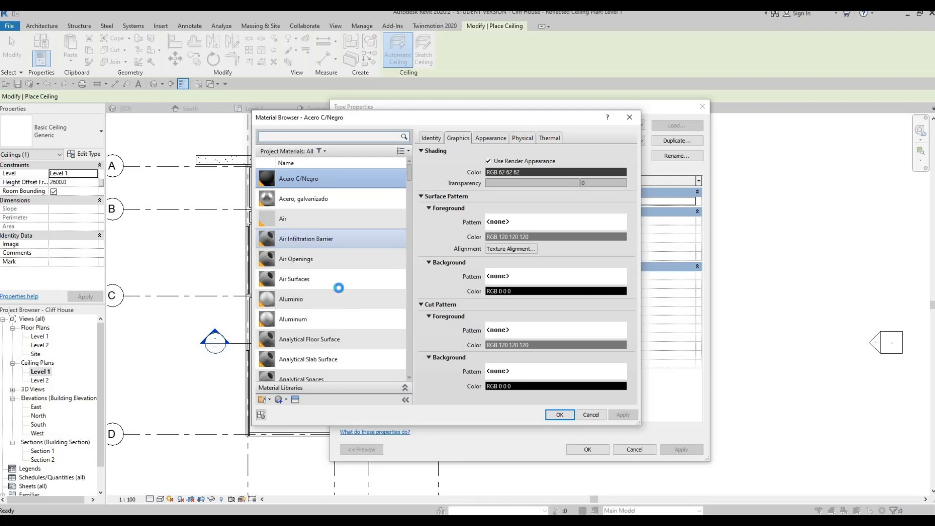
{"action": "left_click", "coordinate": [323, 204]}
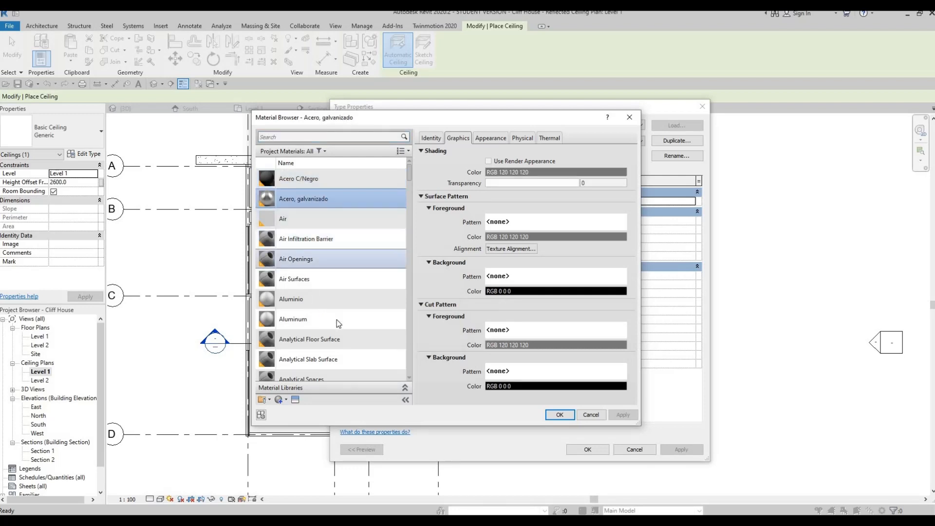
{"action": "scroll", "coordinate": [337, 320], "scroll_direction": "down", "scroll_amount": 5}
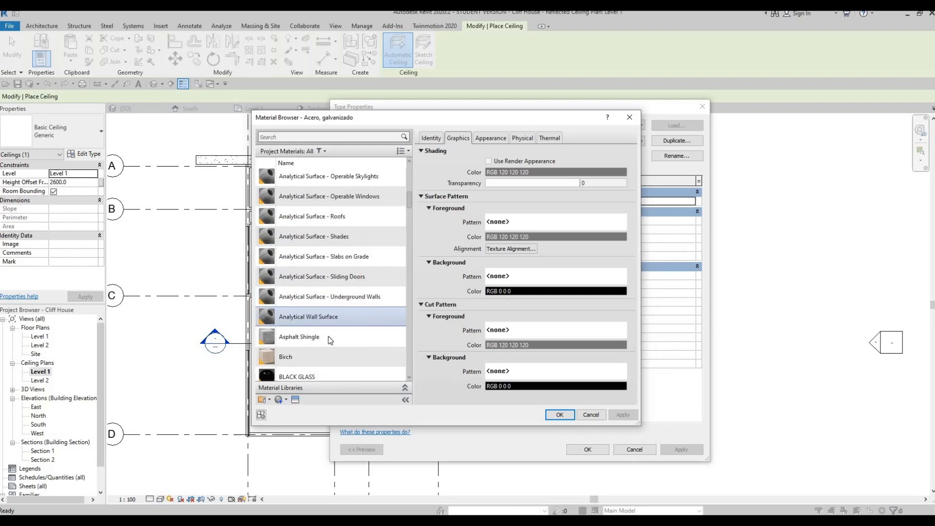
{"action": "scroll", "coordinate": [316, 336], "scroll_direction": "down", "scroll_amount": 3}
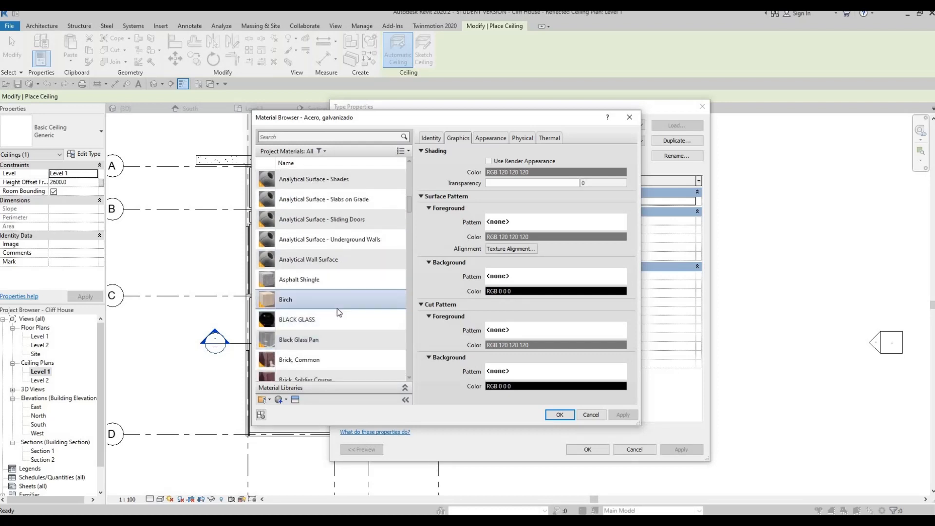
{"action": "scroll", "coordinate": [337, 292], "scroll_direction": "down", "scroll_amount": 3}
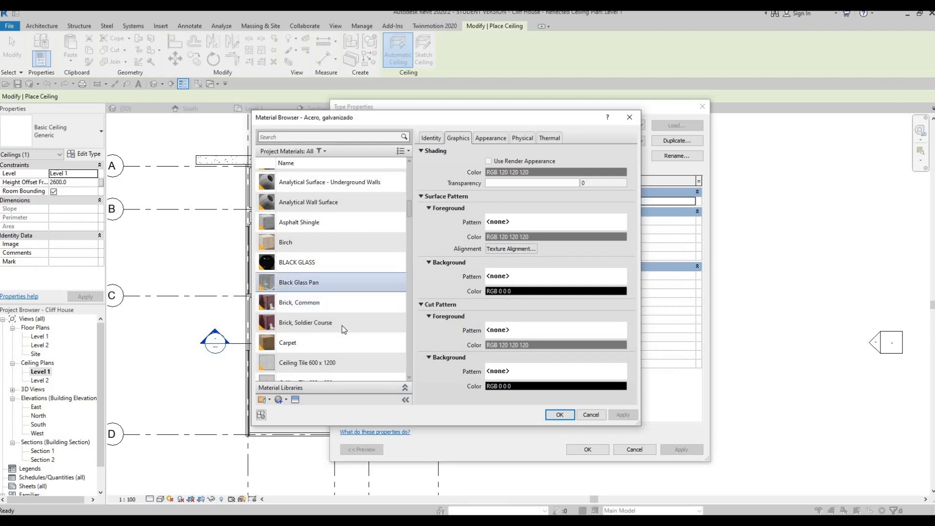
{"action": "scroll", "coordinate": [342, 326], "scroll_direction": "down", "scroll_amount": 6}
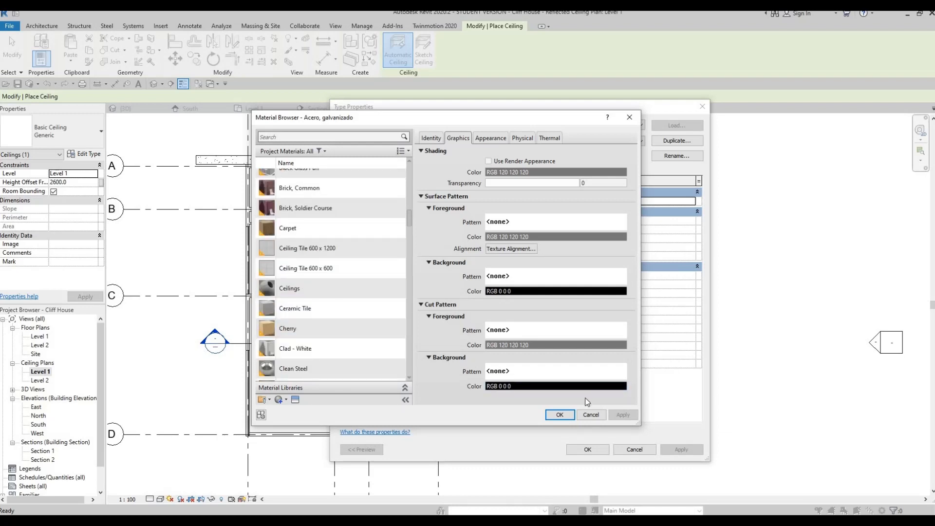
{"action": "left_click", "coordinate": [560, 415]}
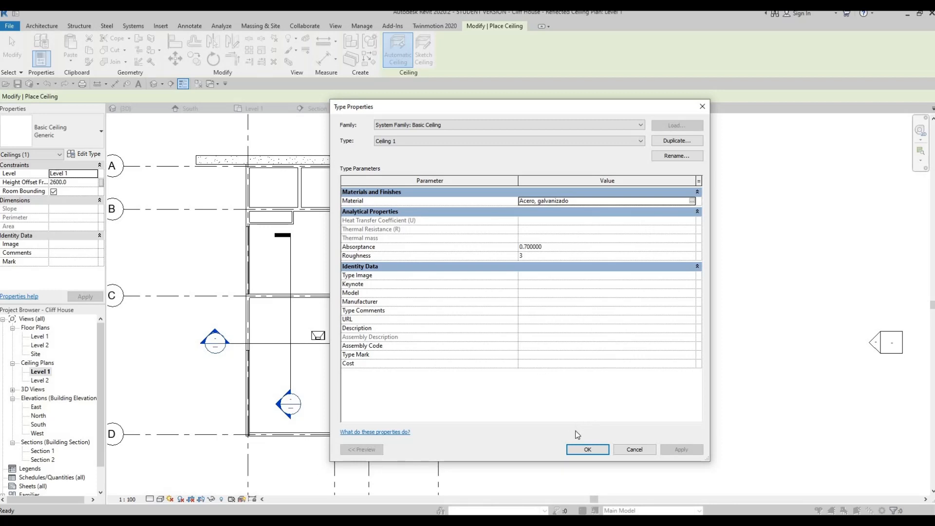
{"action": "left_click", "coordinate": [588, 450]}
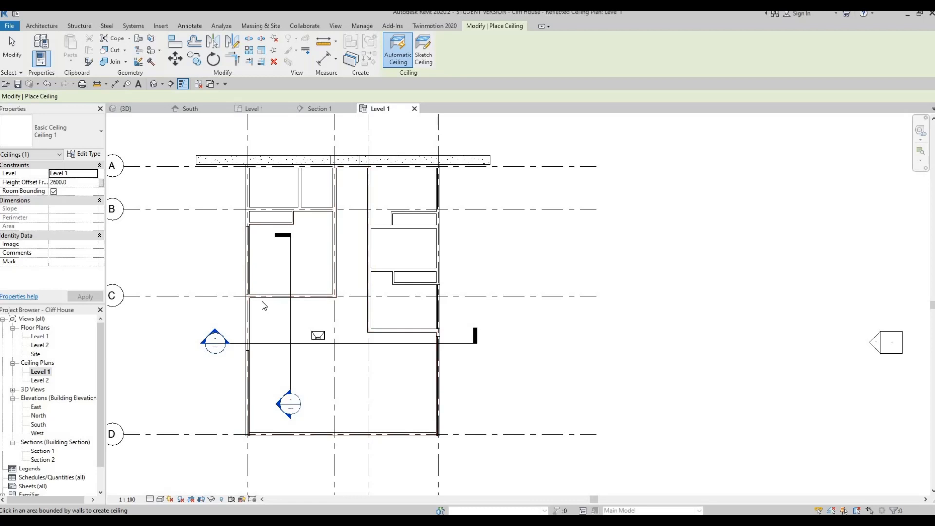
- Place automatic Ceiling 1 ceilings in the open living area and the enclosed rooms of Level 1
{"action": "left_click", "coordinate": [341, 369]}
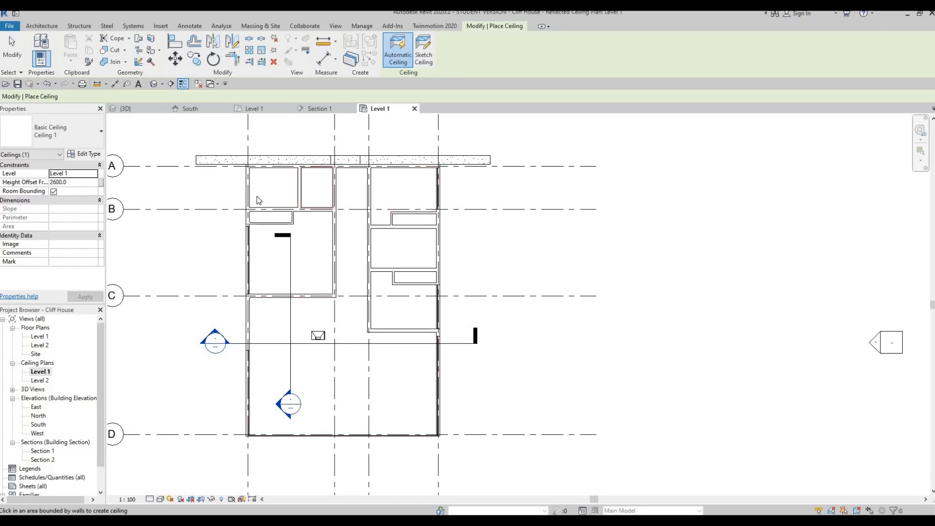
{"action": "key", "text": "Escape"}
{"action": "key", "text": "Escape"}
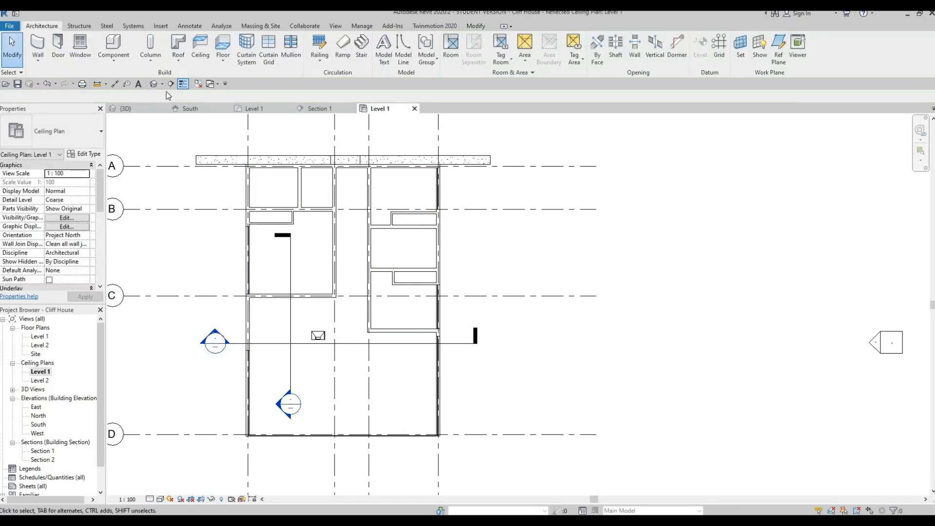
- In the 3D view, set the living area ceiling's height offset to 2900
{"action": "key", "text": "ctrl+Tab"}
{"action": "middle_click_drag", "start_coordinate": [372, 238], "coordinate": [348, 195], "text": "shift"}
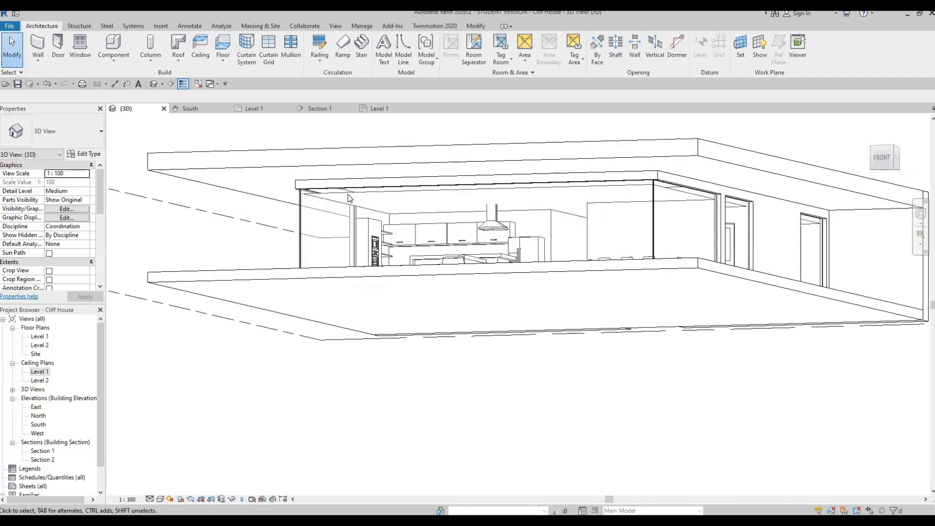
{"action": "left_click", "coordinate": [165, 190]}
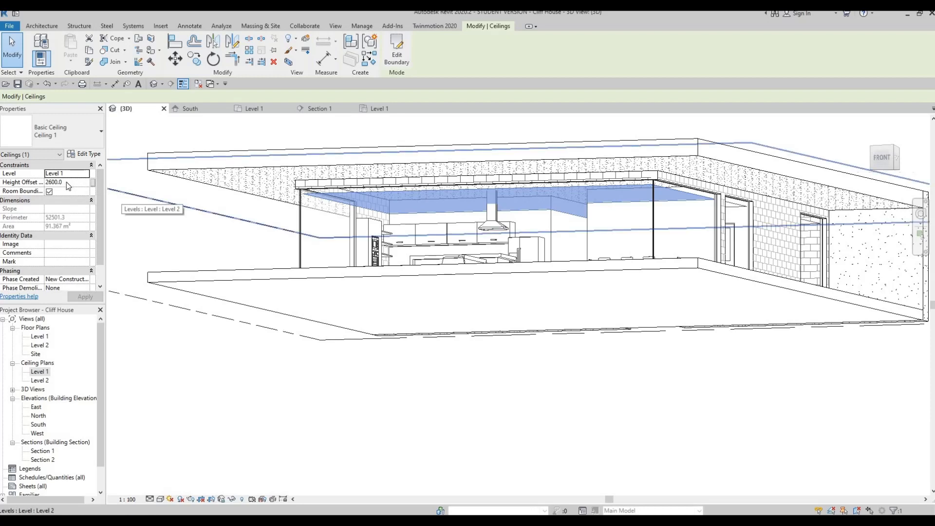
{"action": "left_click", "coordinate": [66, 182]}
{"action": "left_click", "coordinate": [34, 184]}
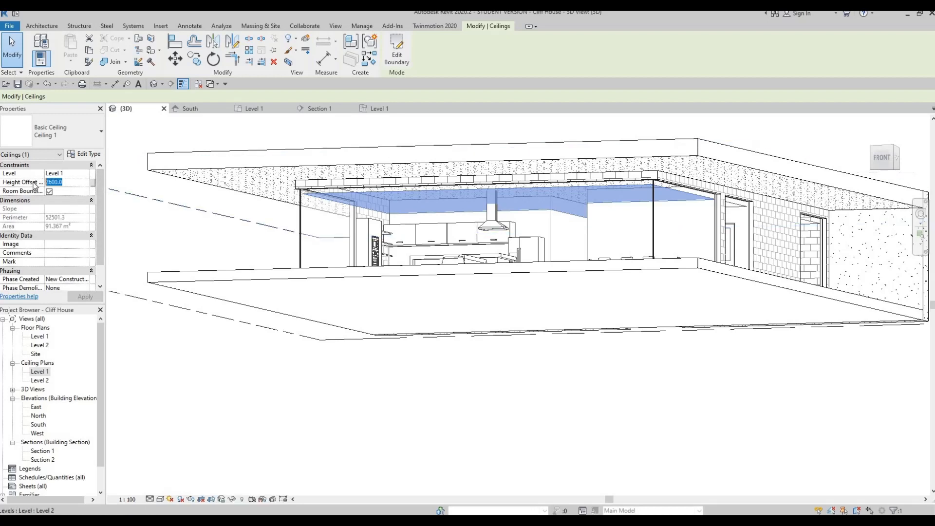
{"action": "type", "text": "2900"}
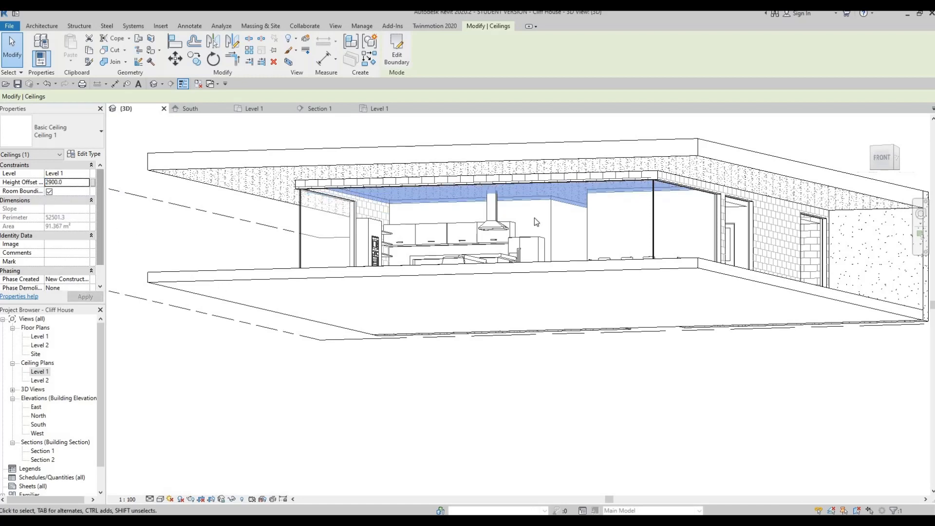
{"action": "key", "text": "Escape"}
- Inspect a bedroom ceiling's height offset in the 3D view and return to the Level 1 ceiling plan
{"action": "middle_click_drag", "start_coordinate": [564, 220], "coordinate": [721, 216], "text": "shift"}
{"action": "left_click", "coordinate": [742, 217]}
{"action": "left_click", "coordinate": [741, 219]}
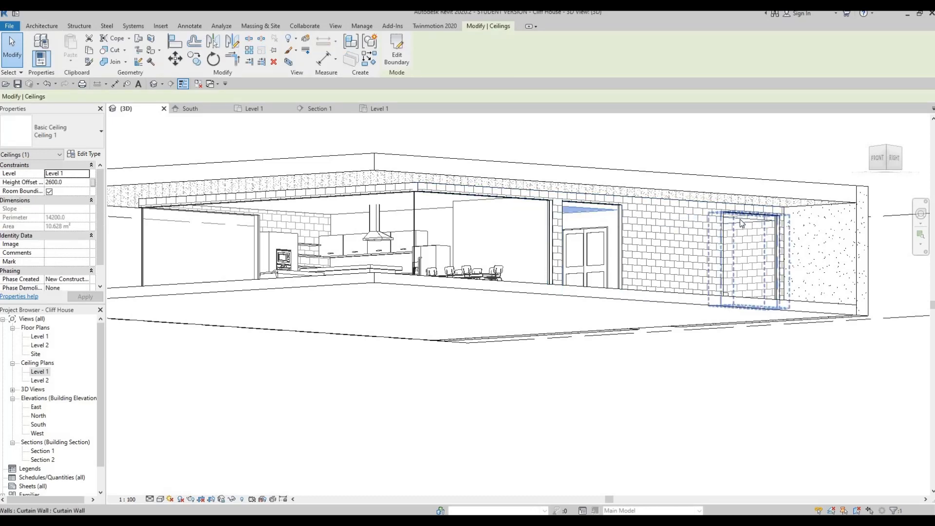
{"action": "double_click", "coordinate": [39, 371]}
{"action": "left_click", "coordinate": [406, 300]}
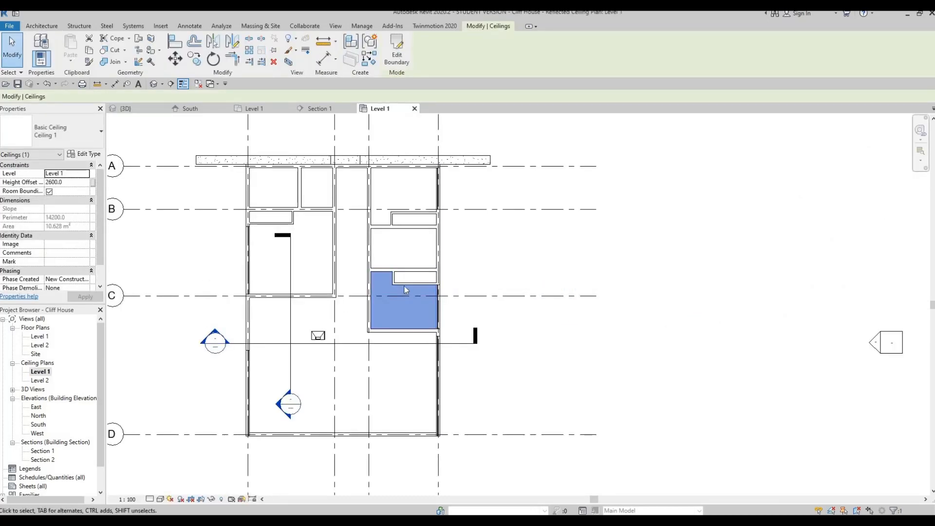
{"action": "key", "text": "Escape"}
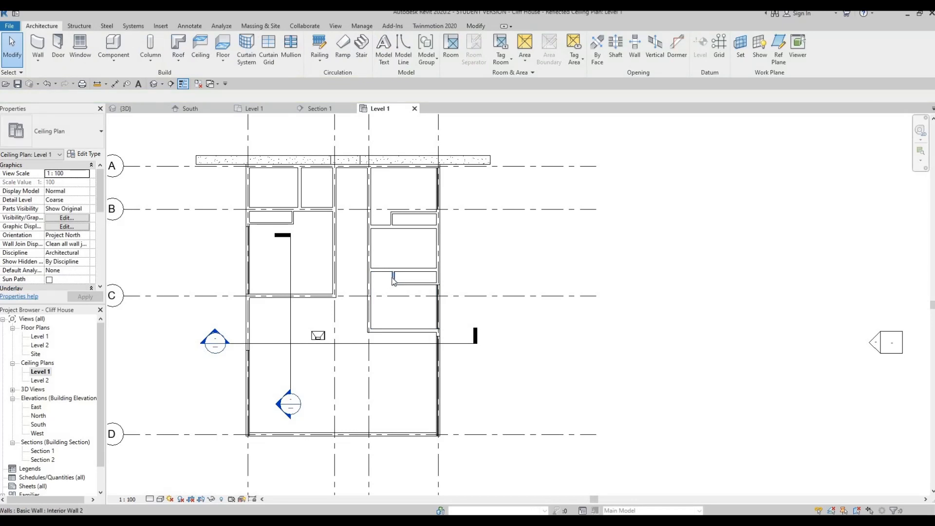
- Set the height offset of the six enclosed room ceilings to 2900 in the Level 1 ceiling plan
{"action": "left_click", "coordinate": [399, 270]}
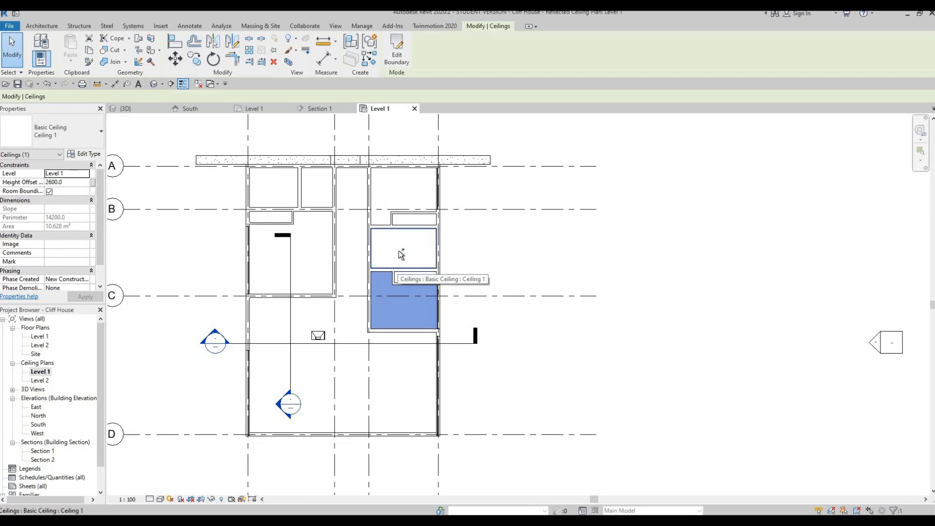
{"action": "left_click", "coordinate": [399, 251], "text": "ctrl"}
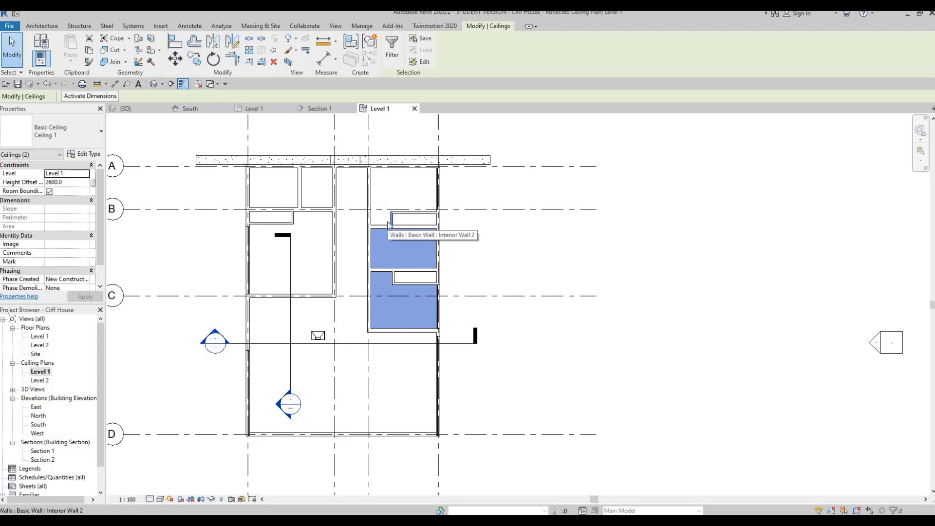
{"action": "key", "text": "Tab"}
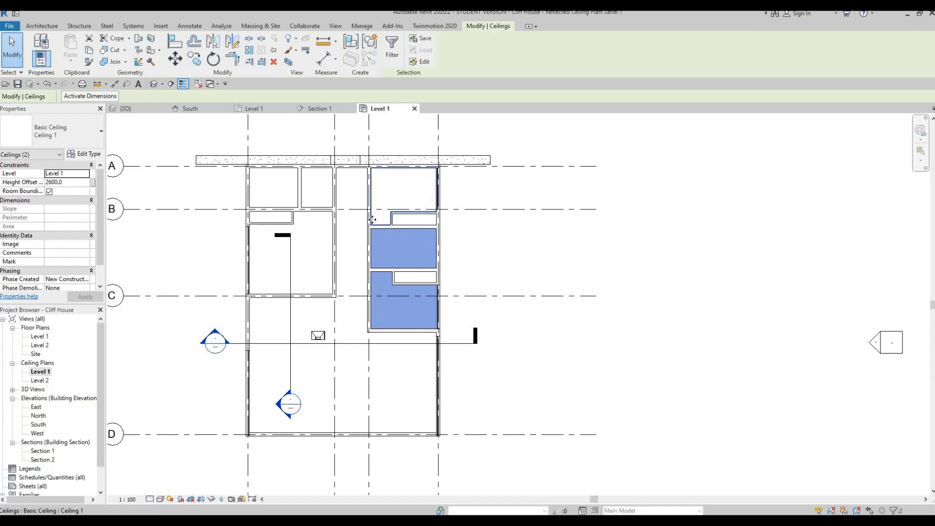
{"action": "left_click", "coordinate": [373, 220], "text": "ctrl"}
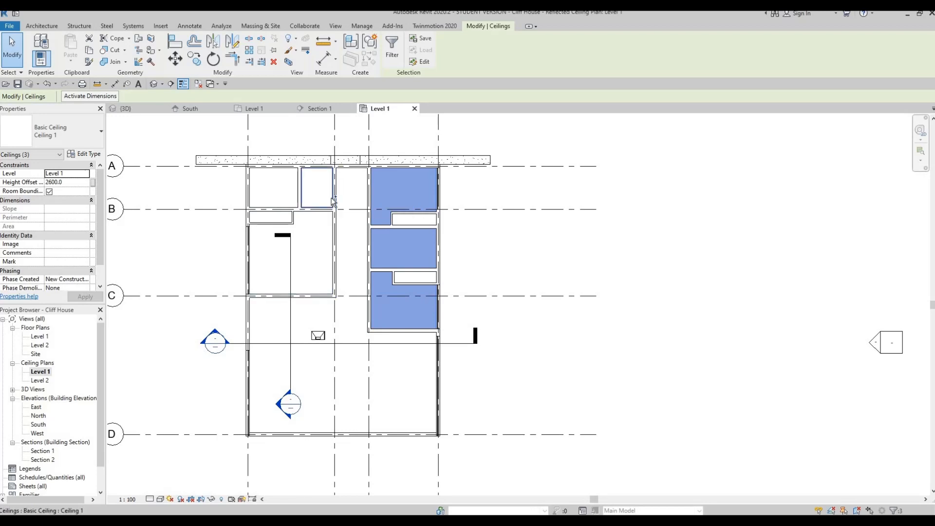
{"action": "left_click", "coordinate": [314, 197], "text": "ctrl"}
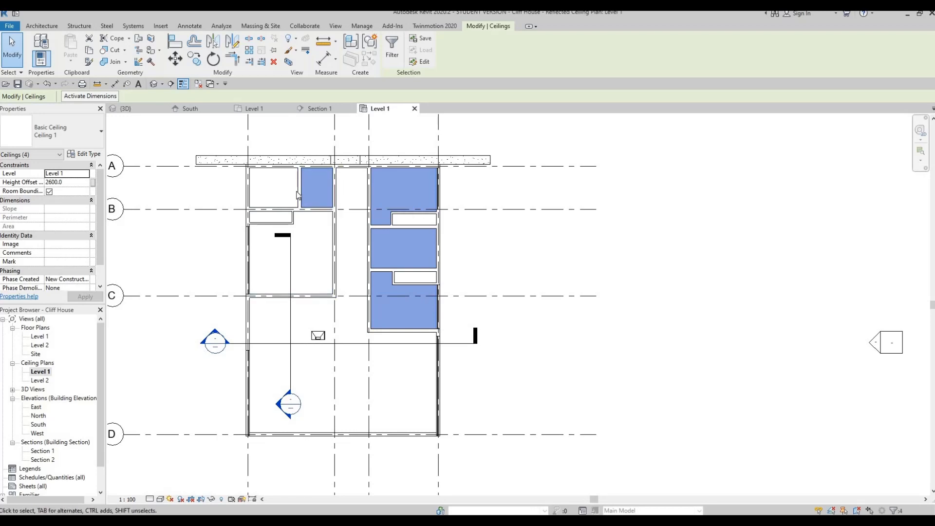
{"action": "left_click", "coordinate": [297, 192], "text": "ctrl"}
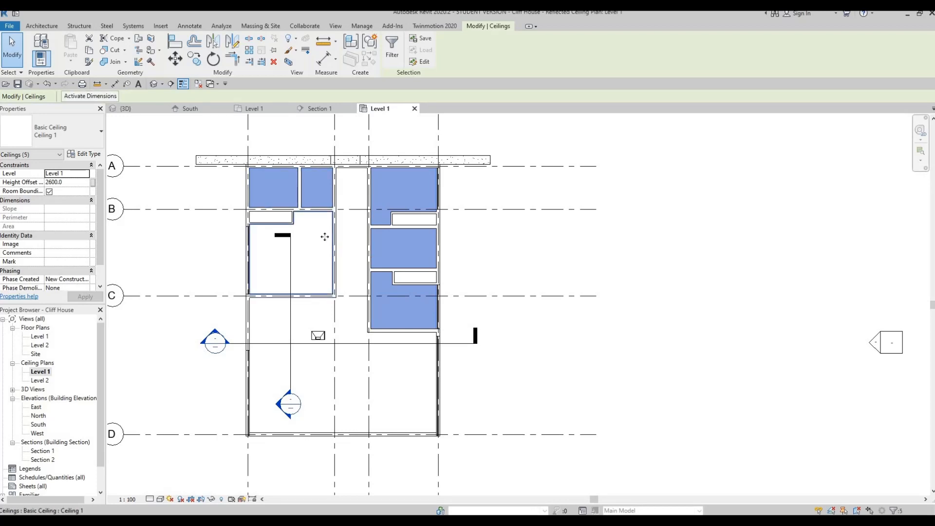
{"action": "left_click", "coordinate": [324, 236], "text": "ctrl"}
{"action": "left_click", "coordinate": [67, 182]}
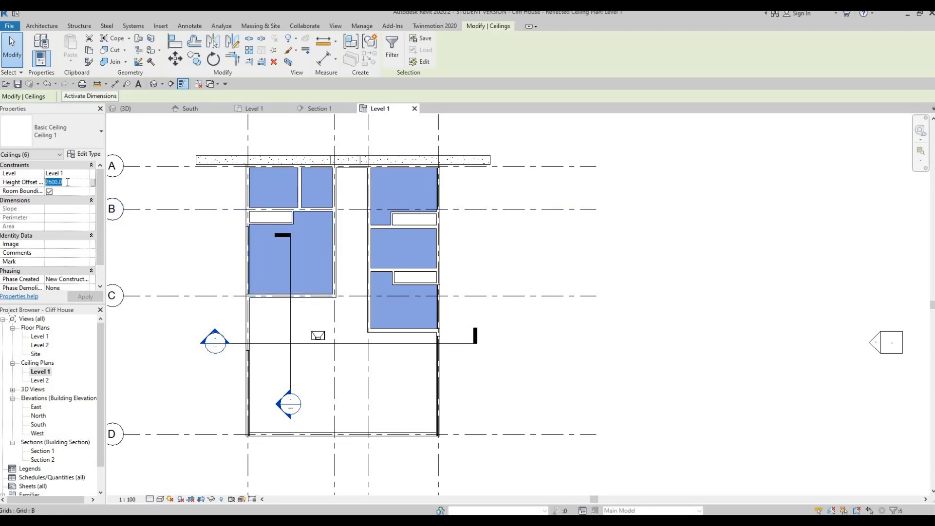
{"action": "type", "text": "2900"}
{"action": "key", "text": "Return"}
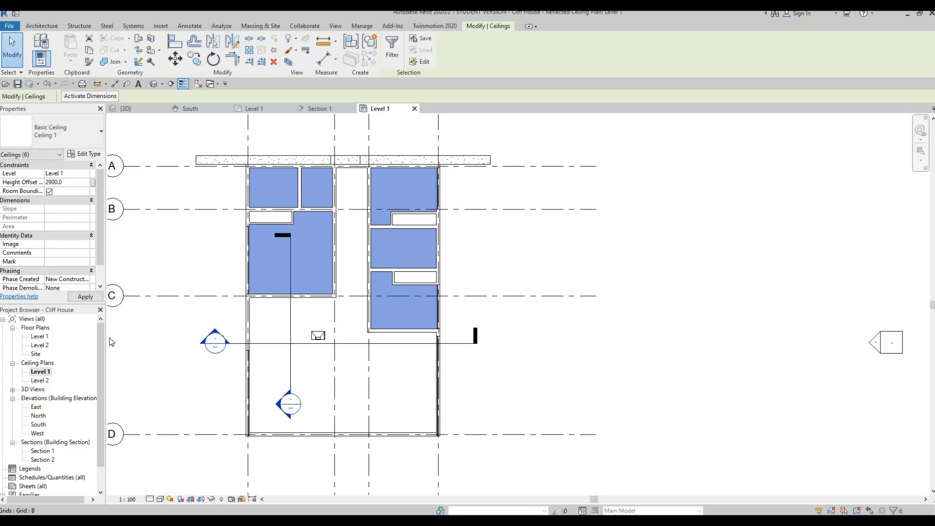
{"action": "left_click", "coordinate": [93, 298]}
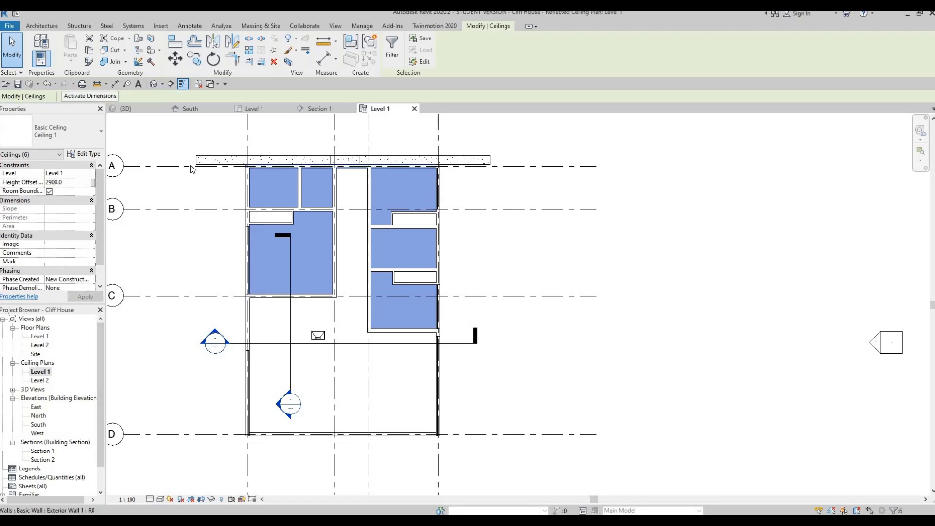
{"action": "left_click", "coordinate": [229, 236]}
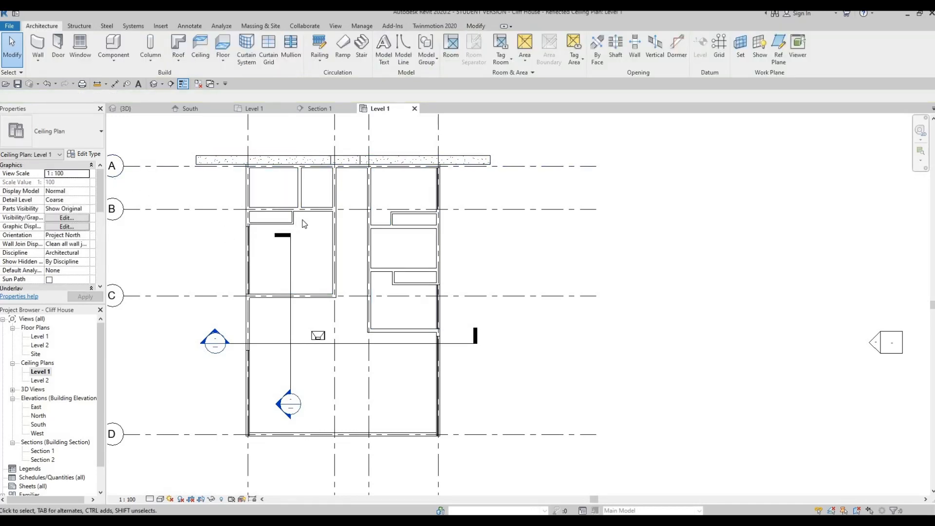
- Check the height offset of the room ceiling between grids B and C, and review the house in the 3D view
{"action": "left_click", "coordinate": [329, 323]}
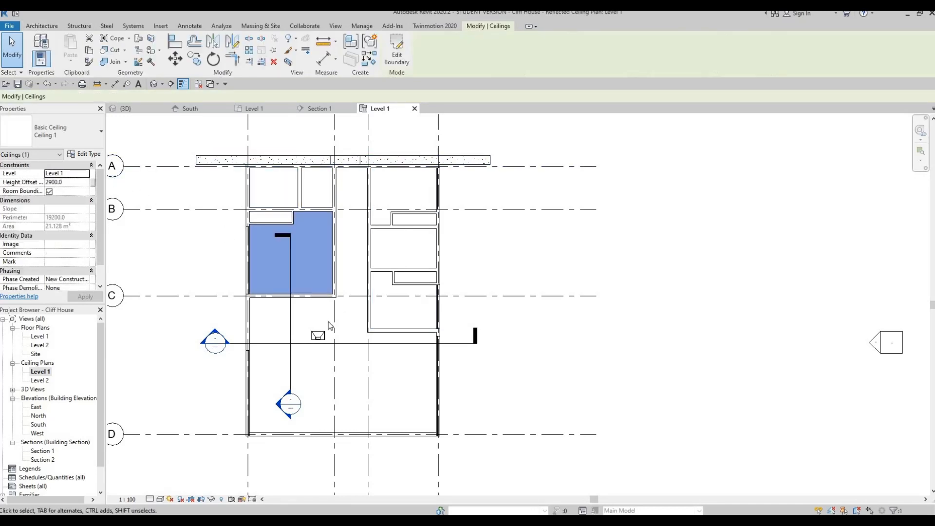
{"action": "key", "text": "Escape"}
{"action": "scroll", "coordinate": [394, 307], "scroll_direction": "down", "scroll_amount": 2}
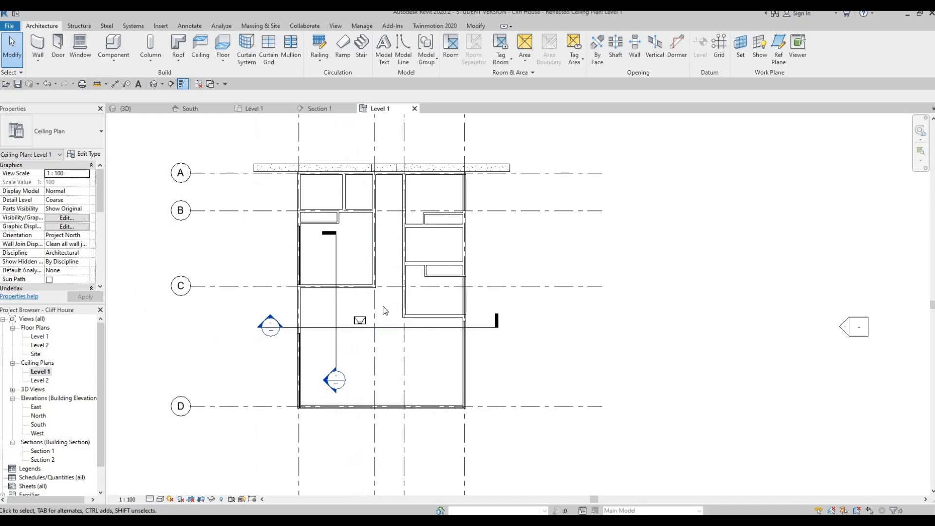
{"action": "left_click", "coordinate": [140, 109]}
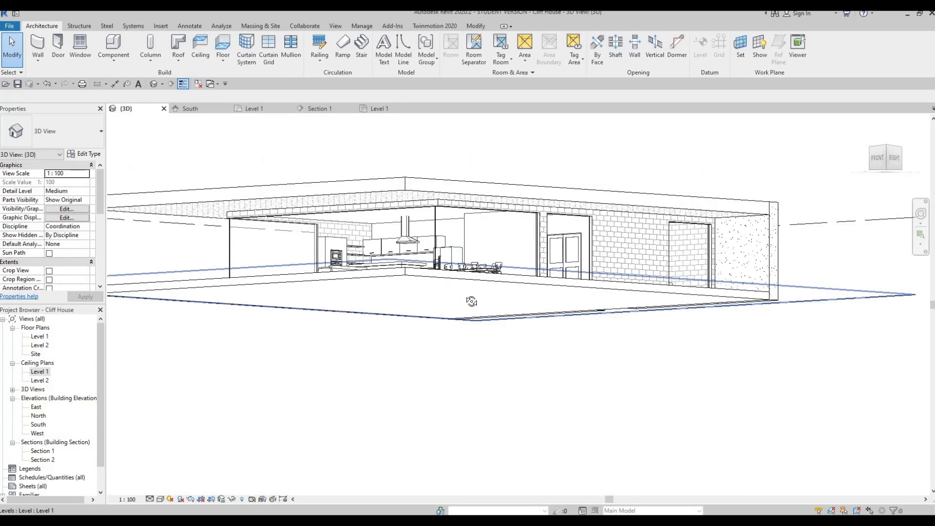
{"action": "mouse_move", "coordinate": [471, 302]}
{"action": "middle_mouse_down", "text": "shift"}
{"action": "mouse_move", "coordinate": [506, 288]}
{"action": "mouse_move", "coordinate": [563, 323]}
{"action": "mouse_move", "coordinate": [527, 340]}
{"action": "mouse_move", "coordinate": [534, 307]}
{"action": "mouse_move", "coordinate": [511, 285]}
{"action": "mouse_move", "coordinate": [524, 309]}
{"action": "mouse_move", "coordinate": [478, 299]}
{"action": "middle_mouse_up", "text": "shift"}
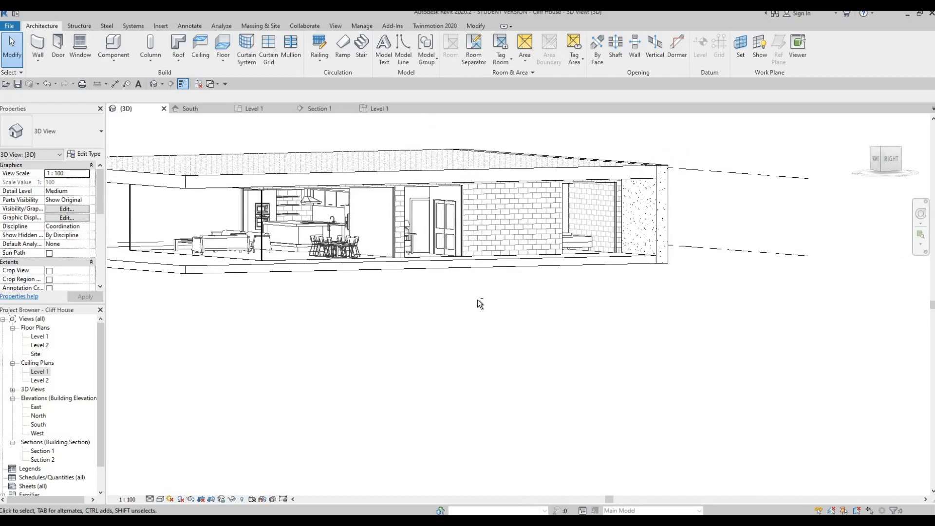
{"action": "middle_click_drag", "start_coordinate": [495, 332], "coordinate": [547, 366], "text": "shift"}
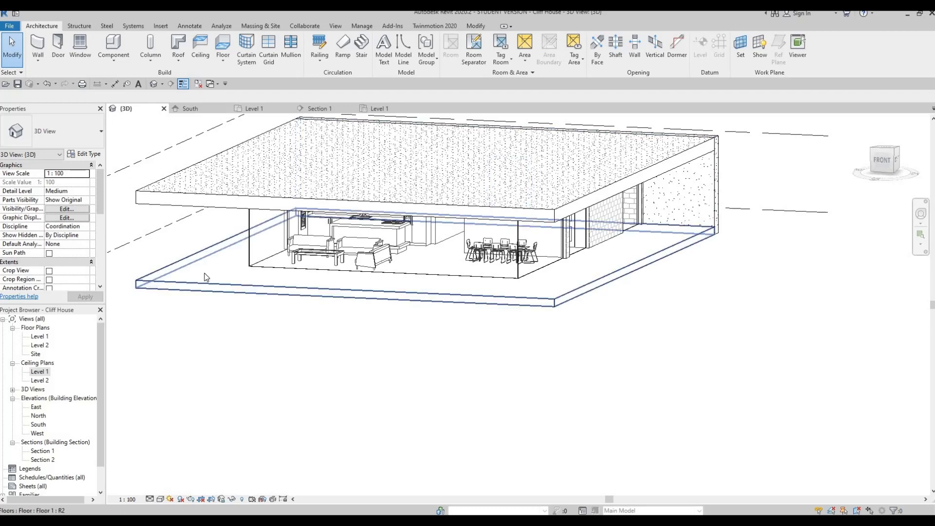
- In the Level 1 floor plan, set up a Curtain Wall to be placed by picking lines with an offset of 100
{"action": "double_click", "coordinate": [40, 337]}
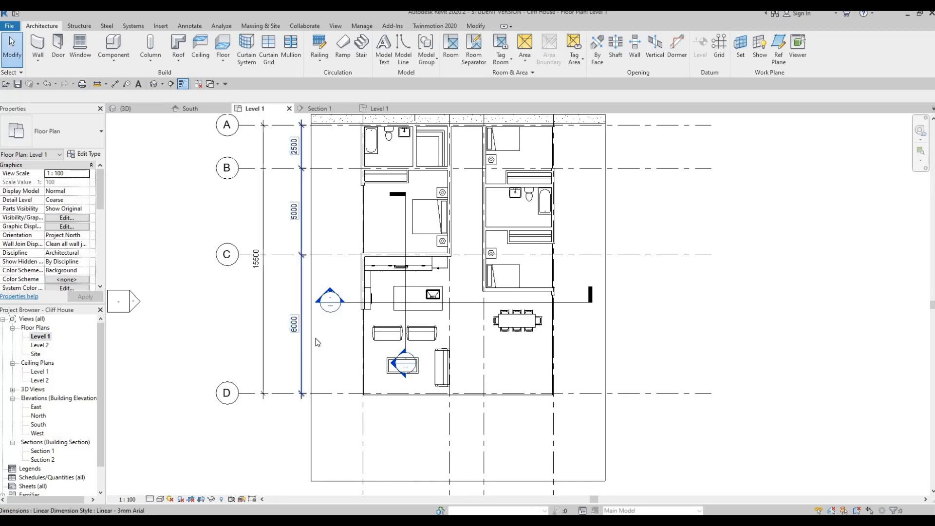
{"action": "left_click", "coordinate": [39, 45]}
{"action": "left_click", "coordinate": [77, 133]}
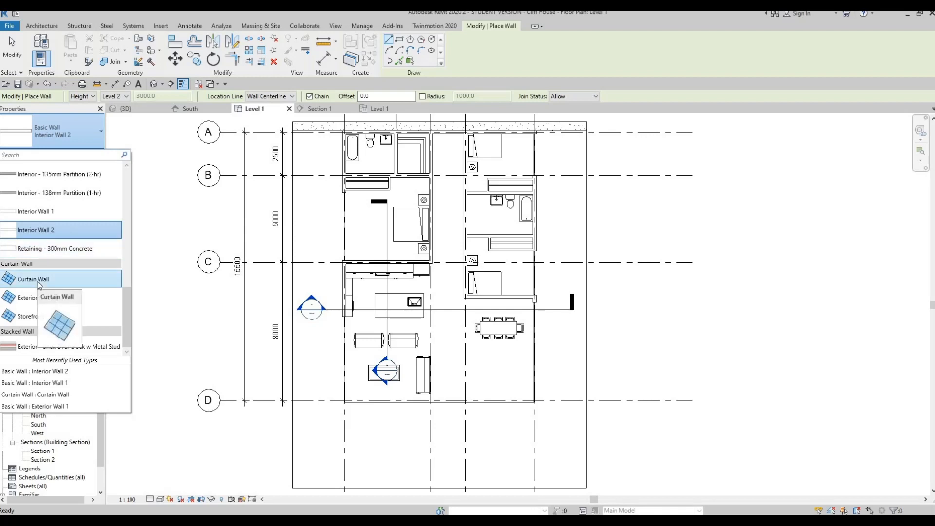
{"action": "left_click", "coordinate": [39, 282]}
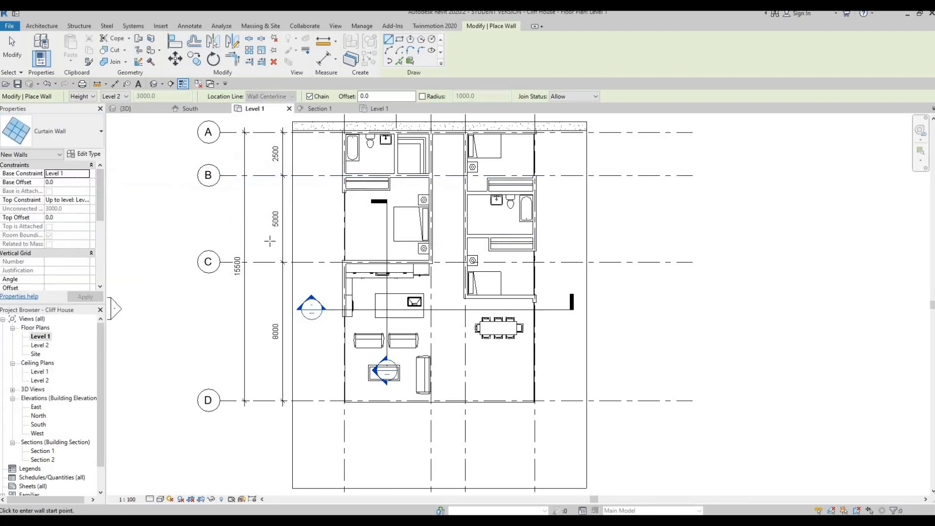
{"action": "middle_click_drag", "start_coordinate": [293, 309], "coordinate": [271, 280]}
{"action": "middle_click_drag", "start_coordinate": [284, 190], "coordinate": [272, 233]}
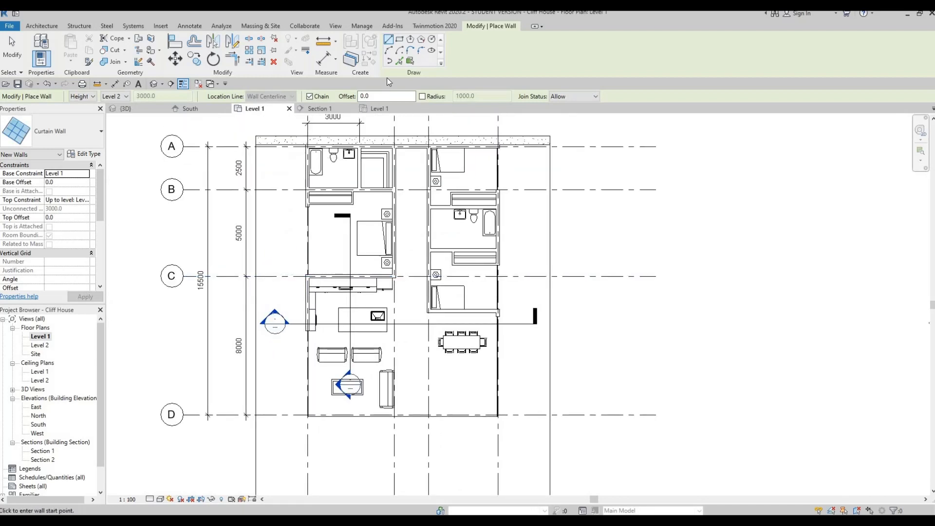
{"action": "left_click", "coordinate": [400, 61]}
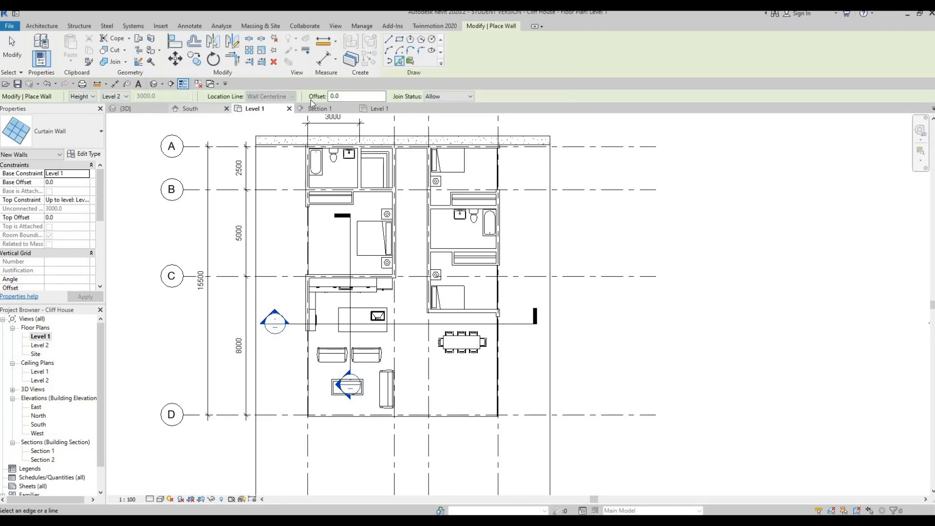
{"action": "left_click_drag", "start_coordinate": [342, 97], "coordinate": [265, 108]}
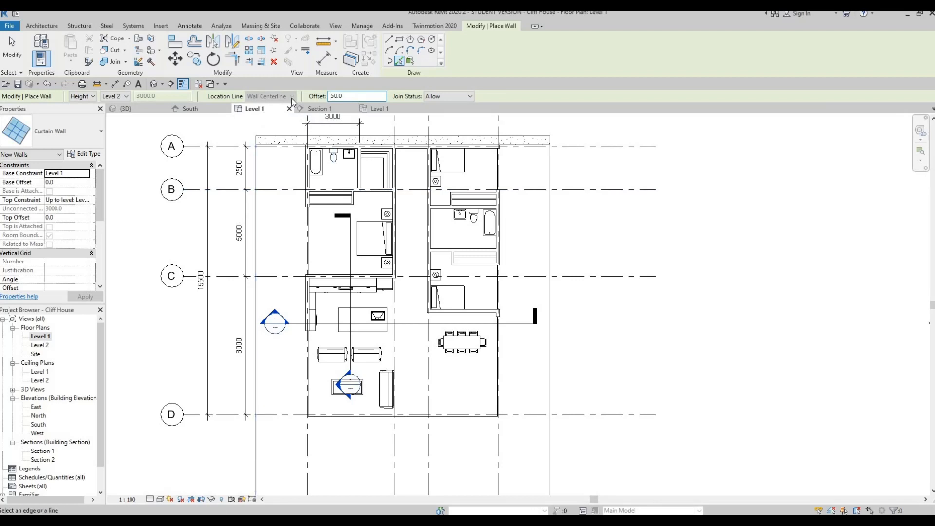
{"action": "left_click_drag", "start_coordinate": [344, 97], "coordinate": [328, 96]}
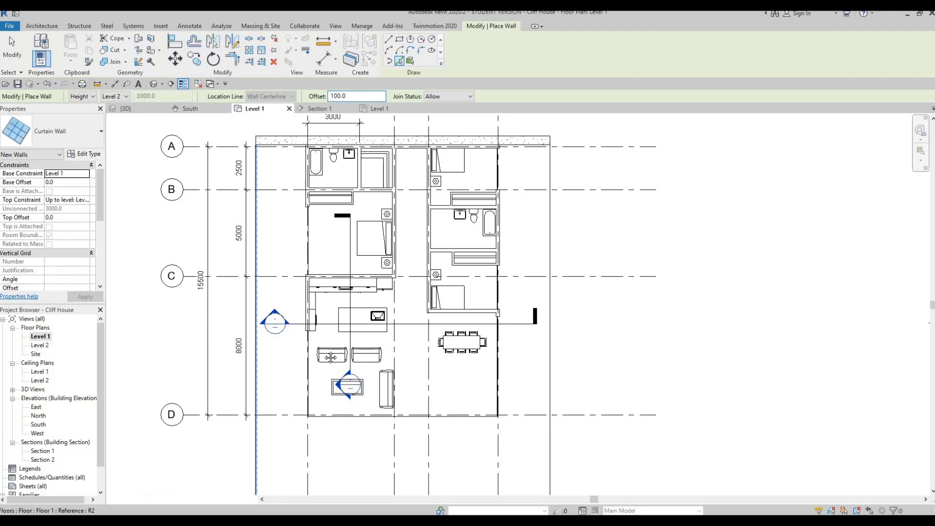
- Place curtain walls along the west, south and east edges of the floor slab, offset to the inside
{"action": "scroll", "coordinate": [350, 327], "scroll_direction": "down", "scroll_amount": 5, "text": "ctrl"}
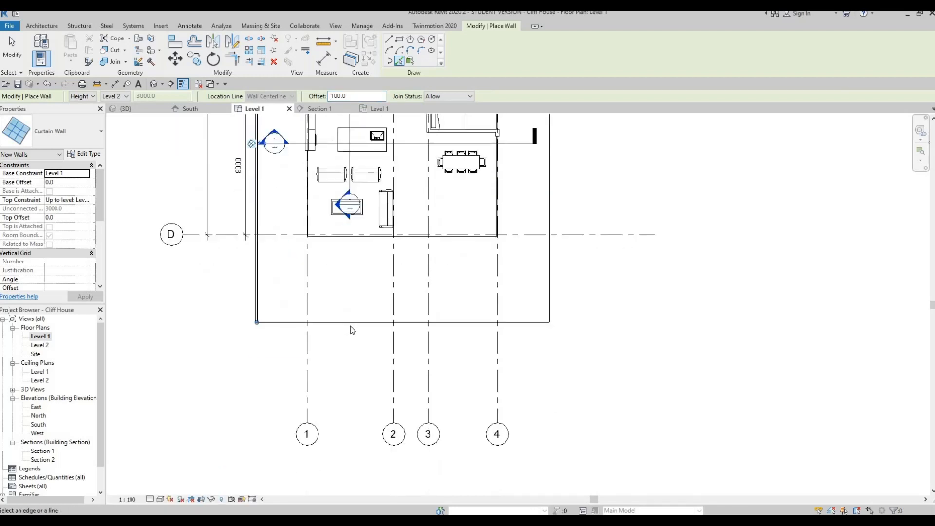
{"action": "left_click", "coordinate": [417, 311]}
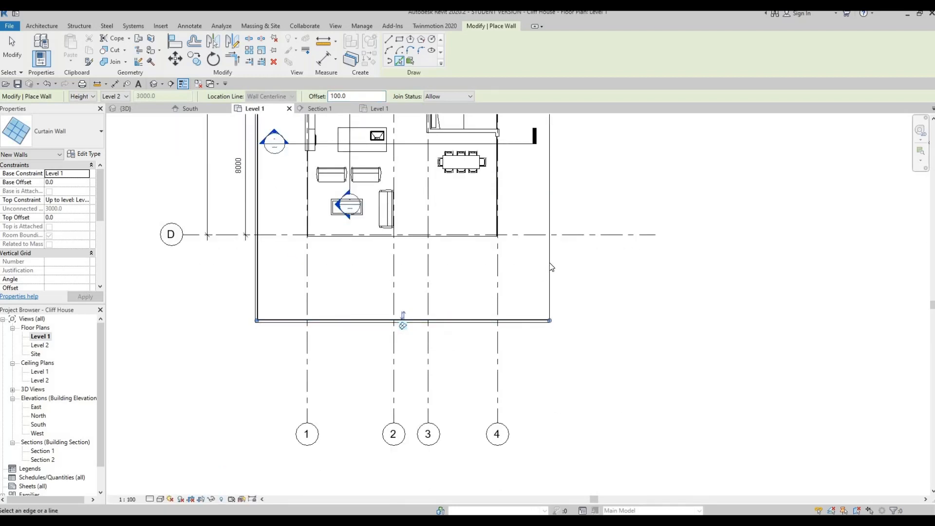
{"action": "left_click", "coordinate": [546, 324]}
{"action": "scroll", "coordinate": [536, 341], "scroll_direction": "up", "scroll_amount": 5}
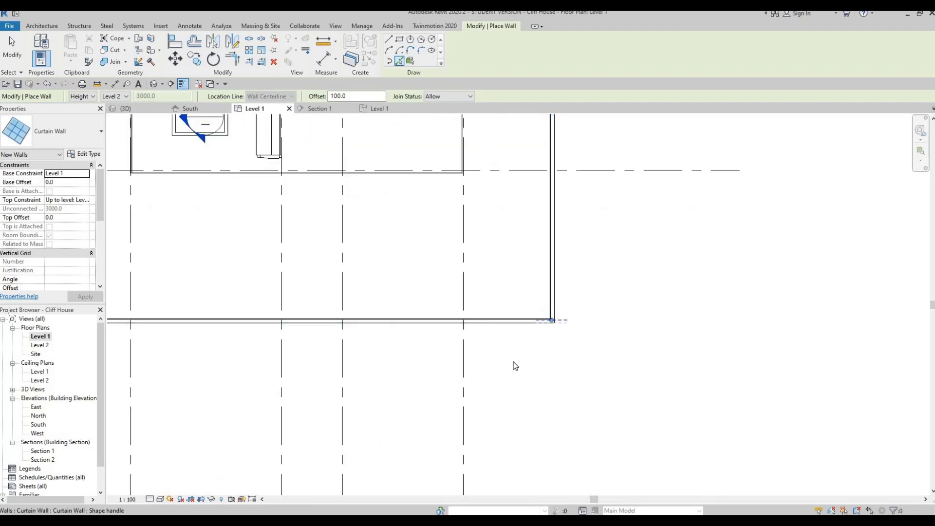
{"action": "scroll", "coordinate": [481, 307], "scroll_direction": "down", "scroll_amount": 5}
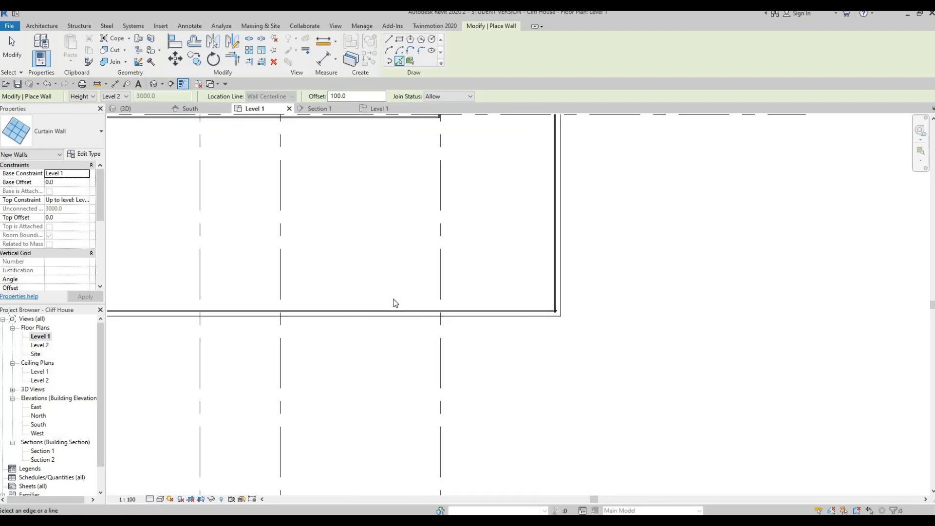
{"action": "scroll", "coordinate": [181, 314], "scroll_direction": "up", "scroll_amount": 6}
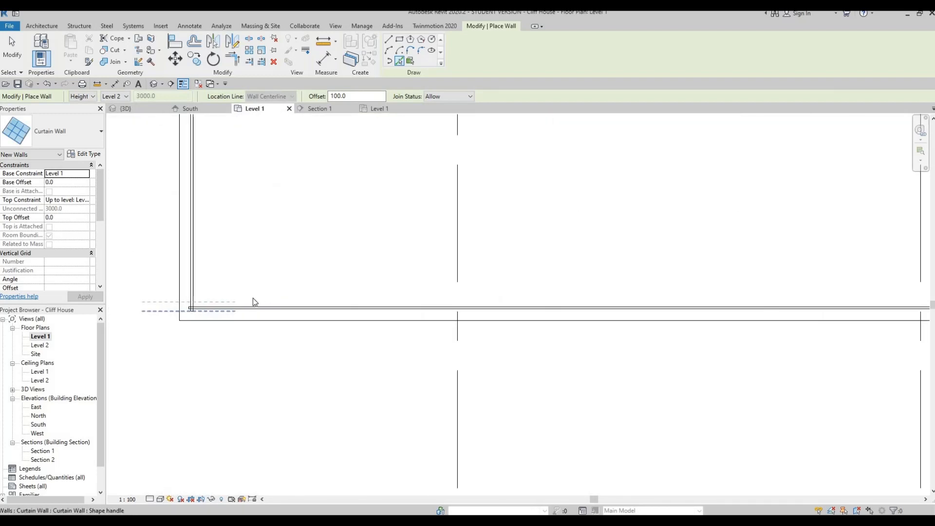
{"action": "key", "text": "Escape"}
{"action": "key", "text": "Escape"}
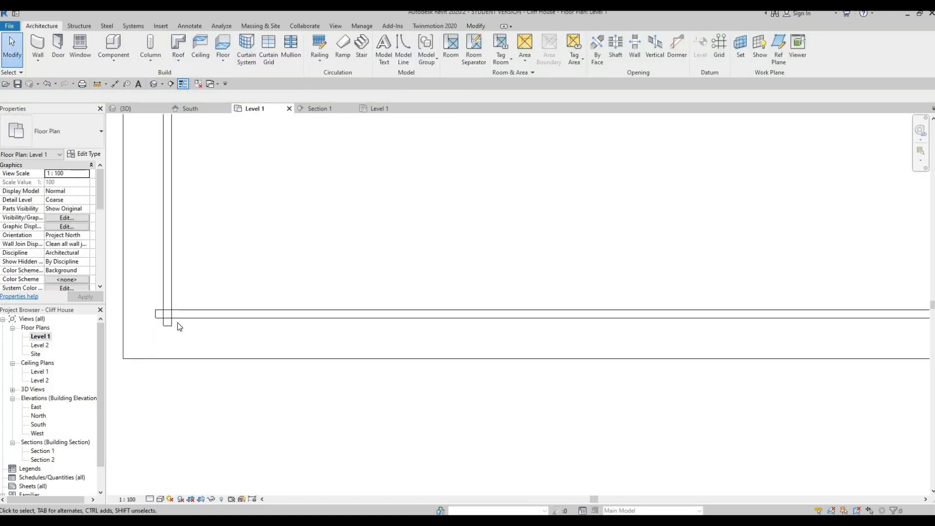
- Align the west end of the south curtain wall with the inner face of the west curtain wall
{"action": "key", "text": "a"}
{"action": "key", "text": "l"}
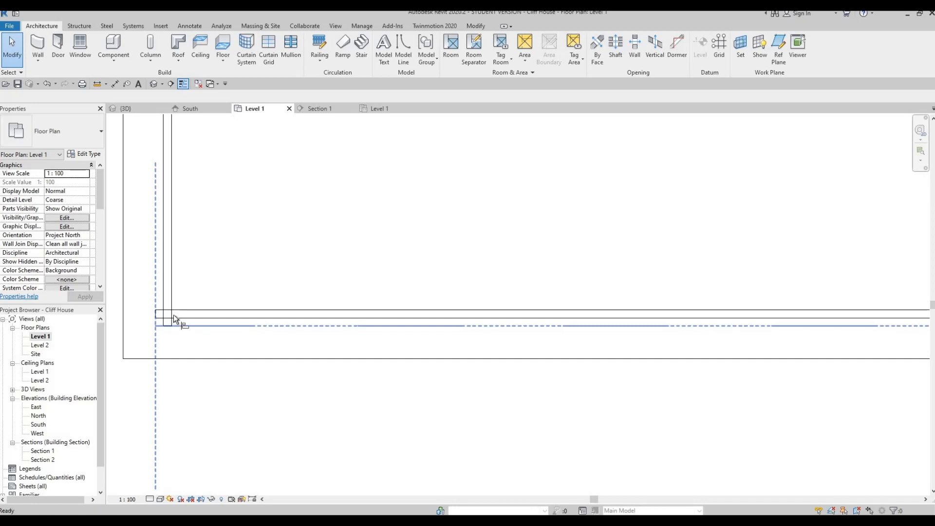
{"action": "key", "text": "Tab"}
{"action": "key", "text": "Tab"}
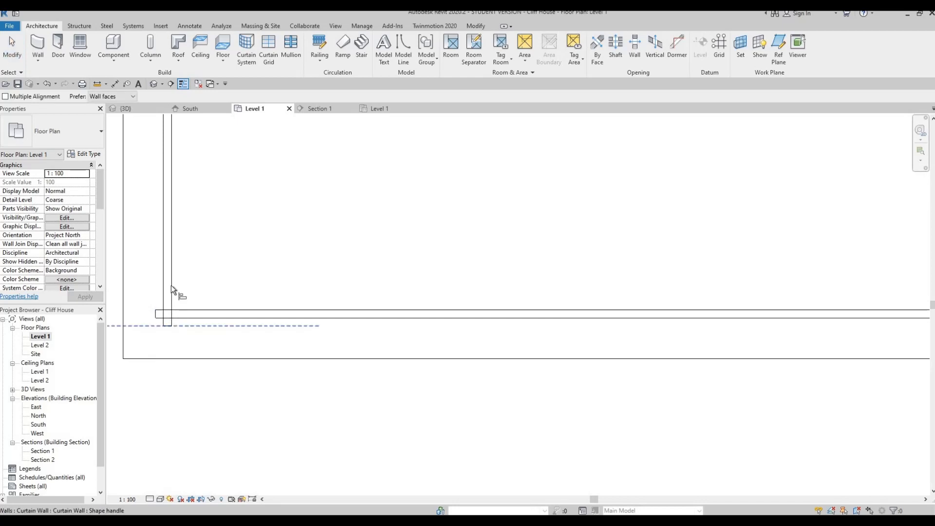
{"action": "left_click", "coordinate": [156, 311]}
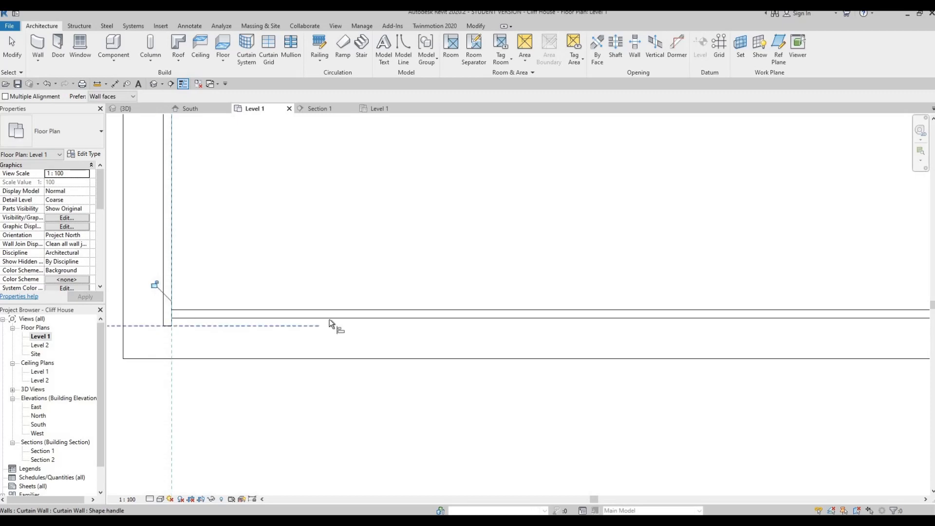
- Align the east end of the south curtain wall with the inner face of the east curtain wall
{"action": "scroll", "coordinate": [331, 319], "scroll_direction": "down", "scroll_amount": 5}
{"action": "middle_click_drag", "start_coordinate": [585, 360], "coordinate": [115, 359]}
{"action": "middle_click_drag", "start_coordinate": [709, 324], "coordinate": [139, 318]}
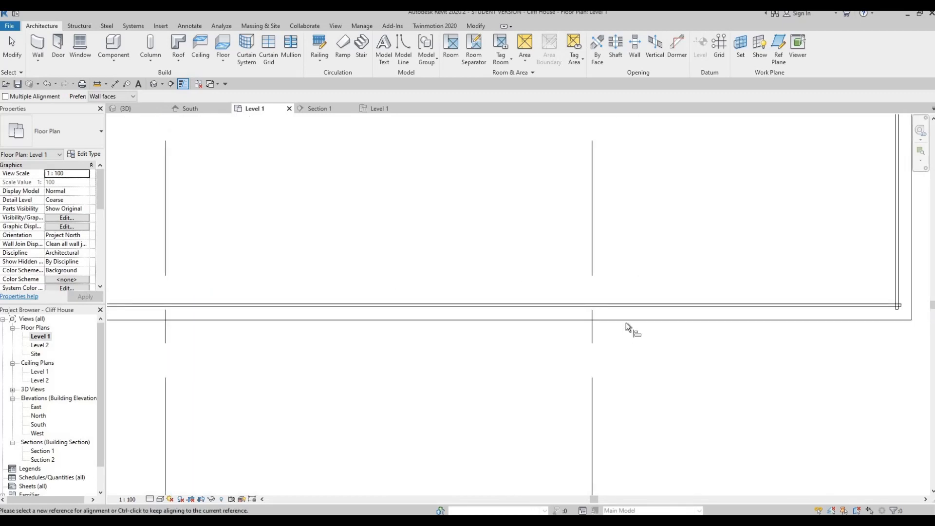
{"action": "middle_click_drag", "start_coordinate": [898, 294], "coordinate": [571, 303]}
{"action": "scroll", "coordinate": [571, 303], "scroll_direction": "up", "scroll_amount": 5}
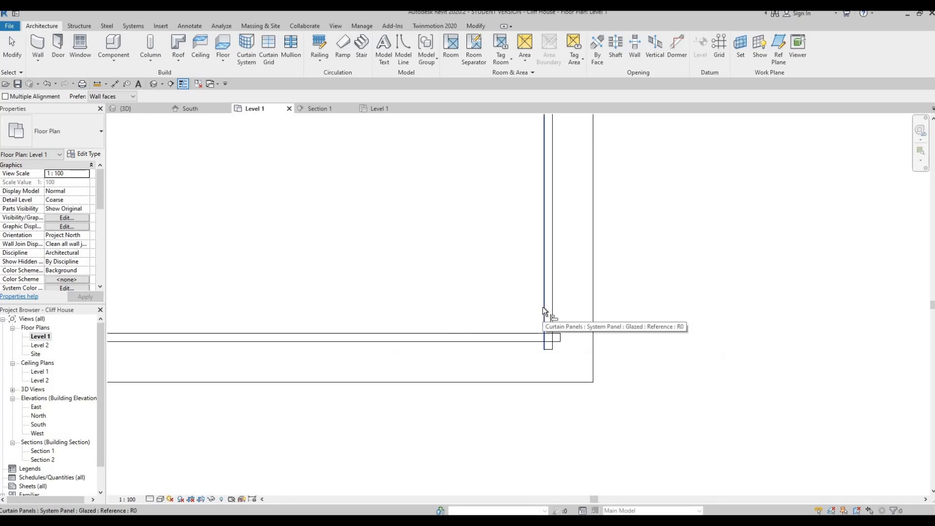
{"action": "left_click", "coordinate": [544, 308]}
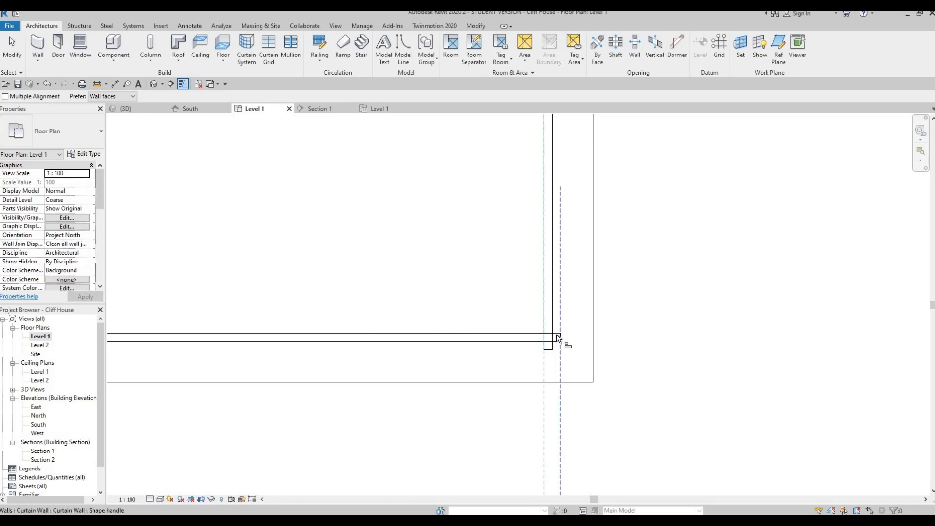
{"action": "left_click", "coordinate": [557, 336]}
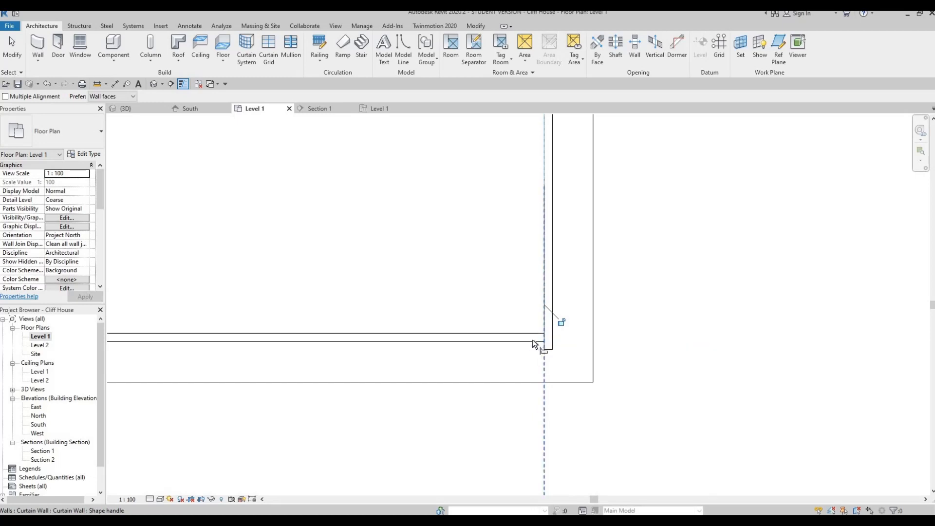
- Align the south ends of the east and west curtain walls with the outer face of the south curtain wall
{"action": "left_click", "coordinate": [545, 349]}
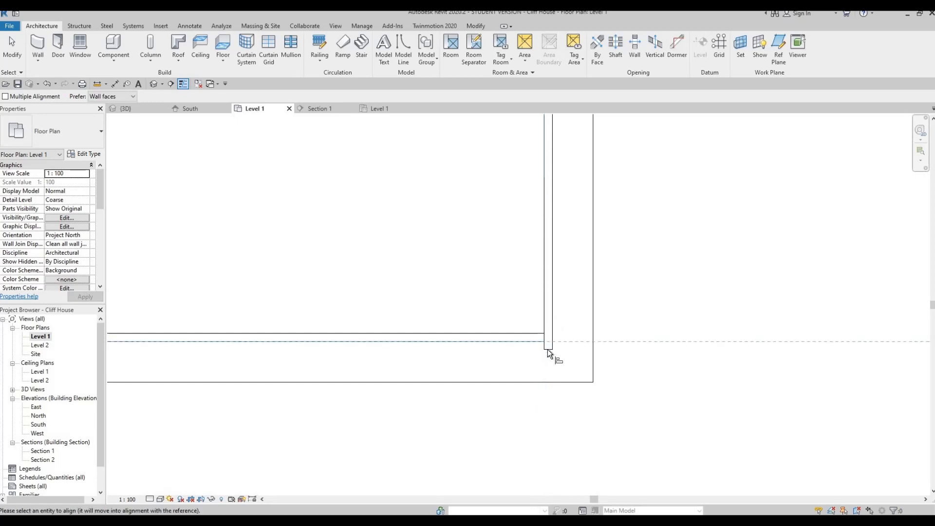
{"action": "left_click", "coordinate": [497, 340]}
{"action": "scroll", "coordinate": [585, 341], "scroll_direction": "down", "scroll_amount": 3}
{"action": "middle_click_drag", "start_coordinate": [585, 332], "coordinate": [843, 331]}
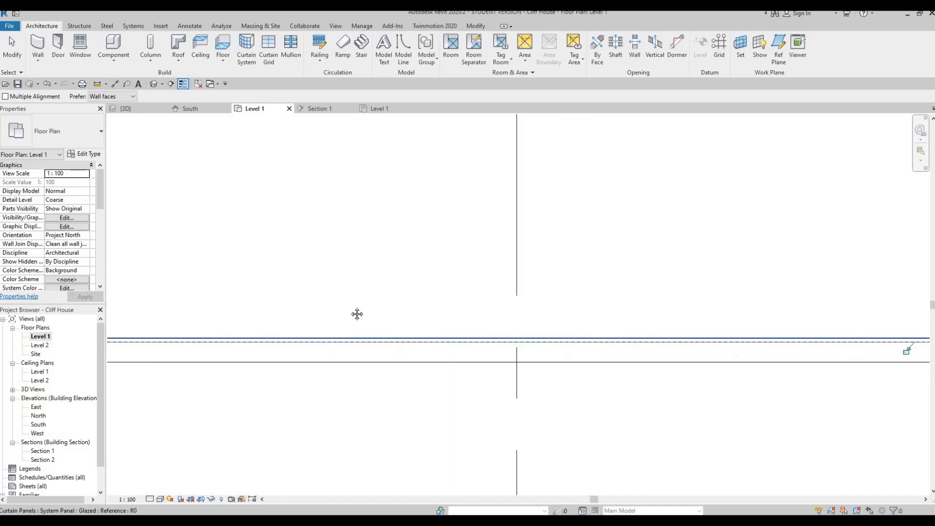
{"action": "middle_click_drag", "start_coordinate": [357, 316], "coordinate": [780, 299]}
{"action": "middle_click_drag", "start_coordinate": [353, 341], "coordinate": [354, 365]}
{"action": "scroll", "coordinate": [361, 361], "scroll_direction": "up", "scroll_amount": 3}
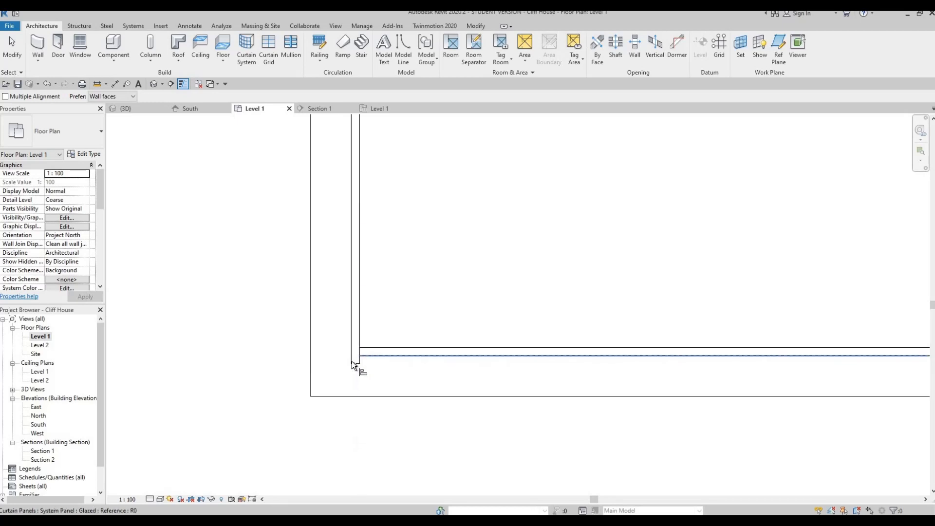
{"action": "left_click", "coordinate": [352, 361]}
{"action": "scroll", "coordinate": [267, 326], "scroll_direction": "down", "scroll_amount": 4}
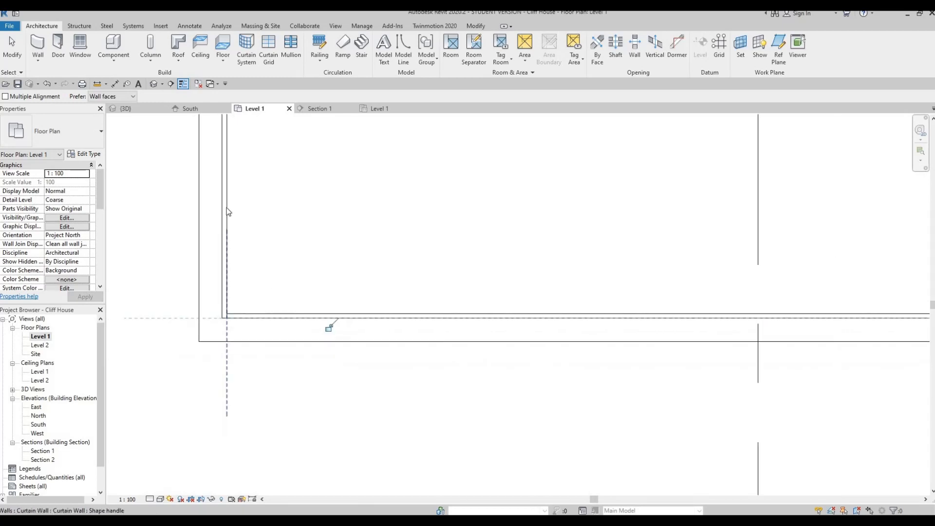
- In the 3D view, lower the south curtain wall's top to railing height, with a top offset of about -1897
{"action": "left_click", "coordinate": [154, 83]}
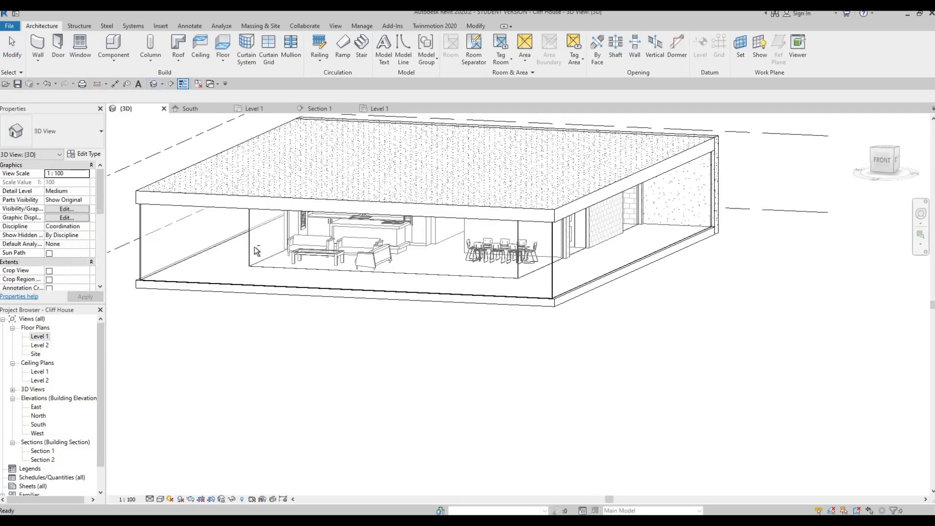
{"action": "left_click", "coordinate": [314, 214]}
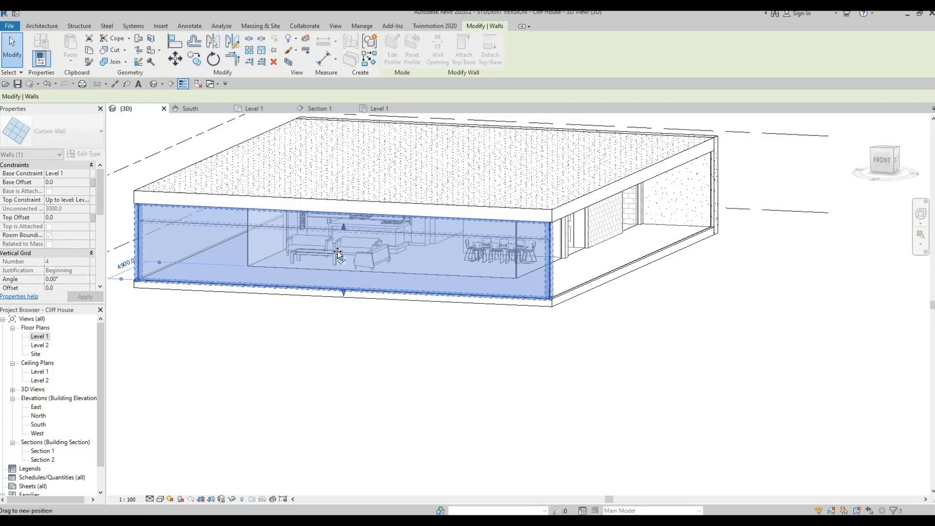
{"action": "left_click_drag", "start_coordinate": [338, 254], "coordinate": [341, 276]}
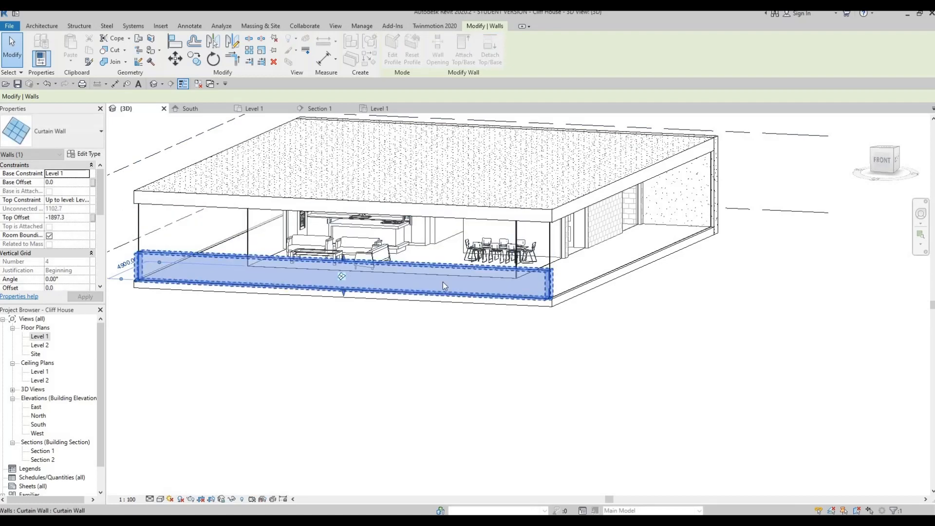
{"action": "key", "text": "Escape"}
- Lower the tops of the two side curtain walls, giving the east one a top offset of about -1223
{"action": "middle_click_drag", "start_coordinate": [425, 285], "coordinate": [456, 244], "text": "shift"}
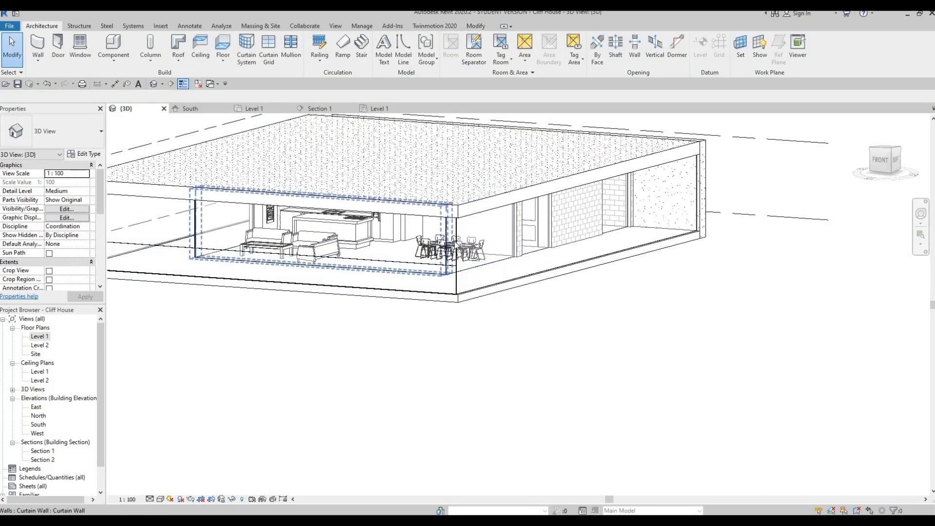
{"action": "left_click", "coordinate": [585, 187]}
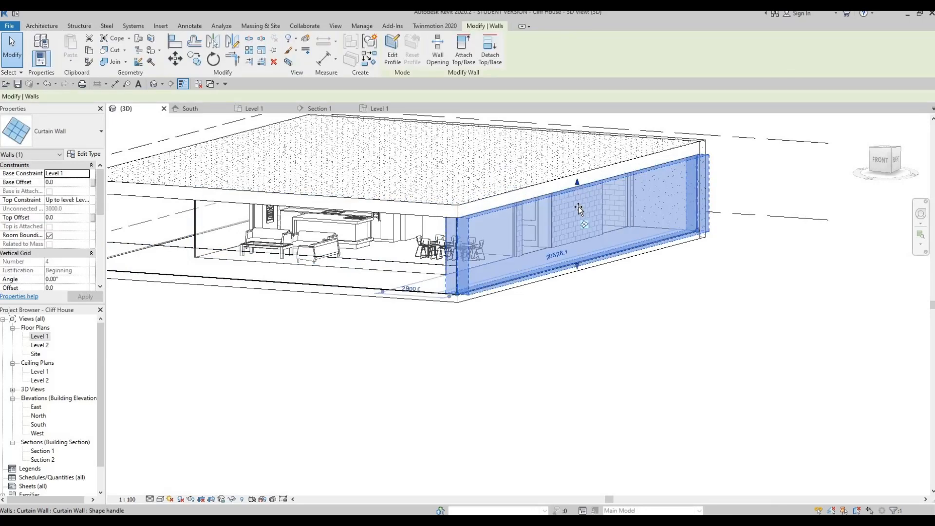
{"action": "middle_click_drag", "start_coordinate": [842, 329], "coordinate": [683, 236], "text": "shift"}
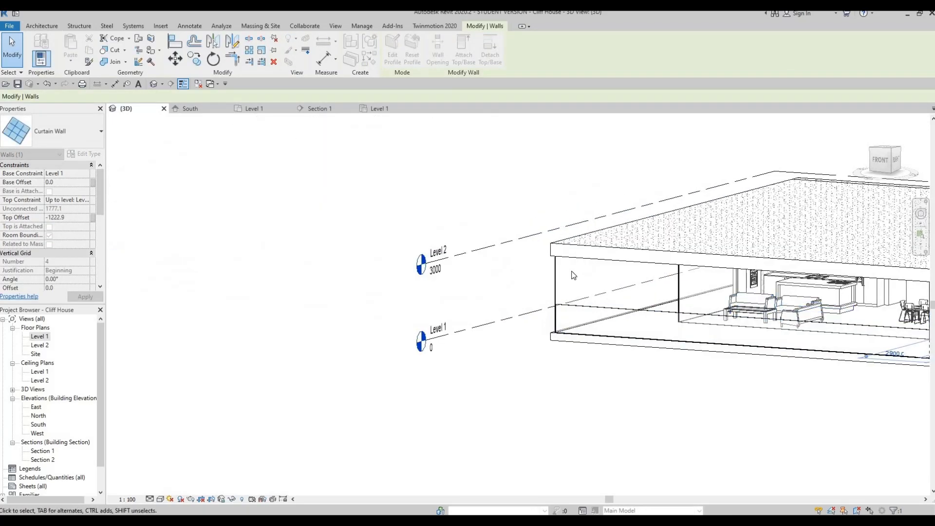
{"action": "key", "text": "Escape"}
{"action": "left_click", "coordinate": [682, 236]}
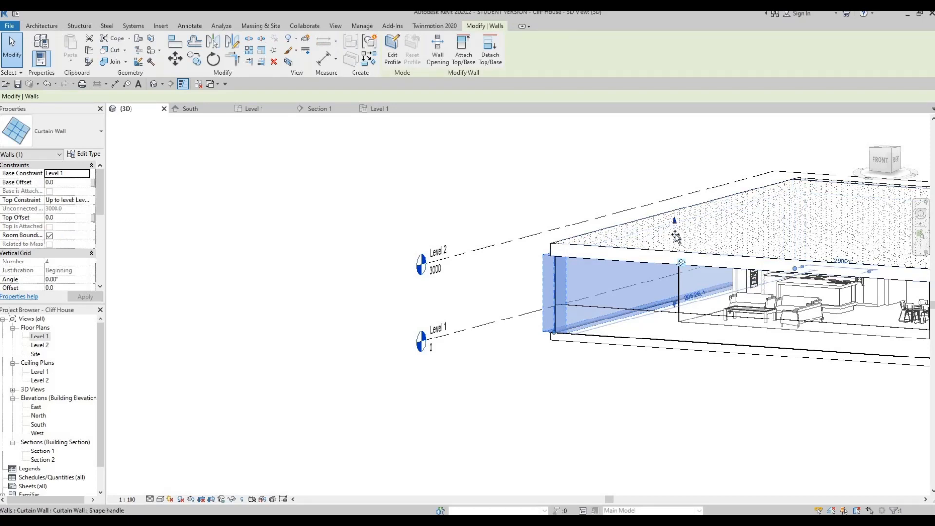
{"action": "middle_click_drag", "start_coordinate": [670, 264], "coordinate": [404, 299], "text": "shift"}
{"action": "key", "text": "Escape"}
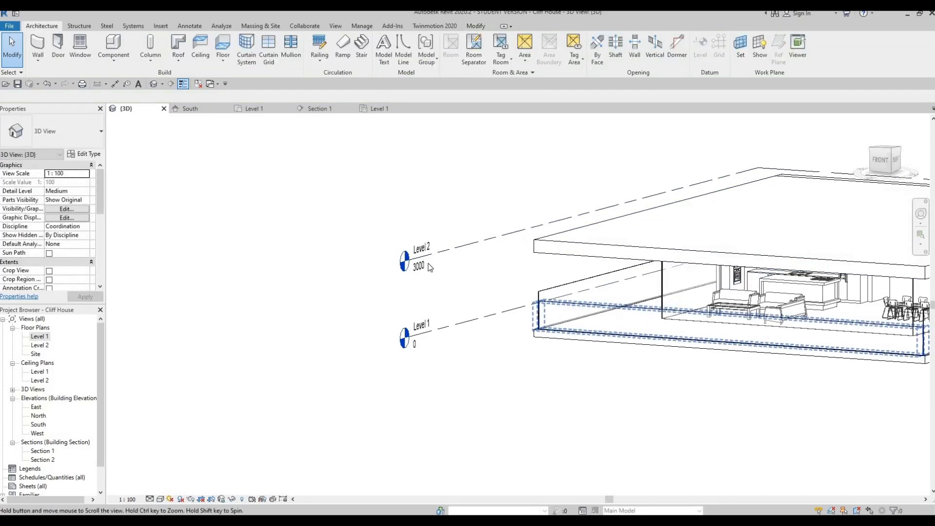
- Align the west curtain wall's top edge with the top of the south curtain wall
{"action": "scroll", "coordinate": [404, 299], "scroll_direction": "up", "scroll_amount": 3}
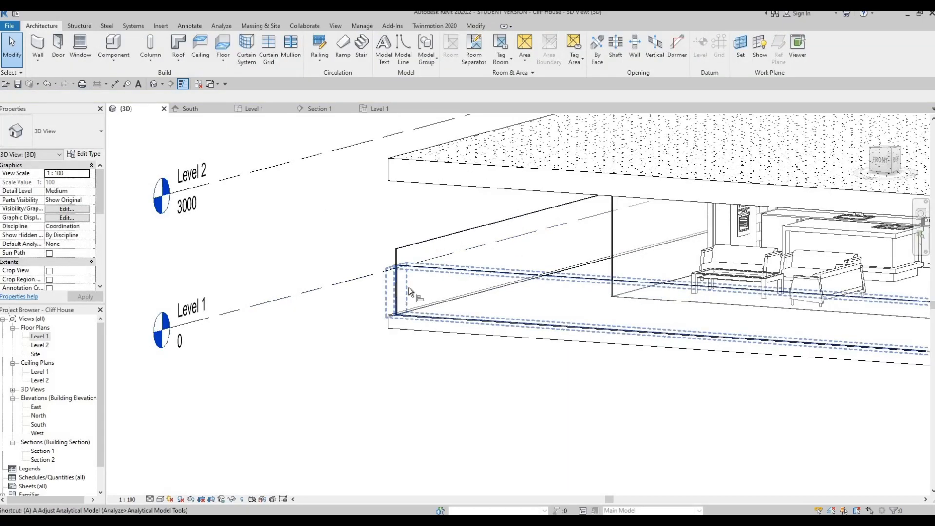
{"action": "key", "text": "a"}
{"action": "key", "text": "l"}
{"action": "scroll", "coordinate": [418, 285], "scroll_direction": "up", "scroll_amount": 2}
{"action": "middle_click_drag", "start_coordinate": [414, 296], "coordinate": [433, 237], "text": "shift"}
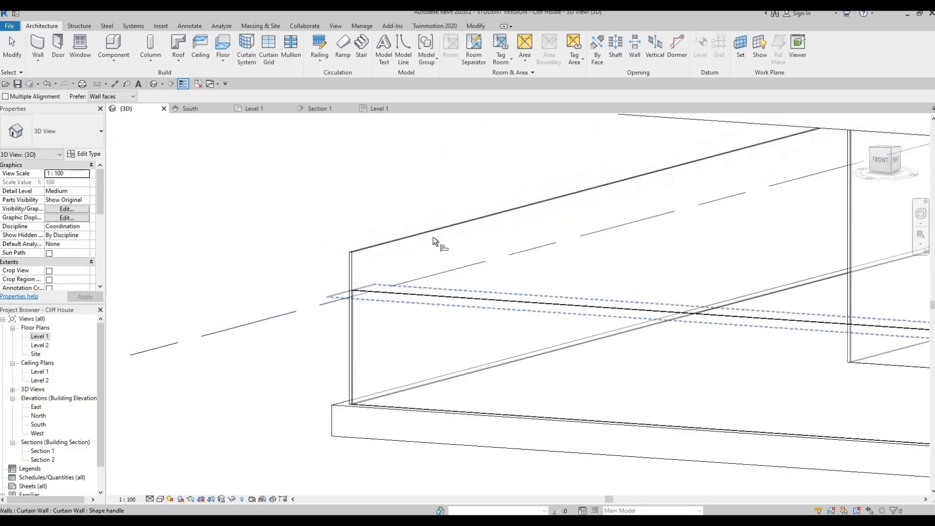
{"action": "left_click", "coordinate": [447, 295]}
{"action": "left_click", "coordinate": [440, 295]}
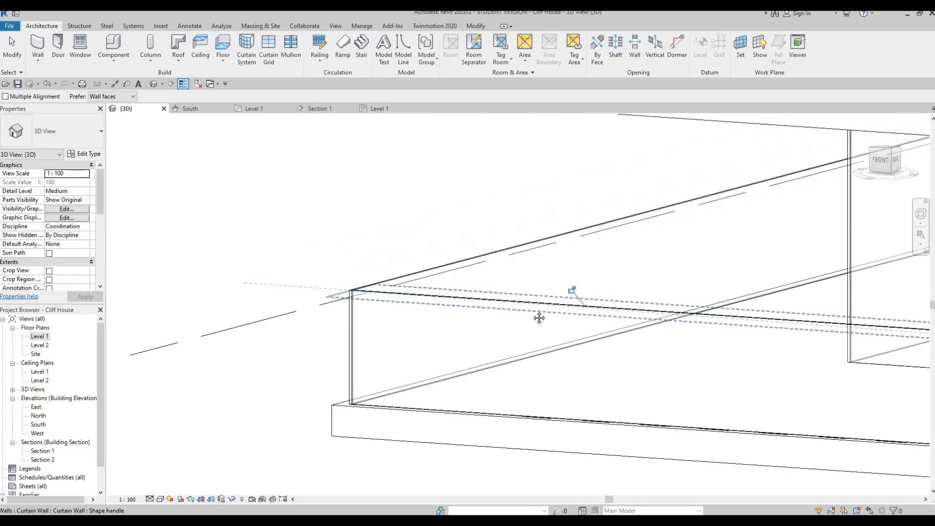
- Align the east curtain wall's top edge with the top of the south curtain wall
{"action": "scroll", "coordinate": [502, 287], "scroll_direction": "down", "scroll_amount": 4}
{"action": "scroll", "coordinate": [467, 270], "scroll_direction": "up", "scroll_amount": 2}
{"action": "left_click", "coordinate": [467, 271]}
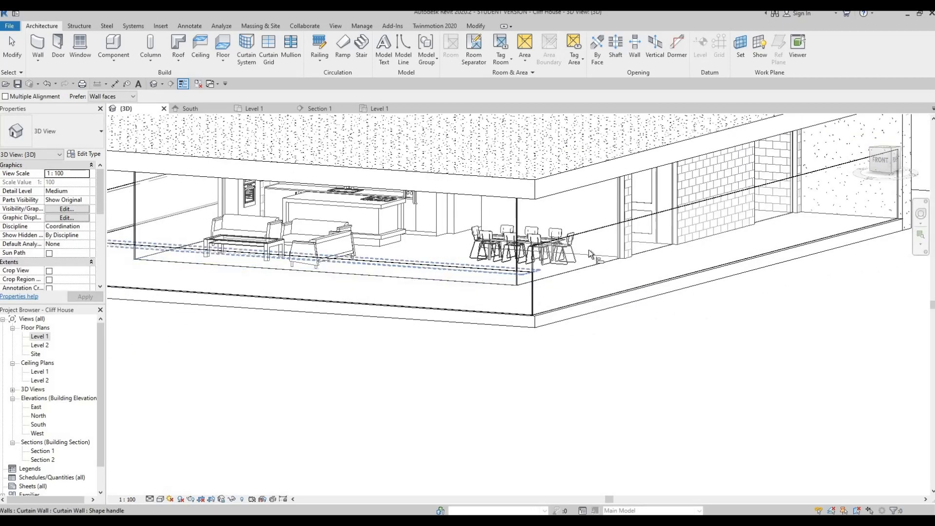
{"action": "scroll", "coordinate": [313, 240], "scroll_direction": "down", "scroll_amount": 4}
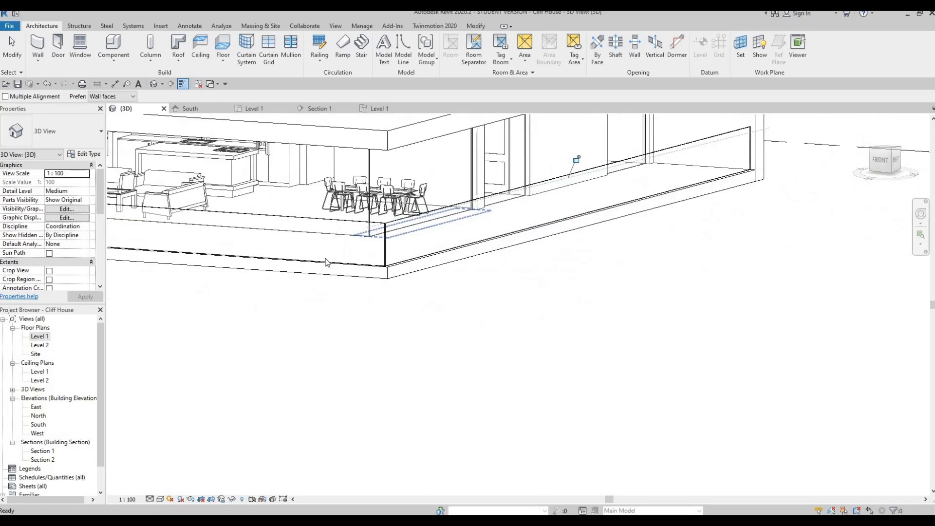
{"action": "key", "text": "Escape"}
{"action": "middle_click_drag", "start_coordinate": [305, 278], "coordinate": [368, 228], "text": "shift"}
{"action": "scroll", "coordinate": [367, 228], "scroll_direction": "up", "scroll_amount": 1}
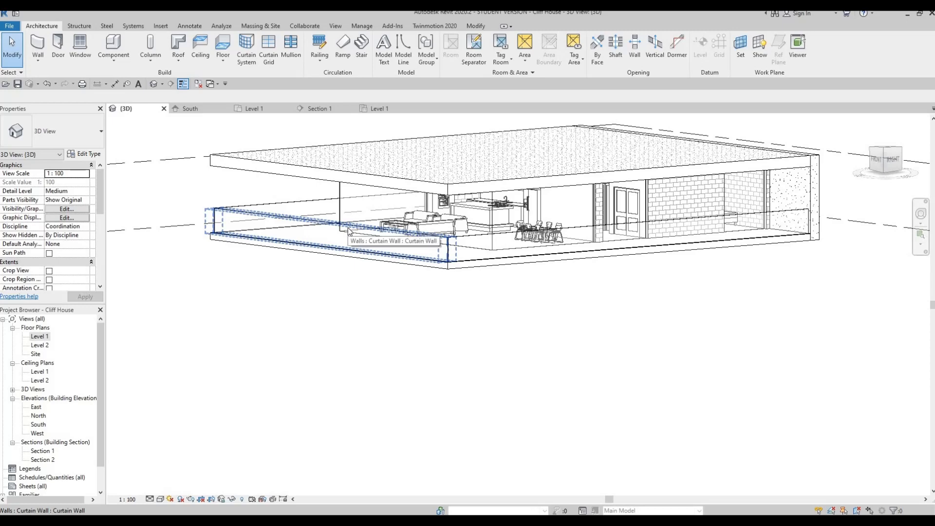
{"action": "left_click", "coordinate": [349, 231]}
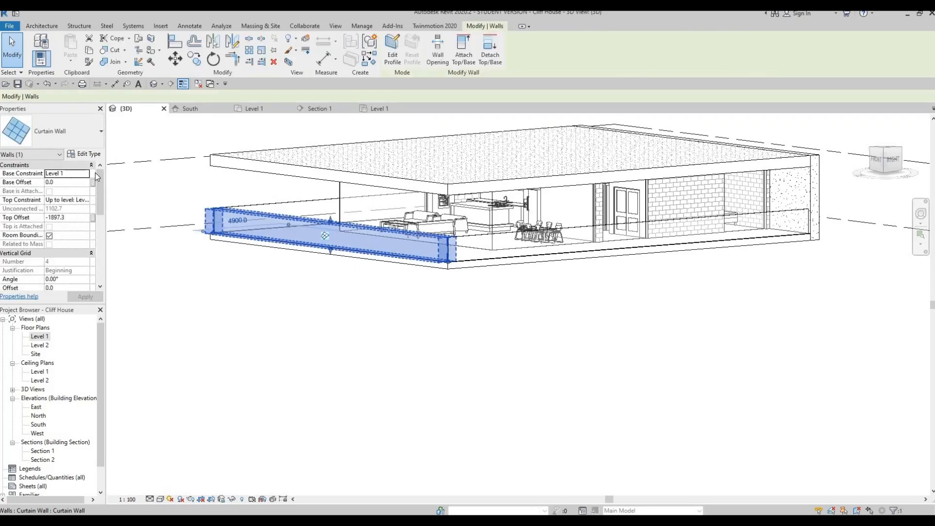
{"action": "left_click", "coordinate": [88, 155]}
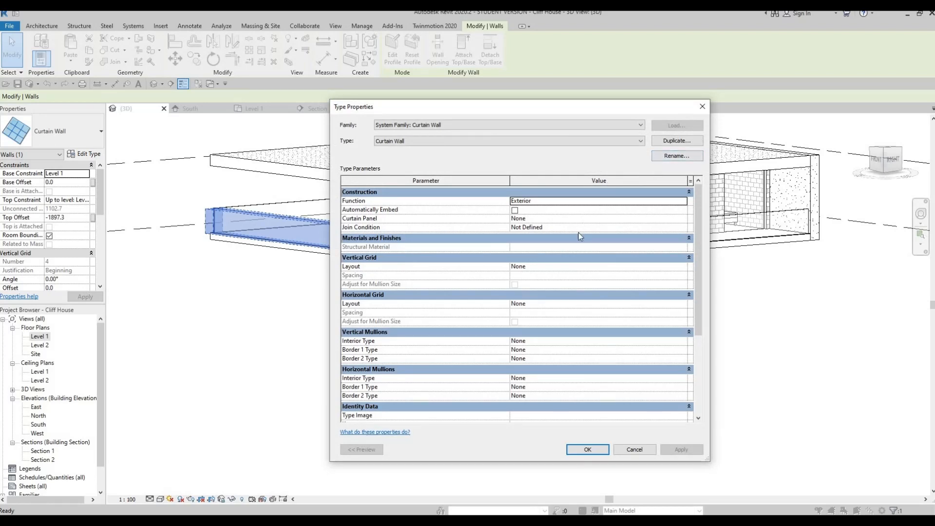
{"action": "left_click", "coordinate": [677, 141]}
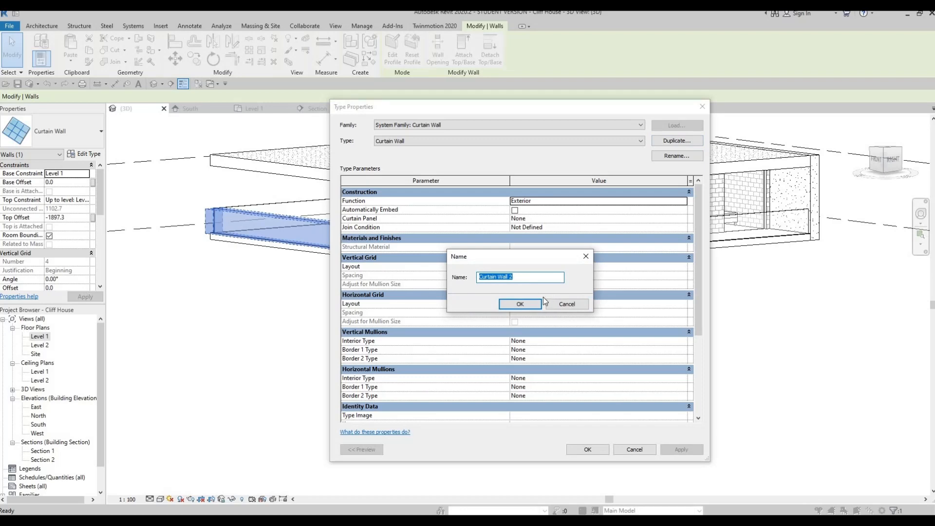
{"action": "key", "text": "Escape"}
{"action": "key", "text": "Escape"}
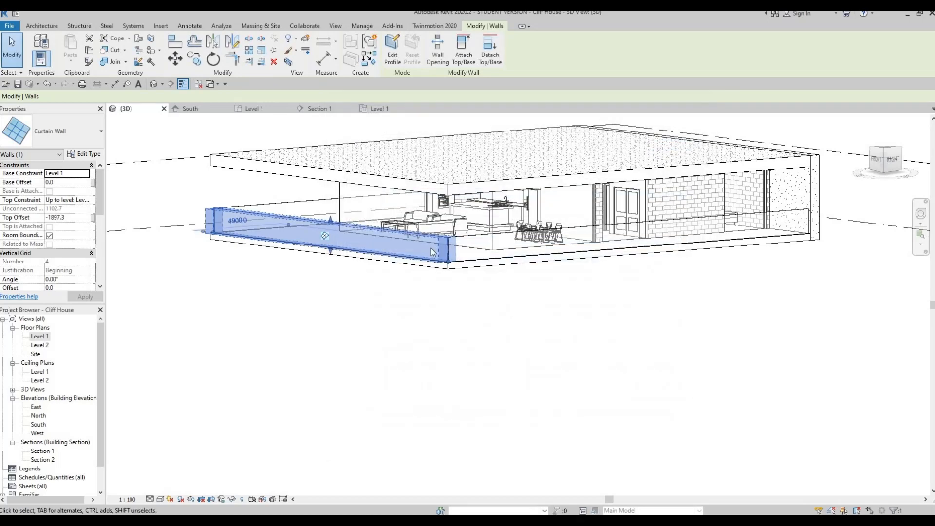
{"action": "key", "text": "Escape"}
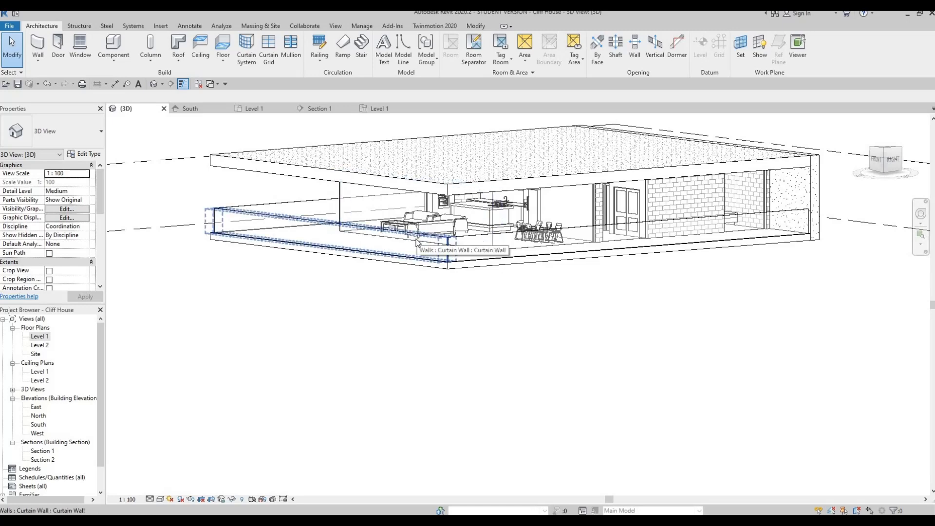
{"action": "left_click", "coordinate": [341, 241]}
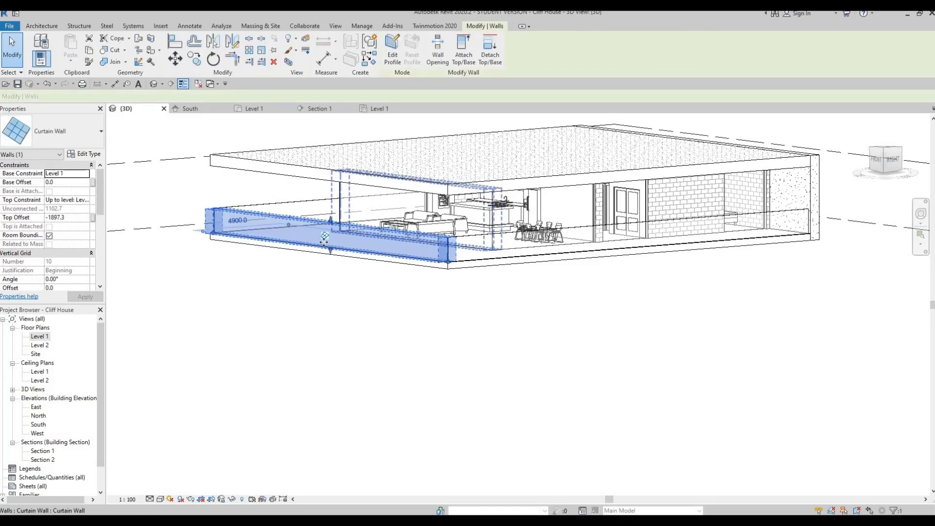
{"action": "key", "text": "Escape"}
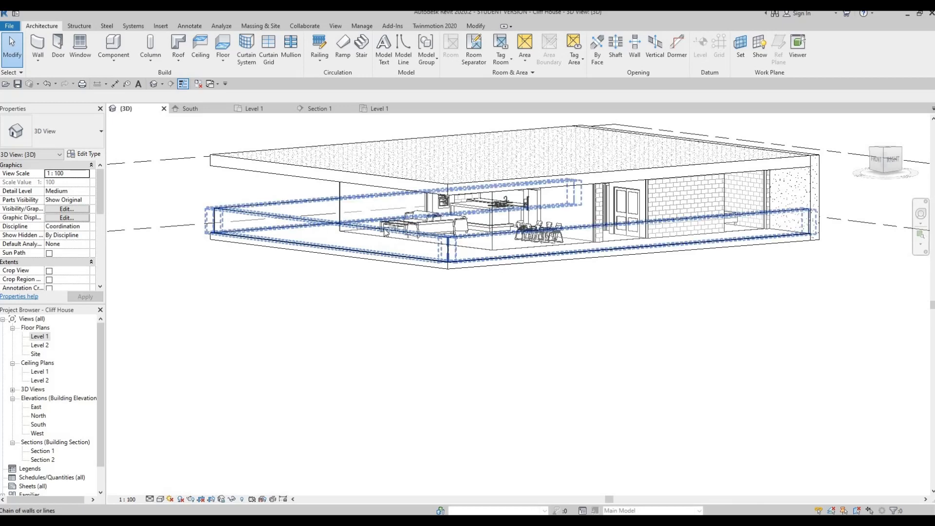
- Select the south railing's glazed panel and open the material choice of its Glazed type
{"action": "key", "text": "Tab"}
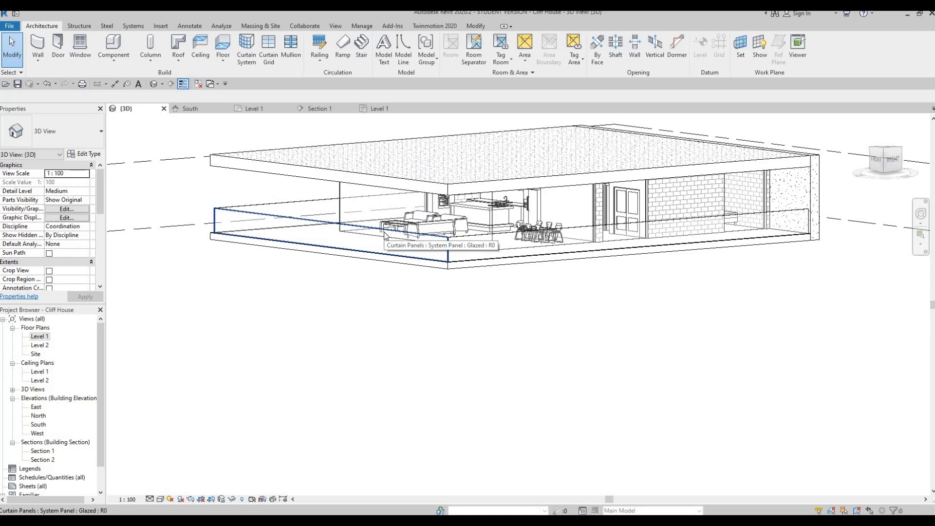
{"action": "left_click", "coordinate": [385, 236]}
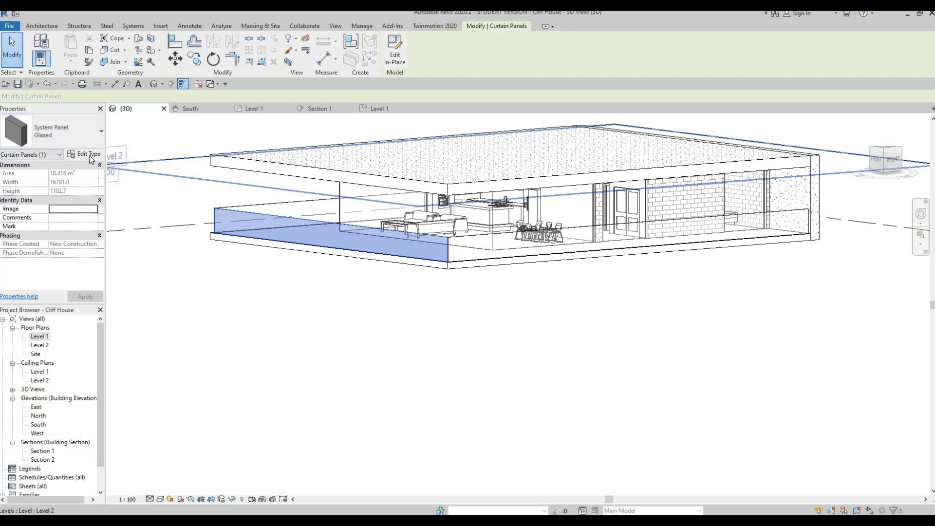
{"action": "left_click", "coordinate": [89, 154]}
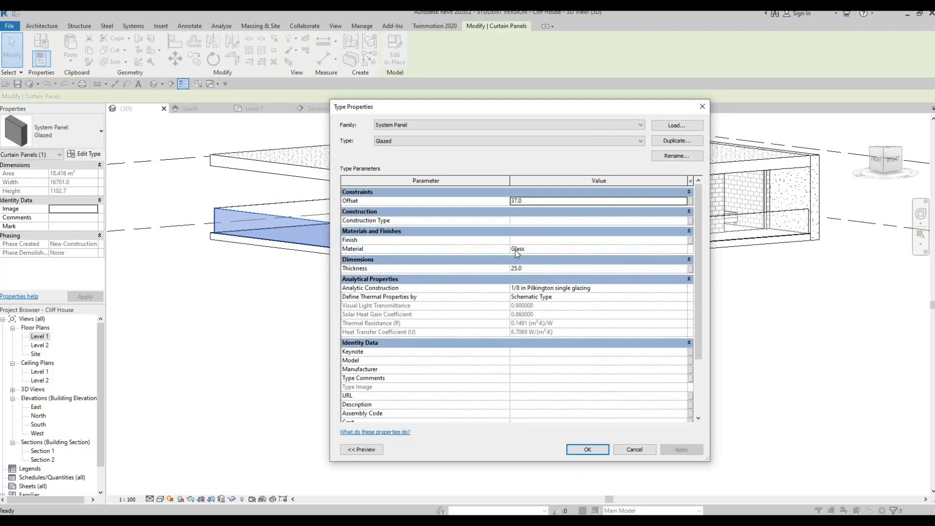
{"action": "left_click", "coordinate": [685, 249]}
{"action": "left_click", "coordinate": [685, 249]}
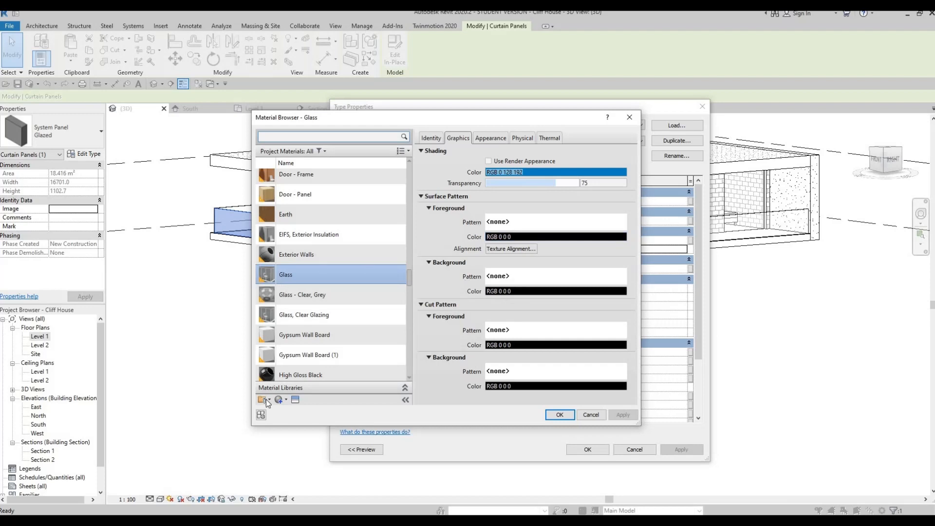
- Duplicate the Glass material and name the copy Glass2
{"action": "scroll", "coordinate": [279, 337], "scroll_direction": "down", "scroll_amount": 1}
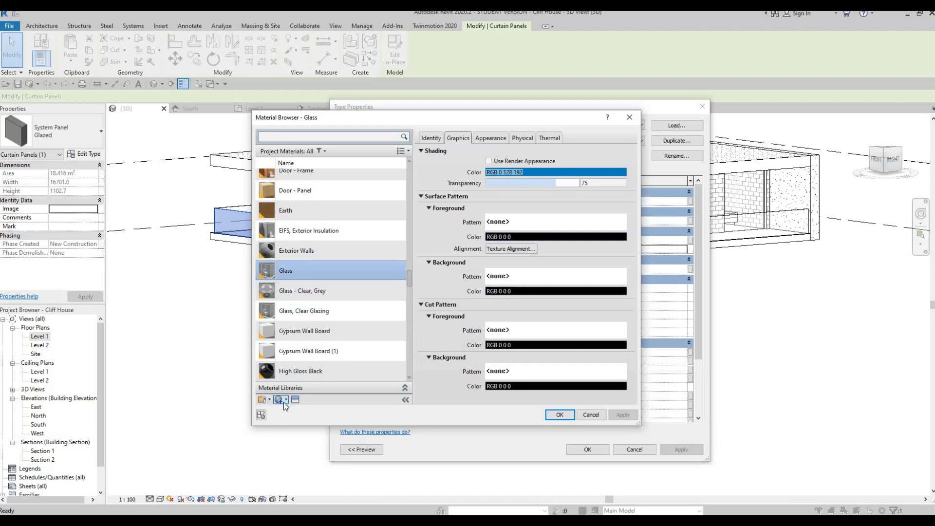
{"action": "left_click", "coordinate": [283, 399]}
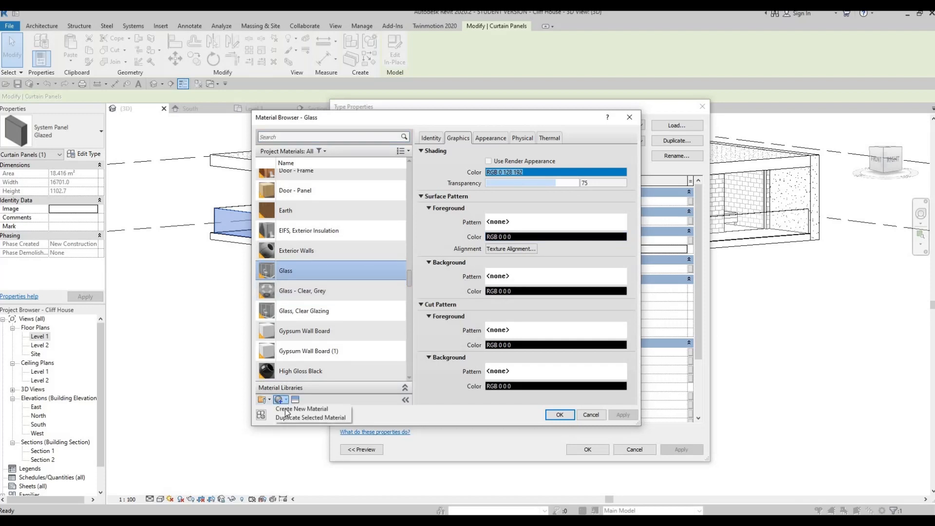
{"action": "left_click", "coordinate": [284, 417]}
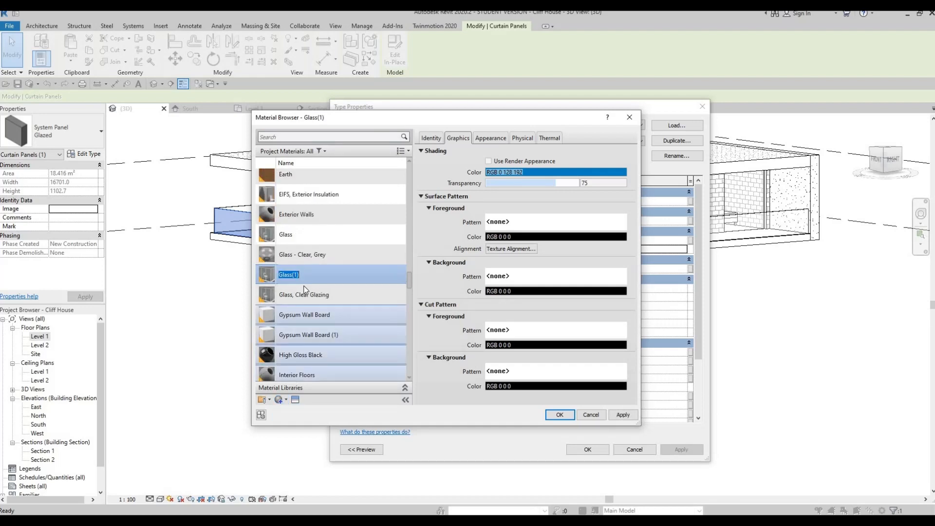
{"action": "type", "text": "G"}
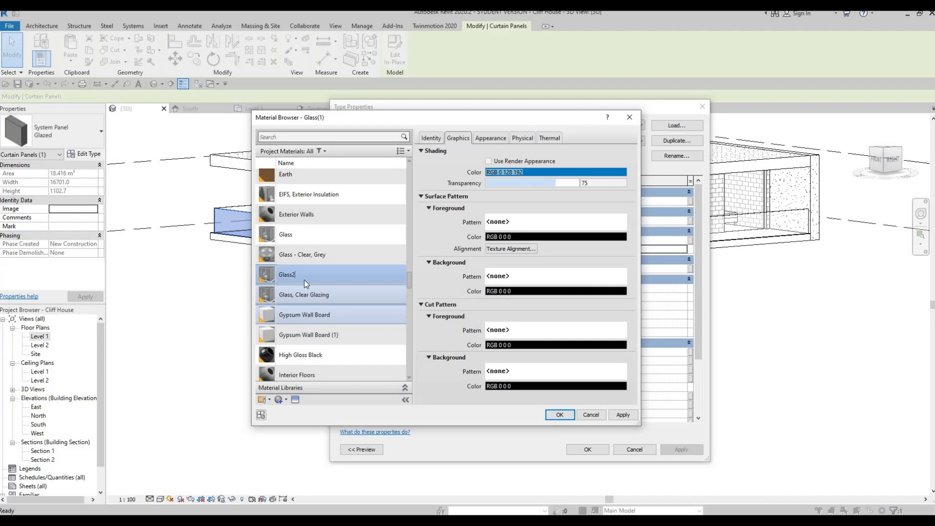
{"action": "key", "text": "Return"}
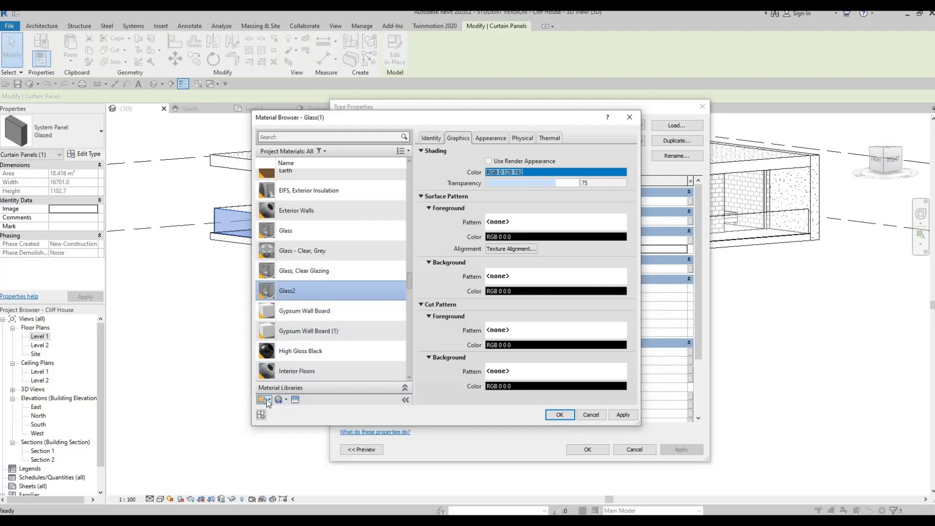
- Replace Glass2's appearance with the Dark Gray glazing asset from the Glass category of Autodesk Physical Assets
{"action": "left_click", "coordinate": [295, 400]}
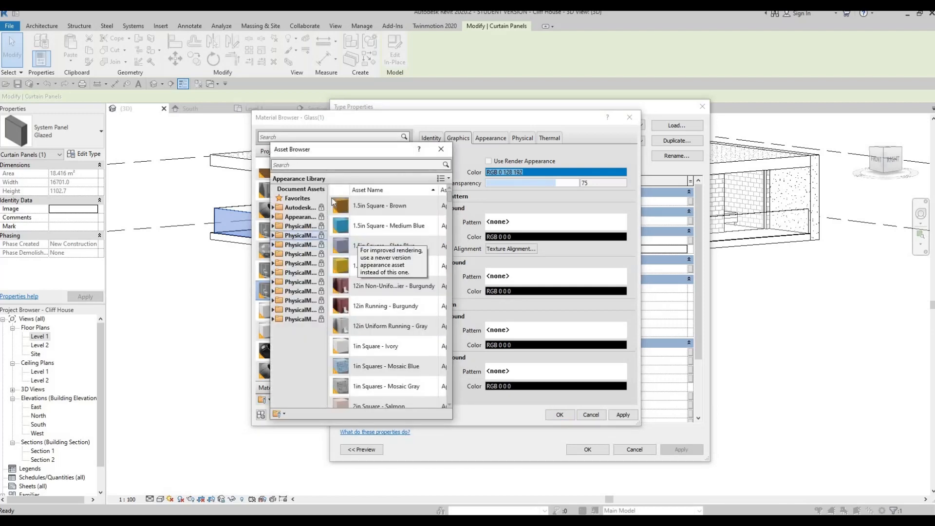
{"action": "left_click_drag", "start_coordinate": [350, 197], "coordinate": [376, 198]}
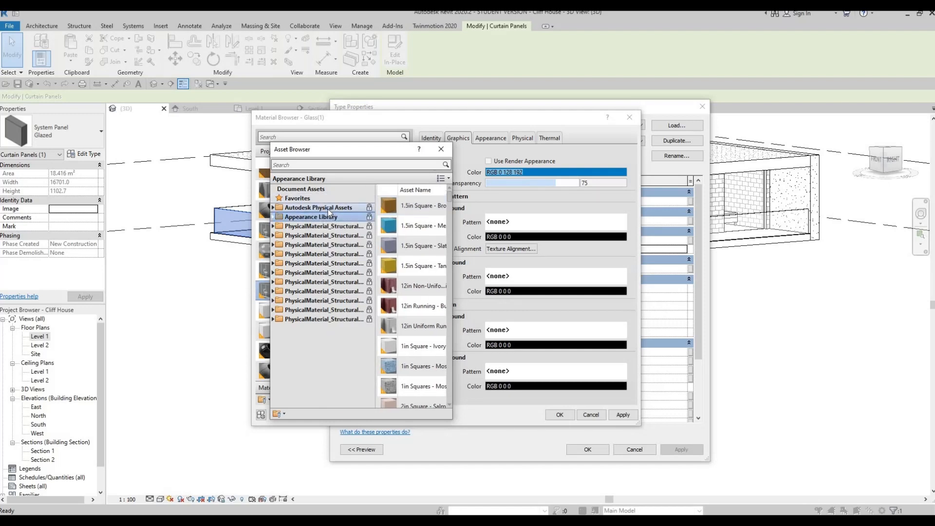
{"action": "left_click", "coordinate": [328, 208]}
{"action": "left_click", "coordinate": [428, 265]}
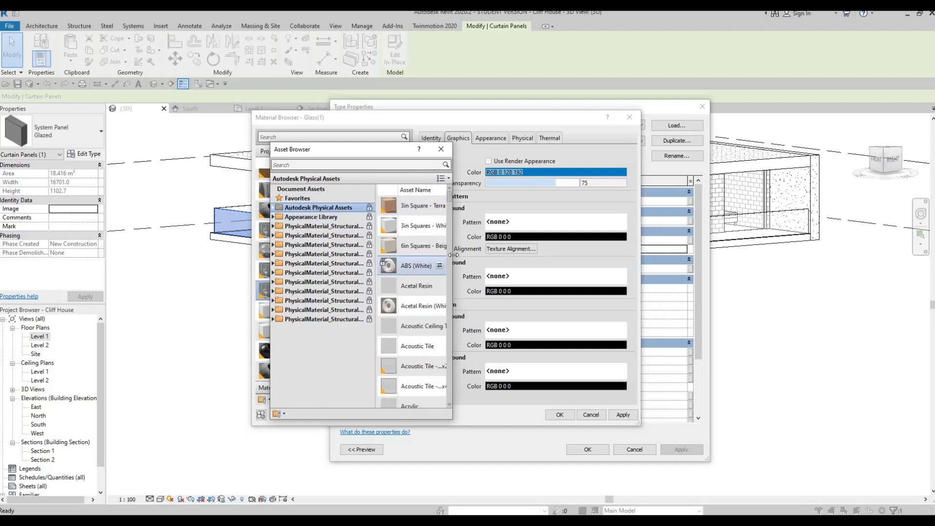
{"action": "left_click_drag", "start_coordinate": [452, 262], "coordinate": [627, 256]}
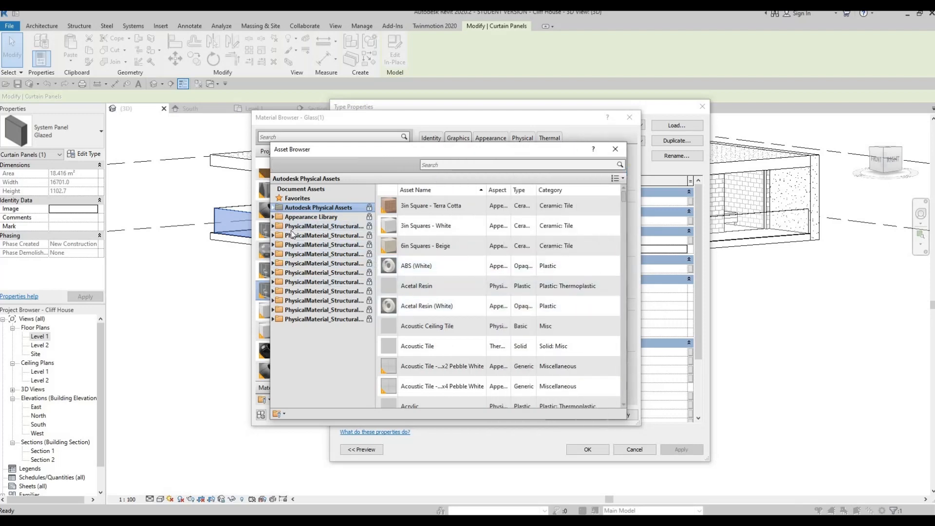
{"action": "left_click", "coordinate": [274, 208]}
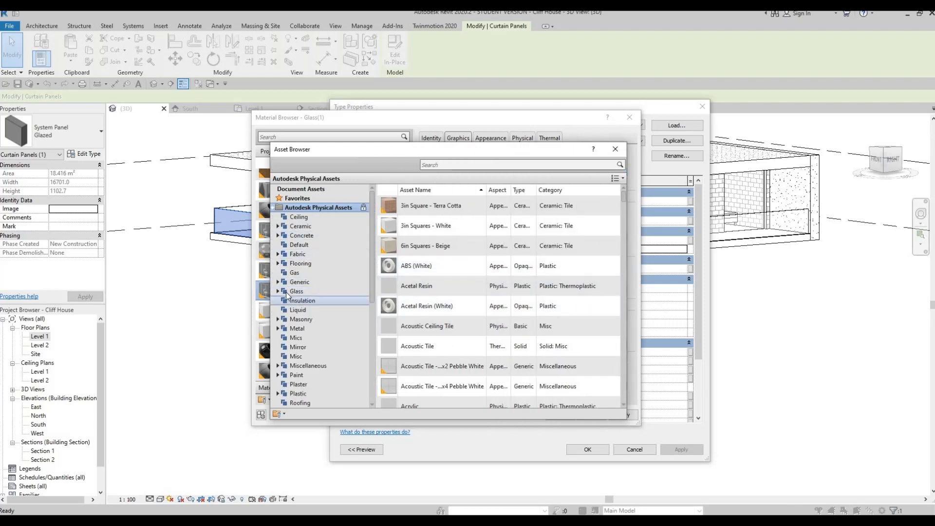
{"action": "left_click", "coordinate": [294, 292]}
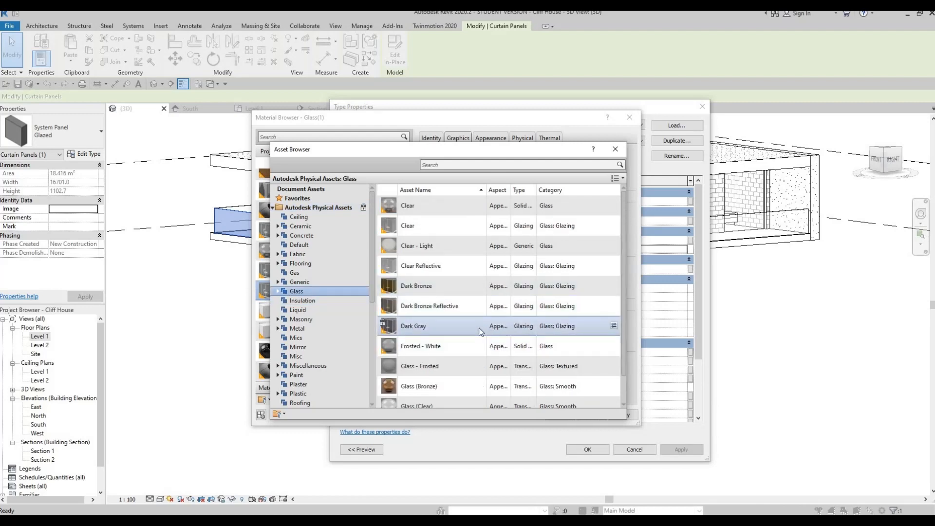
{"action": "left_click", "coordinate": [614, 325]}
{"action": "left_click", "coordinate": [616, 150]}
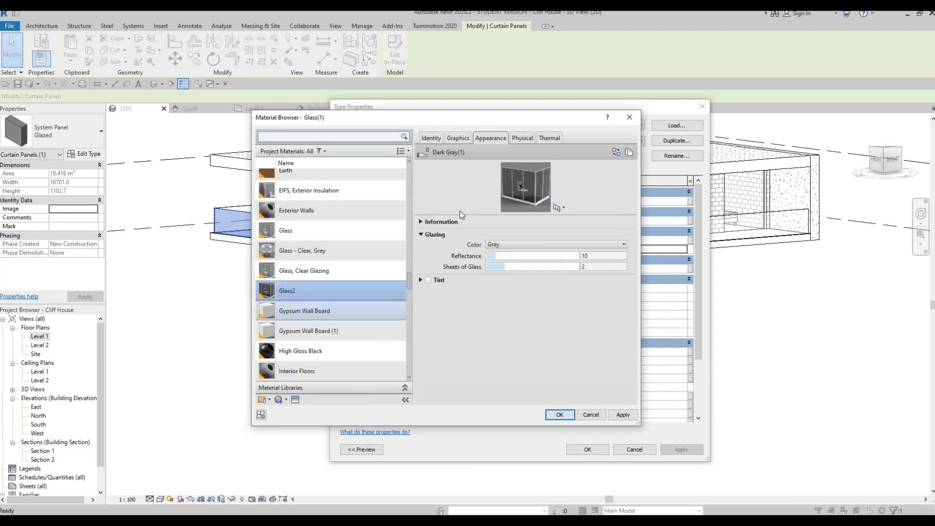
- Make Glass2's shading use the render appearance and assign Glass2 as the Glazed panel type's material
{"action": "left_click", "coordinate": [525, 138]}
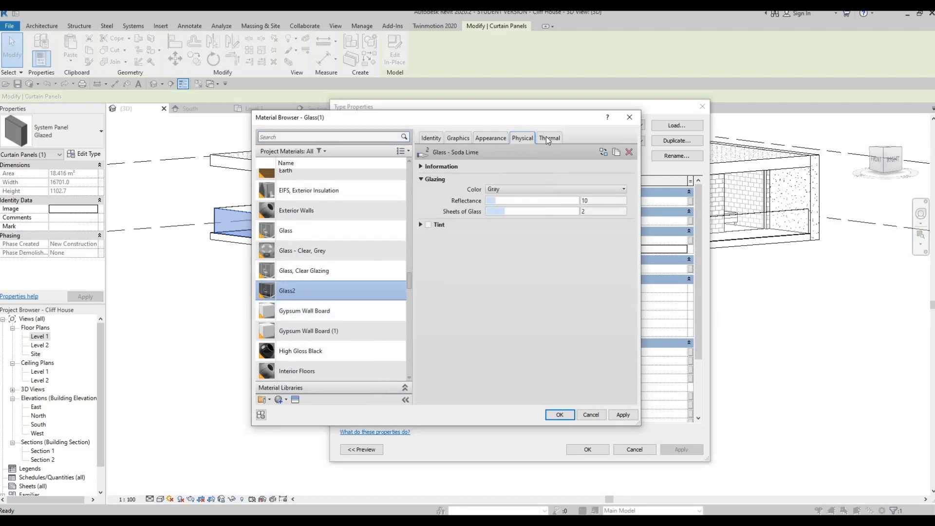
{"action": "left_click", "coordinate": [505, 138]}
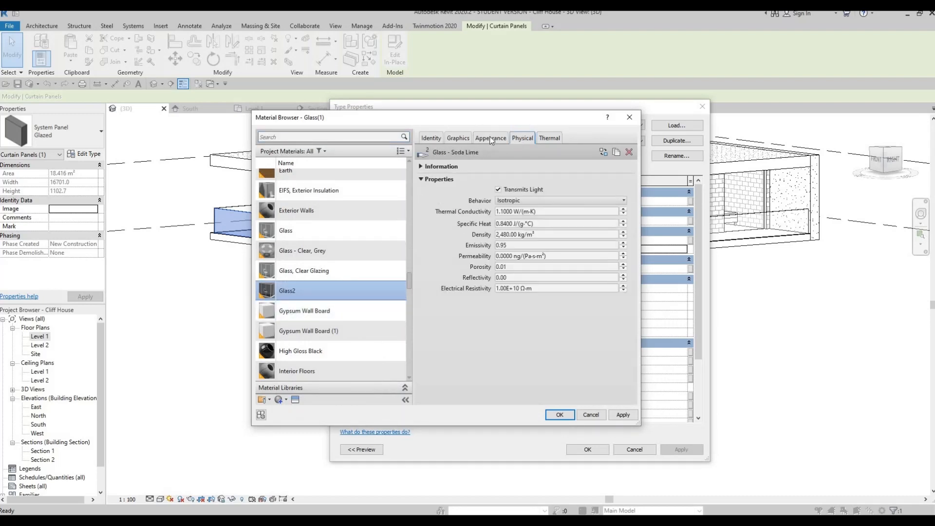
{"action": "left_click", "coordinate": [450, 138]}
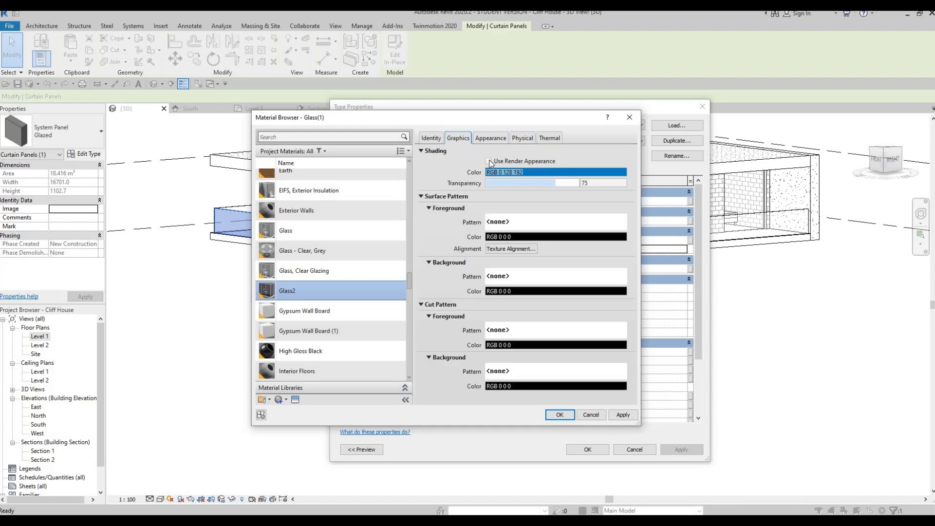
{"action": "left_click", "coordinate": [489, 161]}
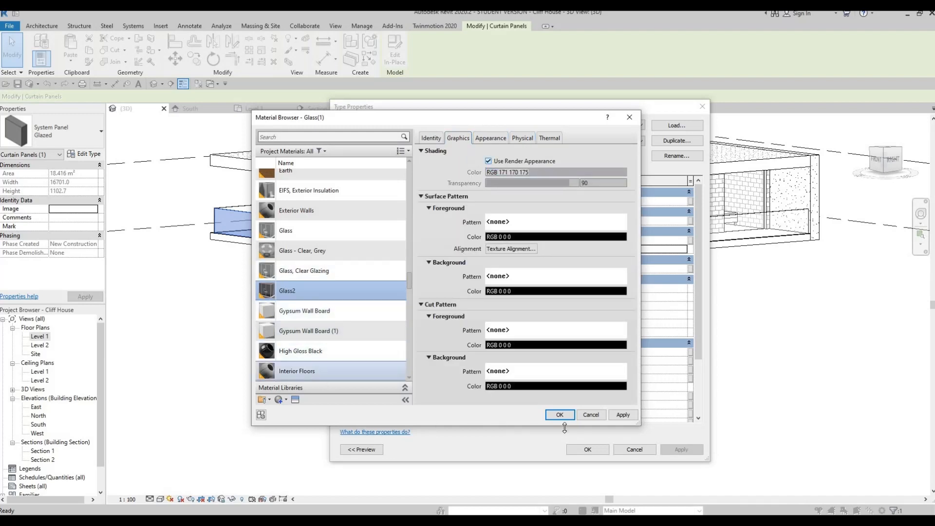
{"action": "left_click", "coordinate": [623, 415]}
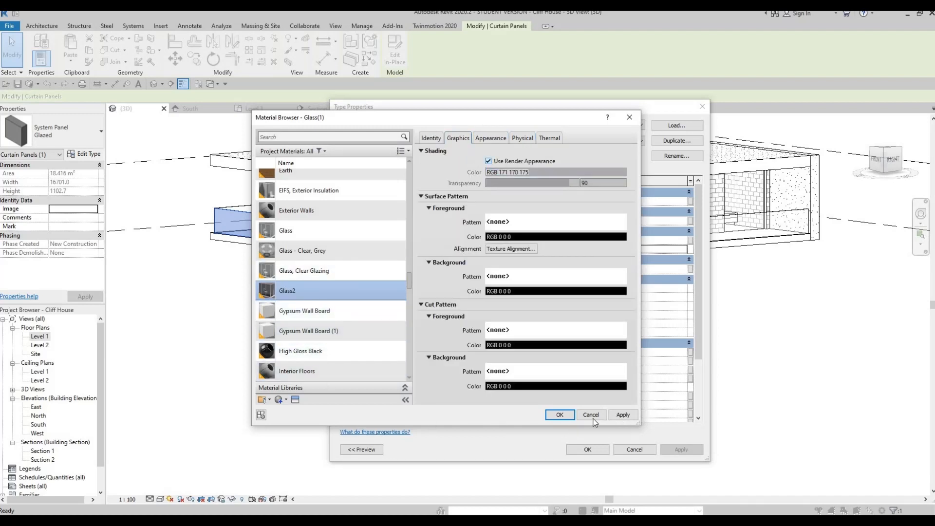
{"action": "left_click", "coordinate": [560, 415]}
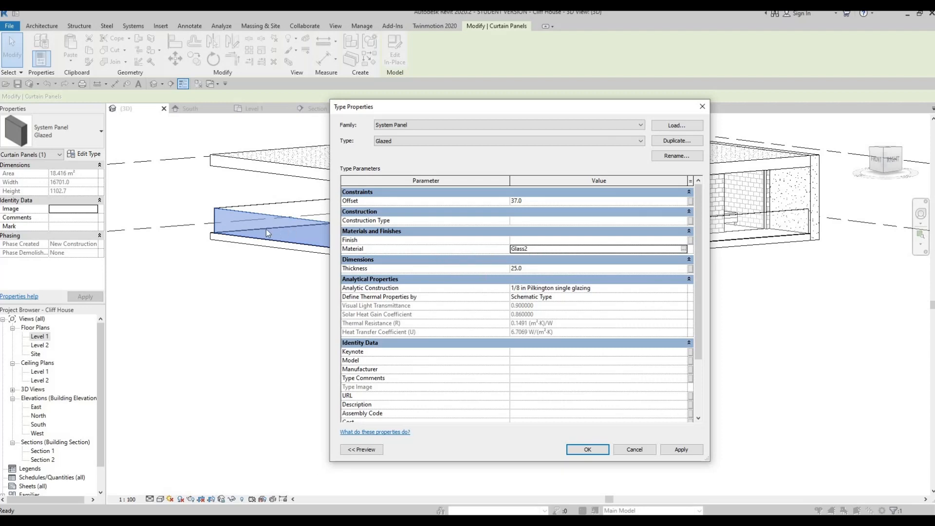
{"action": "left_click", "coordinate": [602, 449]}
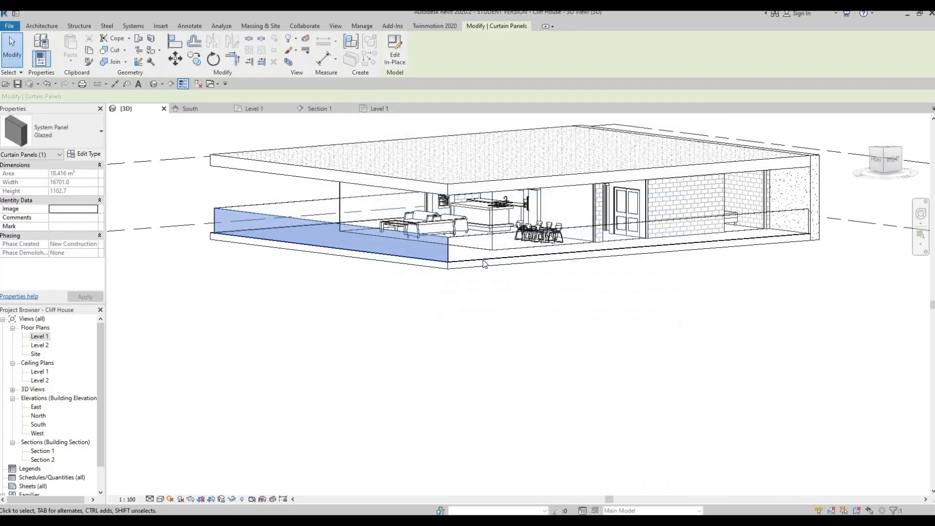
{"action": "left_click", "coordinate": [485, 251]}
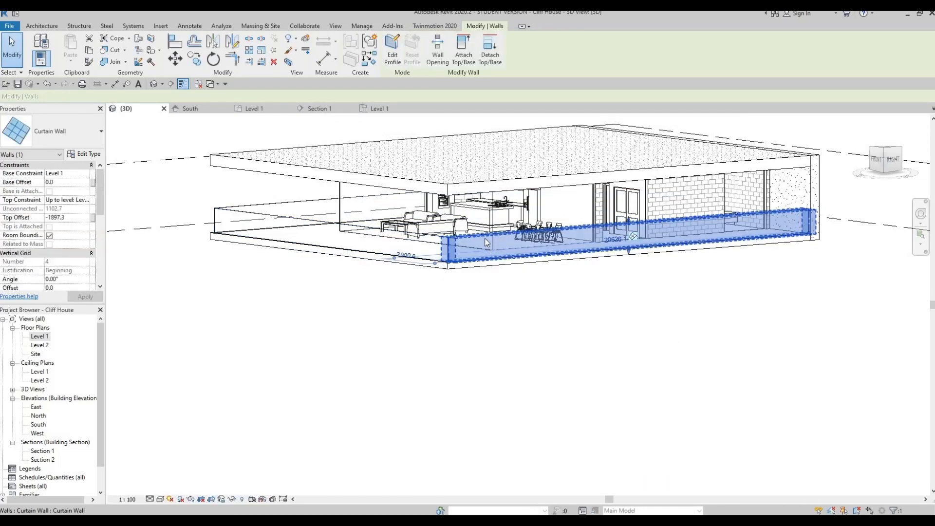
{"action": "key", "text": "Escape"}
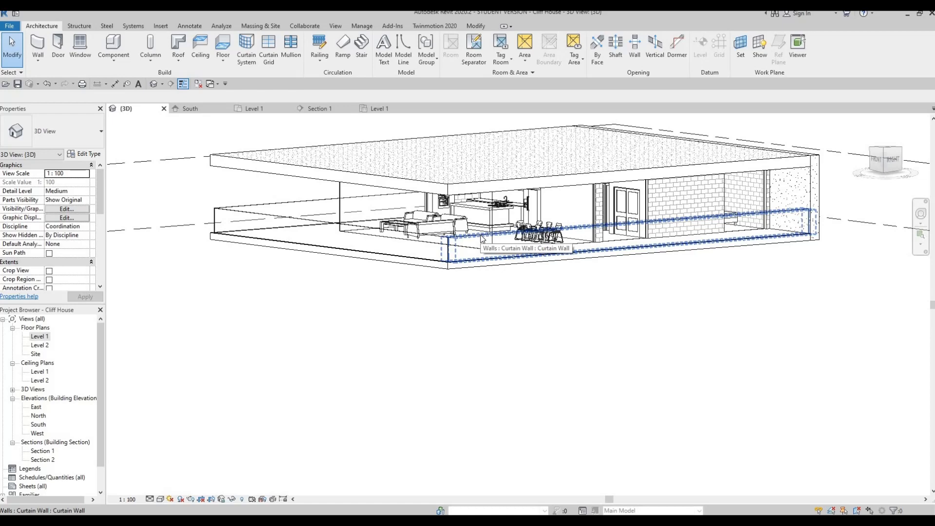
- Check the type material of the glazed panel in the long railing in front of the dining area
{"action": "key", "text": "Tab"}
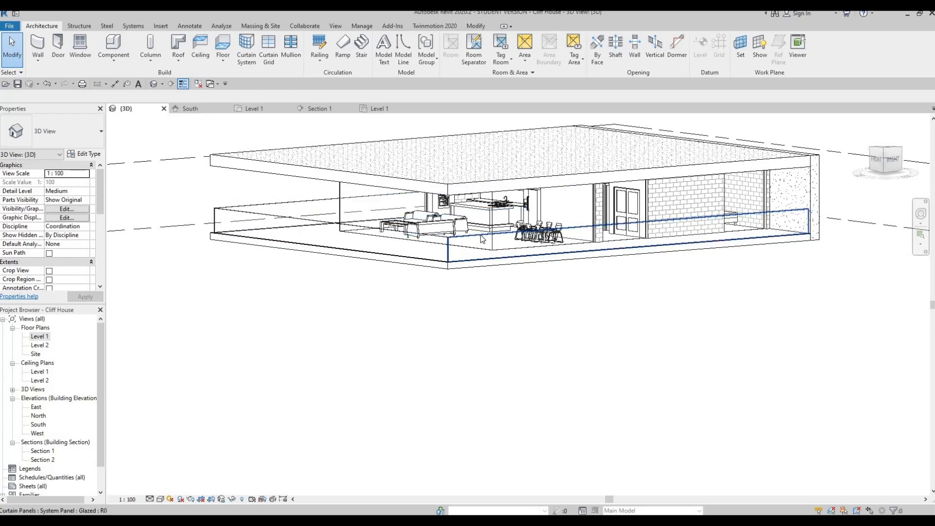
{"action": "left_click", "coordinate": [475, 233]}
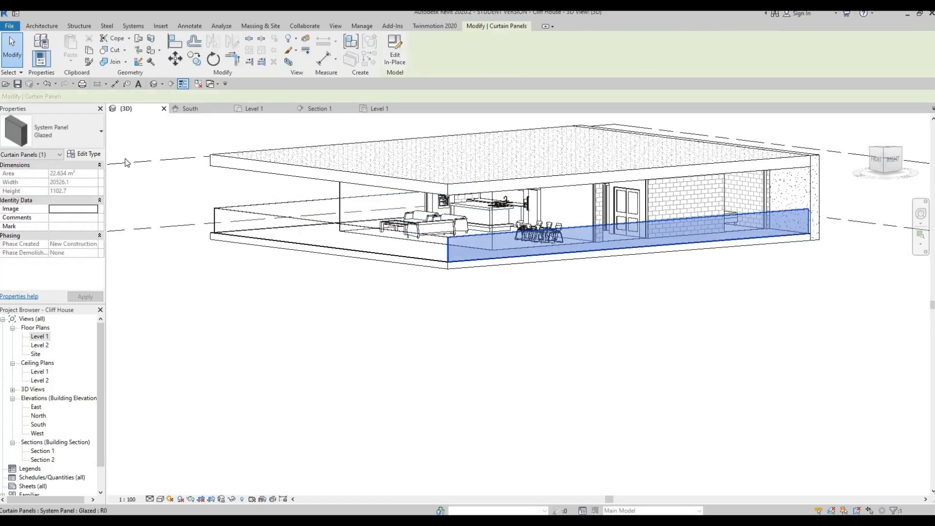
{"action": "left_click", "coordinate": [89, 154]}
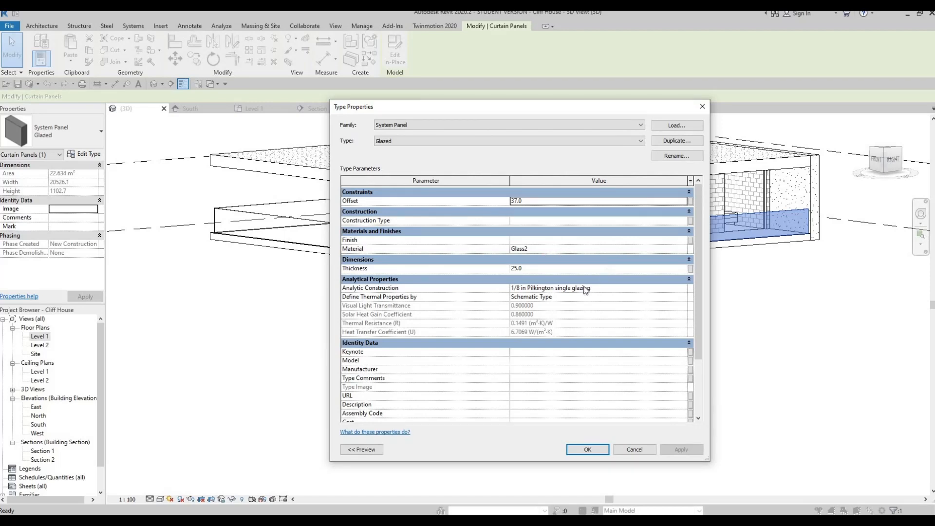
{"action": "key", "text": "Escape"}
{"action": "key", "text": "Escape"}
- Check the type material of the glazed panel in the opposite long railing behind the living area
{"action": "middle_click_drag", "start_coordinate": [258, 209], "coordinate": [290, 226]}
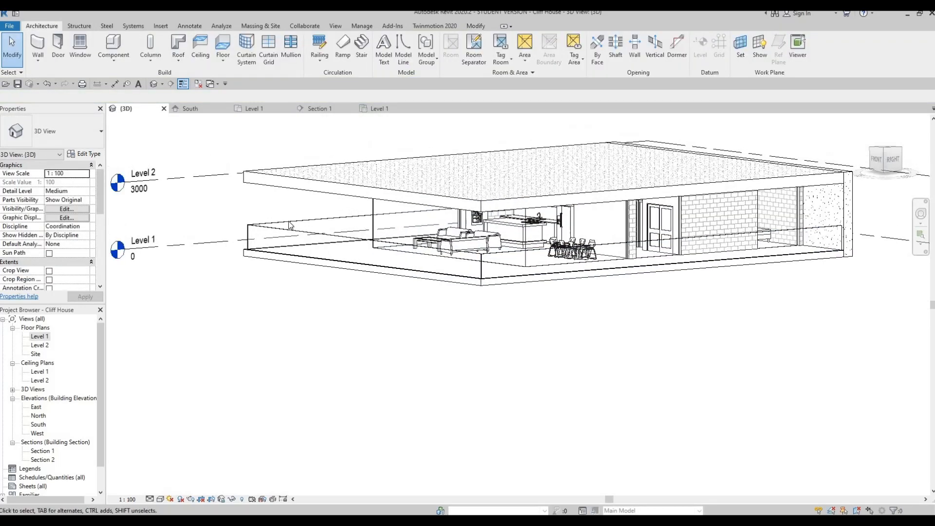
{"action": "left_click", "coordinate": [289, 222]}
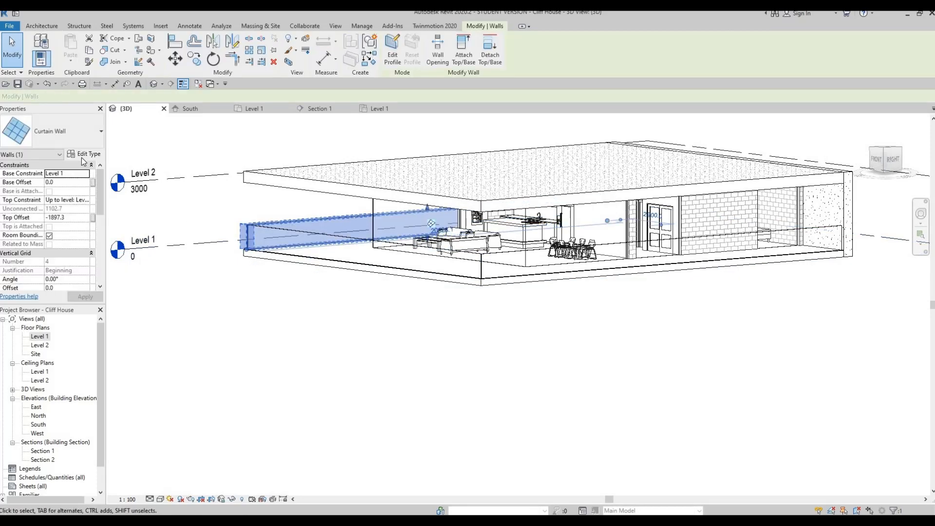
{"action": "key", "text": "Escape"}
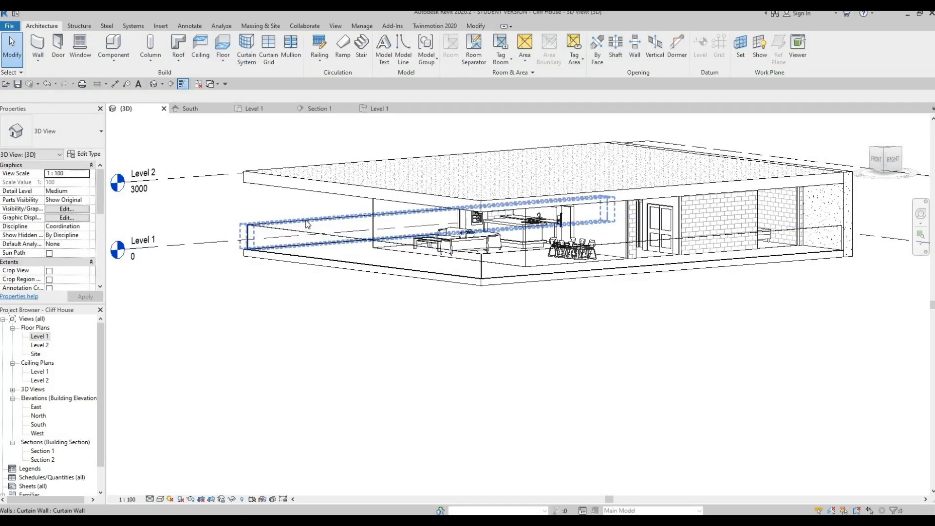
{"action": "key", "text": "Tab"}
{"action": "key", "text": "Tab"}
{"action": "left_click", "coordinate": [308, 224]}
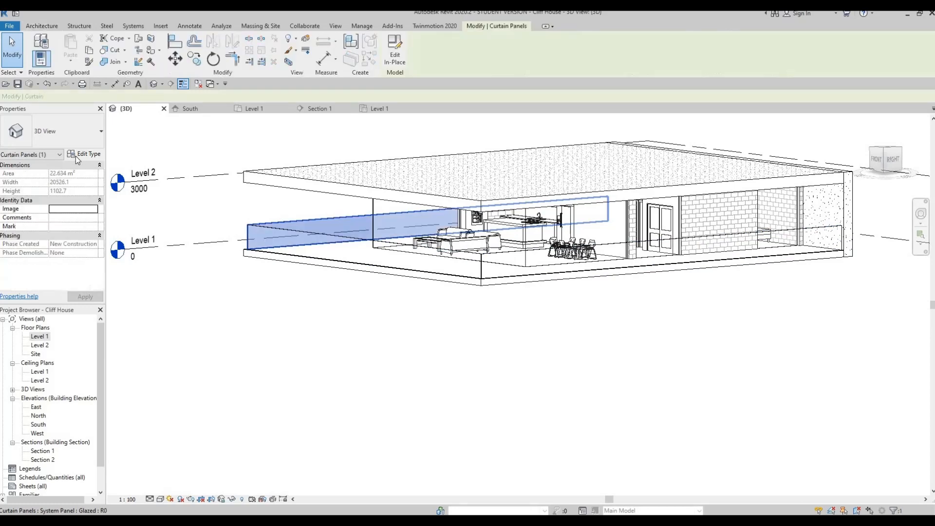
{"action": "left_click", "coordinate": [89, 155]}
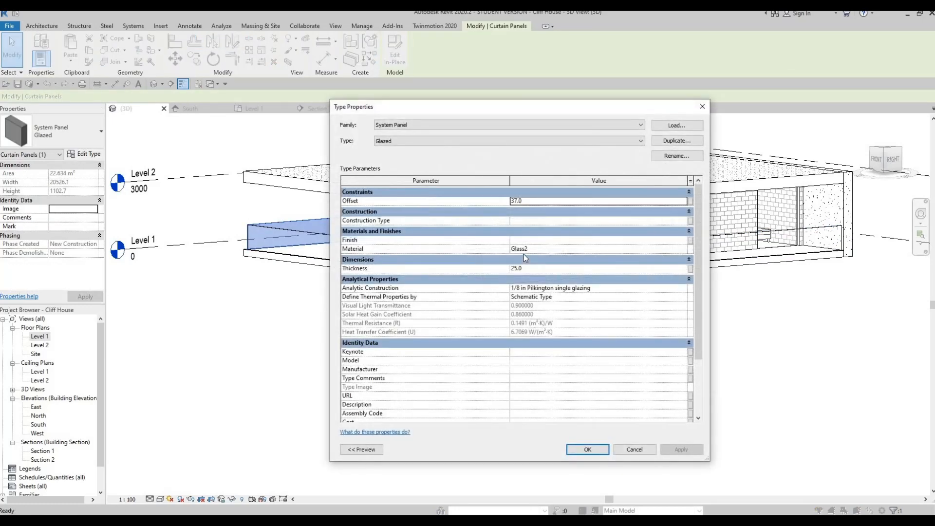
{"action": "key", "text": "Escape"}
{"action": "key", "text": "Escape"}
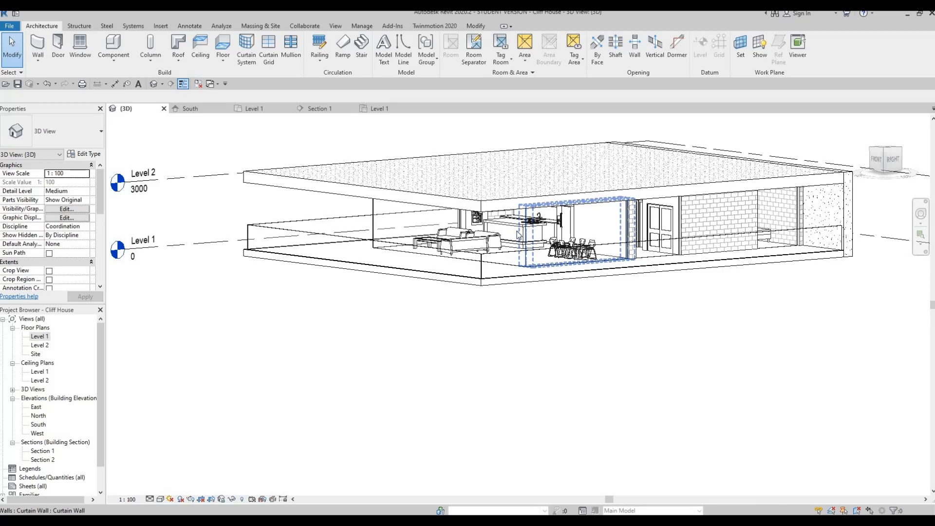
{"action": "left_click", "coordinate": [493, 234]}
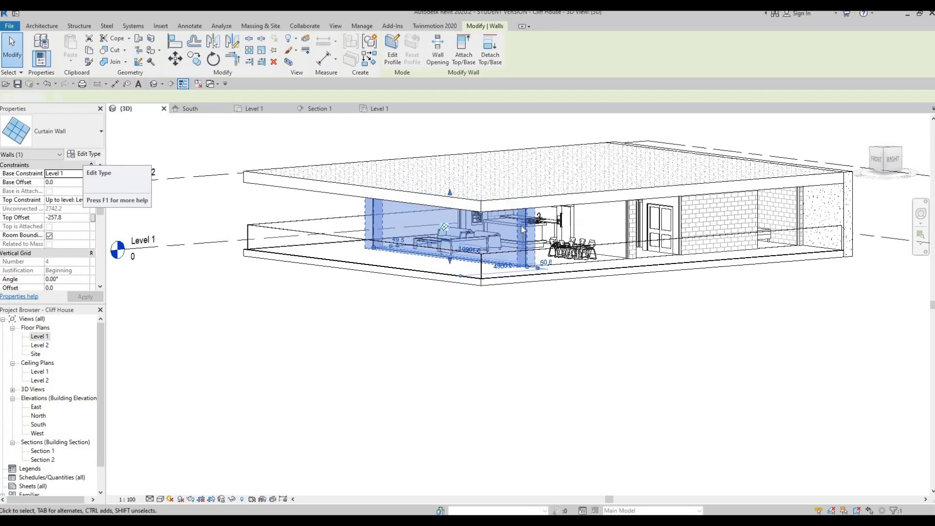
{"action": "key", "text": "Escape"}
{"action": "key", "text": "Tab"}
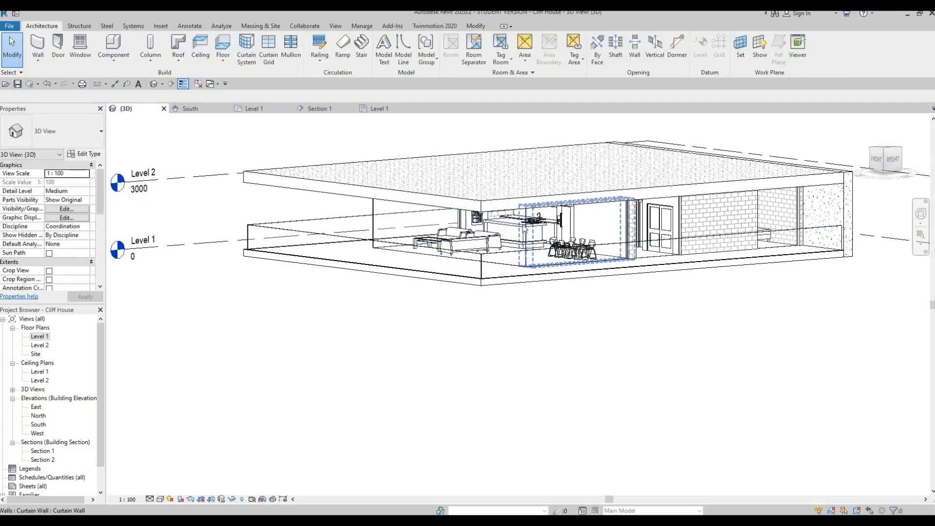
{"action": "key", "text": "Tab"}
{"action": "left_click", "coordinate": [524, 227]}
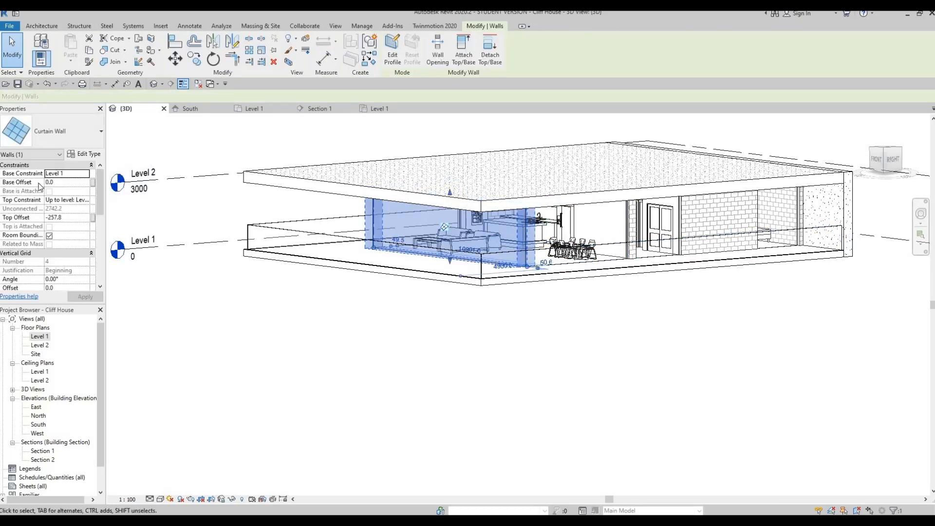
{"action": "key", "text": "Escape"}
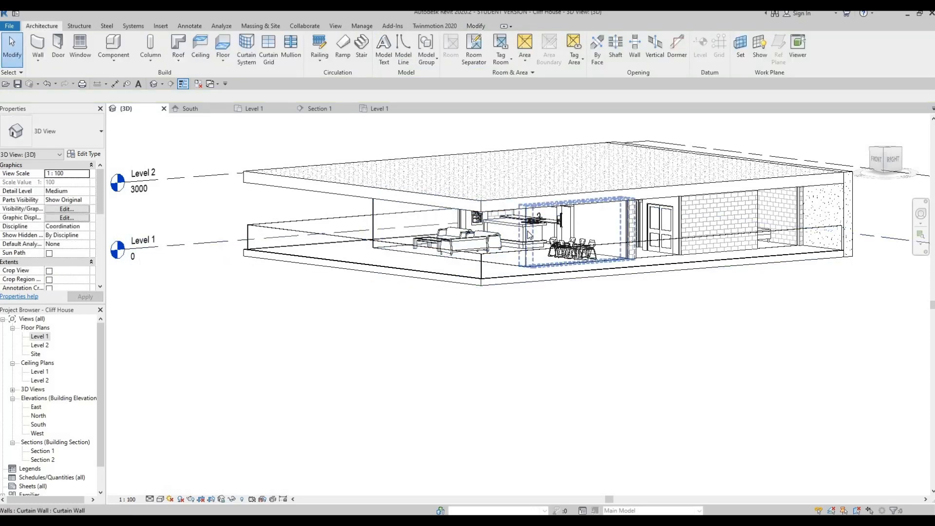
- Select the glazed panel of the full-height curtain wall beside the dining table and duplicate its type as Glazed 2
{"action": "key", "text": "Tab"}
{"action": "key", "text": "Tab"}
{"action": "key", "text": "Tab"}
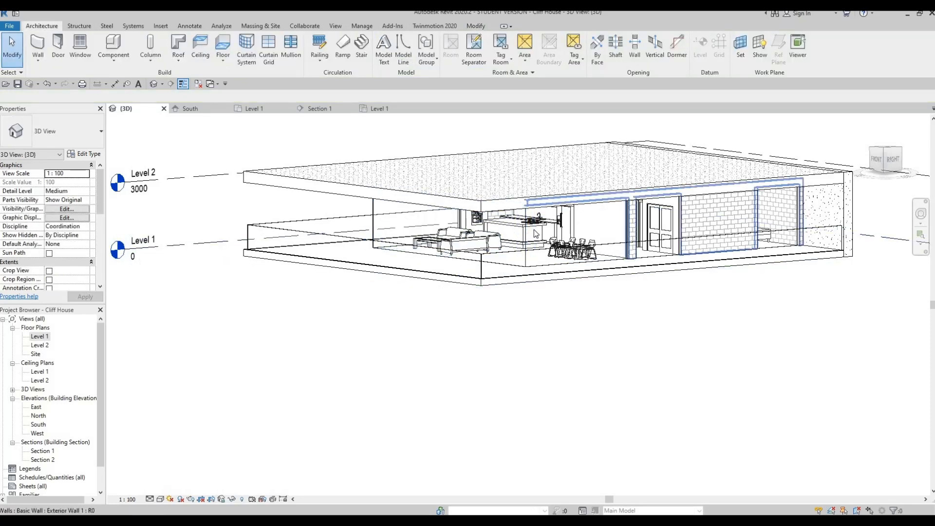
{"action": "key", "text": "Tab"}
{"action": "key", "text": "Tab"}
{"action": "key", "text": "Tab"}
{"action": "key", "text": "Tab"}
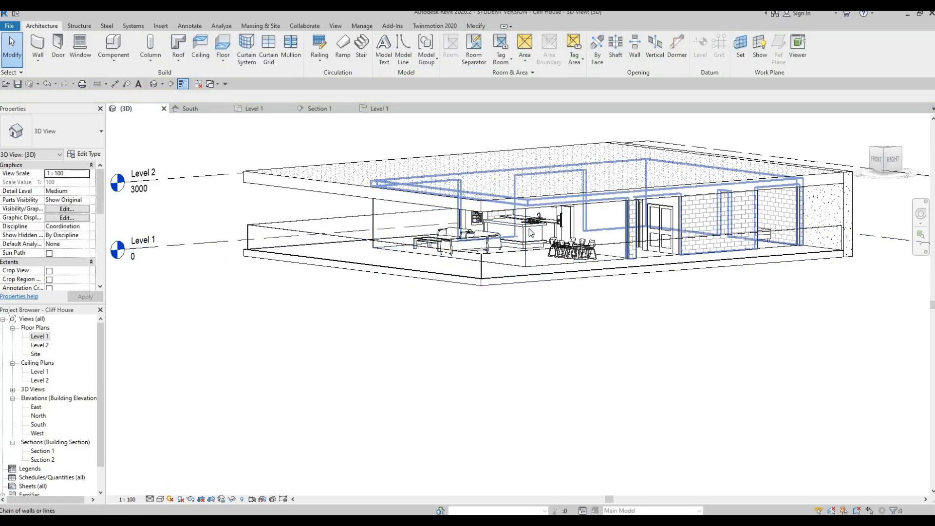
{"action": "left_click", "coordinate": [531, 233]}
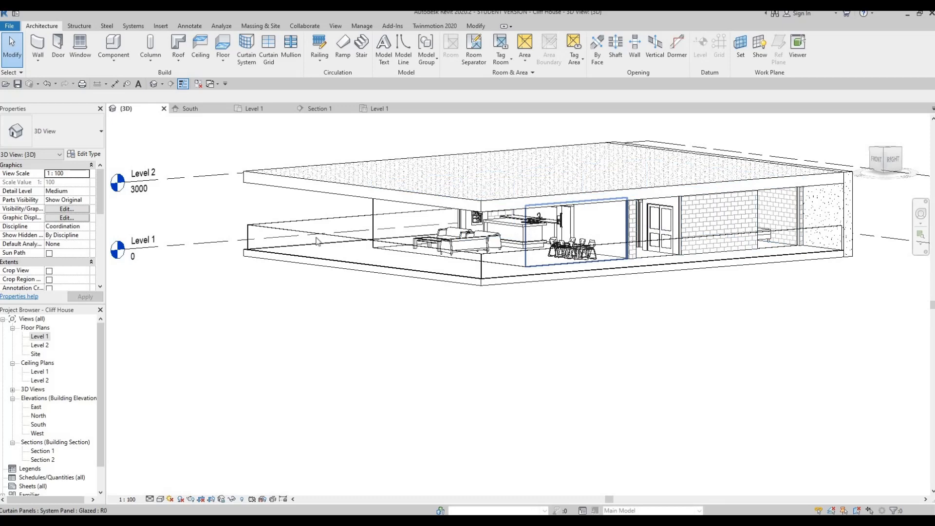
{"action": "left_click", "coordinate": [89, 157]}
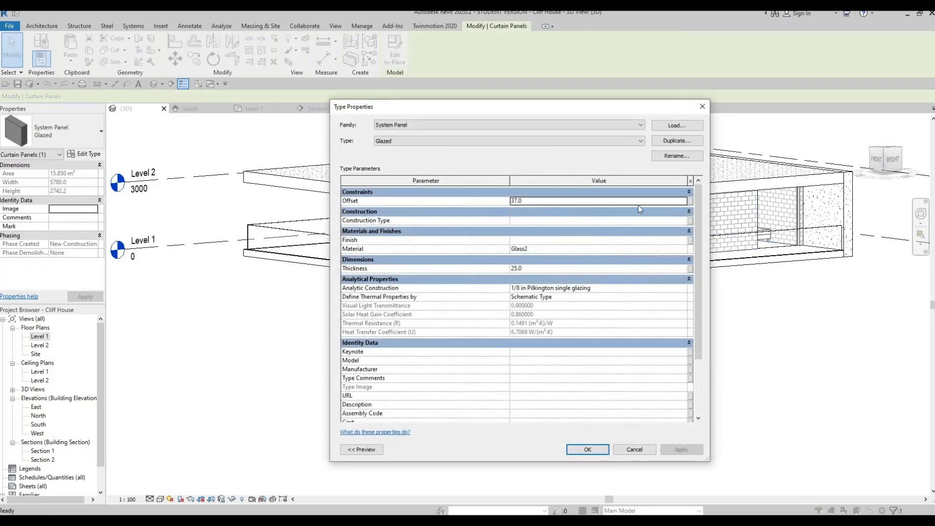
{"action": "left_click", "coordinate": [676, 141]}
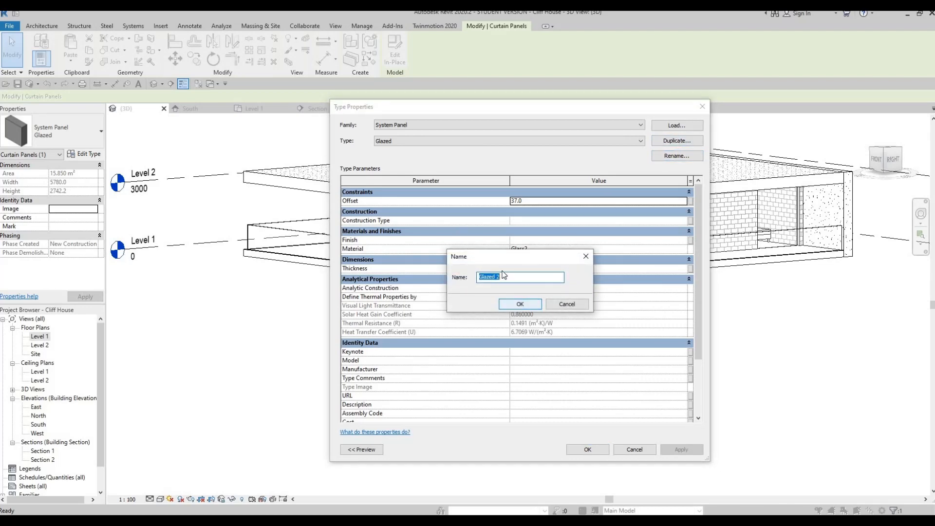
{"action": "left_click", "coordinate": [517, 304]}
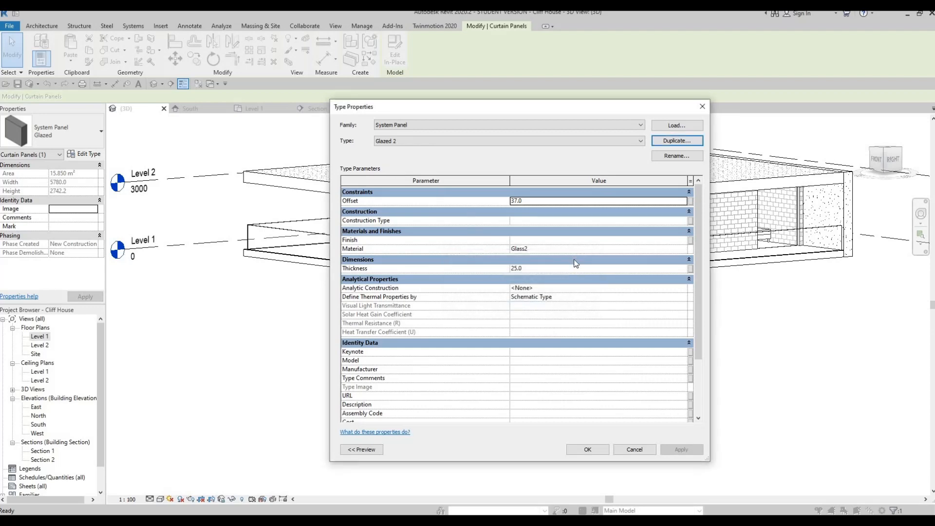
- Assign the Glass material to the Glazed 2 panel type
{"action": "left_click", "coordinate": [681, 248]}
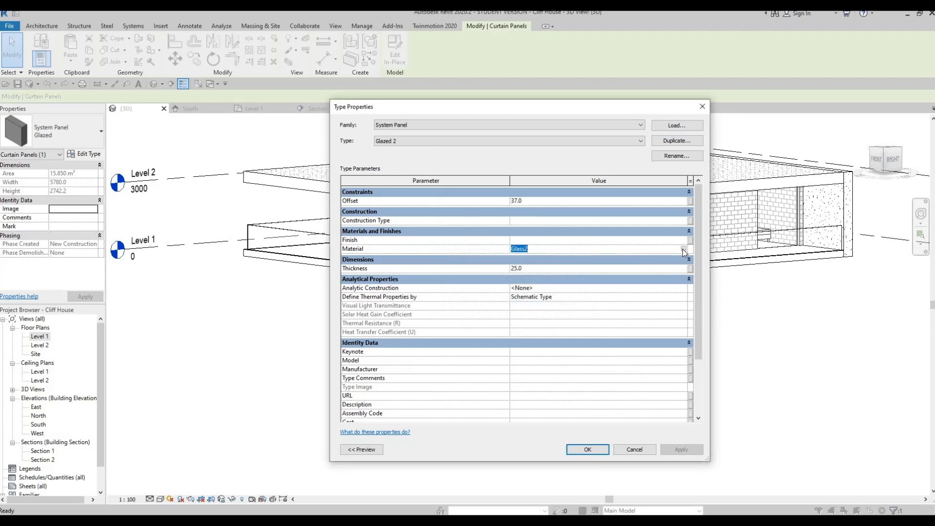
{"action": "left_click", "coordinate": [683, 248]}
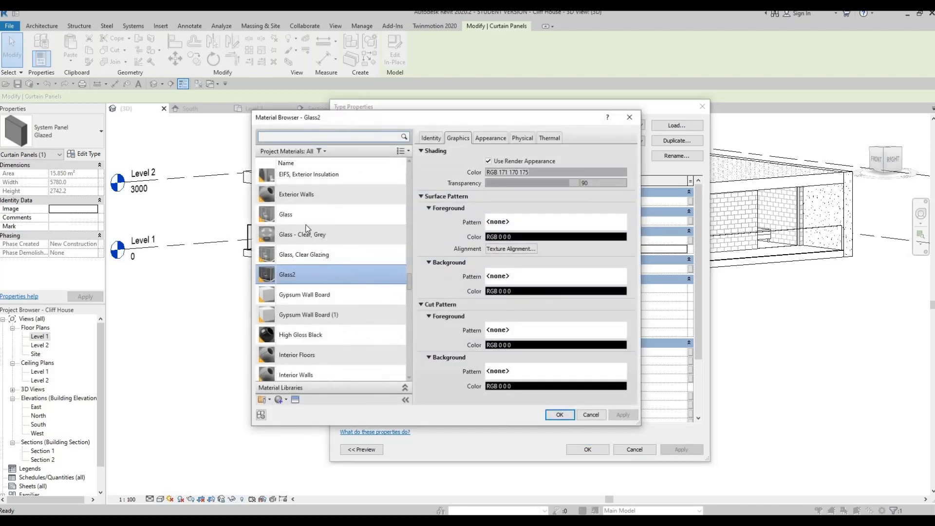
{"action": "left_click", "coordinate": [306, 215]}
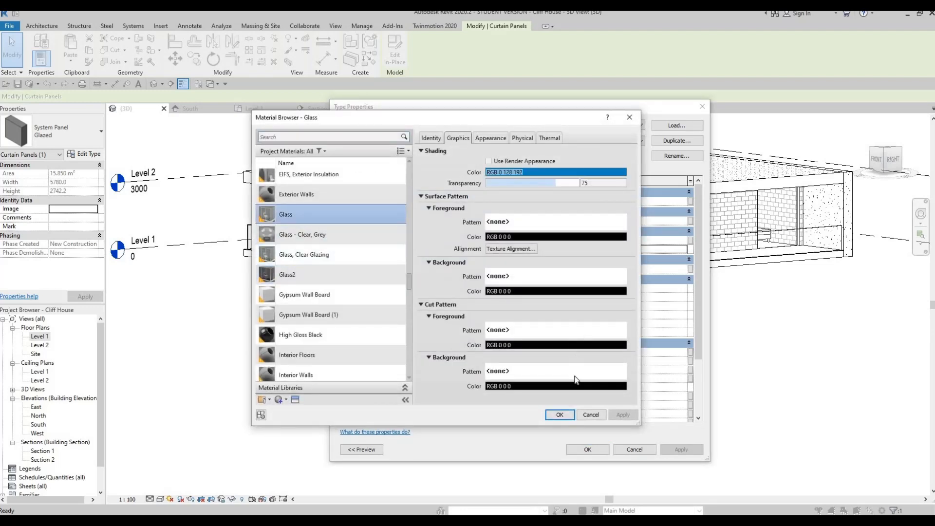
{"action": "left_click", "coordinate": [559, 415]}
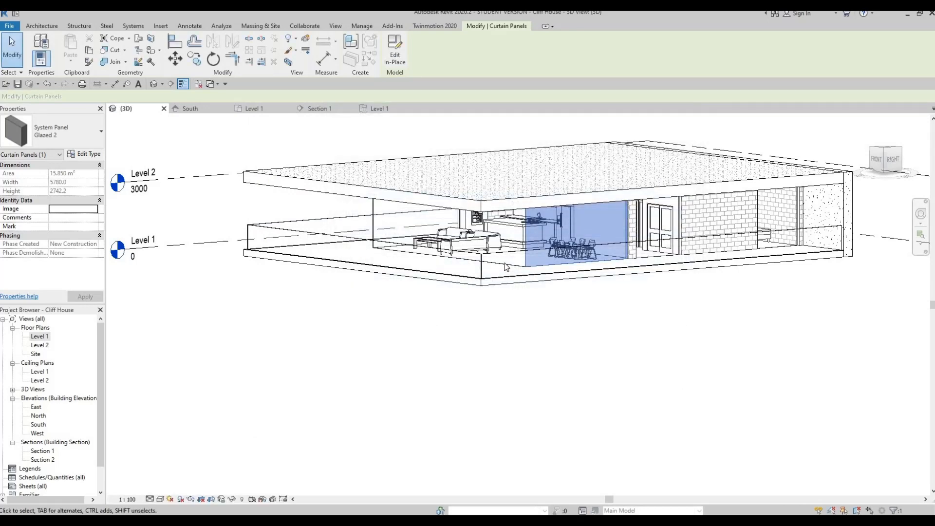
- Switch the glazed panel of the full-height curtain wall in front of the living area to the Glazed 2 type
{"action": "left_click", "coordinate": [518, 265]}
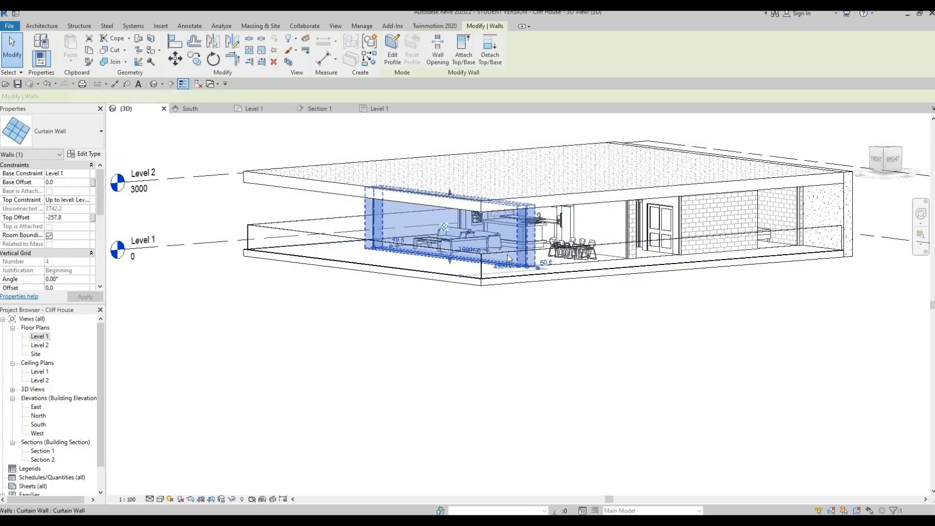
{"action": "key", "text": "Escape"}
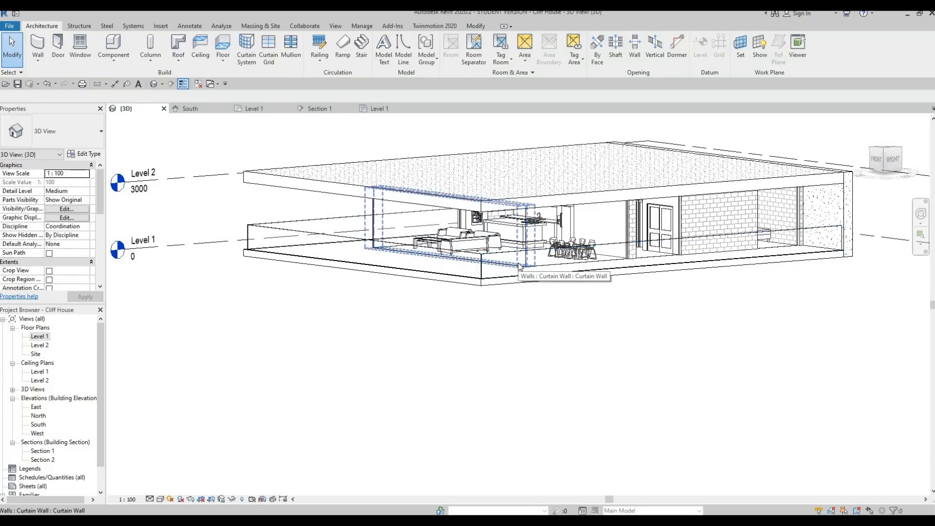
{"action": "left_click", "coordinate": [512, 263]}
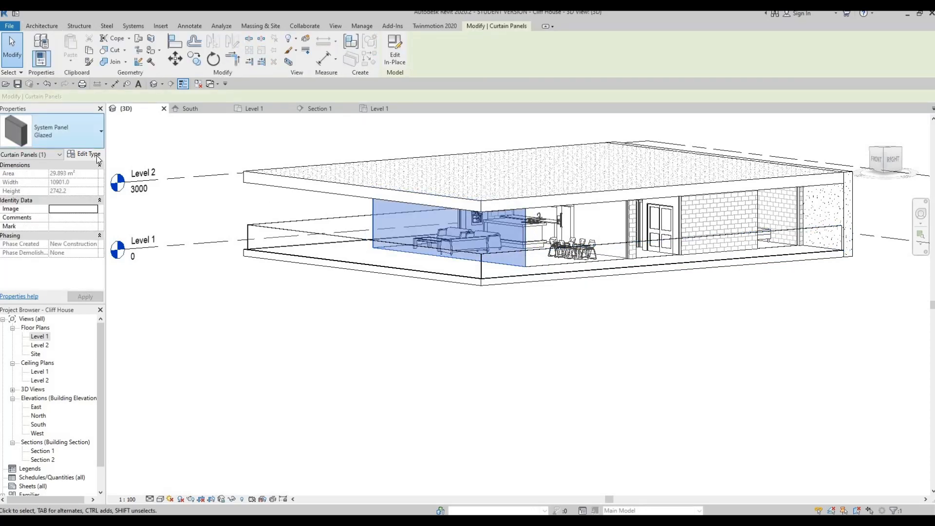
{"action": "double_click", "coordinate": [525, 225]}
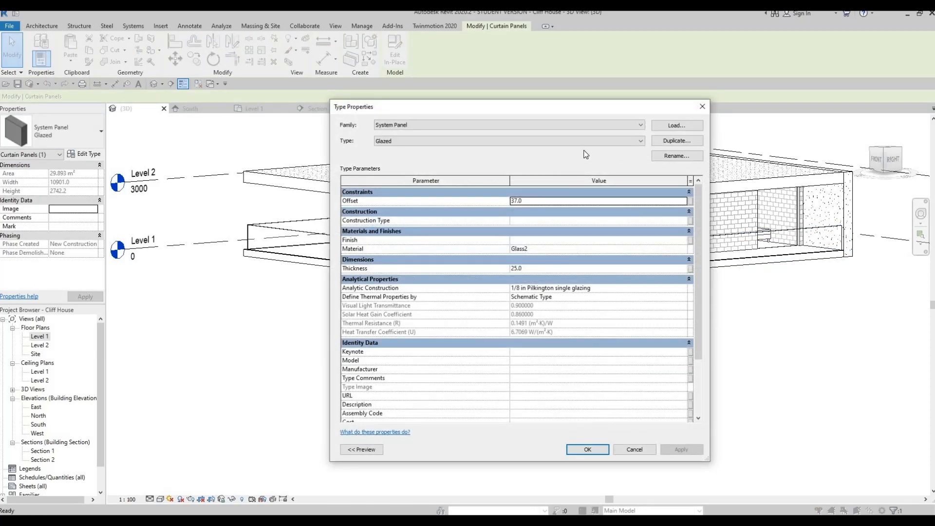
{"action": "left_click", "coordinate": [548, 141]}
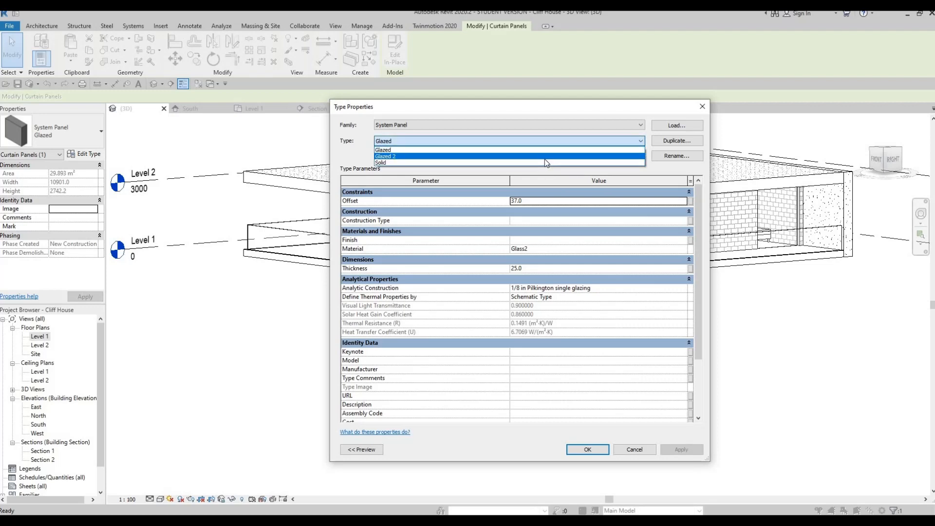
{"action": "left_click", "coordinate": [546, 157]}
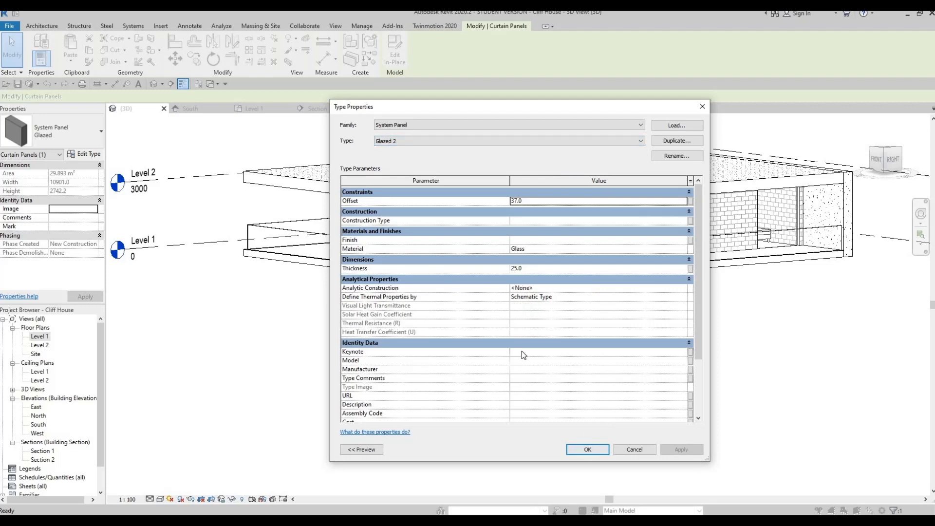
{"action": "left_click", "coordinate": [588, 449]}
{"action": "left_click", "coordinate": [422, 288]}
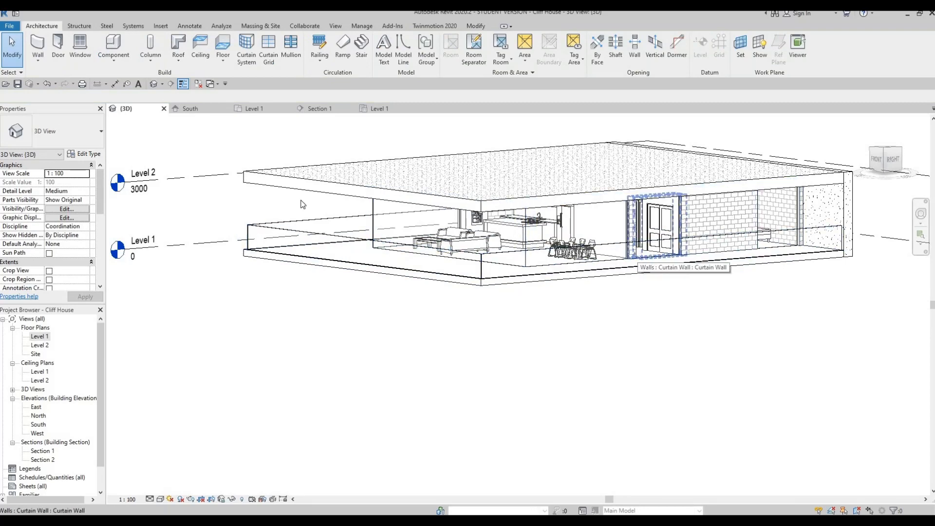
- Switch the glazed panel of the full-height curtain wall in front of the panelled door to the Glazed 2 type
{"action": "left_click", "coordinate": [639, 253]}
{"action": "key", "text": "Escape"}
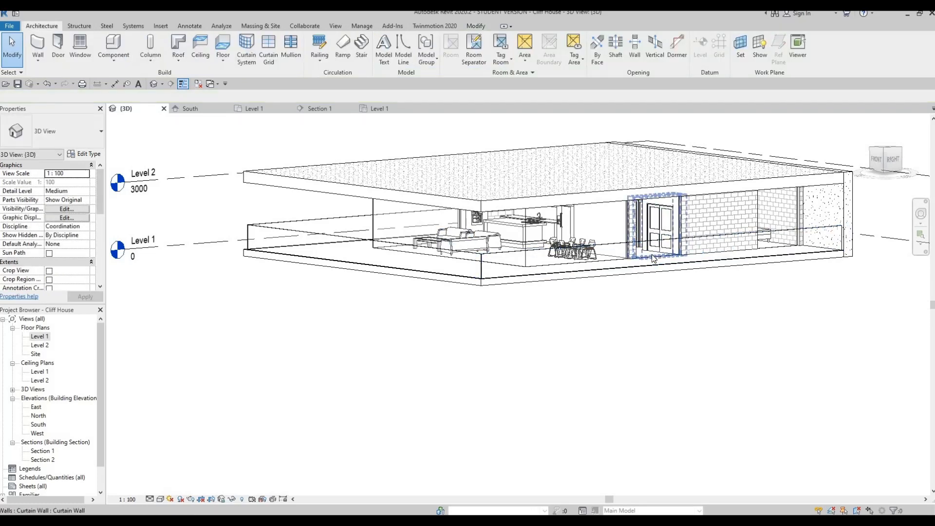
{"action": "key", "text": "Tab"}
{"action": "left_click", "coordinate": [633, 254]}
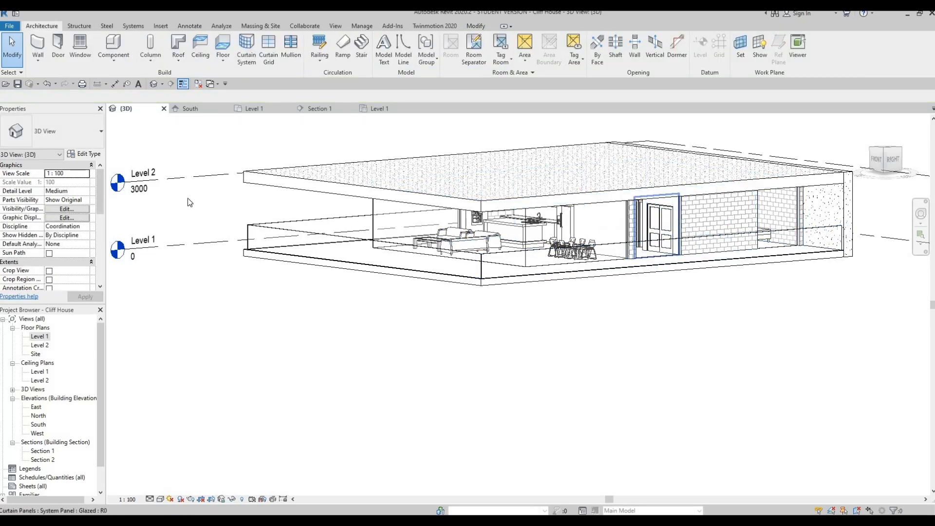
{"action": "left_click", "coordinate": [83, 154]}
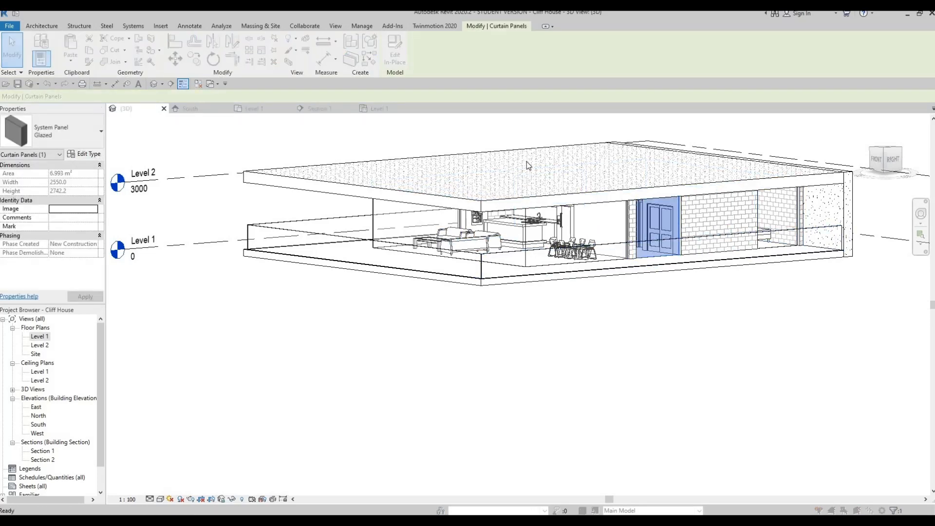
{"action": "left_click", "coordinate": [504, 142]}
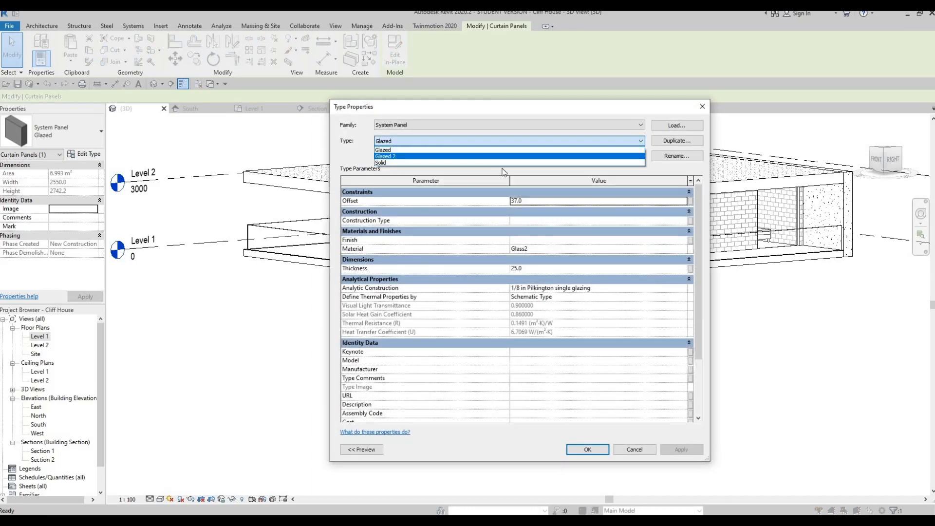
{"action": "left_click", "coordinate": [503, 155]}
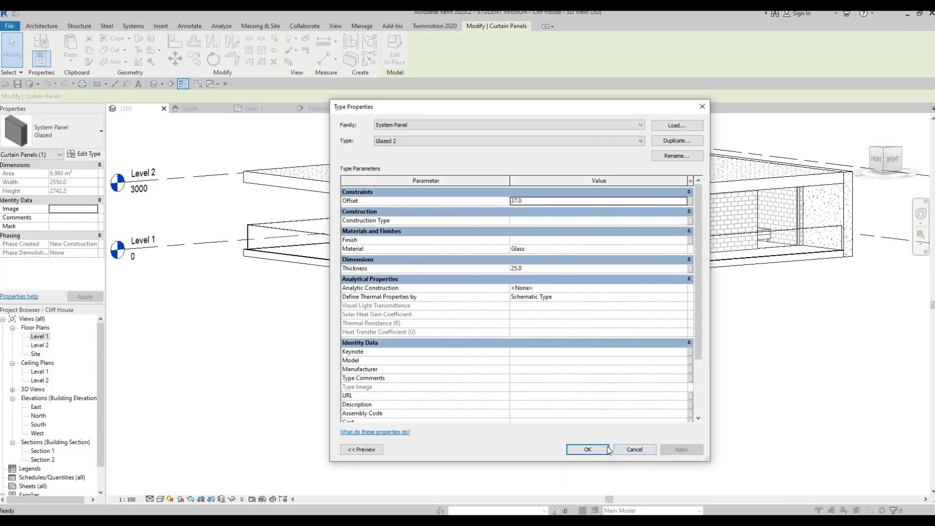
{"action": "left_click", "coordinate": [589, 449]}
{"action": "key", "text": "Escape"}
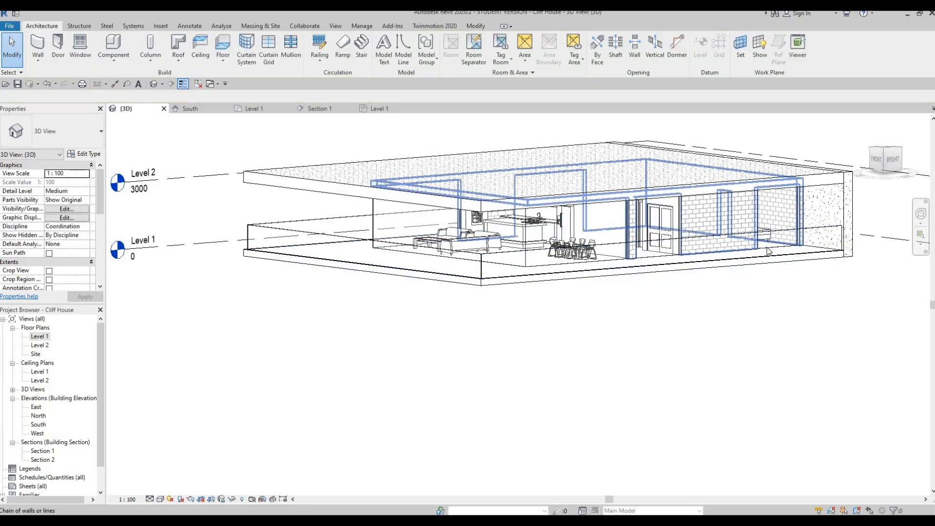
- Switch the glazed panel between the brick wall and the solid end of the house to the Glazed 2 type
{"action": "left_click", "coordinate": [775, 236]}
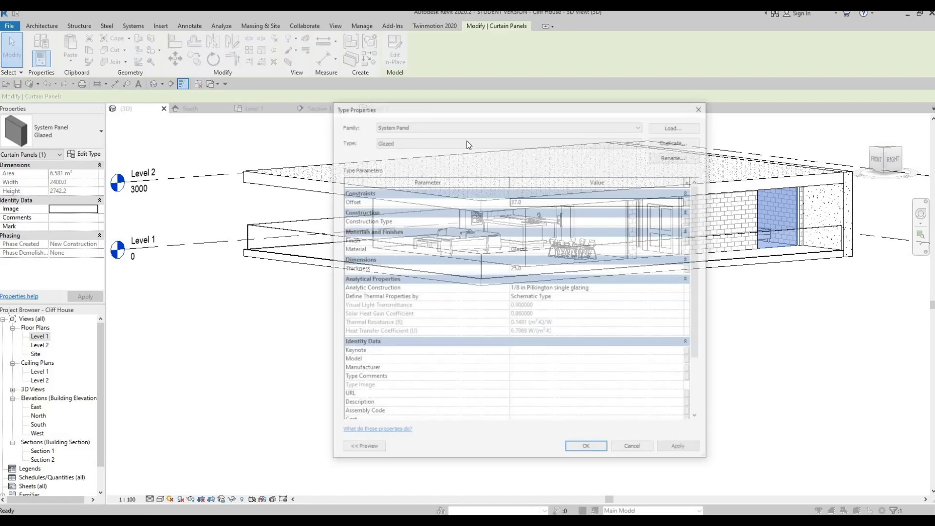
{"action": "left_click", "coordinate": [443, 142]}
{"action": "left_click", "coordinate": [613, 451]}
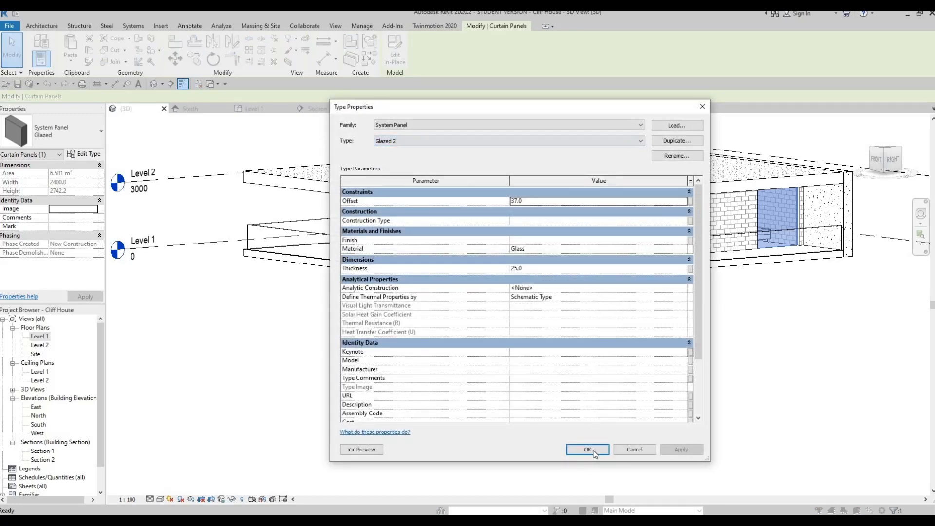
{"action": "key", "text": "Return"}
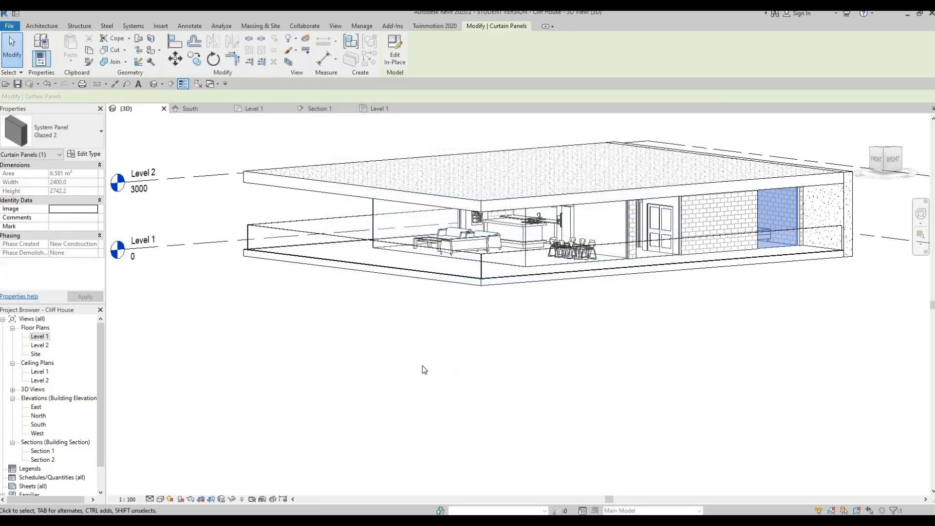
{"action": "left_click", "coordinate": [381, 358]}
- On the opposite long side, switch the full-height glazed panel beside the kitchen and living area to the Glazed 2 type
{"action": "middle_click_drag", "start_coordinate": [548, 369], "coordinate": [347, 346], "text": "shift"}
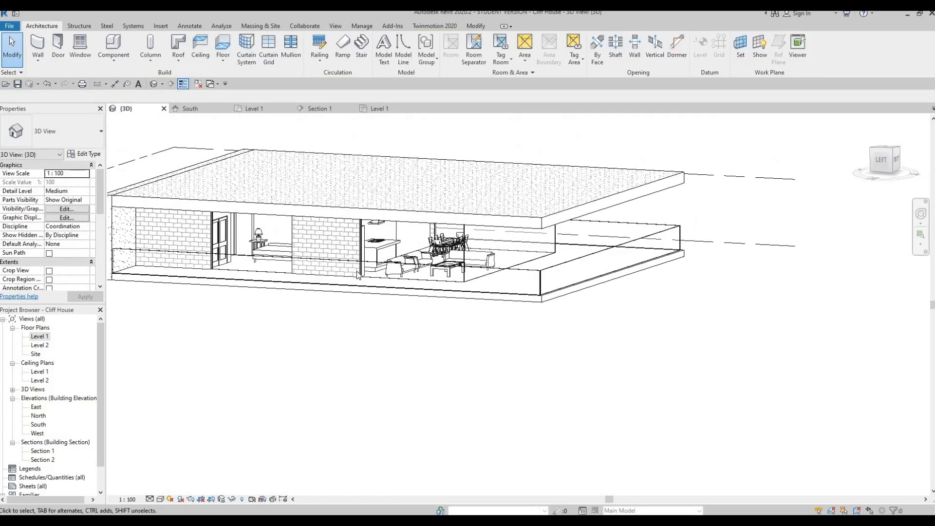
{"action": "left_click", "coordinate": [368, 275]}
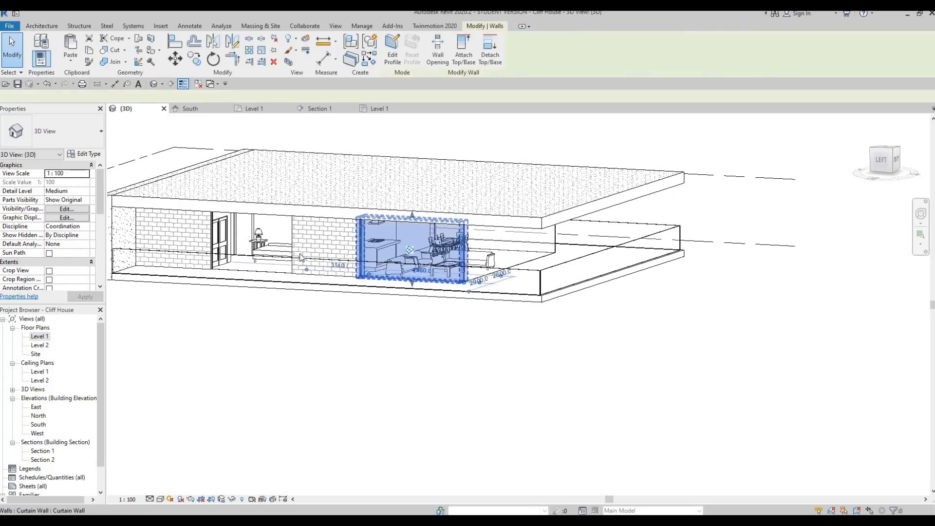
{"action": "key", "text": "Escape"}
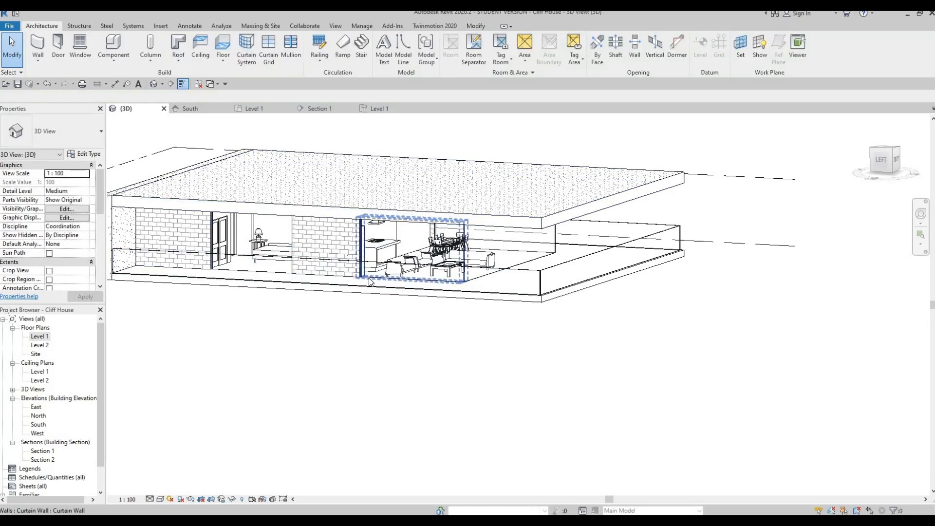
{"action": "key", "text": "Tab"}
{"action": "key", "text": "Tab"}
{"action": "key", "text": "Tab"}
{"action": "left_click", "coordinate": [370, 280]}
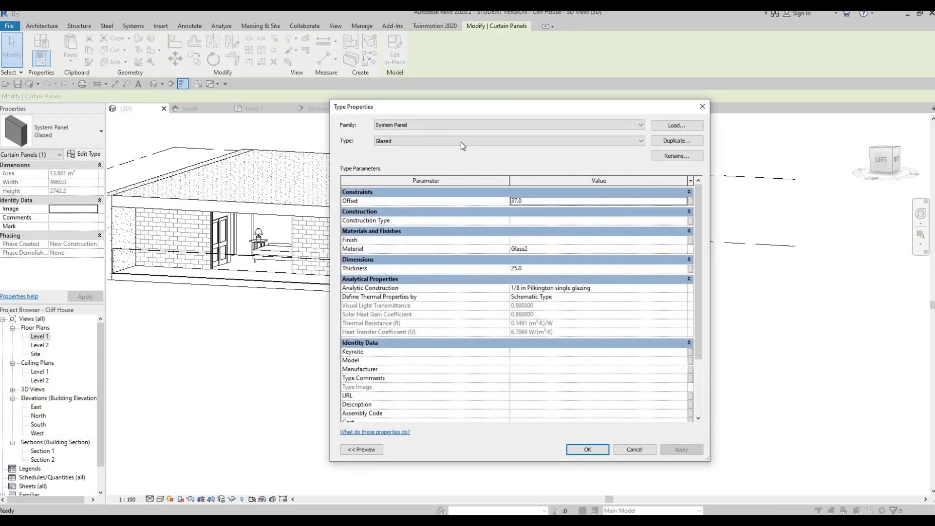
{"action": "left_click", "coordinate": [461, 142]}
{"action": "left_click", "coordinate": [435, 156]}
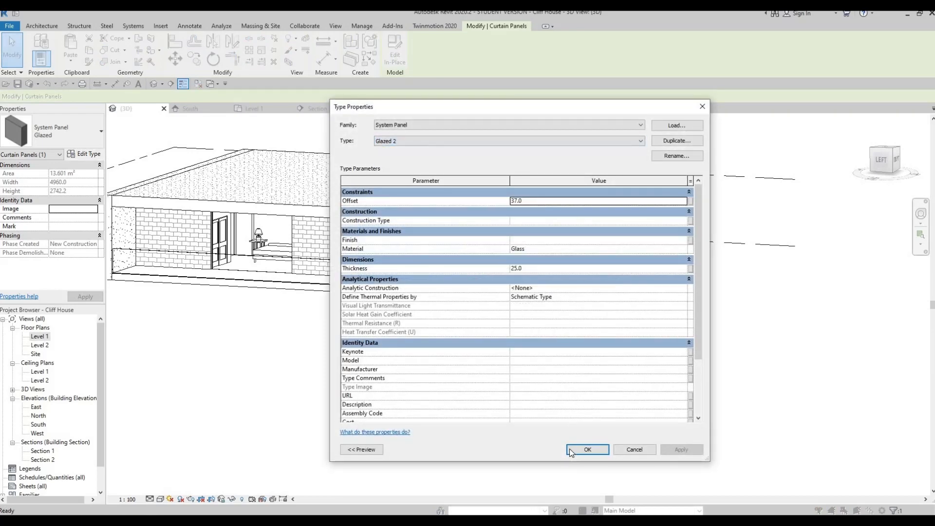
{"action": "left_click", "coordinate": [587, 450]}
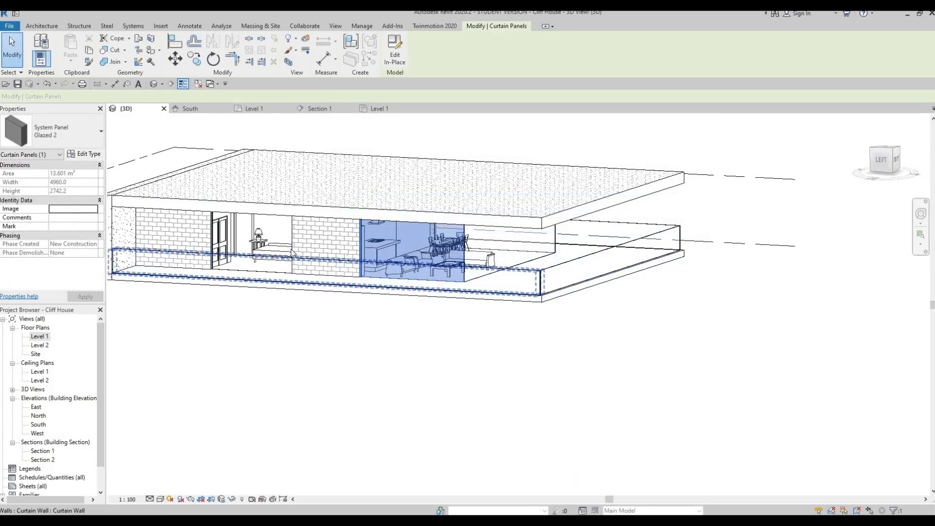
- Switch the glazed panel of the bedroom curtain wall between the two brick walls to the Glazed 2 type
{"action": "left_click", "coordinate": [283, 255]}
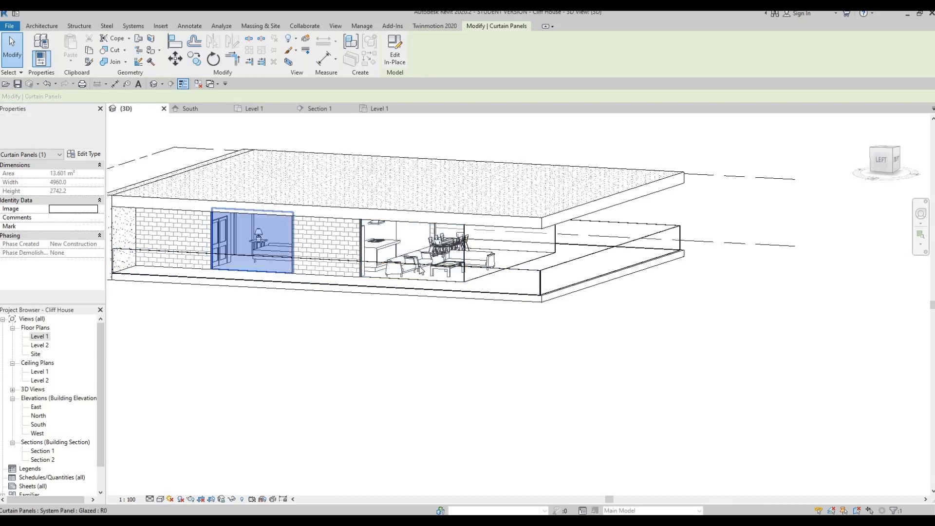
{"action": "left_click", "coordinate": [83, 154]}
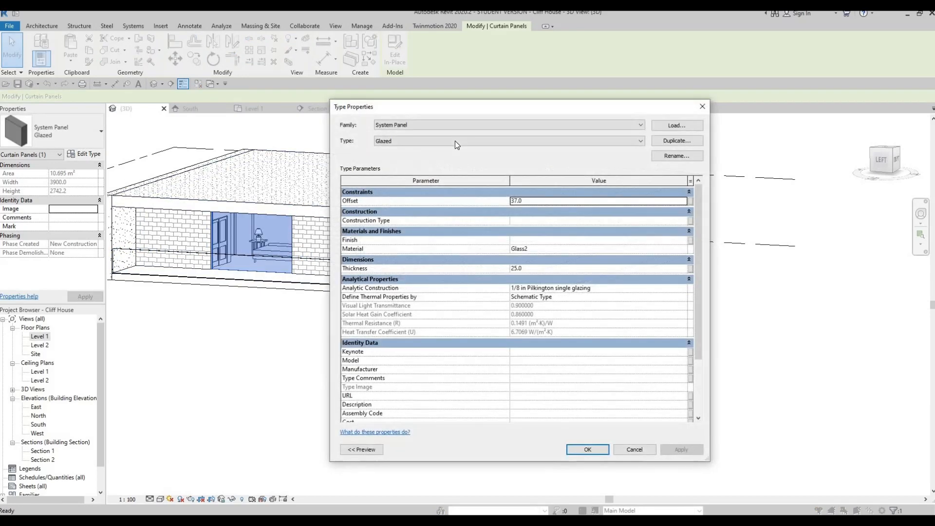
{"action": "left_click", "coordinate": [440, 142]}
{"action": "left_click", "coordinate": [439, 157]}
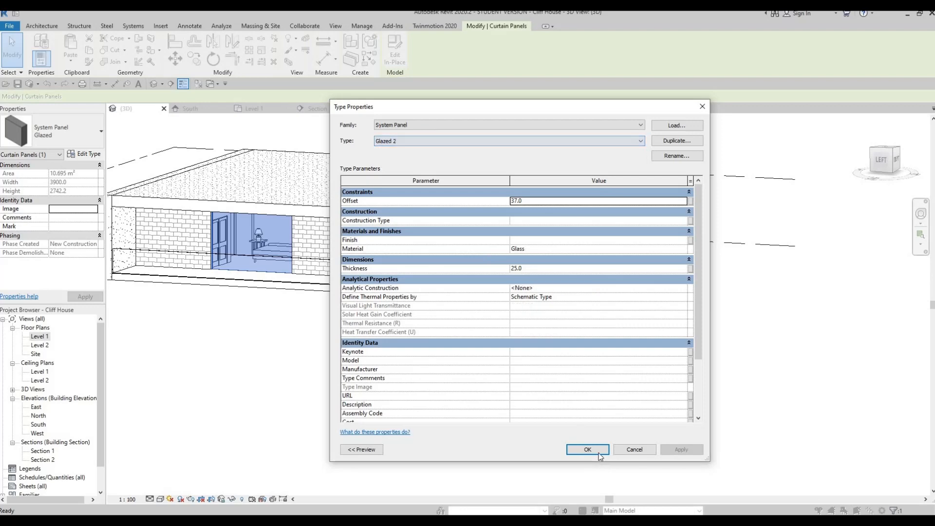
{"action": "left_click", "coordinate": [588, 449]}
- Examine the glazing, railings and interior of the house from several sides in 3D
{"action": "scroll", "coordinate": [589, 412], "scroll_direction": "down", "scroll_amount": 5}
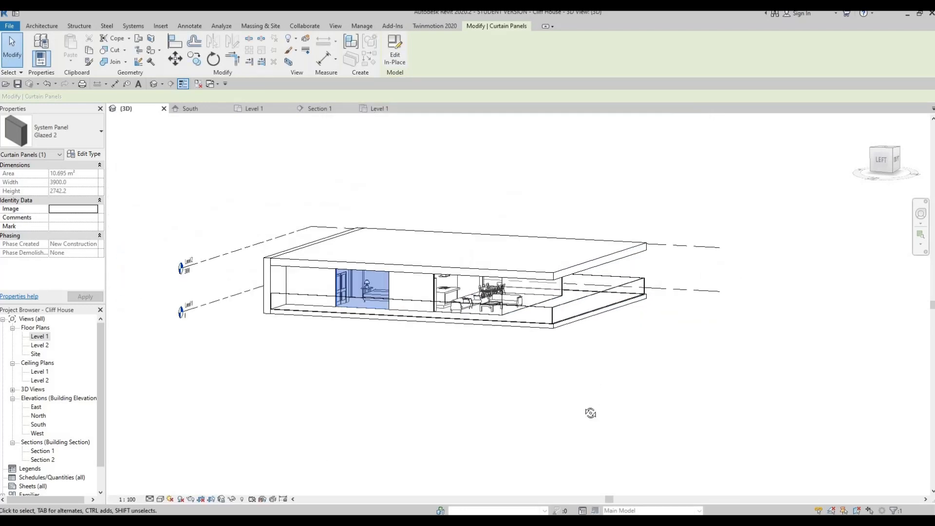
{"action": "left_click", "coordinate": [320, 382]}
{"action": "middle_click_drag", "start_coordinate": [320, 382], "coordinate": [254, 305], "text": "shift"}
{"action": "scroll", "coordinate": [451, 361], "scroll_direction": "up", "scroll_amount": 2}
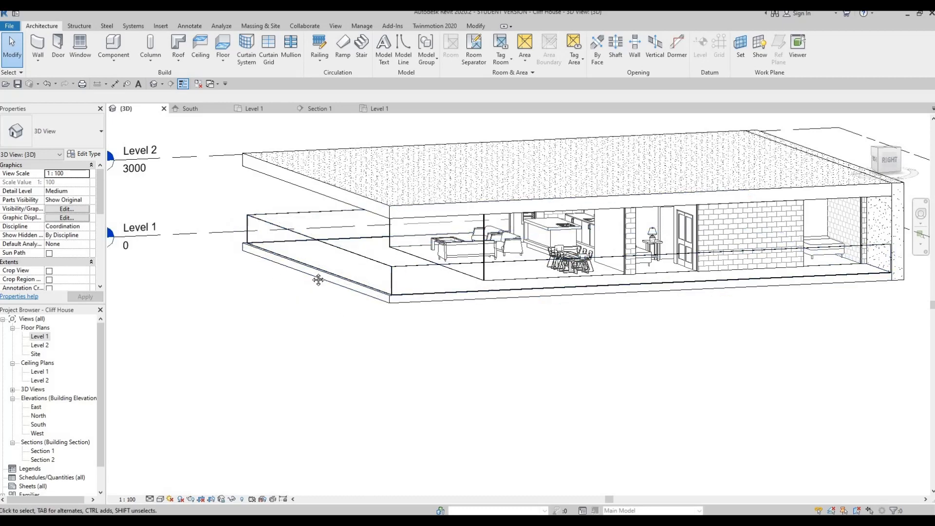
{"action": "middle_click_drag", "start_coordinate": [317, 278], "coordinate": [294, 284], "text": "shift"}
{"action": "scroll", "coordinate": [355, 180], "scroll_direction": "up", "scroll_amount": 5}
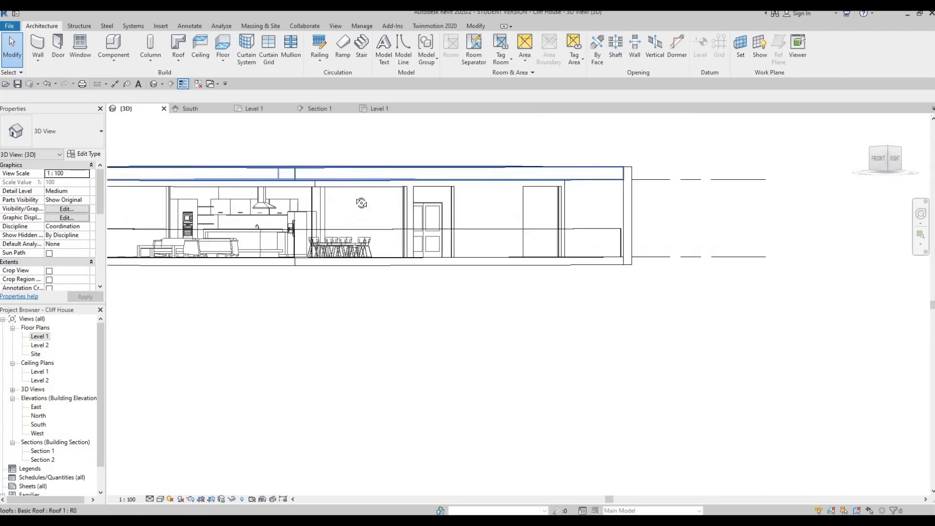
{"action": "middle_click_drag", "start_coordinate": [392, 167], "coordinate": [523, 197], "text": "shift"}
{"action": "mouse_move", "coordinate": [453, 265]}
{"action": "middle_mouse_down", "text": "shift"}
{"action": "mouse_move", "coordinate": [403, 307]}
{"action": "mouse_move", "coordinate": [492, 239]}
{"action": "mouse_move", "coordinate": [421, 317]}
{"action": "mouse_move", "coordinate": [459, 271]}
{"action": "mouse_move", "coordinate": [383, 310]}
{"action": "mouse_move", "coordinate": [531, 285]}
{"action": "mouse_move", "coordinate": [519, 328]}
{"action": "mouse_move", "coordinate": [594, 403]}
{"action": "mouse_move", "coordinate": [550, 361]}
{"action": "mouse_move", "coordinate": [532, 367]}
{"action": "mouse_move", "coordinate": [560, 388]}
{"action": "mouse_move", "coordinate": [503, 360]}
{"action": "middle_mouse_up", "text": "shift"}
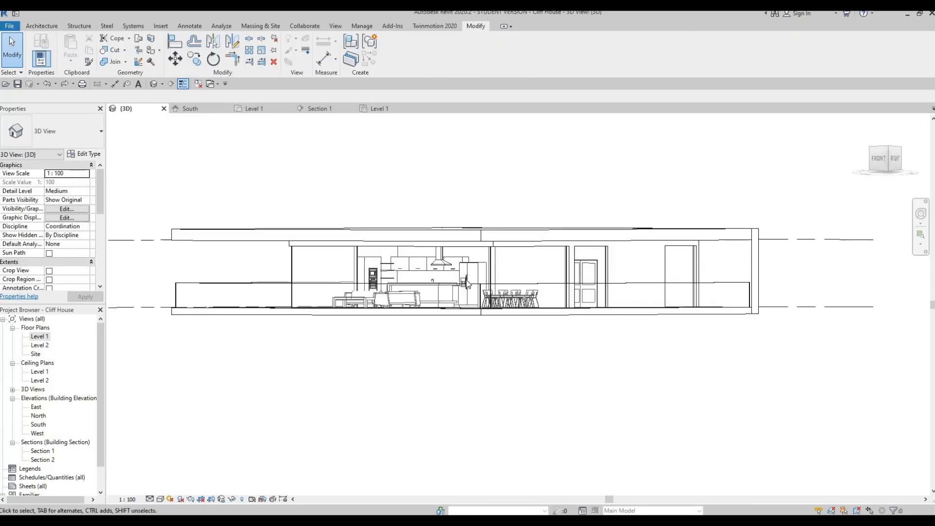
- Resize the kitchen fridge type to a unit width of 1200, height of 2200 and depth of 800
{"action": "scroll", "coordinate": [436, 309], "scroll_direction": "up", "scroll_amount": 5}
{"action": "middle_click_drag", "start_coordinate": [399, 341], "coordinate": [438, 236], "text": "shift"}
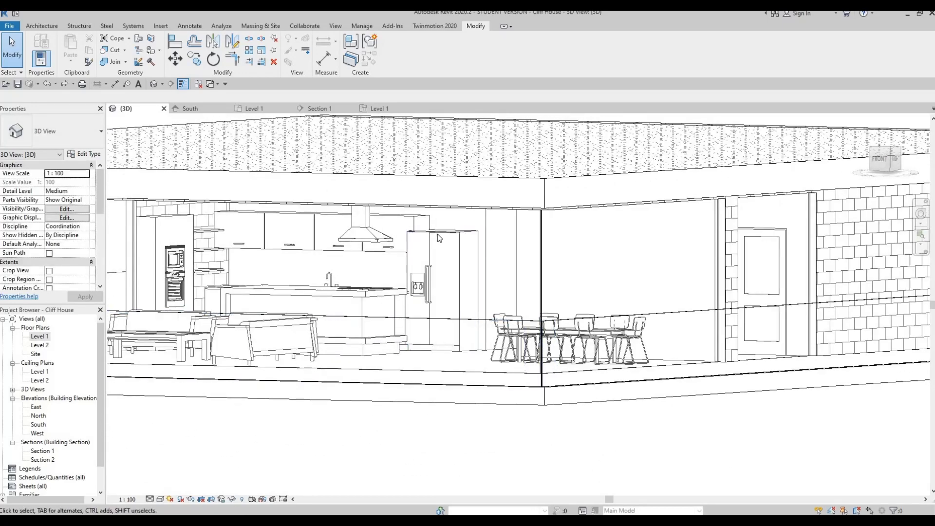
{"action": "left_click", "coordinate": [438, 238]}
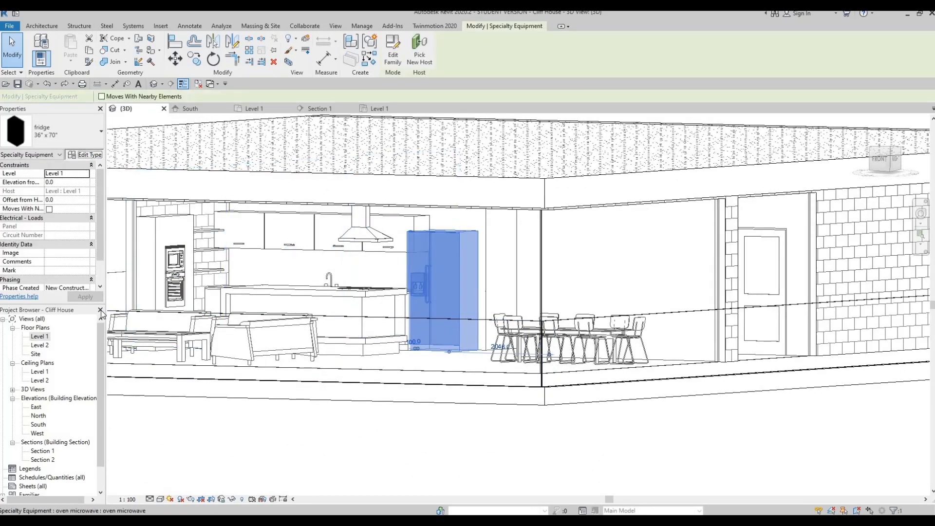
{"action": "left_click", "coordinate": [86, 155]}
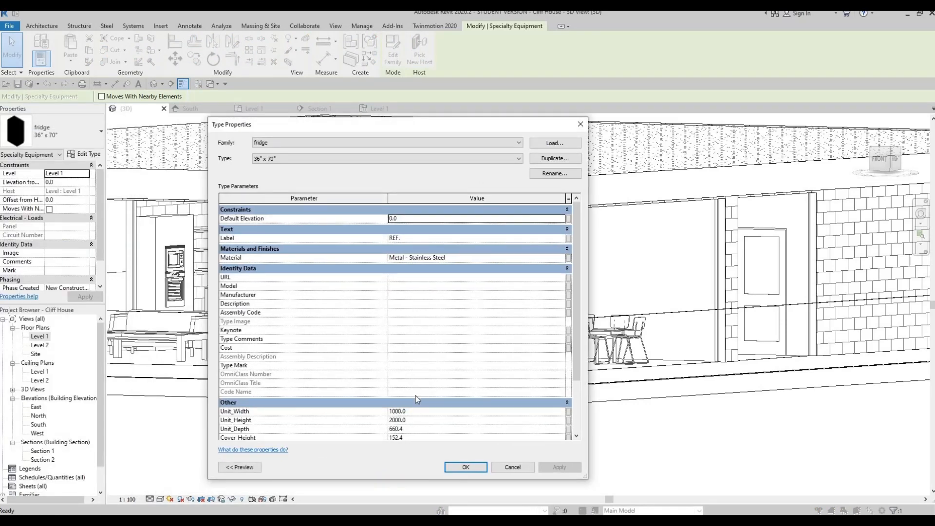
{"action": "scroll", "coordinate": [416, 399], "scroll_direction": "down", "scroll_amount": 1}
{"action": "left_click", "coordinate": [416, 393]}
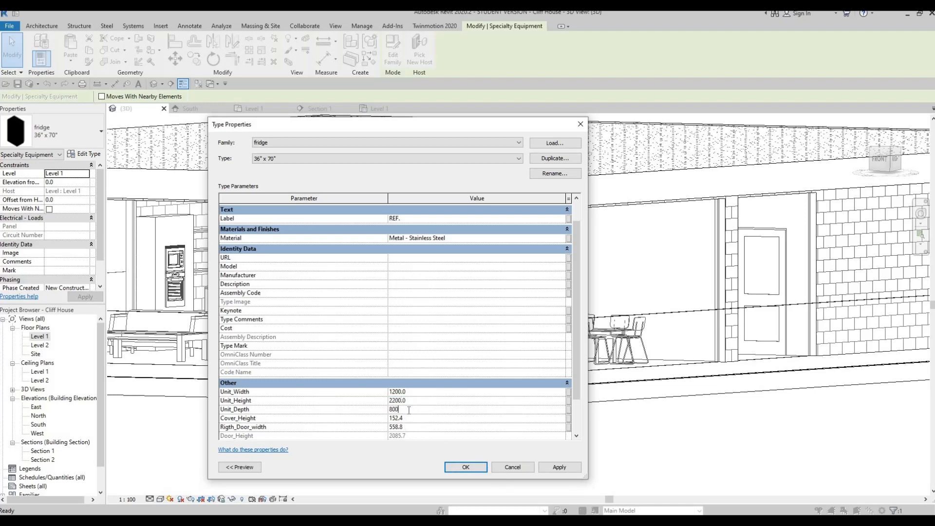
{"action": "left_click", "coordinate": [479, 467]}
{"action": "scroll", "coordinate": [454, 312], "scroll_direction": "up", "scroll_amount": 1}
{"action": "left_click", "coordinate": [439, 377]}
{"action": "scroll", "coordinate": [469, 295], "scroll_direction": "up", "scroll_amount": 1}
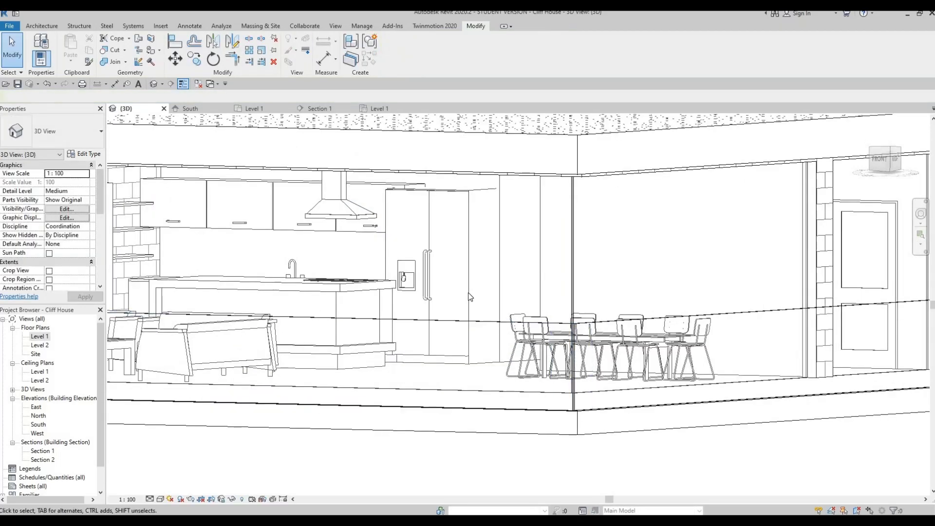
{"action": "middle_click_drag", "start_coordinate": [469, 293], "coordinate": [462, 320]}
{"action": "middle_click_drag", "start_coordinate": [456, 239], "coordinate": [445, 271]}
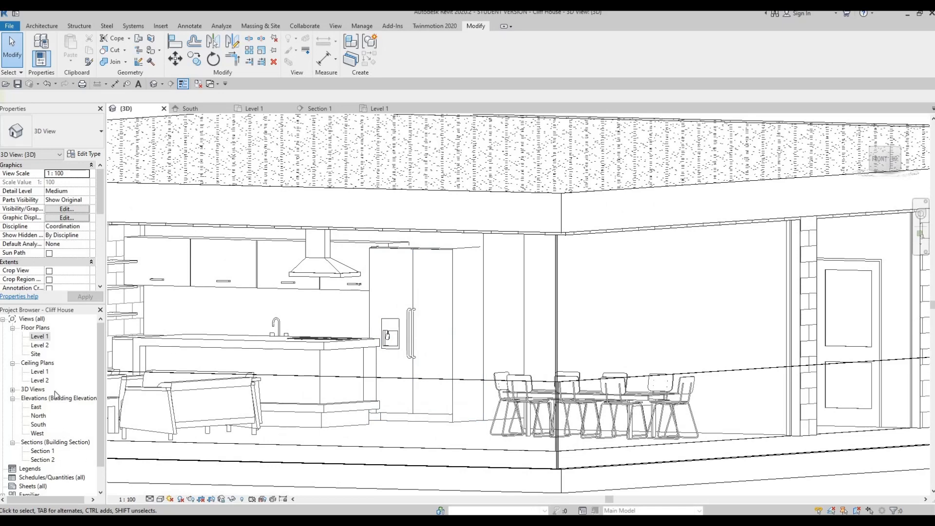
- In the Level 1 floor plan, nudge the fridge until it clears the end of the kitchen counter and its back meets the wall
{"action": "double_click", "coordinate": [64, 340]}
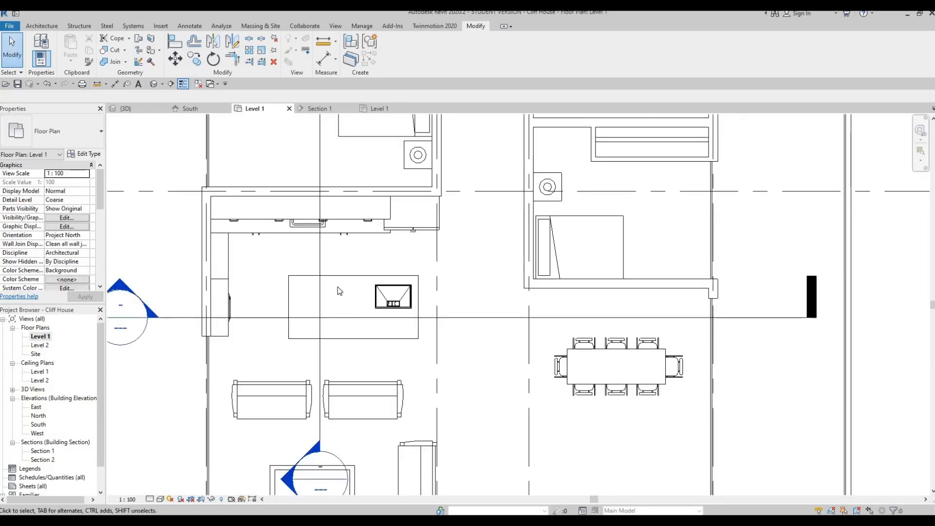
{"action": "scroll", "coordinate": [392, 322], "scroll_direction": "up", "scroll_amount": 3}
{"action": "left_click", "coordinate": [389, 320]}
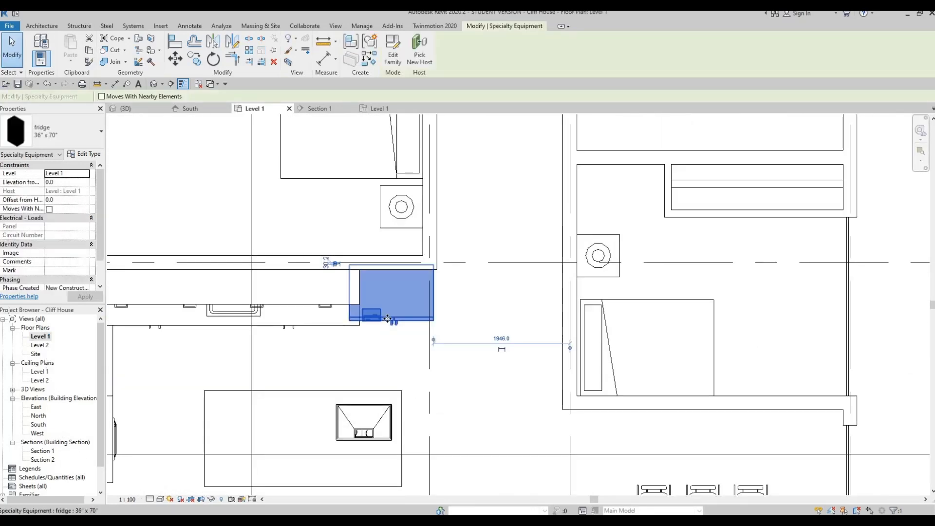
{"action": "key", "text": "Right"}
{"action": "key", "text": "Right"}
{"action": "key", "text": "Right"}
{"action": "key", "text": "Right"}
{"action": "key", "text": "Right"}
{"action": "key", "text": "Right"}
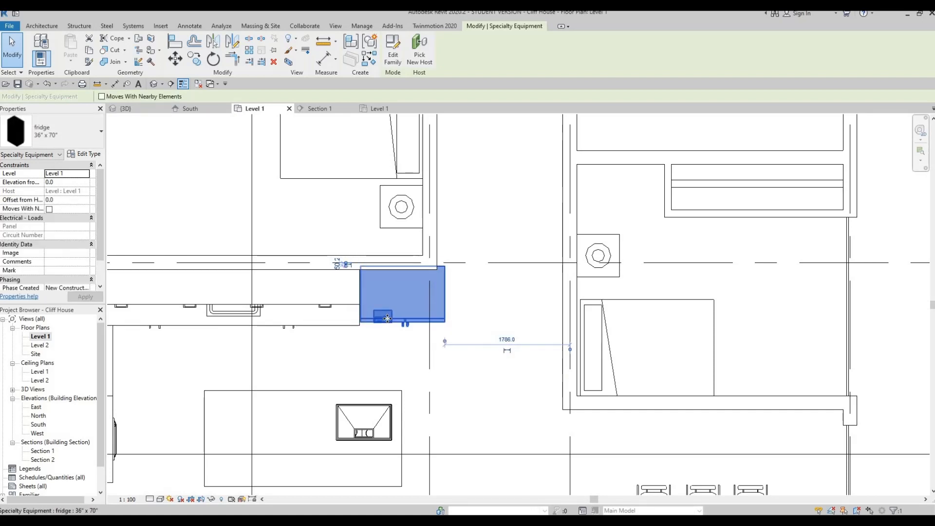
{"action": "key", "text": "Down"}
{"action": "key", "text": "Down"}
{"action": "key", "text": "Down"}
{"action": "left_click", "coordinate": [198, 204]}
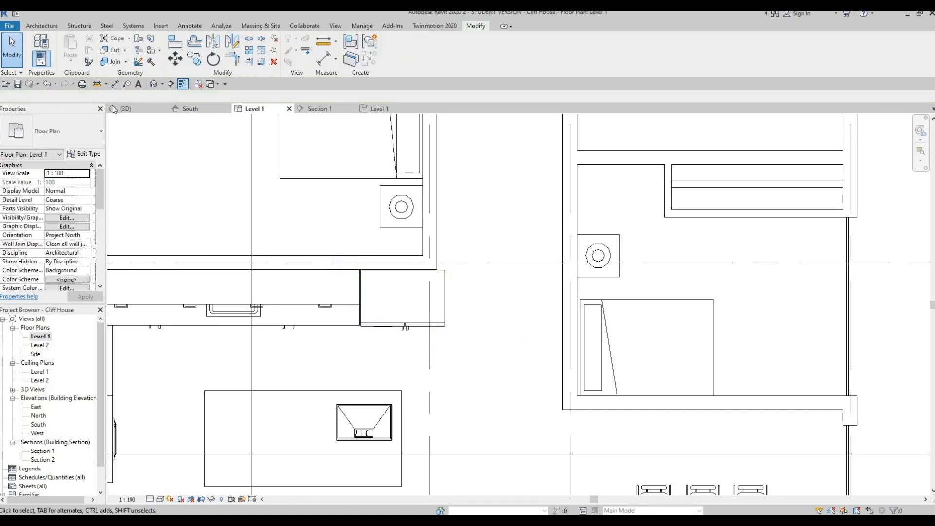
- Return to the 3D view and check the repositioned fridge beside the kitchen cabinets
{"action": "left_click", "coordinate": [82, 84]}
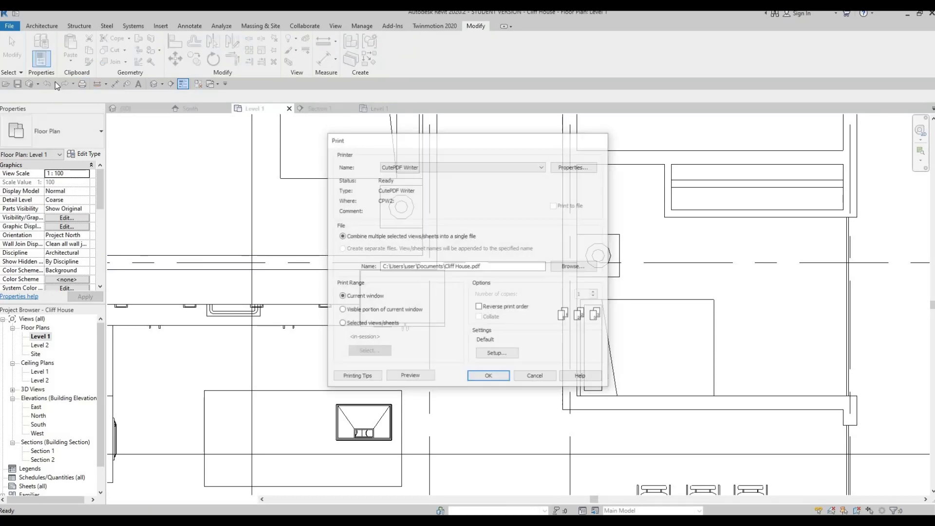
{"action": "key", "text": "Escape"}
{"action": "left_click", "coordinate": [139, 108]}
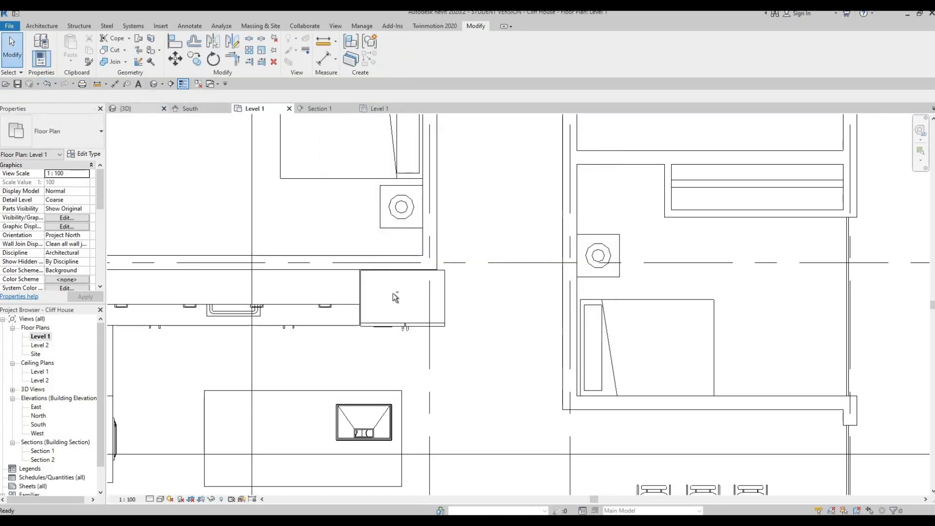
{"action": "middle_click_drag", "start_coordinate": [388, 301], "coordinate": [401, 243], "text": "shift"}
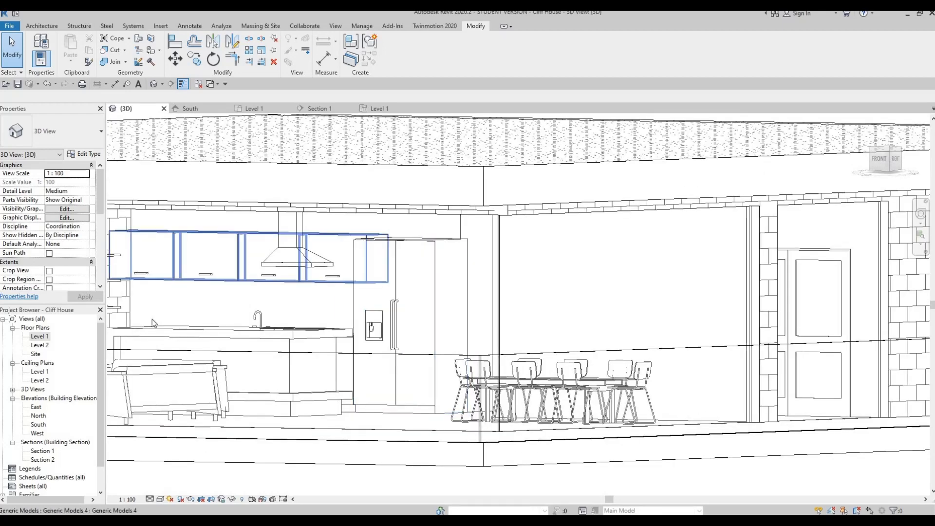
- Set the kitchen fridge type's unit width to 1100 and unit height to 2300
{"action": "left_click", "coordinate": [457, 316]}
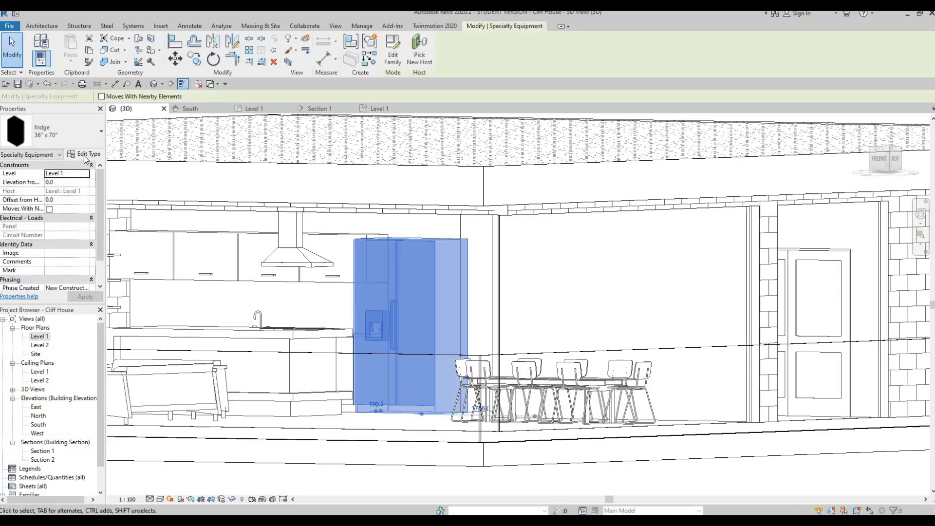
{"action": "left_click", "coordinate": [83, 154]}
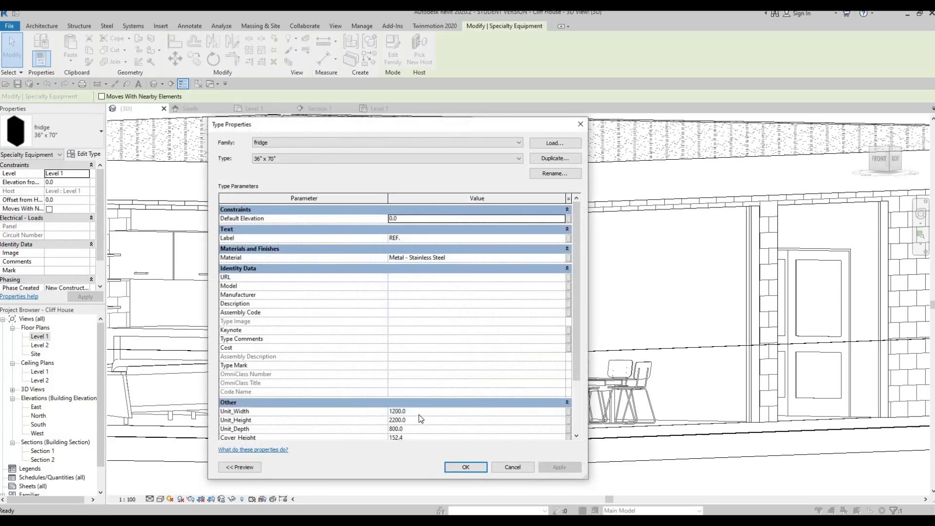
{"action": "left_click", "coordinate": [421, 411]}
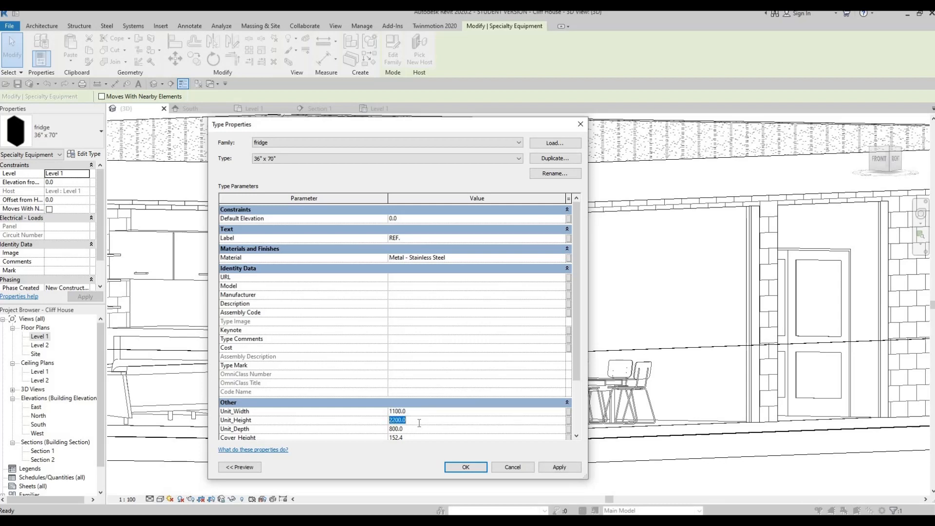
{"action": "left_click", "coordinate": [554, 470]}
{"action": "left_click", "coordinate": [463, 467]}
{"action": "key", "text": "Escape"}
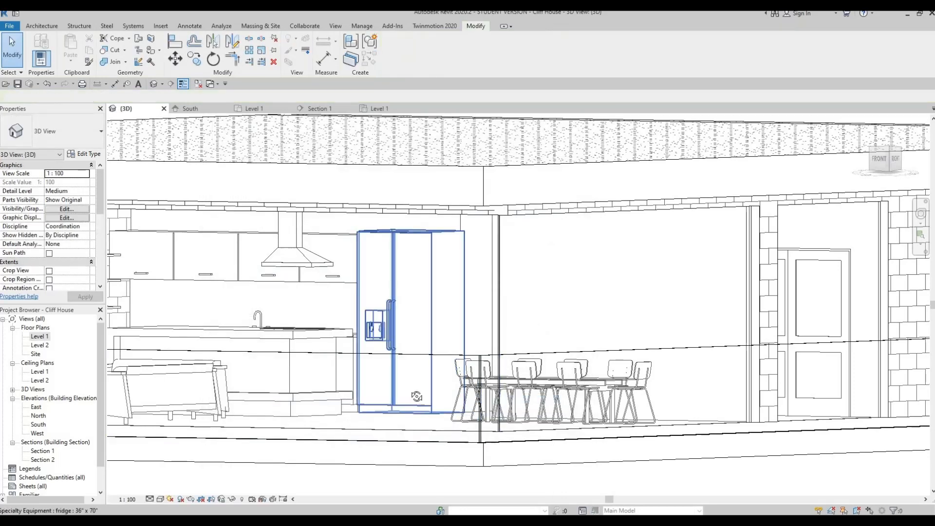
- Reduce the fridge type's unit height so its top lines up with the upper kitchen cabinets
{"action": "mouse_move", "coordinate": [416, 396]}
{"action": "middle_mouse_down", "text": "shift"}
{"action": "mouse_move", "coordinate": [441, 410]}
{"action": "mouse_move", "coordinate": [480, 400]}
{"action": "mouse_move", "coordinate": [426, 384]}
{"action": "middle_mouse_up", "text": "shift"}
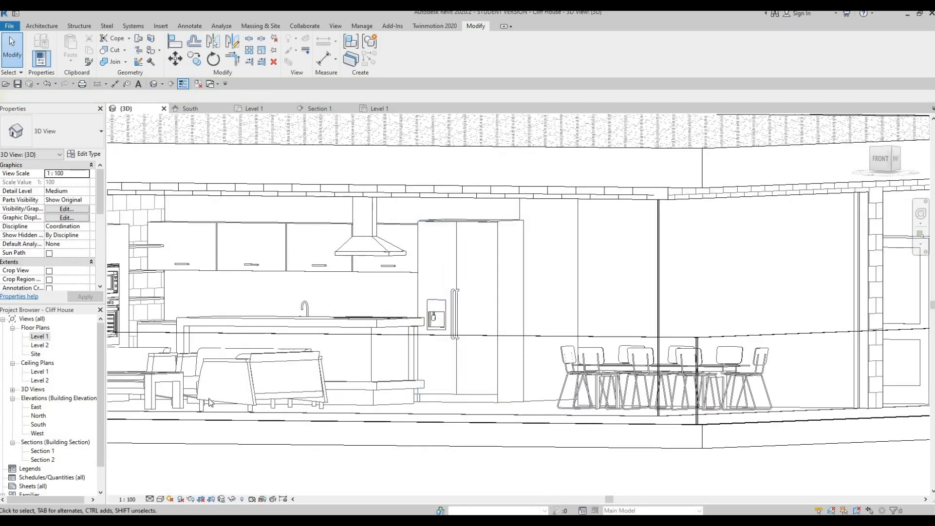
{"action": "middle_click_drag", "start_coordinate": [362, 337], "coordinate": [419, 234], "text": "shift"}
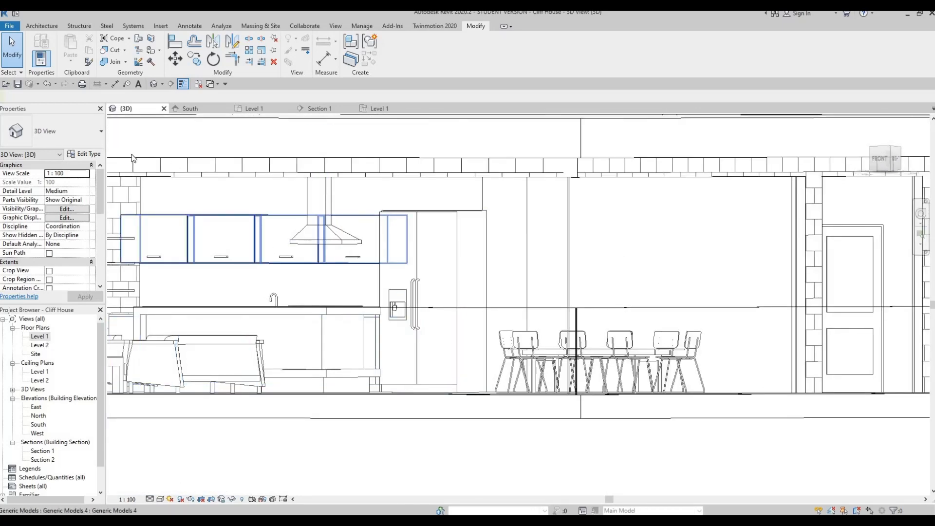
{"action": "left_click", "coordinate": [420, 309]}
{"action": "left_click", "coordinate": [84, 153]}
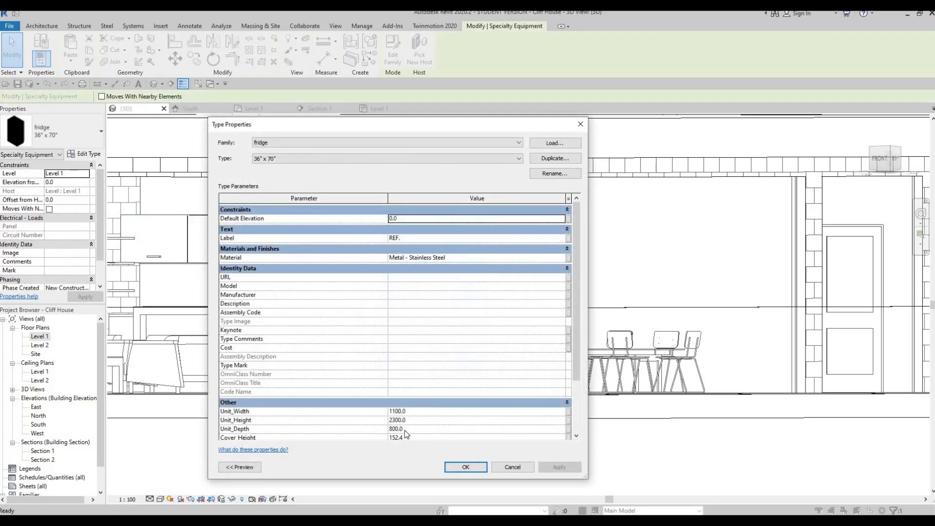
{"action": "left_click", "coordinate": [411, 424]}
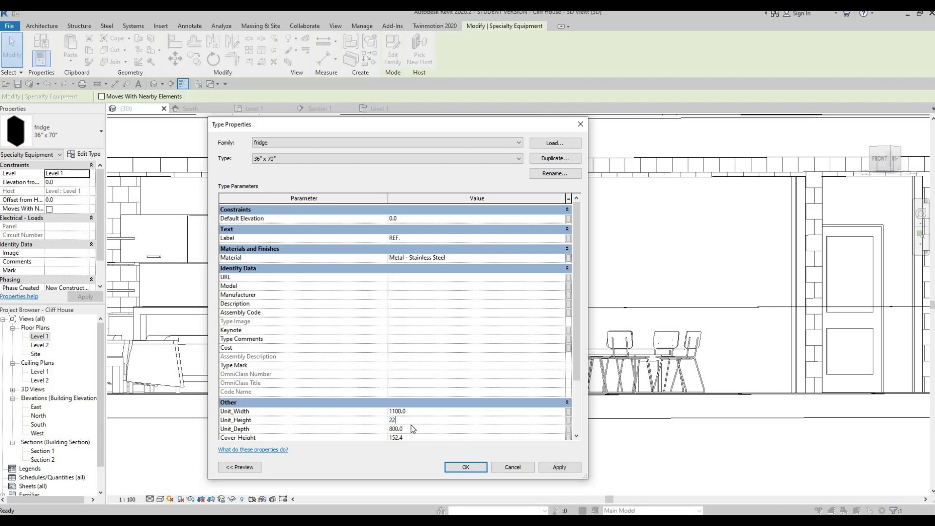
{"action": "left_click", "coordinate": [477, 468]}
{"action": "left_click", "coordinate": [403, 458]}
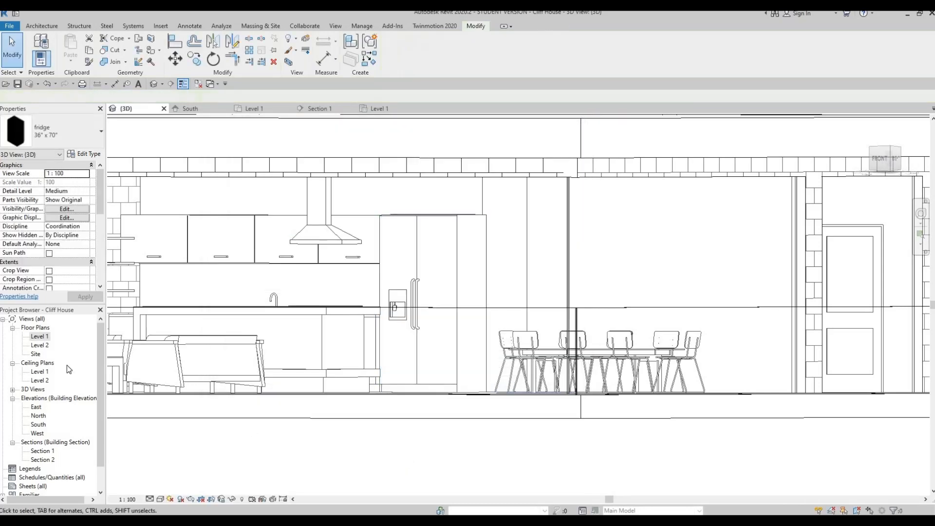
- In the Level 1 floor plan, nudge the fridge sideways until it sits flush against the end of the kitchen counter
{"action": "double_click", "coordinate": [40, 336]}
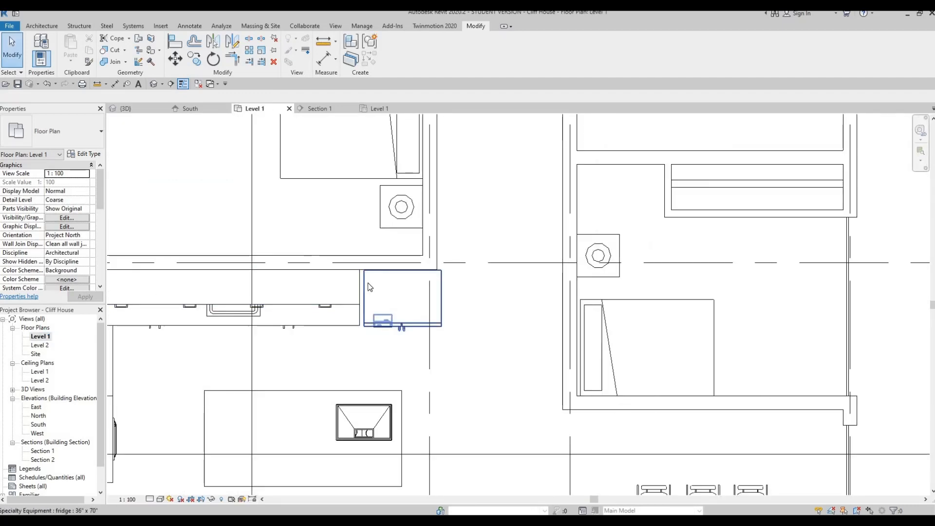
{"action": "left_click", "coordinate": [369, 287]}
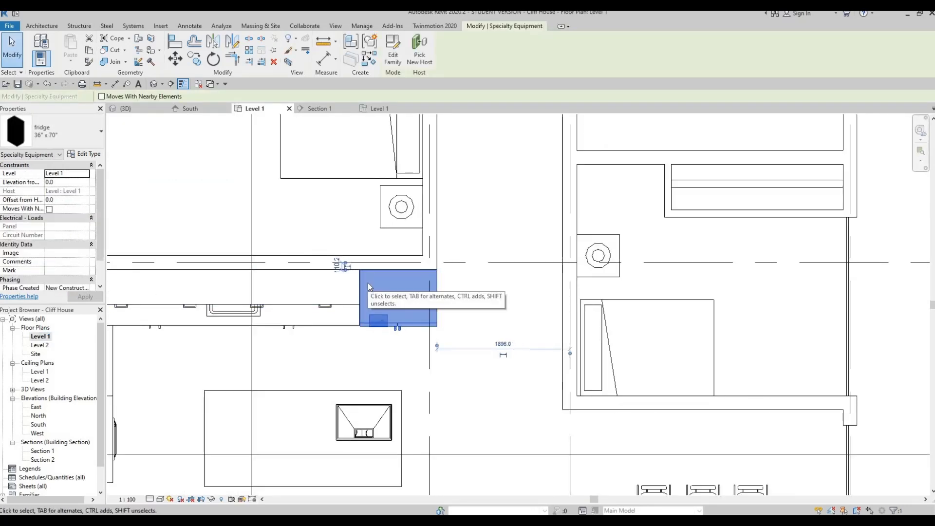
- Deselect the fridge and examine the kitchen cabinets, range hood and fridge from several angles in the 3D view
{"action": "key", "text": "Escape"}
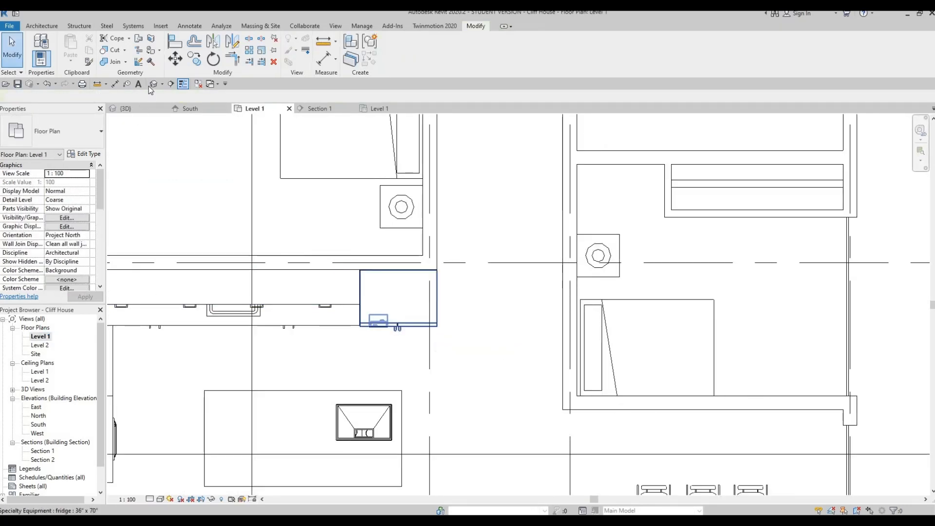
{"action": "key", "text": "ctrl+Tab"}
{"action": "middle_click_drag", "start_coordinate": [226, 272], "coordinate": [313, 311], "text": "shift"}
{"action": "scroll", "coordinate": [314, 311], "scroll_direction": "down", "scroll_amount": 3}
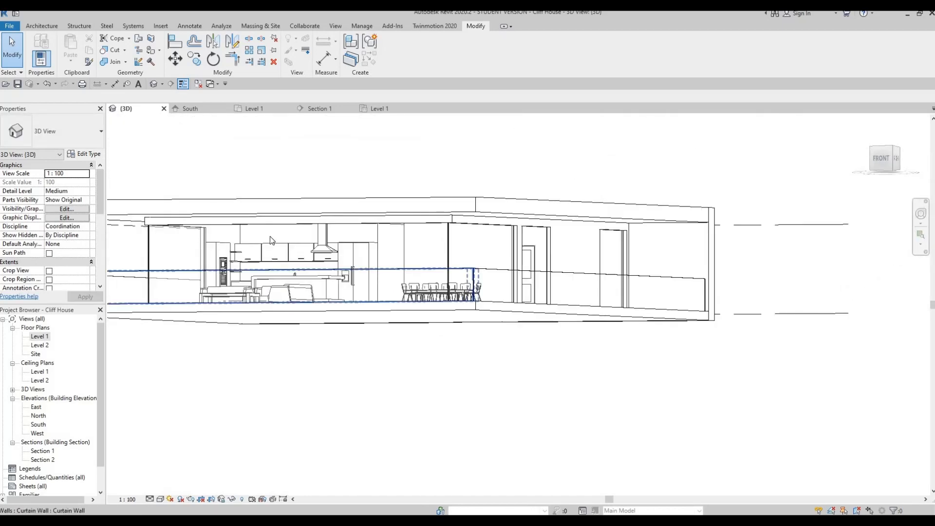
{"action": "scroll", "coordinate": [270, 236], "scroll_direction": "up", "scroll_amount": 2}
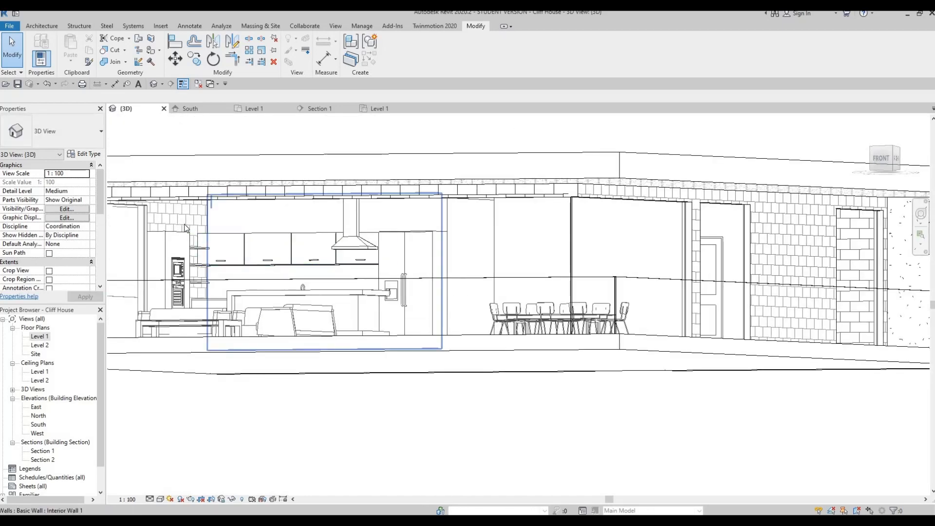
{"action": "scroll", "coordinate": [270, 226], "scroll_direction": "down", "scroll_amount": 3}
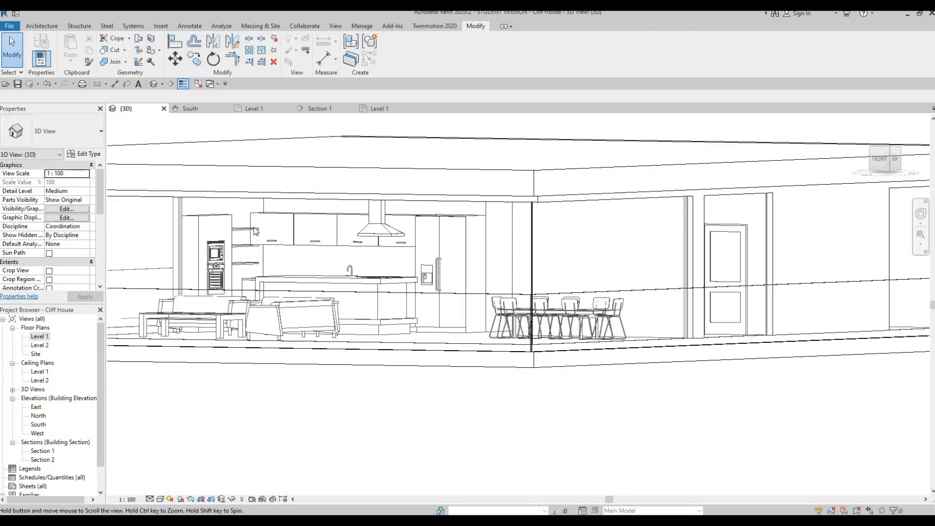
{"action": "scroll", "coordinate": [254, 227], "scroll_direction": "up", "scroll_amount": 3}
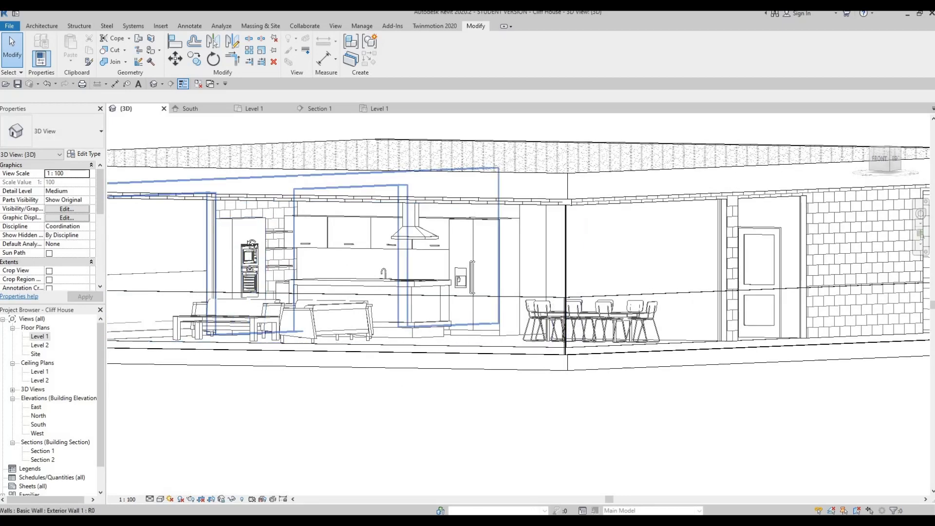
{"action": "scroll", "coordinate": [194, 284], "scroll_direction": "up", "scroll_amount": 2}
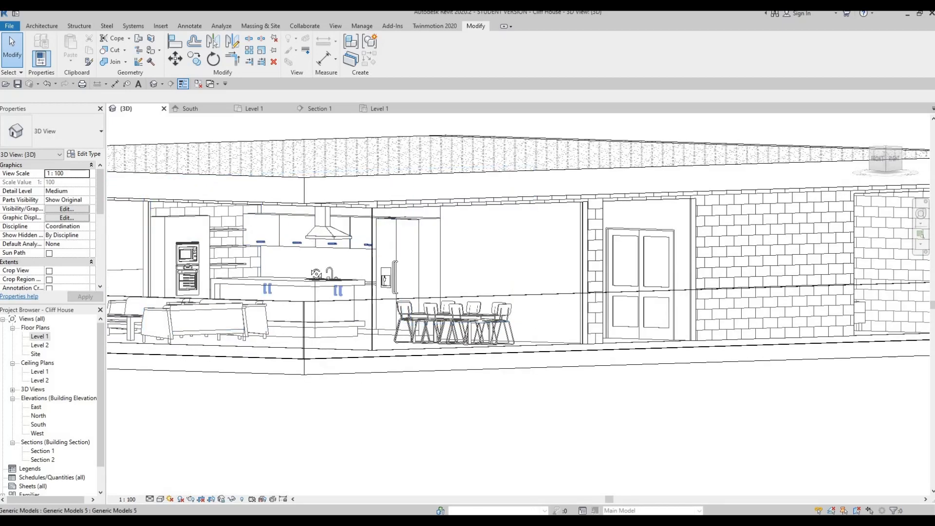
{"action": "middle_click_drag", "start_coordinate": [209, 297], "coordinate": [160, 336], "text": "shift"}
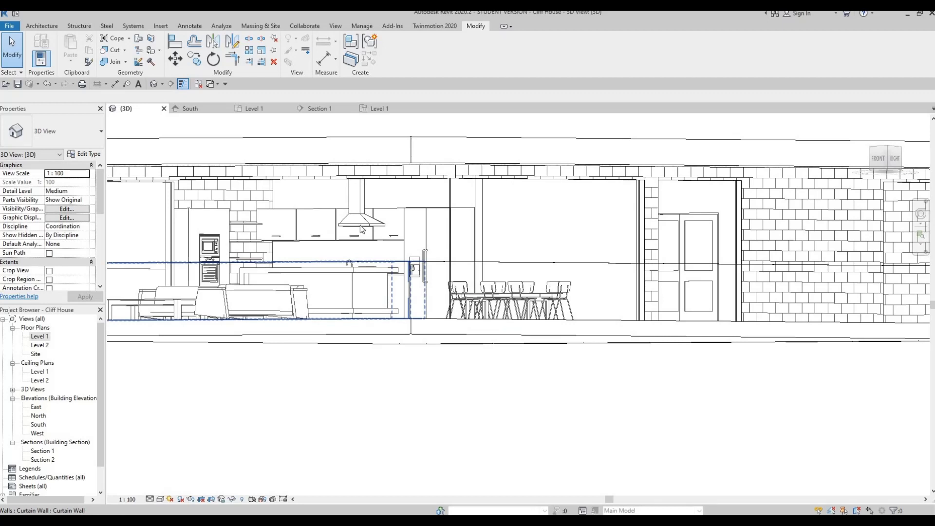
{"action": "middle_click_drag", "start_coordinate": [391, 194], "coordinate": [393, 221]}
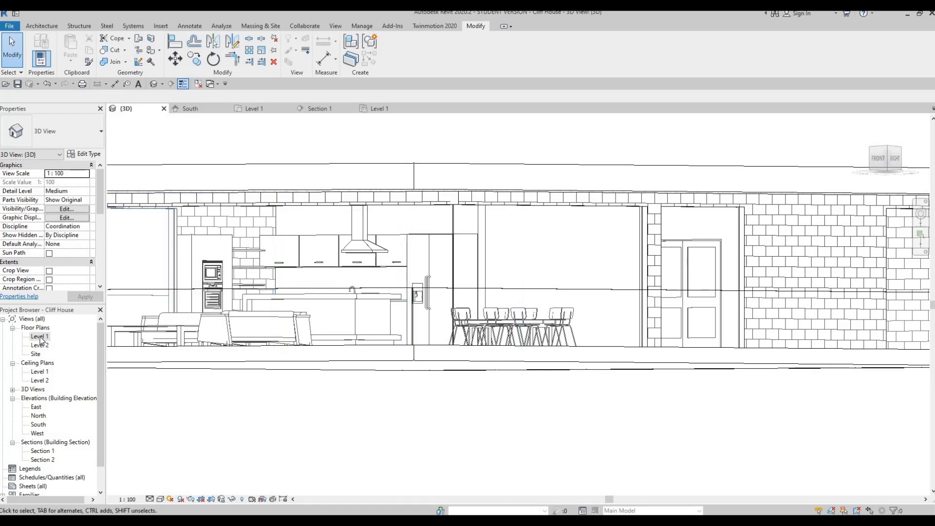
- Check the overall Level 1 and Level 2 floor plans, ending back in the Level 1 plan
{"action": "scroll", "coordinate": [335, 235], "scroll_direction": "down", "scroll_amount": 5}
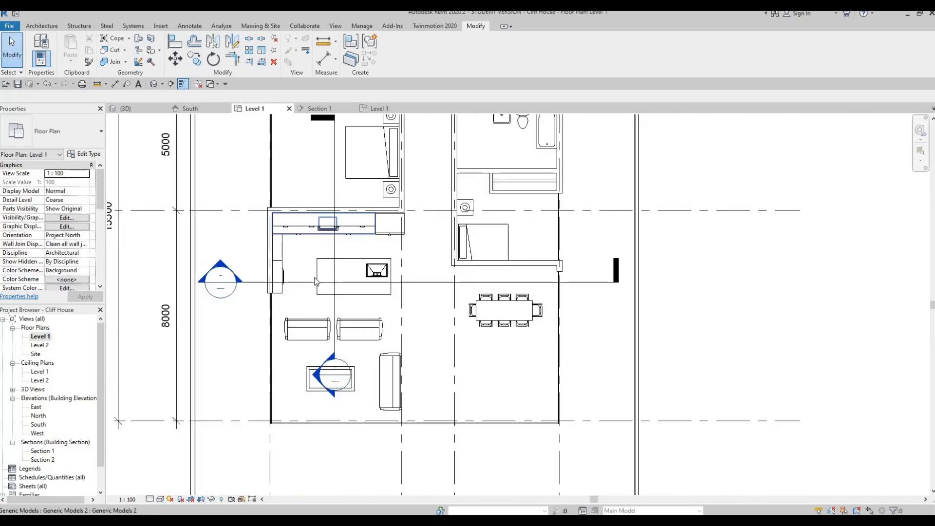
{"action": "scroll", "coordinate": [303, 324], "scroll_direction": "down", "scroll_amount": 3}
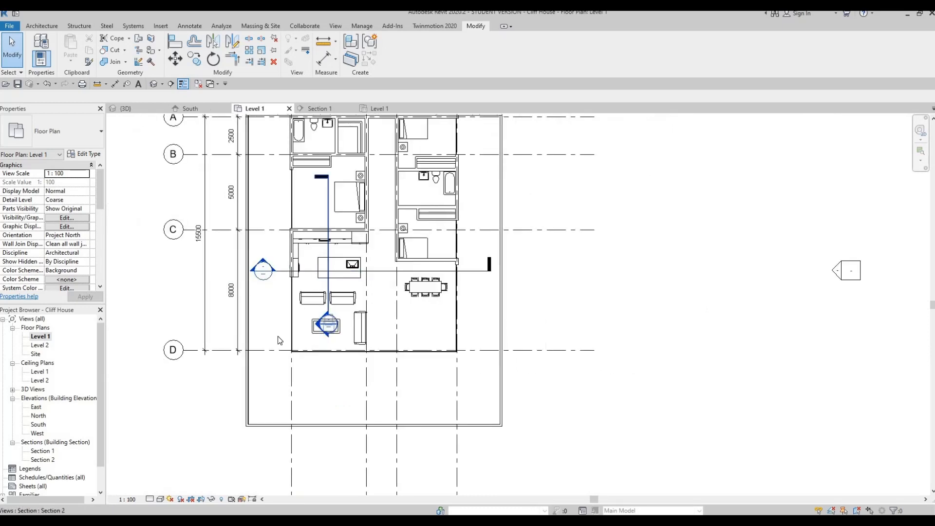
{"action": "left_click", "coordinate": [39, 347]}
{"action": "double_click", "coordinate": [40, 345]}
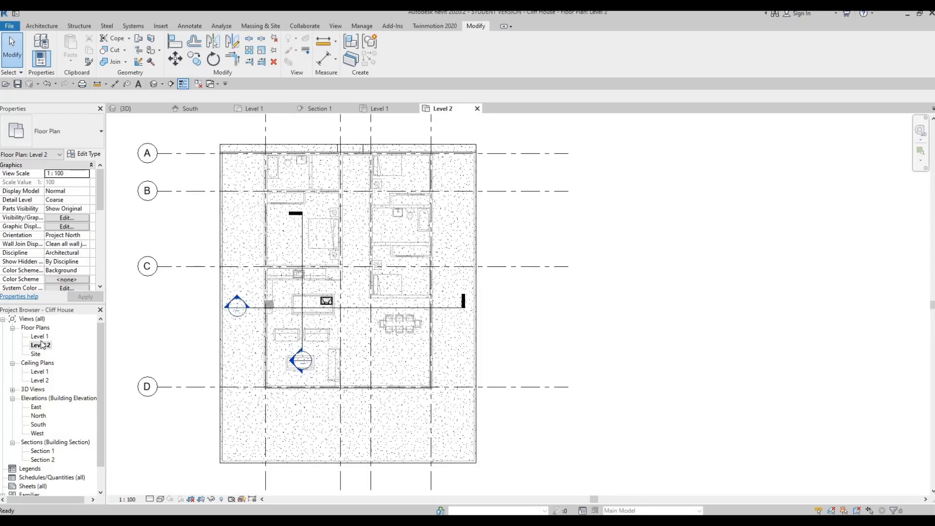
{"action": "key", "text": "ctrl+Tab"}
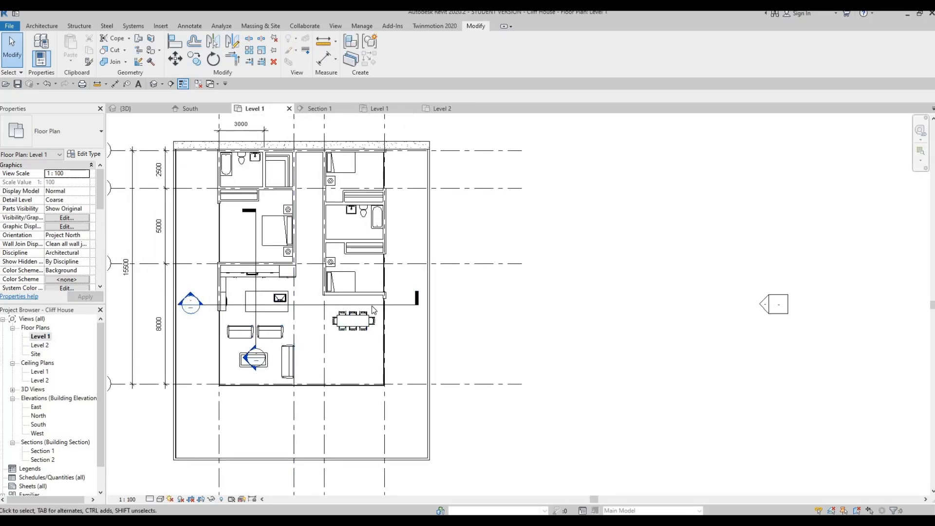
- Start an in-place model in the Generic Models category, accepting the default name
{"action": "left_click", "coordinate": [43, 27]}
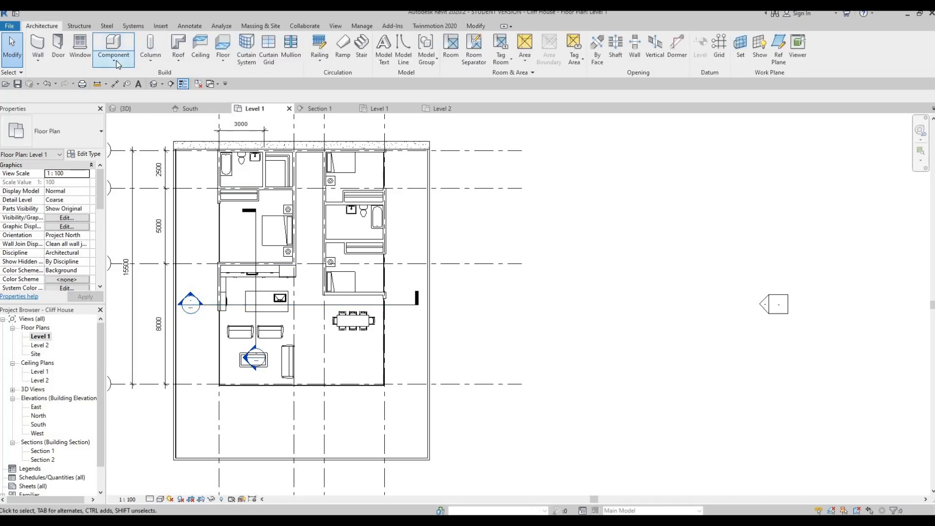
{"action": "left_click", "coordinate": [117, 65]}
{"action": "left_click", "coordinate": [132, 98]}
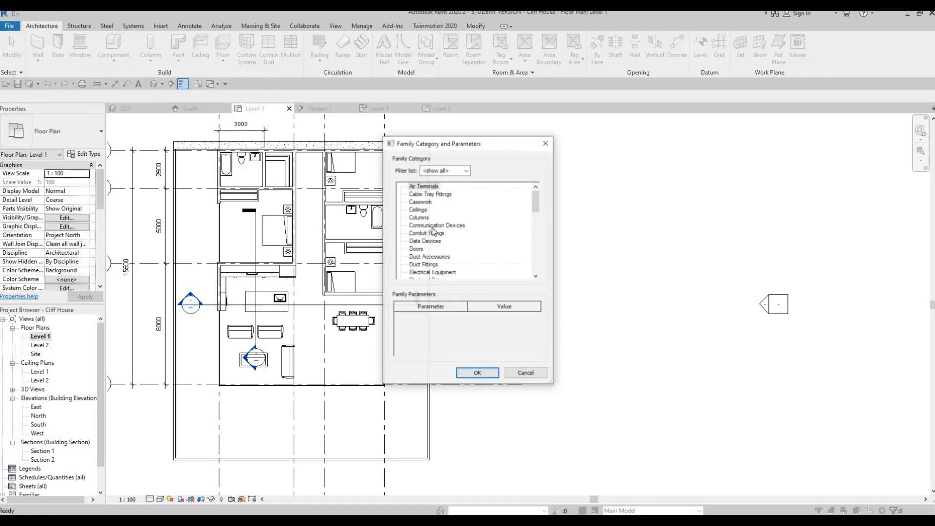
{"action": "scroll", "coordinate": [433, 234], "scroll_direction": "down", "scroll_amount": 3}
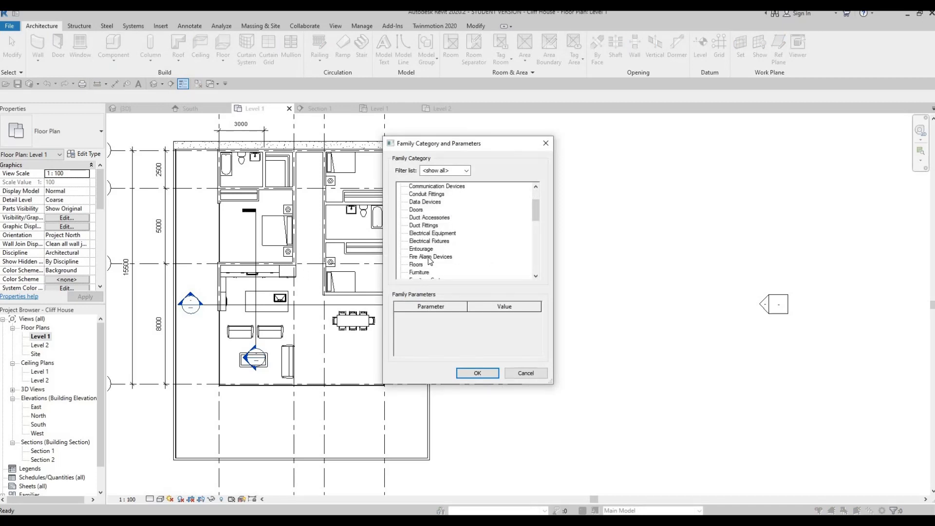
{"action": "left_click", "coordinate": [471, 373]}
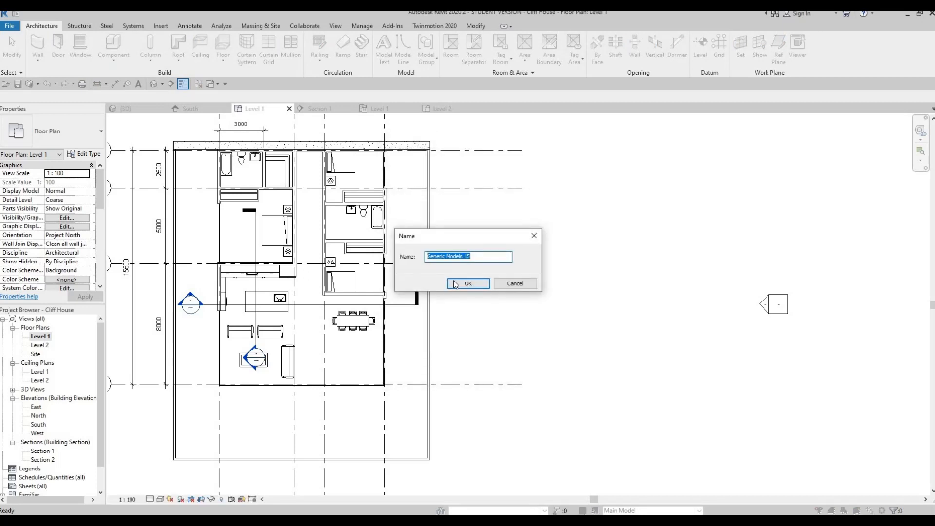
{"action": "left_click", "coordinate": [468, 284]}
- Begin an extrusion and sketch a rectangle about 476 mm deep along the kitchen's back wall, spanning the cabinets and fridge
{"action": "left_click", "coordinate": [104, 49]}
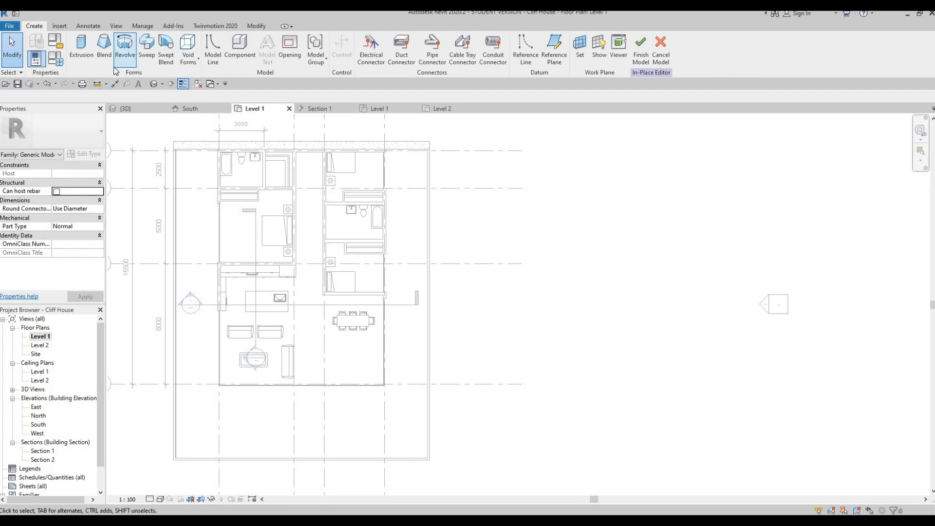
{"action": "left_click", "coordinate": [81, 47]}
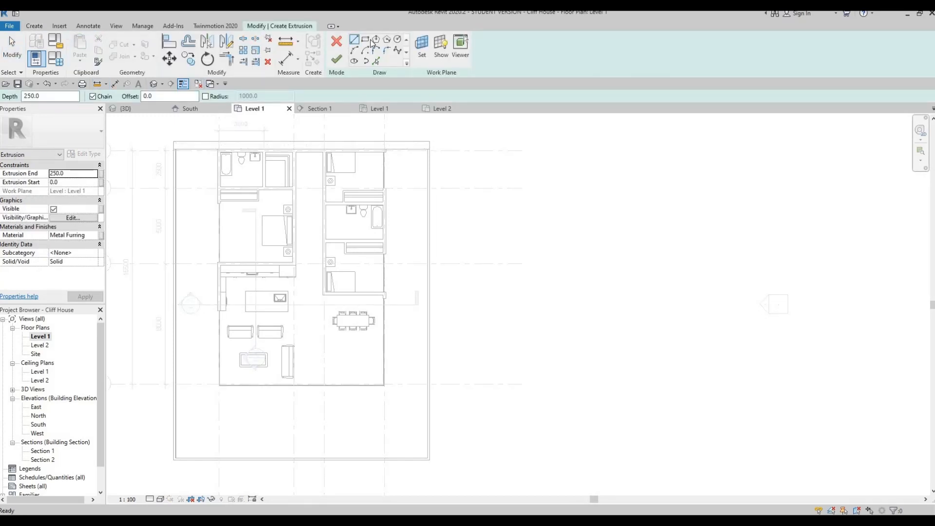
{"action": "scroll", "coordinate": [204, 271], "scroll_direction": "up", "scroll_amount": 7}
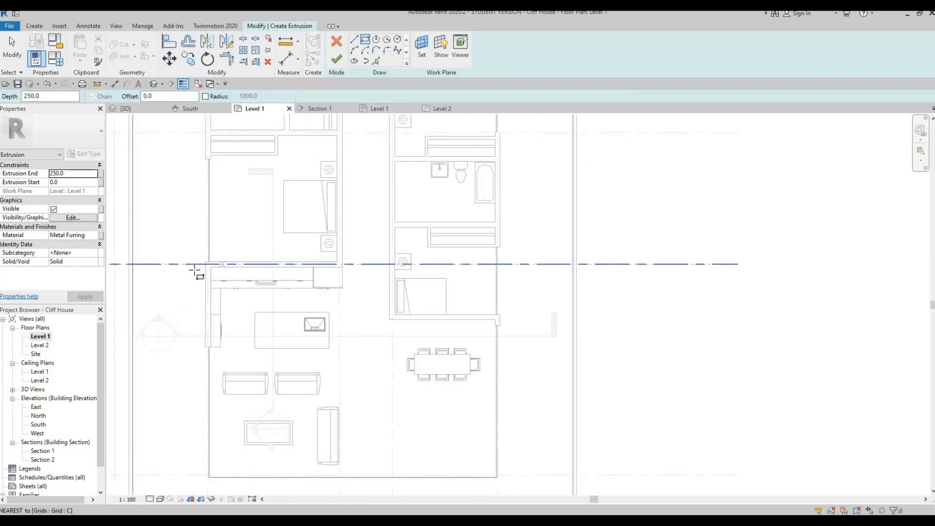
{"action": "left_click", "coordinate": [196, 270]}
{"action": "left_click", "coordinate": [507, 310]}
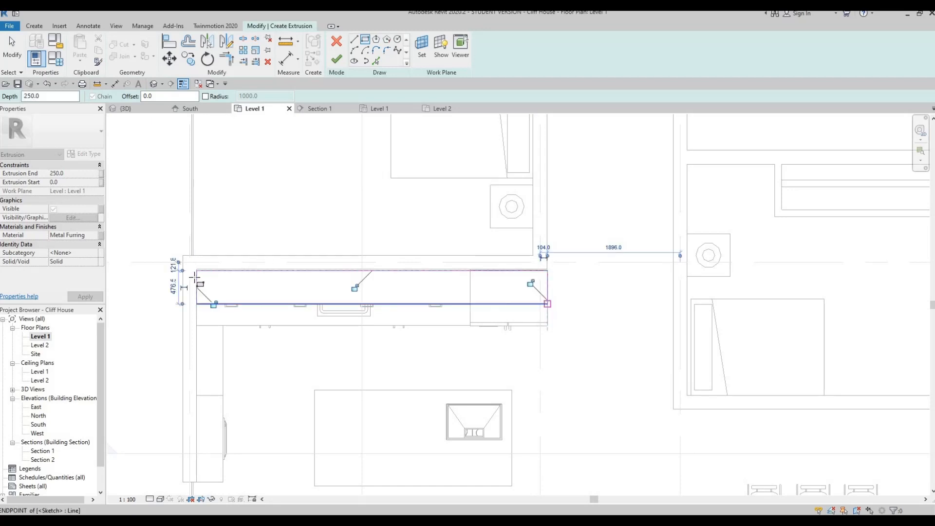
{"action": "key", "text": "Escape"}
- Align the rectangle's rear edge with the inner face of the kitchen's back wall
{"action": "scroll", "coordinate": [185, 297], "scroll_direction": "up", "scroll_amount": 5}
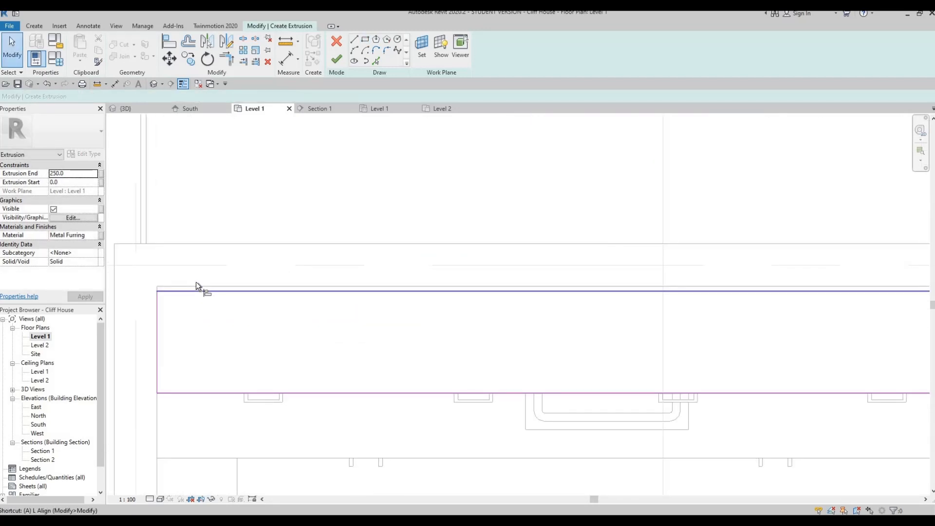
{"action": "key", "text": "l"}
{"action": "left_click", "coordinate": [203, 287]}
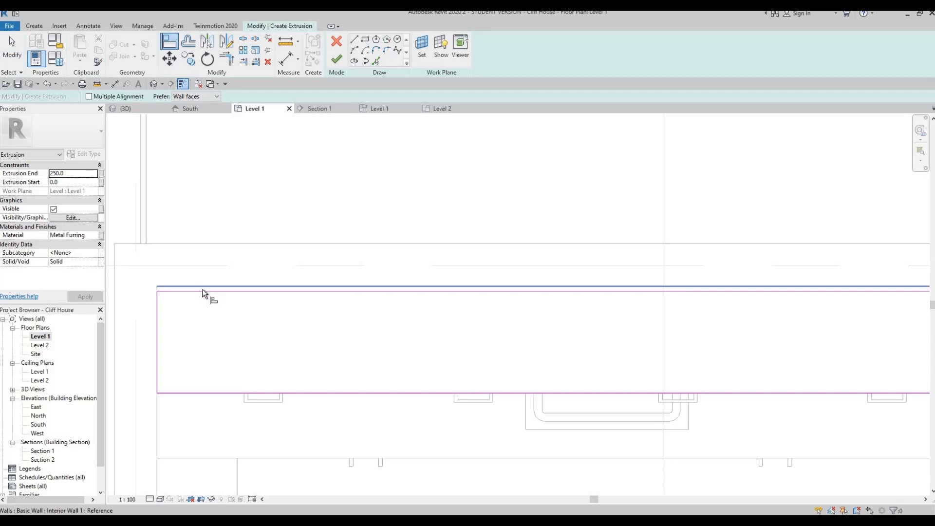
{"action": "scroll", "coordinate": [233, 302], "scroll_direction": "down", "scroll_amount": 4}
{"action": "middle_click_drag", "start_coordinate": [253, 378], "coordinate": [265, 324]}
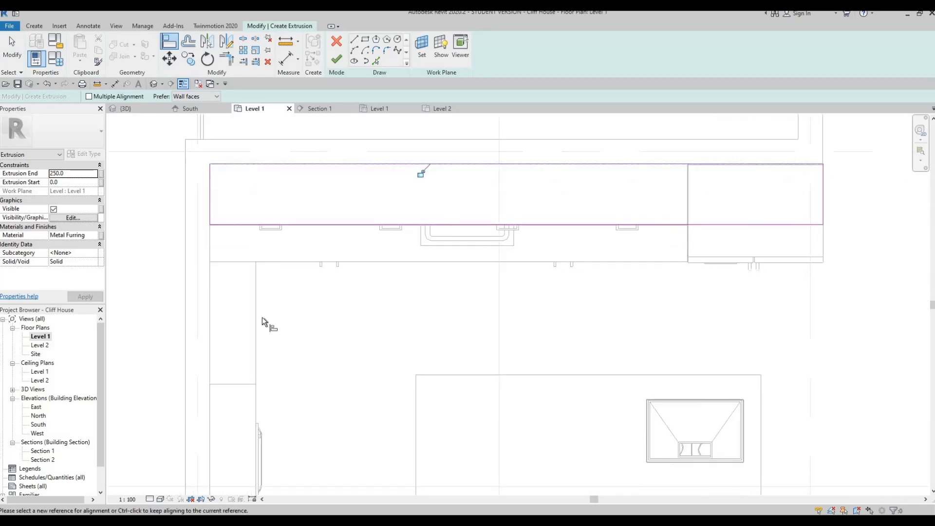
{"action": "scroll", "coordinate": [266, 324], "scroll_direction": "down", "scroll_amount": 2}
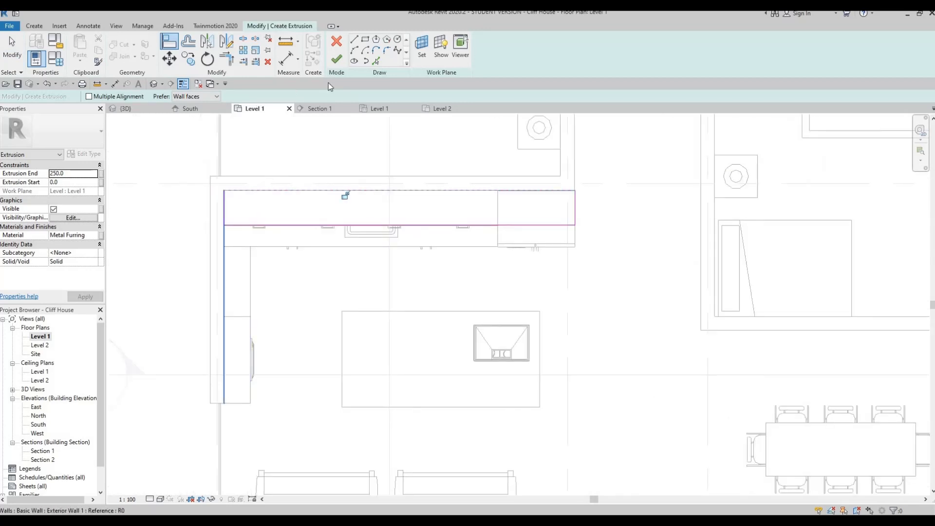
{"action": "key", "text": "Escape"}
- Sketch a second rectangle about 374 by 2240 mm over the side-wall cabinets, from the counter's front edge to the wall's end
{"action": "left_click", "coordinate": [224, 246]}
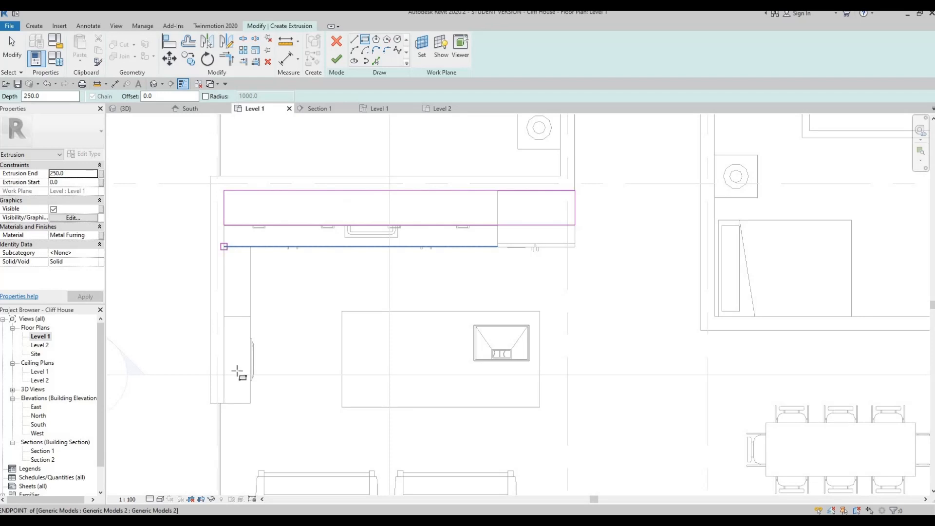
{"action": "scroll", "coordinate": [259, 406], "scroll_direction": "up", "scroll_amount": 2}
{"action": "left_click", "coordinate": [254, 402]}
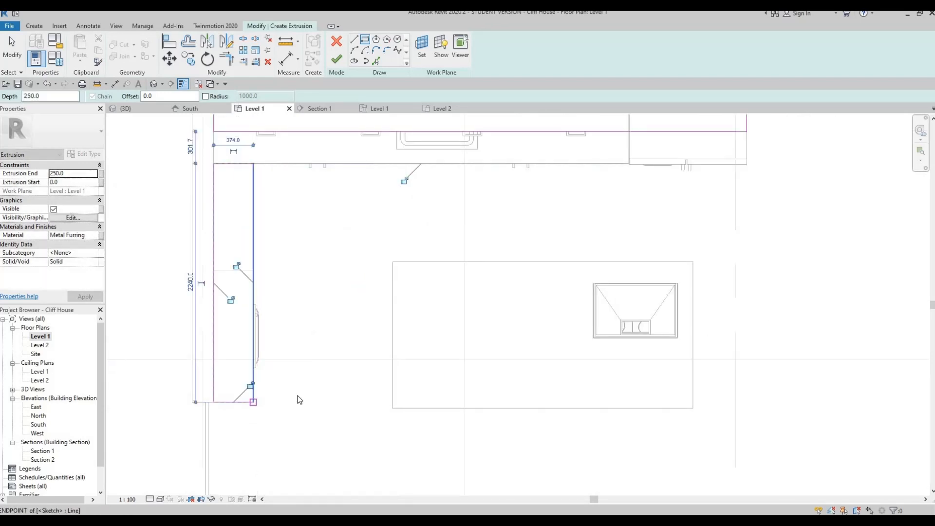
{"action": "key", "text": "Escape"}
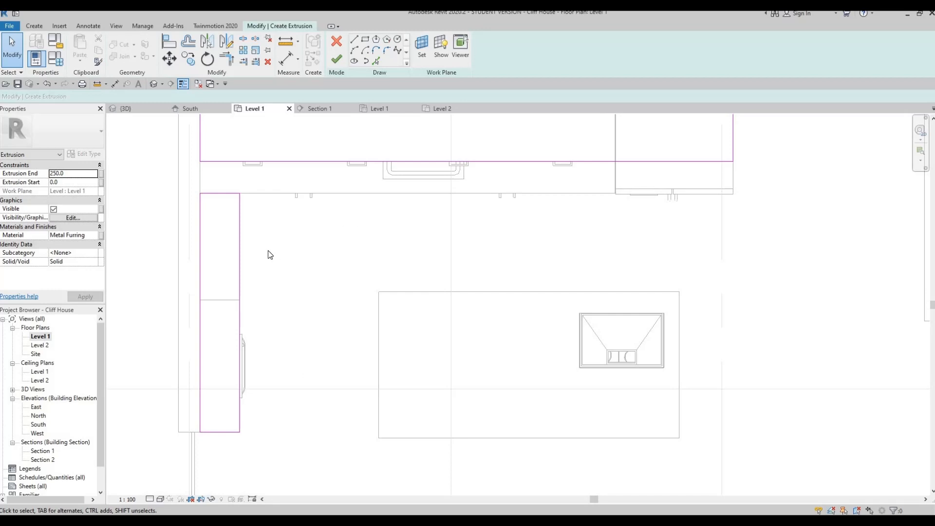
- Delete the side rectangle's short upper edge and trim its inner edge to a corner with the back rectangle's front edge
{"action": "left_click", "coordinate": [223, 195]}
{"action": "left_click", "coordinate": [221, 168]}
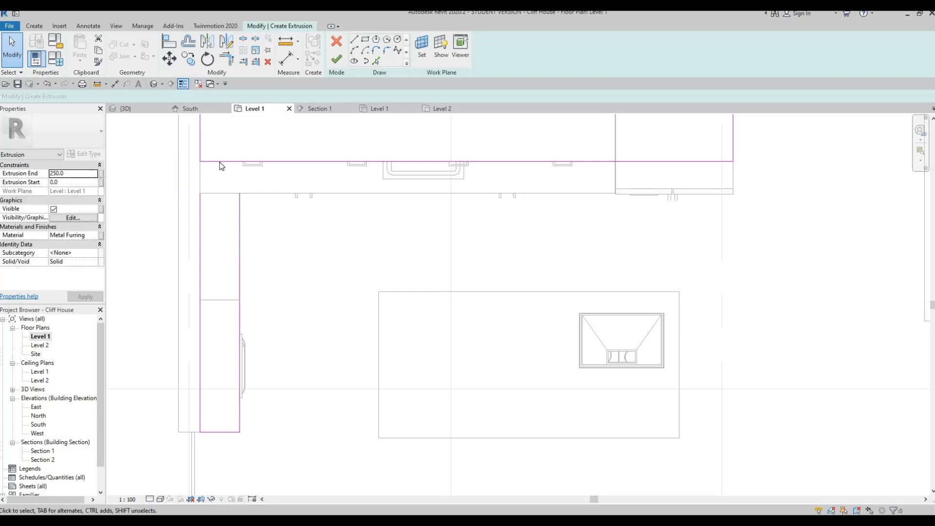
{"action": "key", "text": "t"}
{"action": "key", "text": "r"}
{"action": "left_click", "coordinate": [240, 209]}
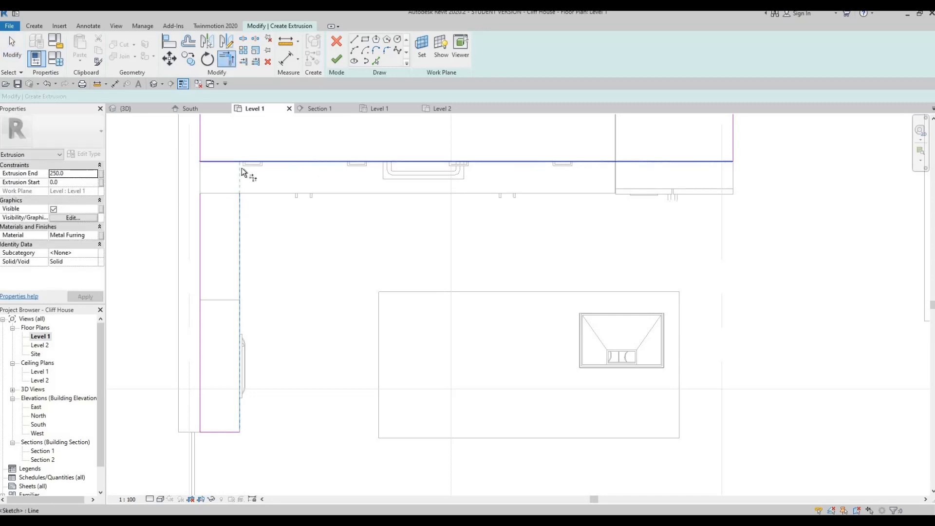
{"action": "left_click", "coordinate": [242, 167]}
{"action": "middle_click_drag", "start_coordinate": [204, 132], "coordinate": [188, 209]}
{"action": "key", "text": "Escape"}
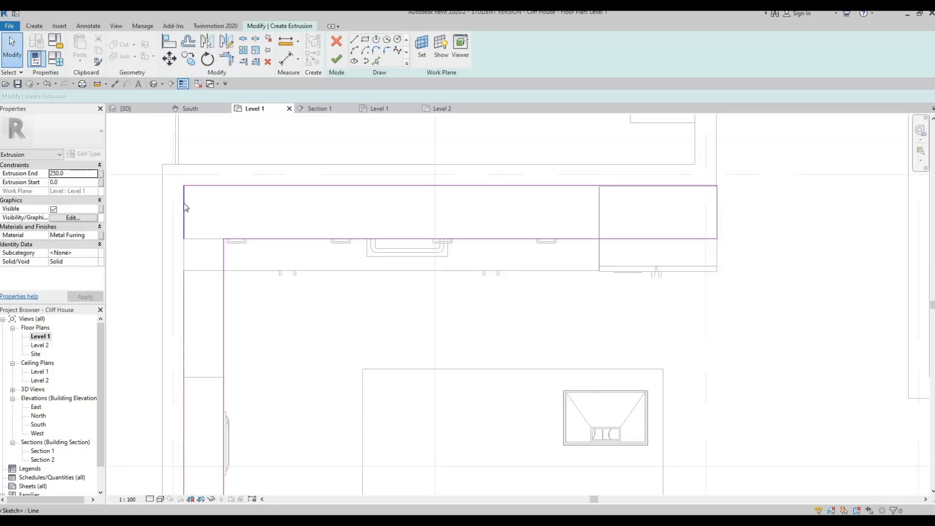
- Delete the back rectangle's short edge at the side wall, join the two outer edges into a corner and finish the L-shaped extrusion
{"action": "left_click", "coordinate": [184, 207]}
{"action": "key", "text": "Escape"}
{"action": "key", "text": "t"}
{"action": "key", "text": "r"}
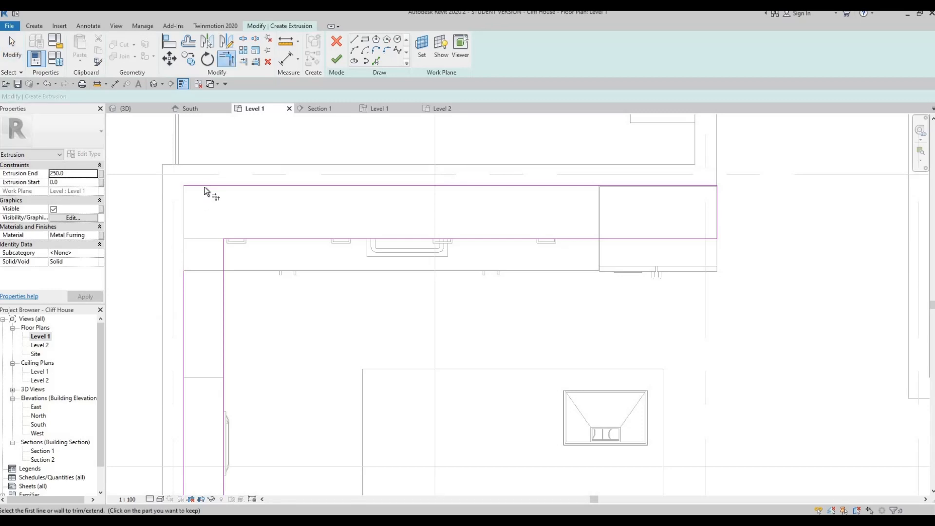
{"action": "left_click", "coordinate": [203, 186]}
{"action": "left_click", "coordinate": [184, 296]}
{"action": "left_click", "coordinate": [337, 59]}
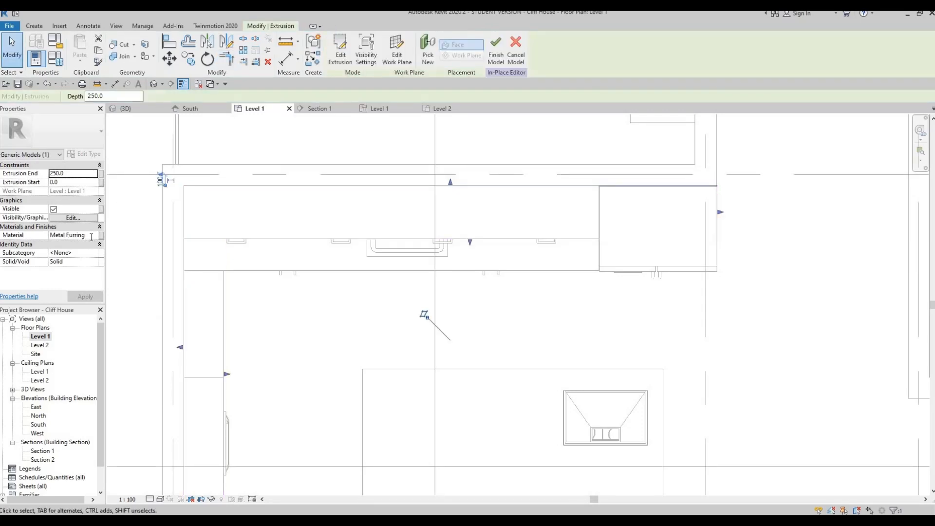
- Set the L-shaped extrusion's material to Metal Stud Layer
{"action": "left_click", "coordinate": [95, 235]}
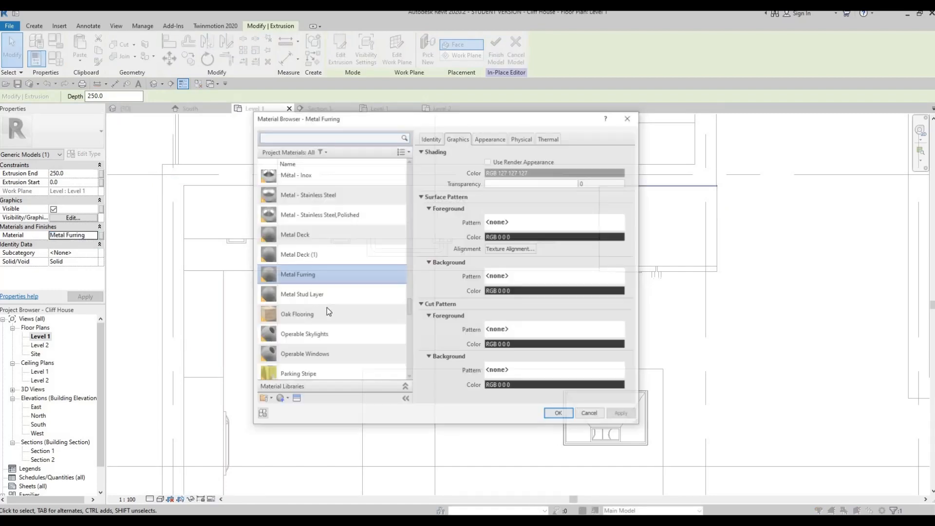
{"action": "key", "text": "Down"}
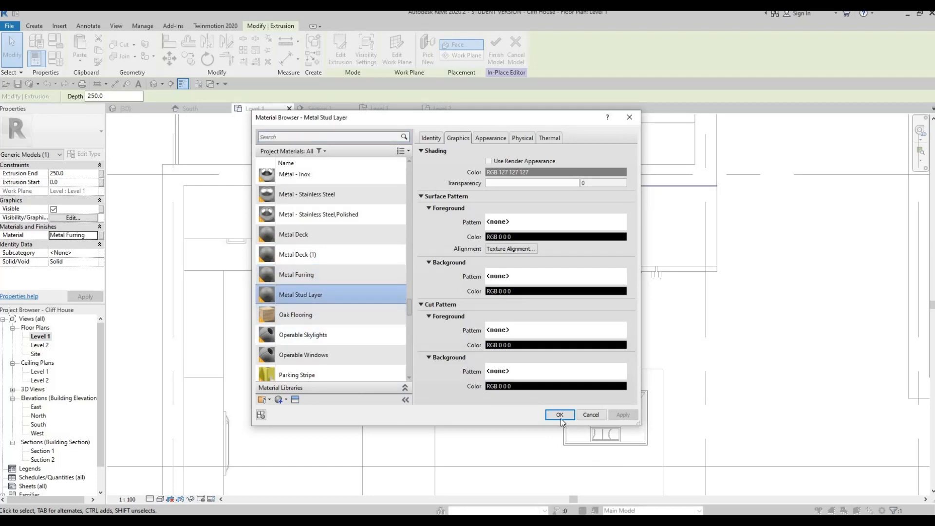
{"action": "left_click", "coordinate": [560, 416]}
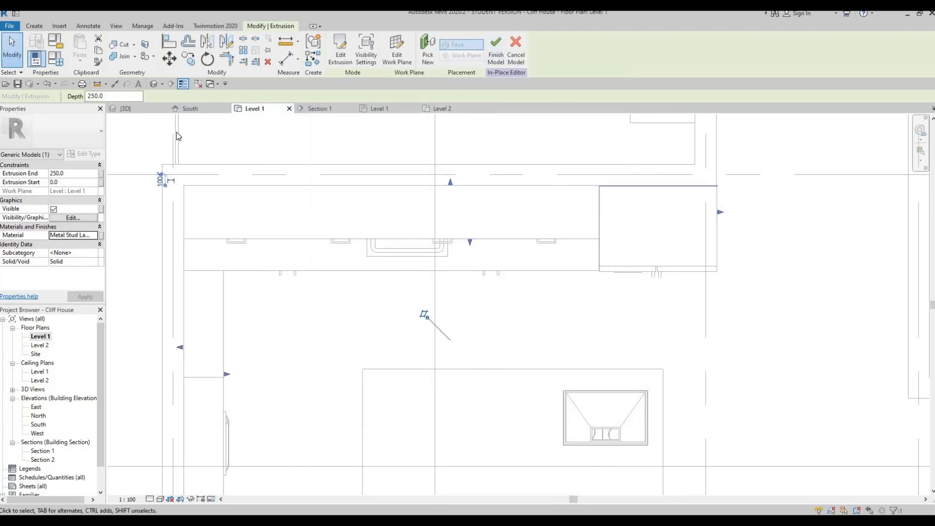
- In the 3D view, stretch the L-shaped extrusion's top to about 2742 mm and raise its base to about 2241 mm, just above the upper cabinets
{"action": "left_click", "coordinate": [125, 108]}
{"action": "middle_click_drag", "start_coordinate": [276, 320], "coordinate": [330, 325], "text": "shift"}
{"action": "scroll", "coordinate": [331, 325], "scroll_direction": "up", "scroll_amount": 2}
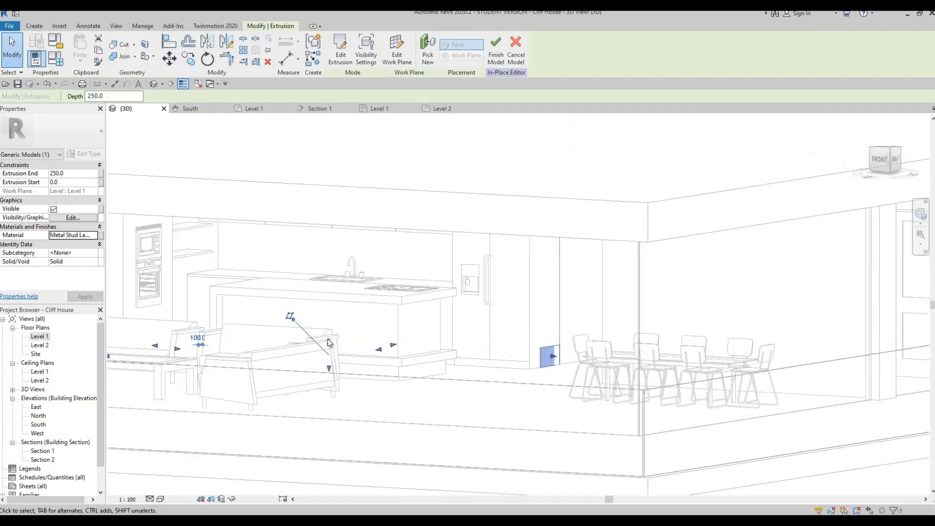
{"action": "left_click_drag", "start_coordinate": [334, 282], "coordinate": [339, 239]}
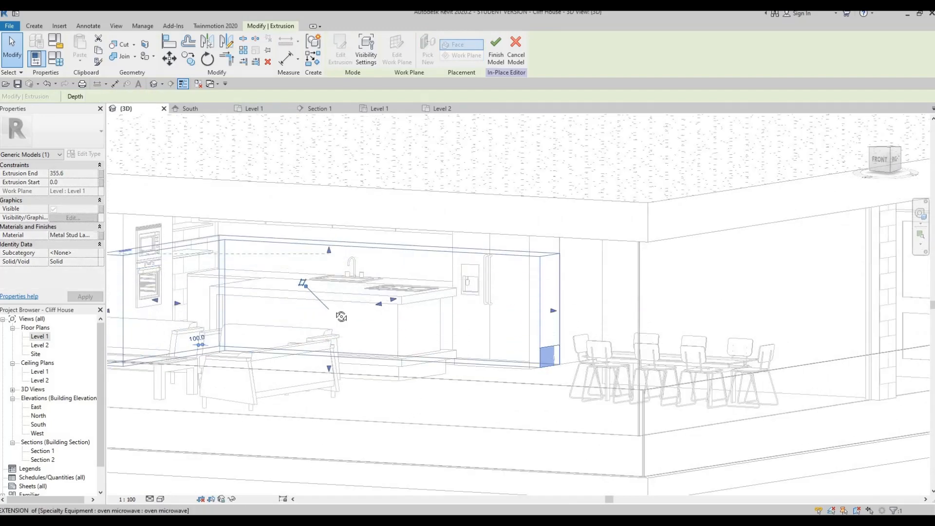
{"action": "middle_click_drag", "start_coordinate": [330, 277], "coordinate": [332, 242], "text": "shift"}
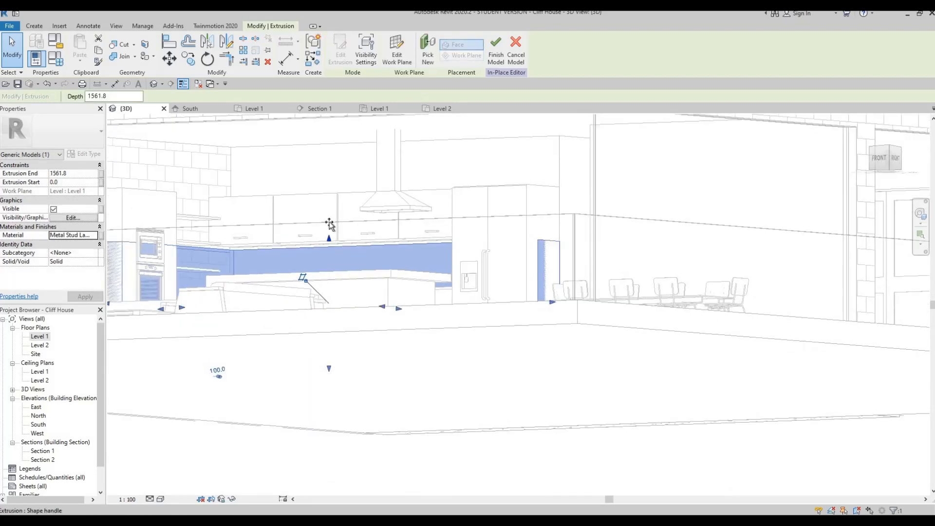
{"action": "left_click_drag", "start_coordinate": [330, 178], "coordinate": [330, 146]}
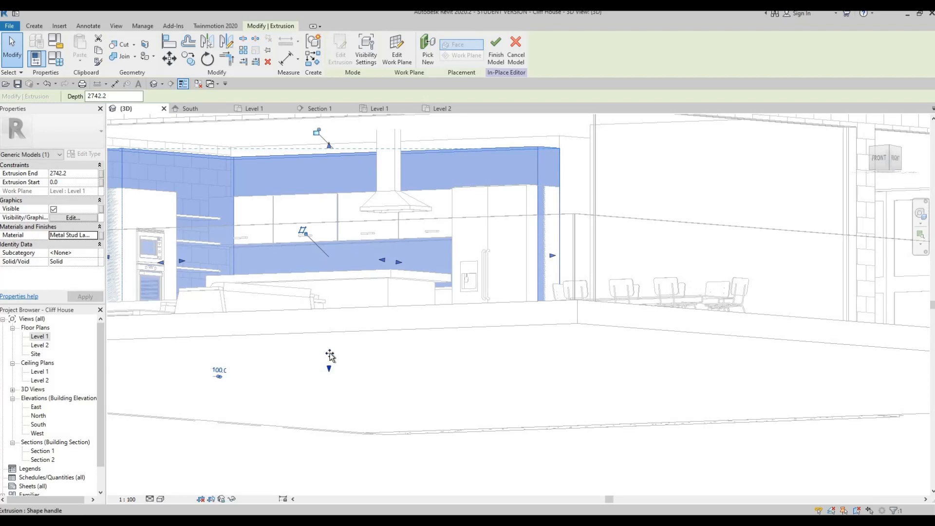
{"action": "left_click_drag", "start_coordinate": [338, 241], "coordinate": [344, 186]}
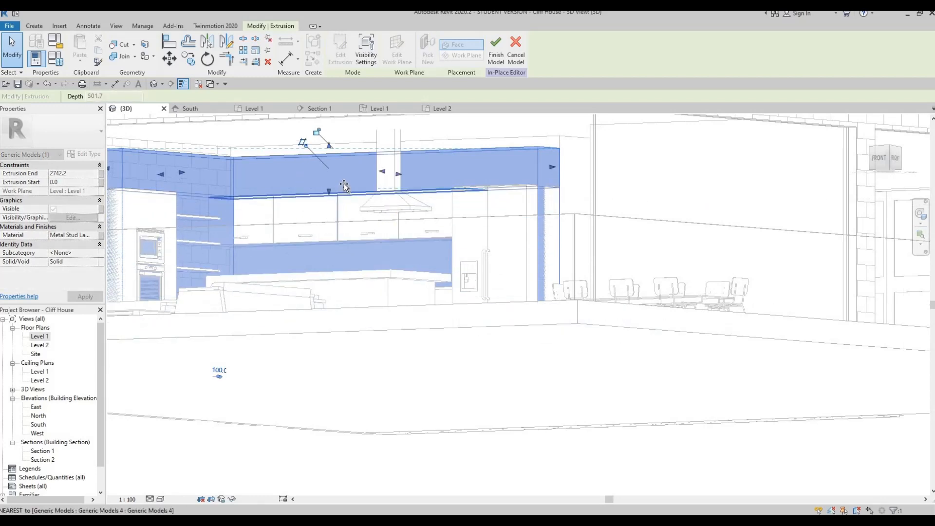
{"action": "key", "text": "Escape"}
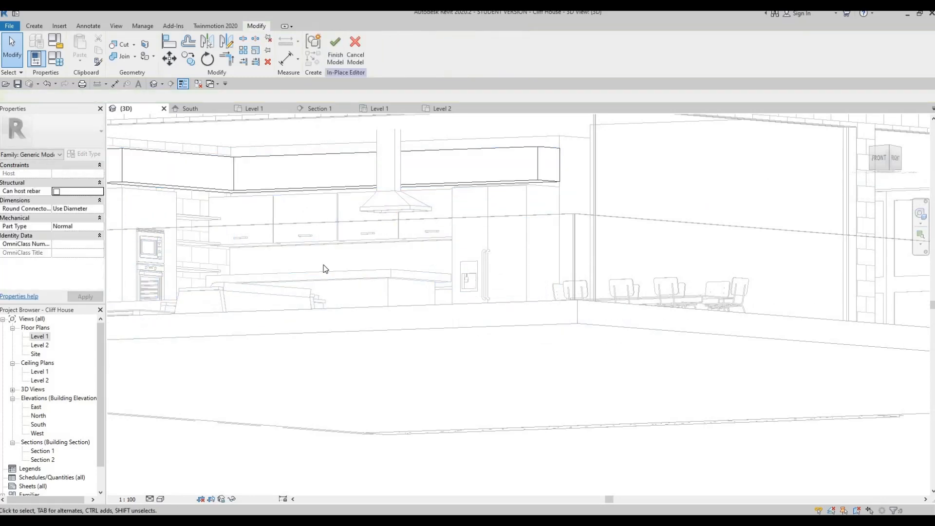
{"action": "middle_click_drag", "start_coordinate": [323, 267], "coordinate": [288, 188], "text": "shift"}
{"action": "scroll", "coordinate": [287, 194], "scroll_direction": "up", "scroll_amount": 5}
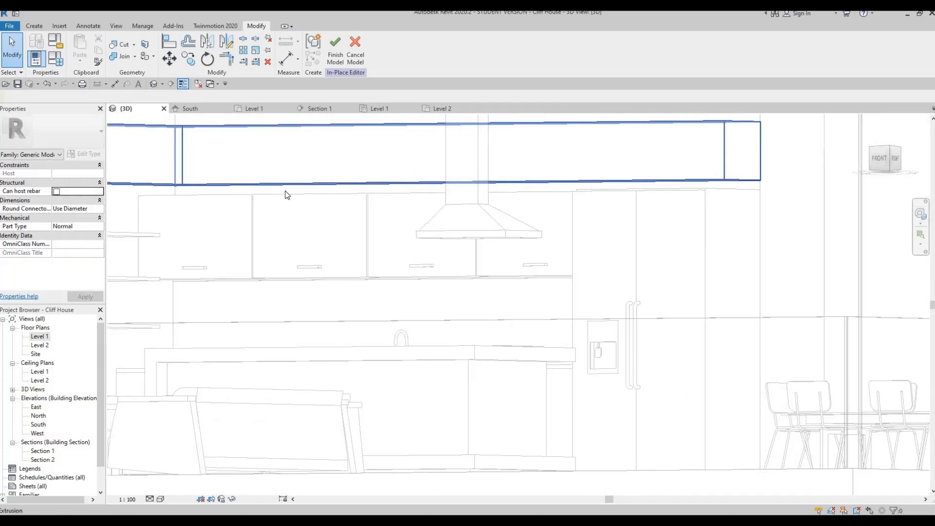
{"action": "key", "text": "l"}
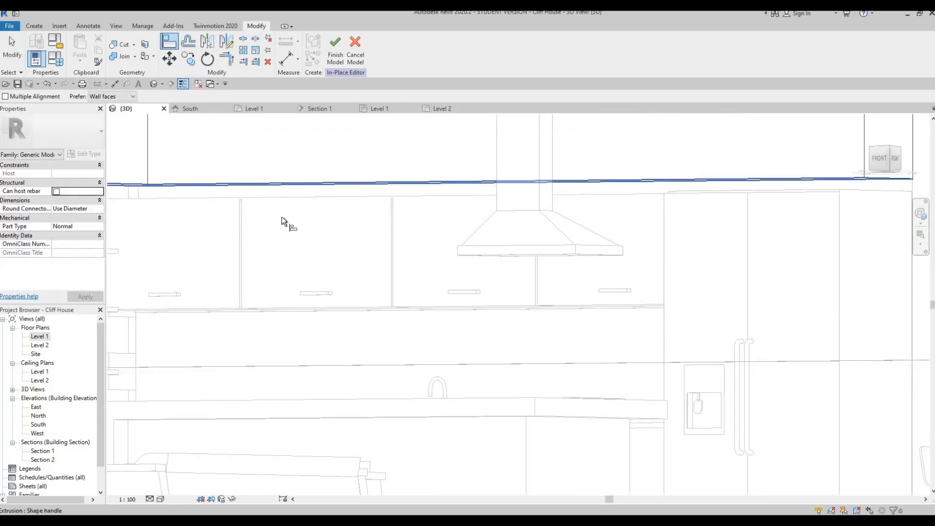
{"action": "key", "text": "Escape"}
{"action": "scroll", "coordinate": [272, 232], "scroll_direction": "down", "scroll_amount": 3}
{"action": "key", "text": "Escape"}
{"action": "scroll", "coordinate": [341, 210], "scroll_direction": "down", "scroll_amount": 3}
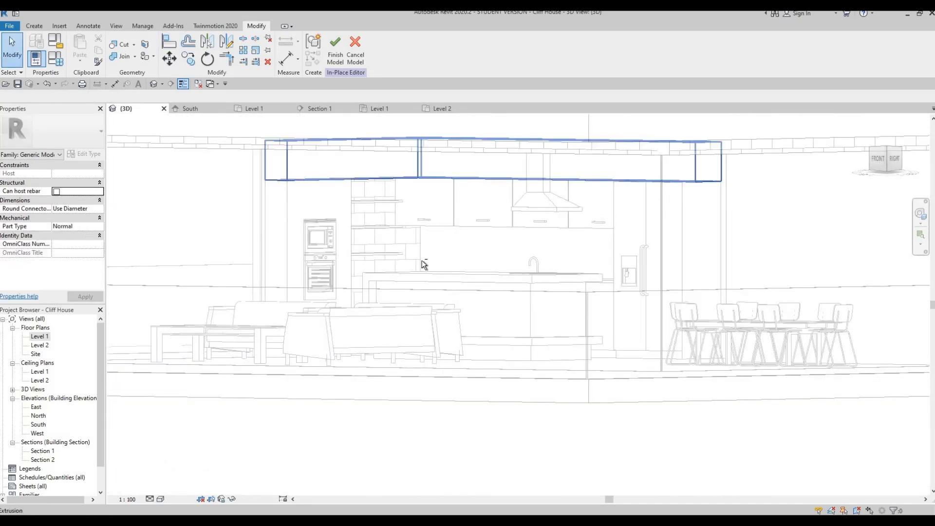
- Align the top face of the L-shaped extrusion with the ceiling face at the side wall and finish the in-place model
{"action": "middle_click_drag", "start_coordinate": [421, 260], "coordinate": [420, 241], "text": "shift"}
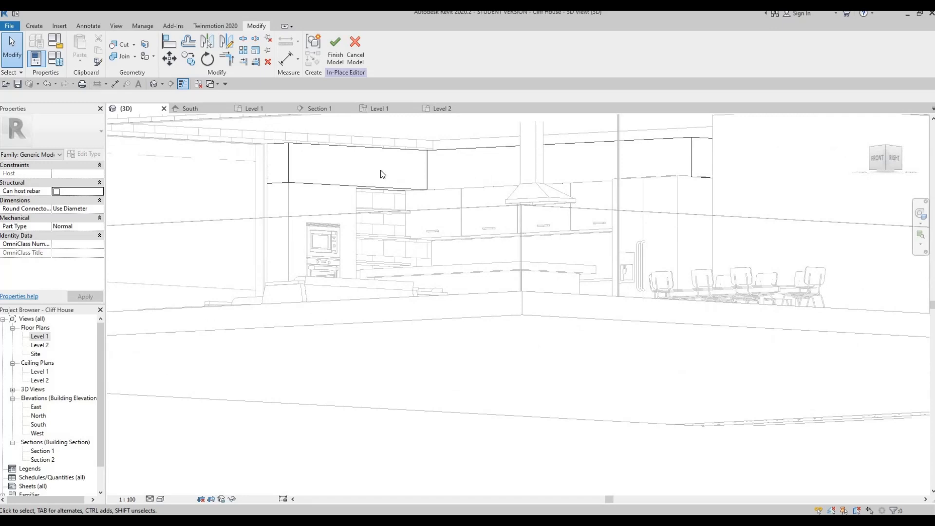
{"action": "middle_click_drag", "start_coordinate": [382, 175], "coordinate": [383, 170], "text": "shift"}
{"action": "left_click", "coordinate": [407, 179]}
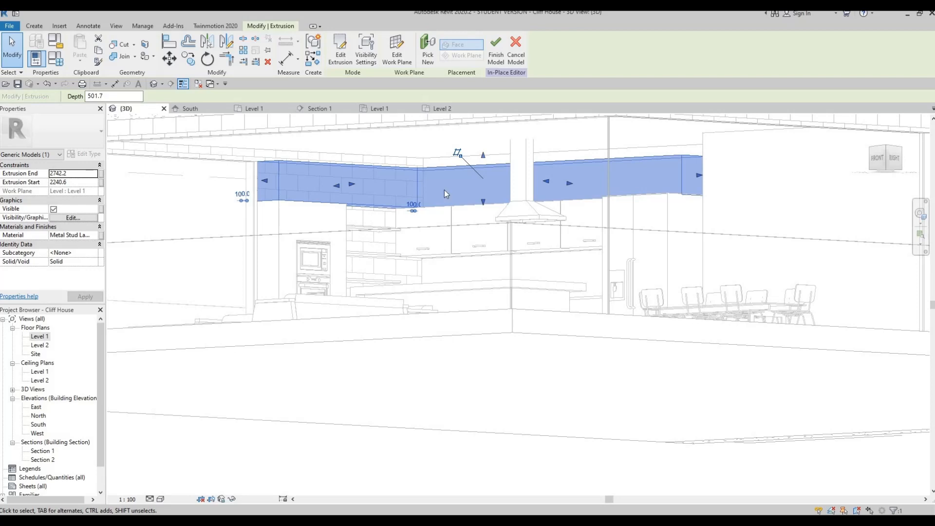
{"action": "middle_click_drag", "start_coordinate": [421, 188], "coordinate": [384, 185], "text": "shift"}
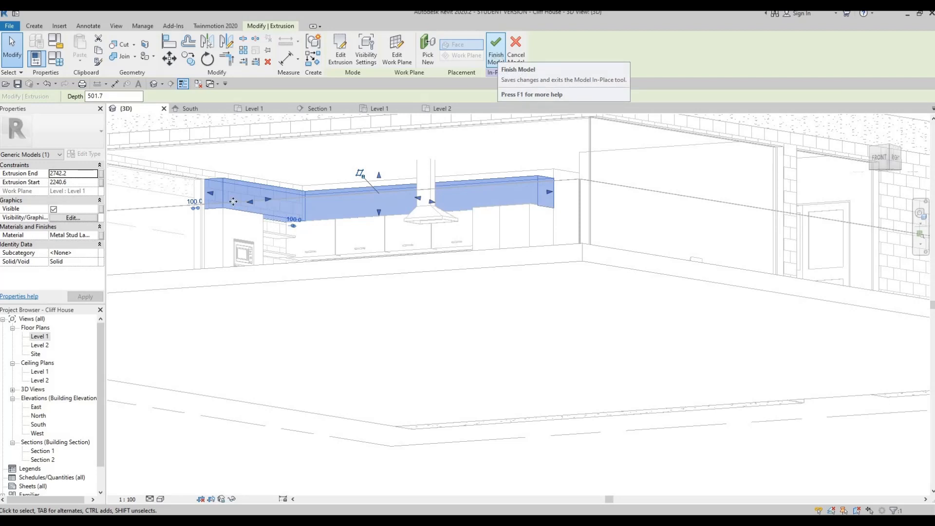
{"action": "scroll", "coordinate": [457, 197], "scroll_direction": "up", "scroll_amount": 5}
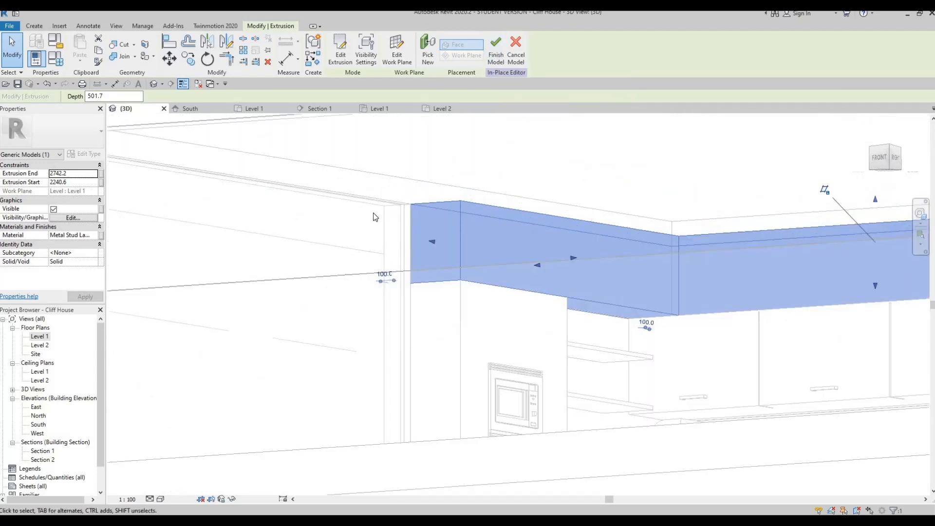
{"action": "scroll", "coordinate": [375, 216], "scroll_direction": "up", "scroll_amount": 3}
{"action": "key", "text": "a"}
{"action": "key", "text": "l"}
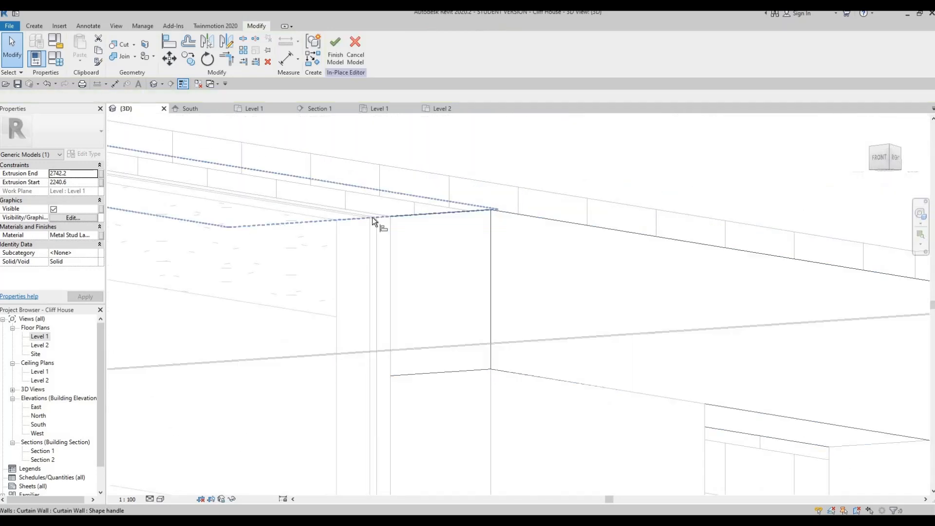
{"action": "left_click", "coordinate": [488, 212]}
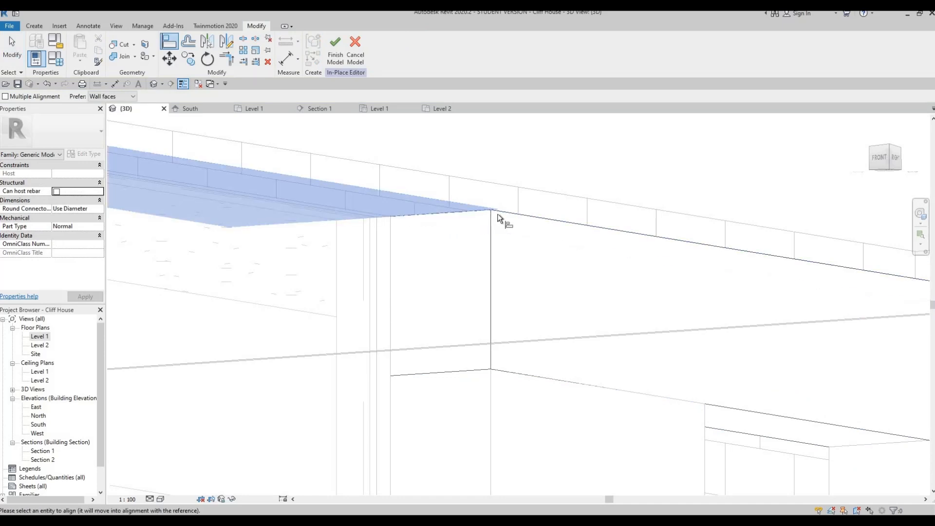
{"action": "left_click", "coordinate": [497, 214]}
{"action": "key", "text": "Escape"}
{"action": "key", "text": "Escape"}
{"action": "middle_click_drag", "start_coordinate": [548, 227], "coordinate": [526, 207]}
{"action": "scroll", "coordinate": [422, 205], "scroll_direction": "down", "scroll_amount": 3}
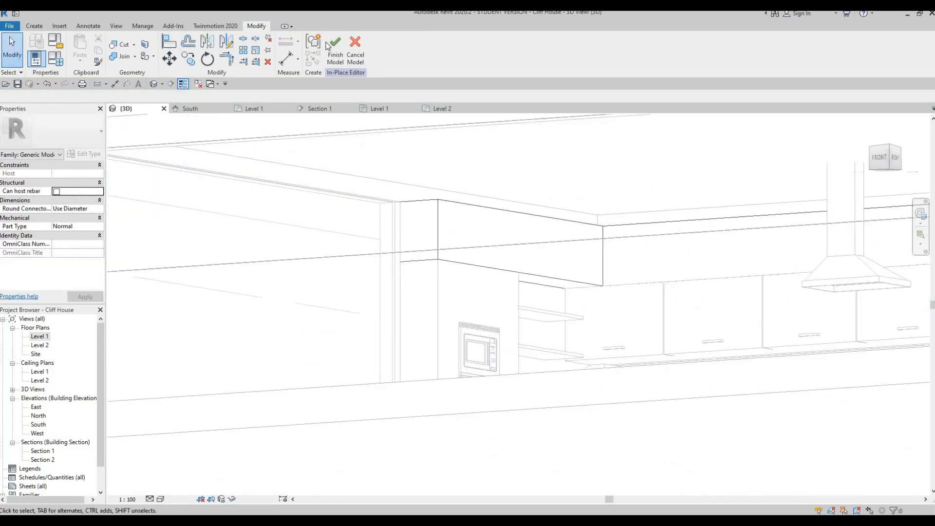
{"action": "scroll", "coordinate": [504, 244], "scroll_direction": "down", "scroll_amount": 4}
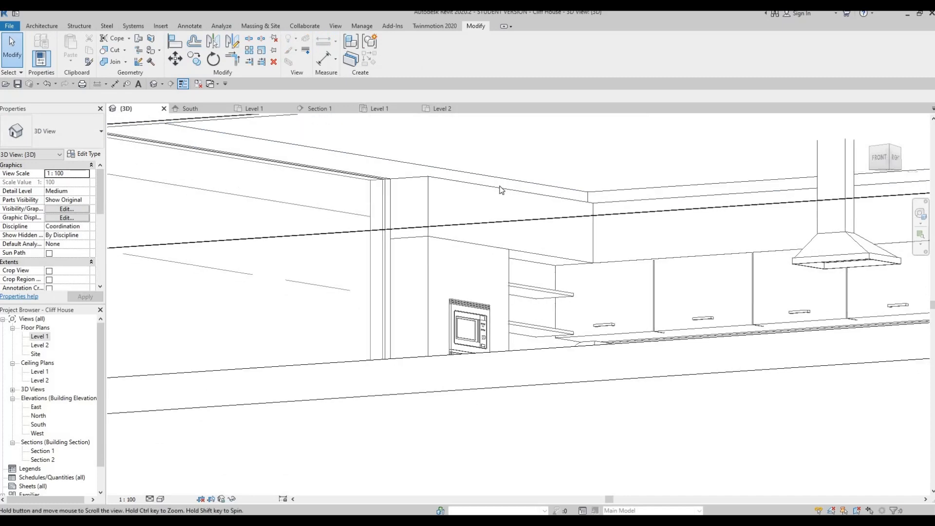
{"action": "middle_click_drag", "start_coordinate": [504, 259], "coordinate": [451, 274], "text": "shift"}
{"action": "scroll", "coordinate": [452, 274], "scroll_direction": "down", "scroll_amount": 7}
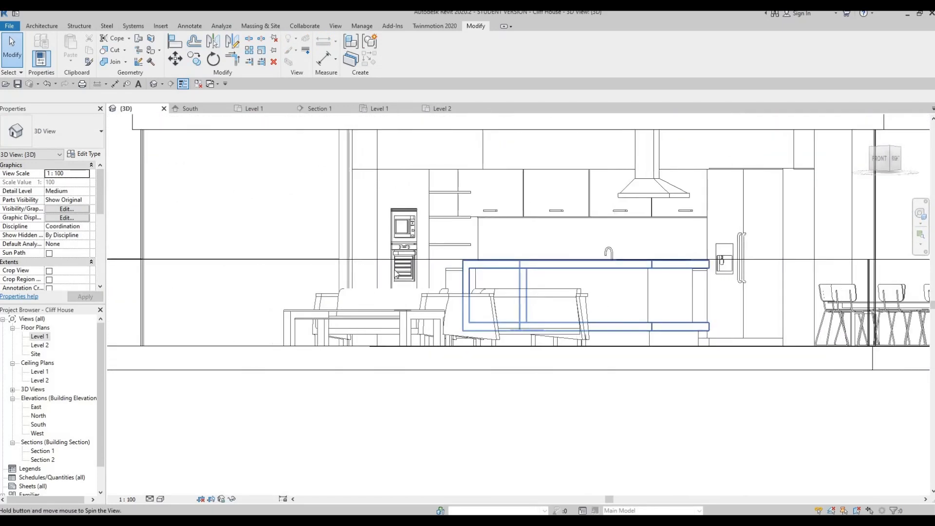
{"action": "scroll", "coordinate": [459, 231], "scroll_direction": "up", "scroll_amount": 4}
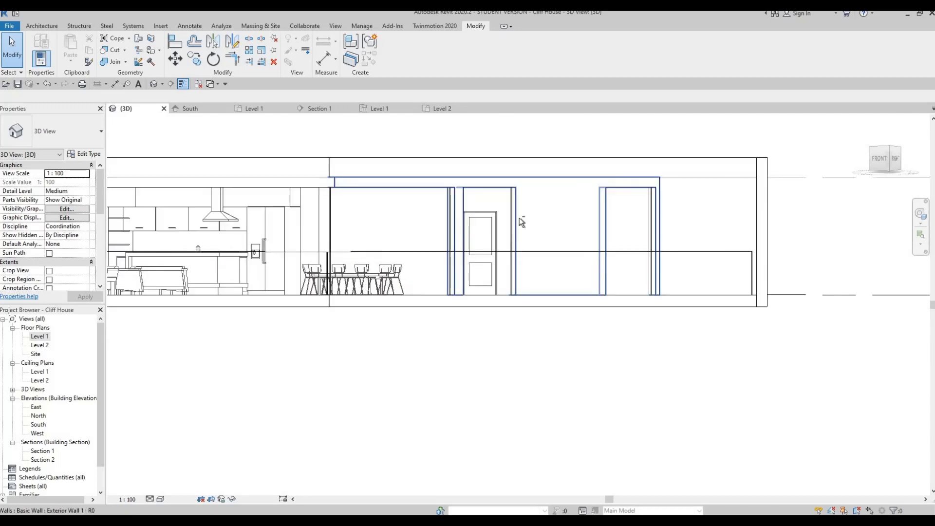
{"action": "middle_click_drag", "start_coordinate": [519, 217], "coordinate": [476, 255], "text": "shift"}
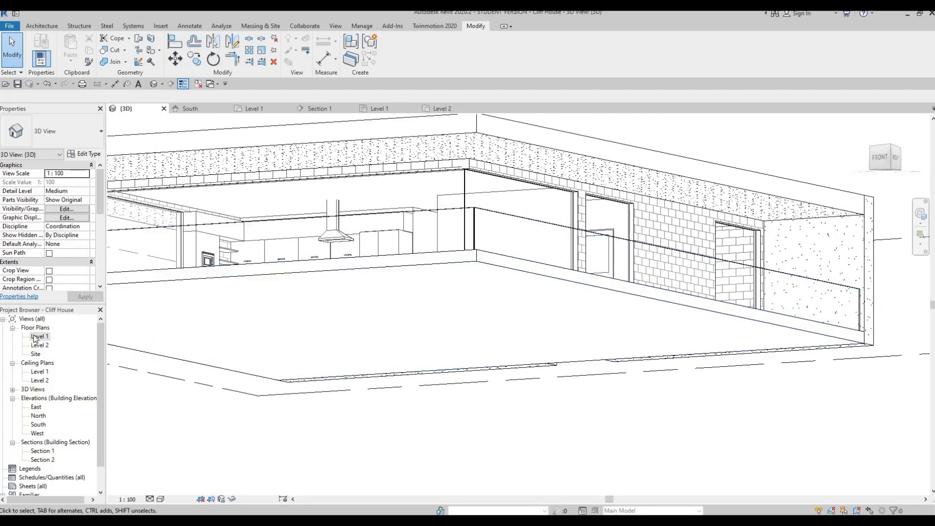
- Open the Level 1 floor plan and start a new in-place component in the Generic Models category, accepting the suggested name
{"action": "double_click", "coordinate": [35, 337]}
{"action": "scroll", "coordinate": [271, 313], "scroll_direction": "up", "scroll_amount": 3}
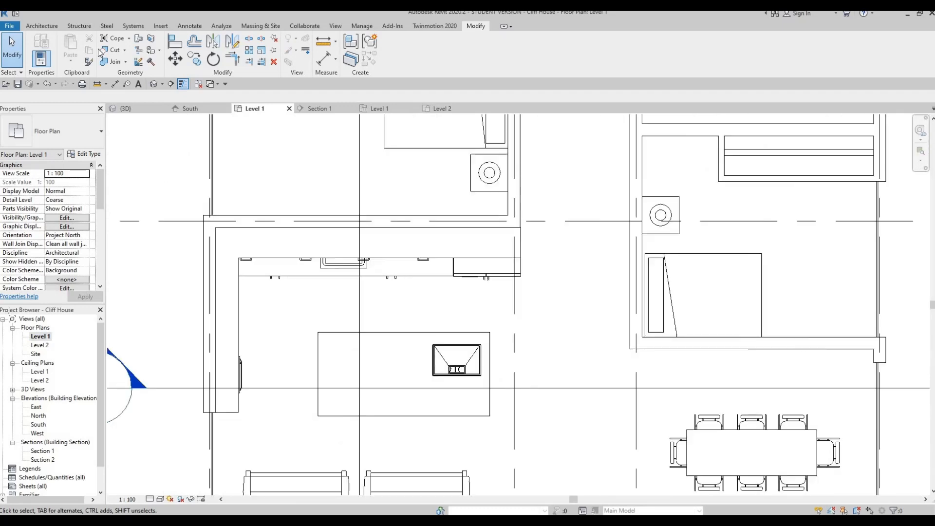
{"action": "left_click", "coordinate": [46, 28]}
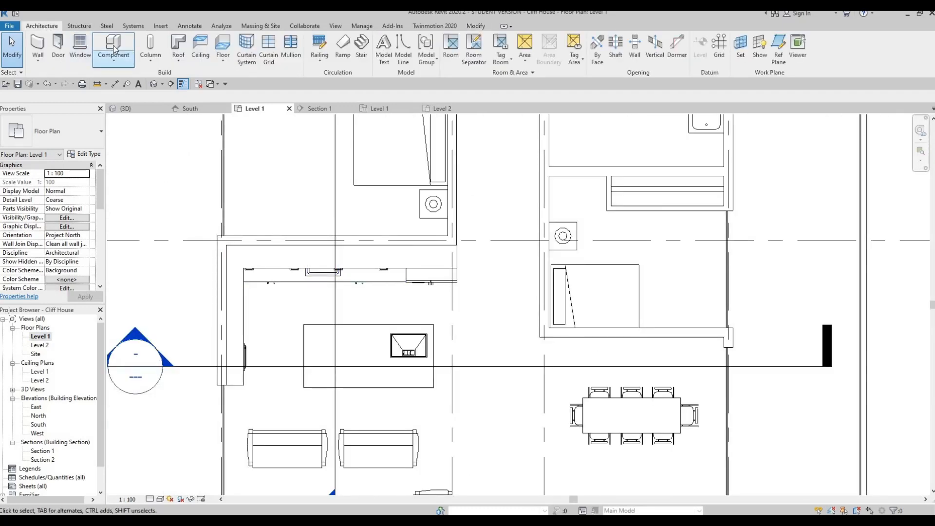
{"action": "left_click", "coordinate": [113, 45]}
{"action": "left_click", "coordinate": [10, 38]}
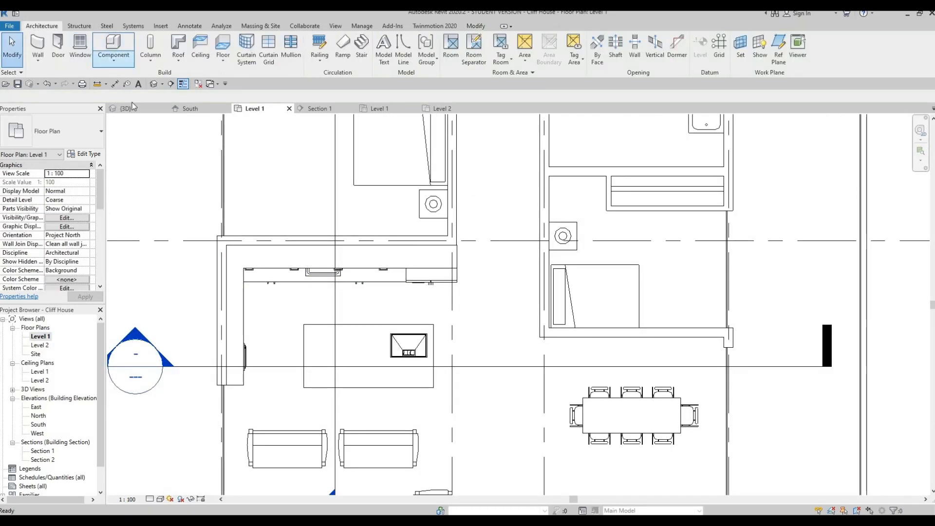
{"action": "left_click", "coordinate": [114, 60]}
{"action": "left_click", "coordinate": [128, 100]}
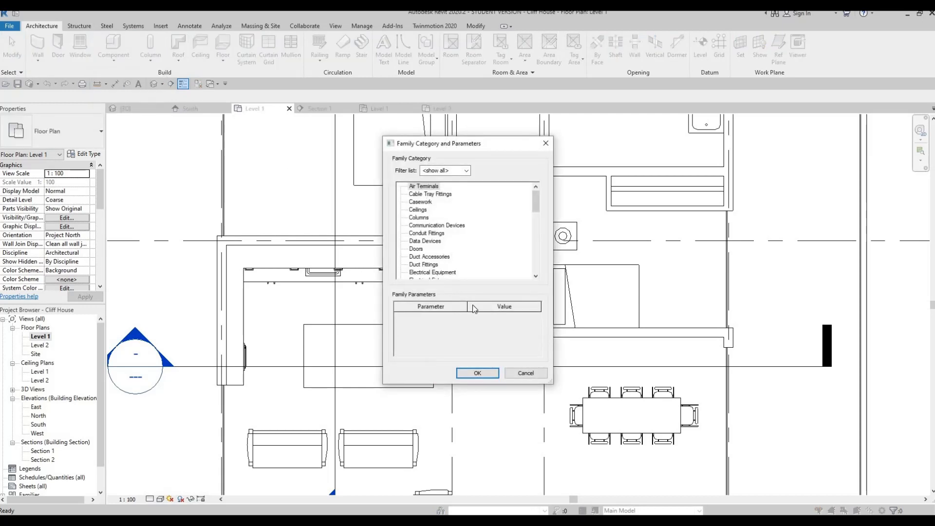
{"action": "scroll", "coordinate": [451, 256], "scroll_direction": "down", "scroll_amount": 4}
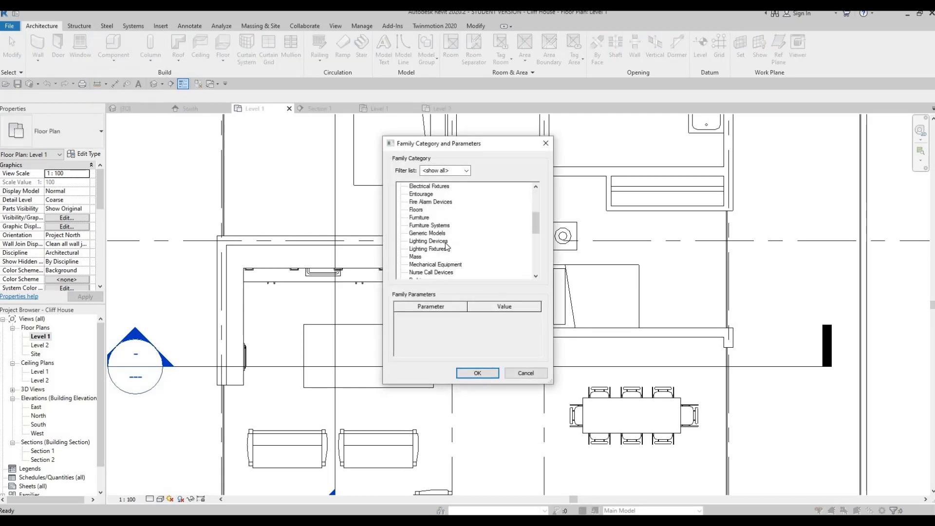
{"action": "left_click", "coordinate": [477, 372]}
{"action": "left_click", "coordinate": [477, 282]}
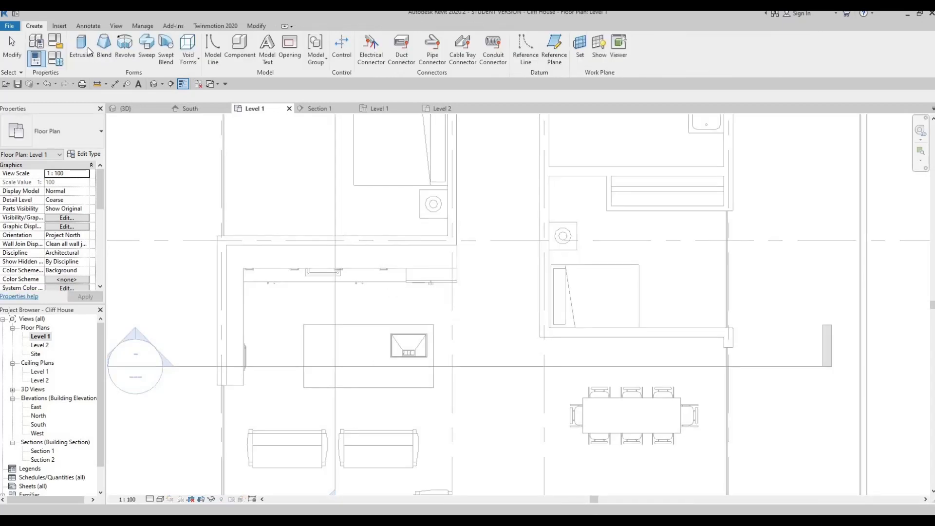
- Start a new extrusion and set its material to Métal - Inox
{"action": "left_click", "coordinate": [83, 49]}
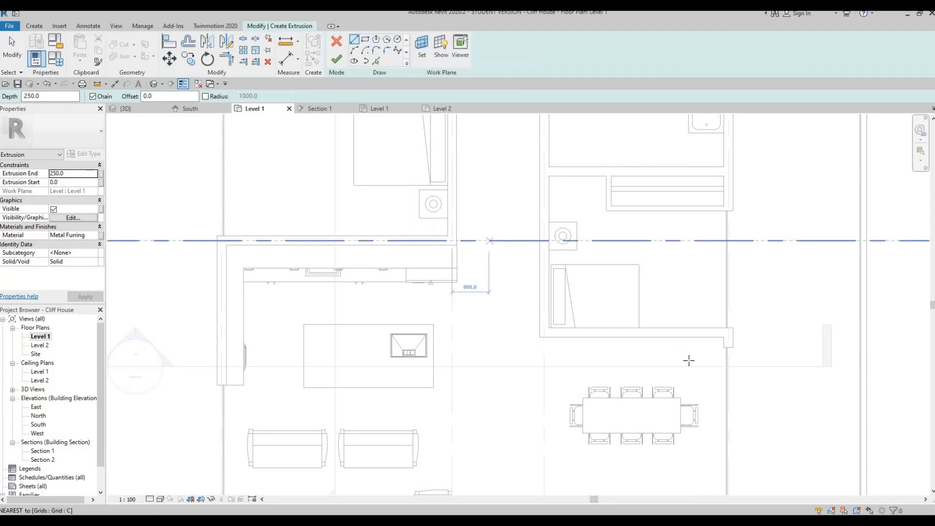
{"action": "scroll", "coordinate": [309, 378], "scroll_direction": "down", "scroll_amount": 3}
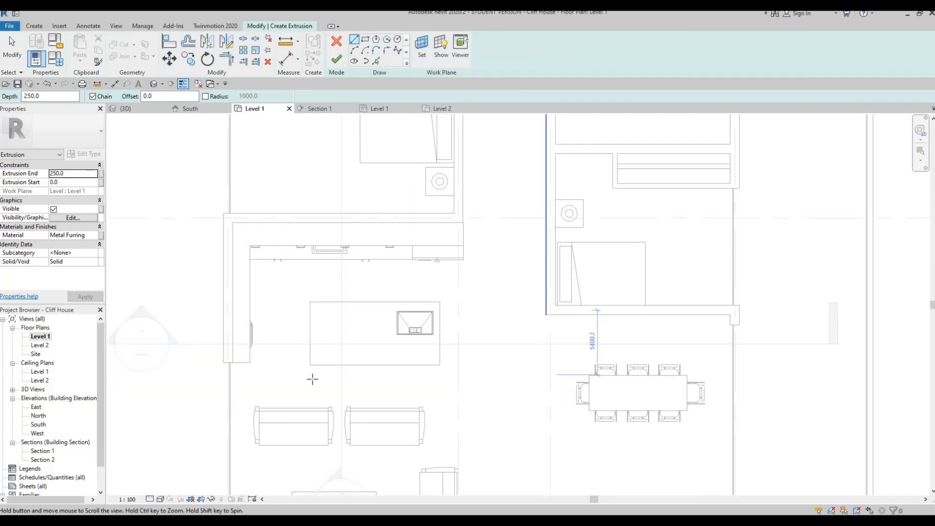
{"action": "scroll", "coordinate": [373, 210], "scroll_direction": "up", "scroll_amount": 1}
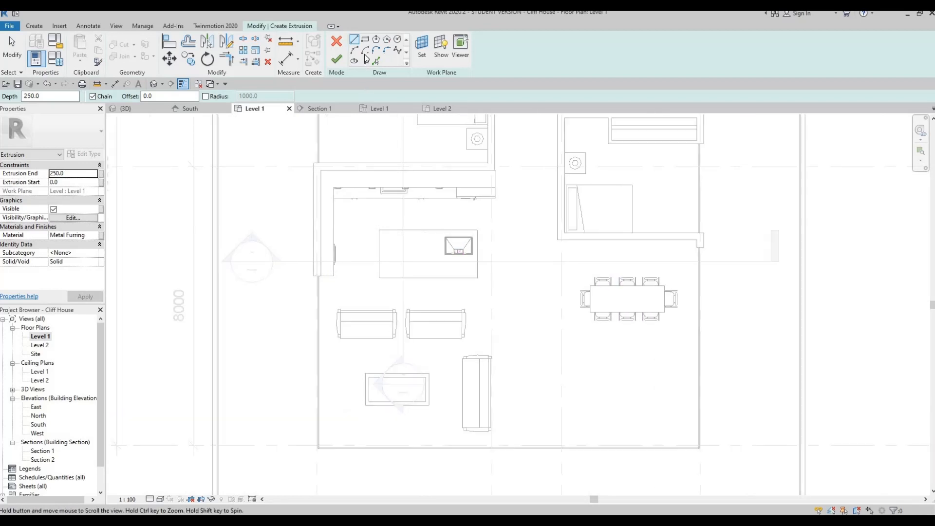
{"action": "left_click", "coordinate": [94, 236]}
{"action": "left_click", "coordinate": [95, 235]}
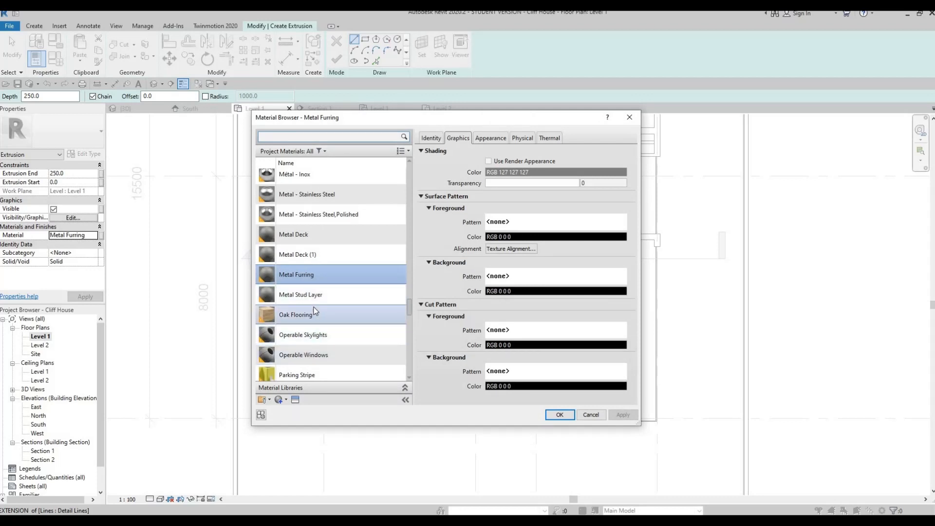
{"action": "scroll", "coordinate": [314, 325], "scroll_direction": "up", "scroll_amount": 1}
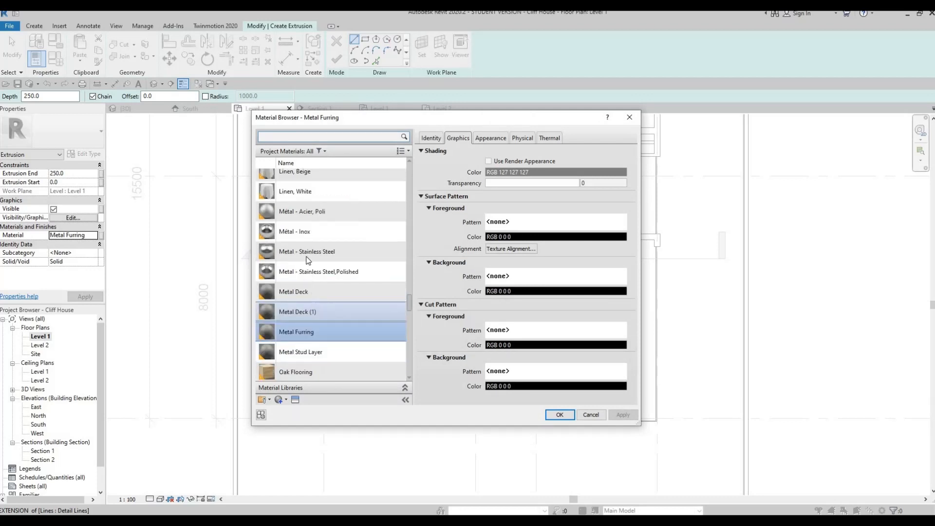
{"action": "left_click", "coordinate": [325, 232]}
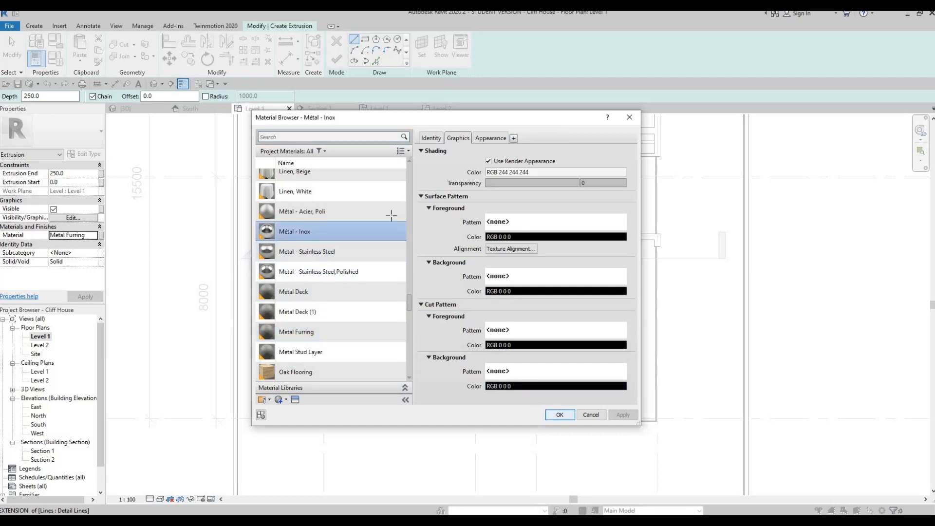
{"action": "key", "text": "Return"}
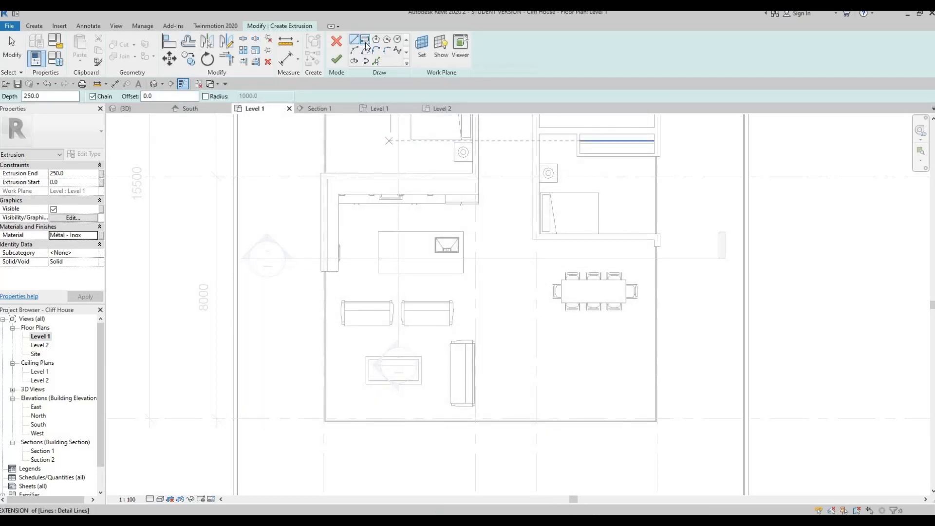
- Sketch a rectangle 5000 mm long and about 664 mm deep along the kitchen's back wall, starting at the interior wall corner
{"action": "left_click", "coordinate": [366, 40]}
{"action": "scroll", "coordinate": [476, 187], "scroll_direction": "up", "scroll_amount": 3}
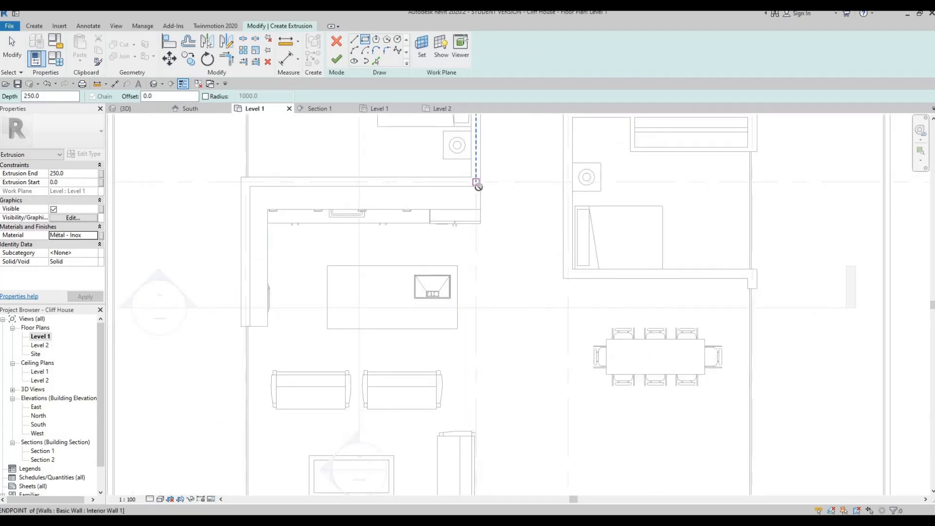
{"action": "left_click", "coordinate": [481, 186]}
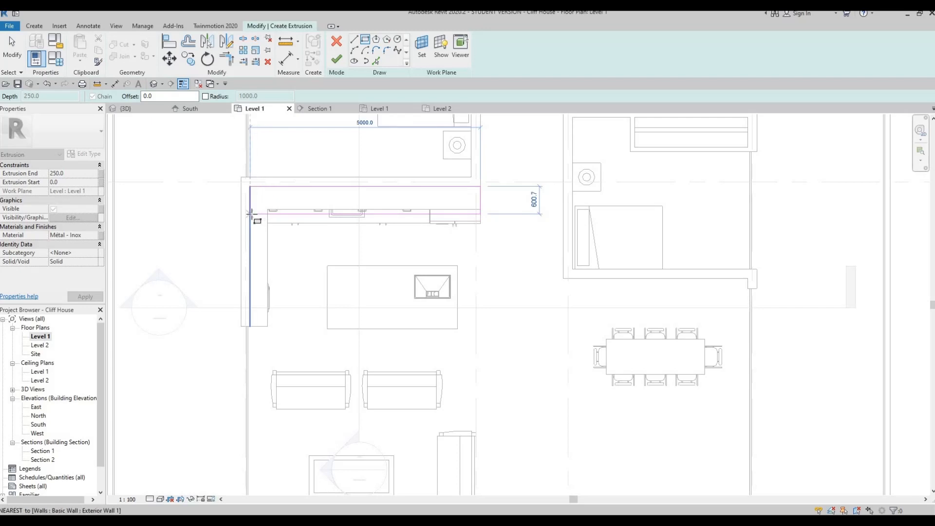
{"action": "left_click", "coordinate": [253, 219]}
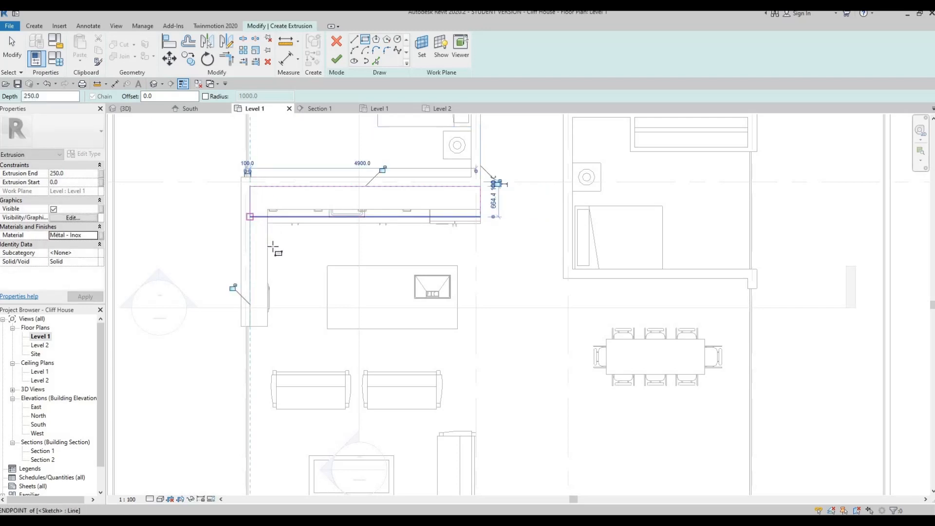
{"action": "middle_click_drag", "start_coordinate": [274, 214], "coordinate": [276, 195]}
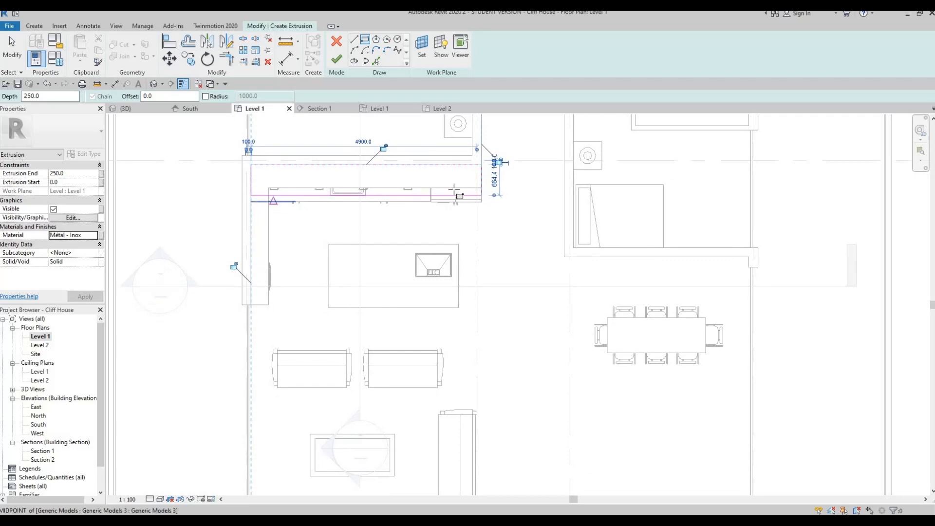
{"action": "key", "text": "Escape"}
{"action": "key", "text": "Escape"}
- Set the depth of the kitchen back-wall rectangle to 650 mm
{"action": "left_click", "coordinate": [246, 195]}
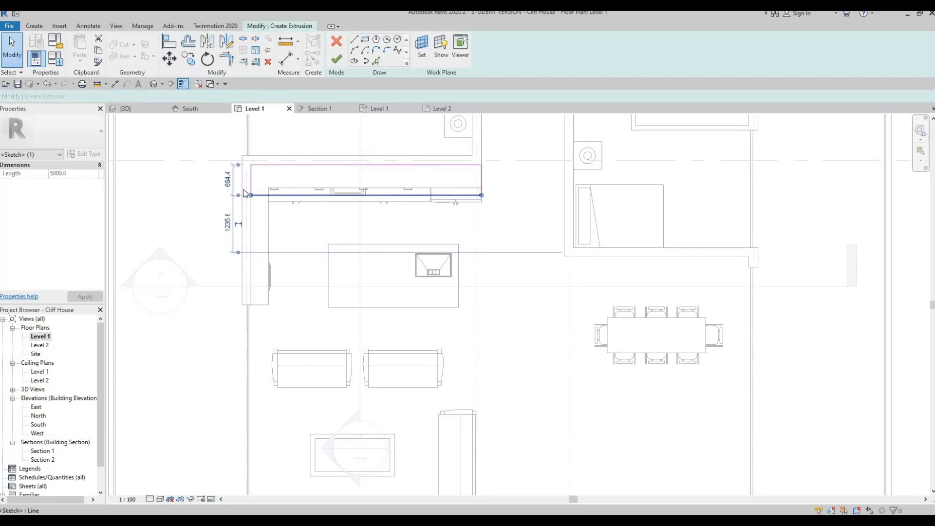
{"action": "left_click", "coordinate": [227, 179]}
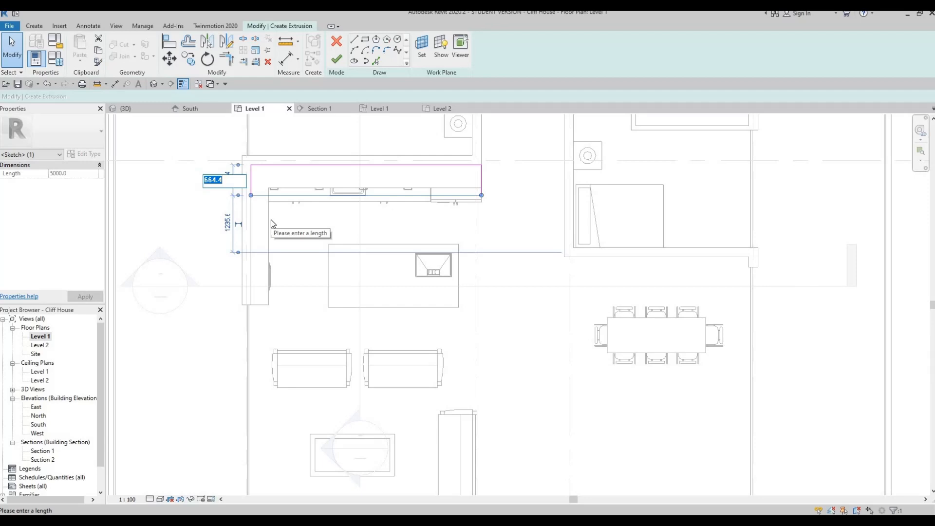
{"action": "type", "text": "650"}
{"action": "key", "text": "Return"}
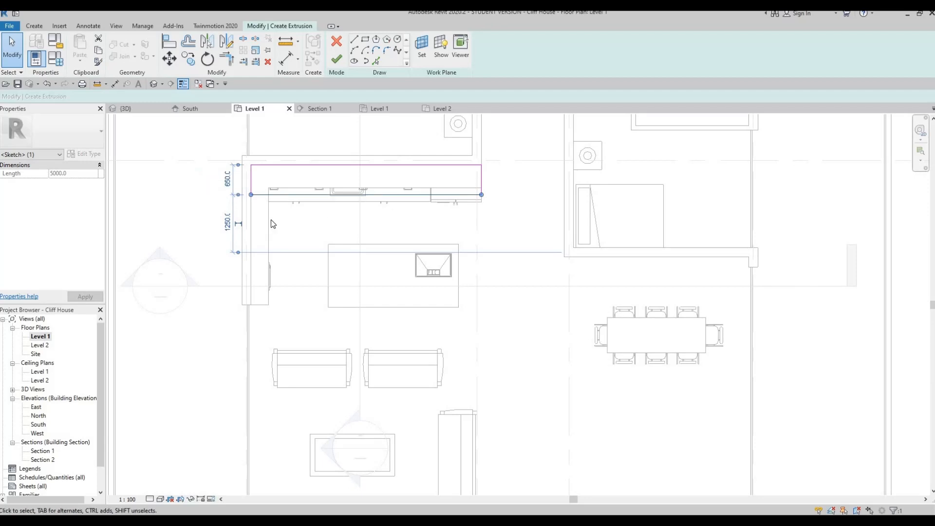
{"action": "left_click", "coordinate": [270, 220]}
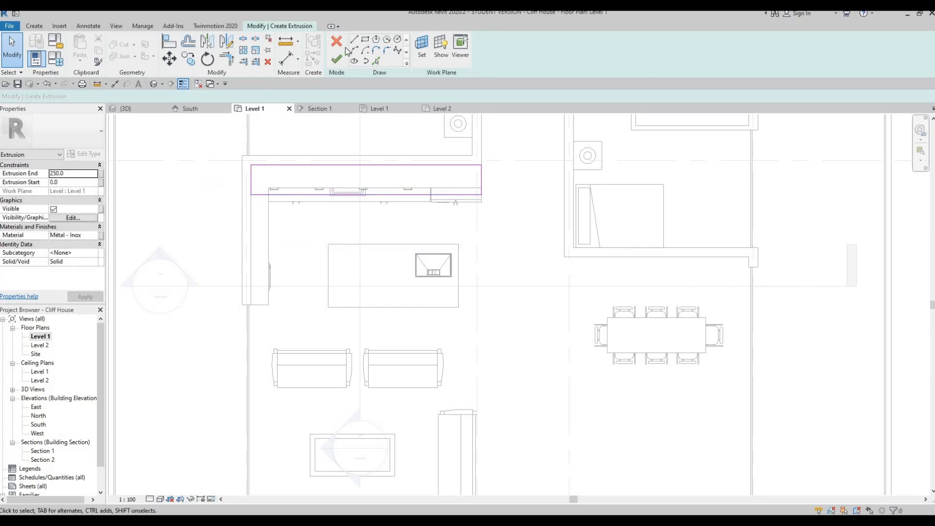
- Draw a sketch line along the inner face of the kitchen-side exterior wall, from the rectangle to the front glazing
{"action": "key", "text": "Escape"}
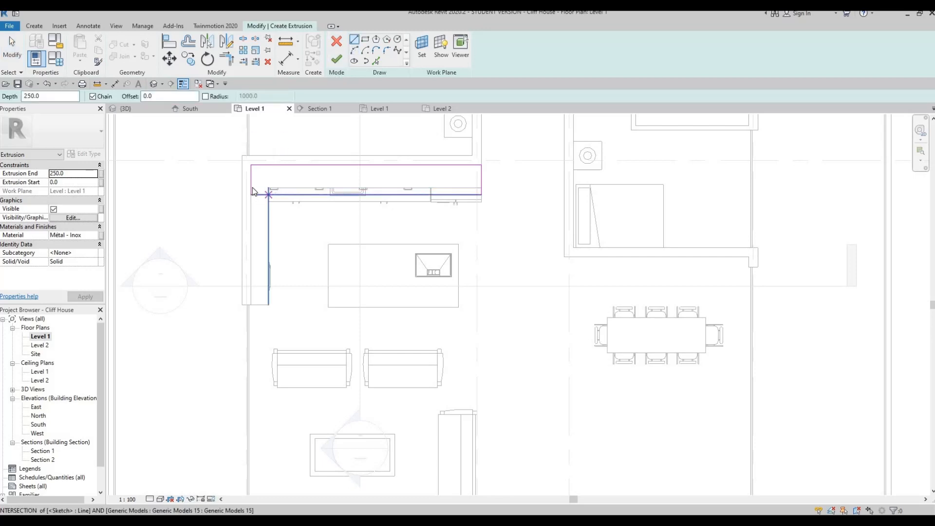
{"action": "left_click", "coordinate": [251, 192]}
{"action": "mouse_move", "coordinate": [249, 214]}
{"action": "left_mouse_down"}
{"action": "mouse_move", "coordinate": [240, 401]}
{"action": "mouse_move", "coordinate": [251, 450]}
{"action": "left_mouse_up"}
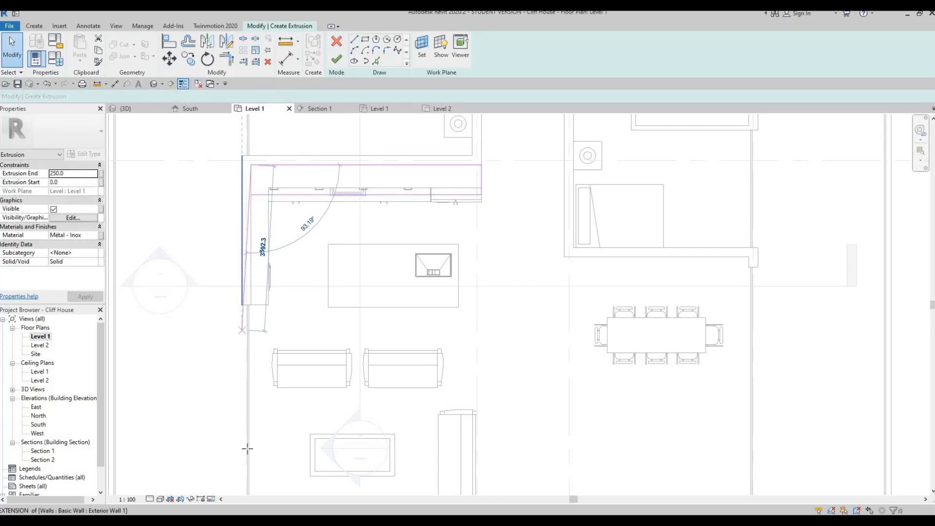
{"action": "middle_click_drag", "start_coordinate": [252, 449], "coordinate": [288, 155]}
{"action": "scroll", "coordinate": [288, 156], "scroll_direction": "down", "scroll_amount": 1}
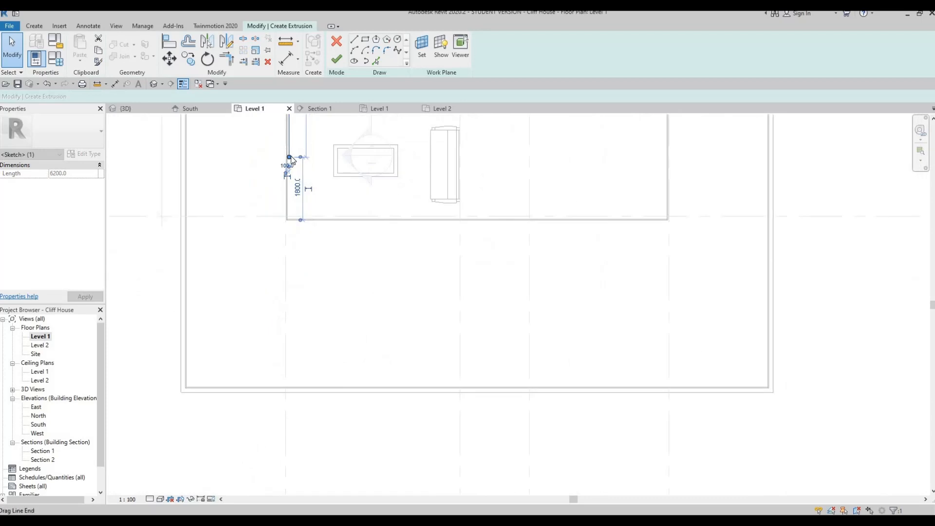
{"action": "scroll", "coordinate": [290, 158], "scroll_direction": "up", "scroll_amount": 2}
{"action": "key", "text": "Escape"}
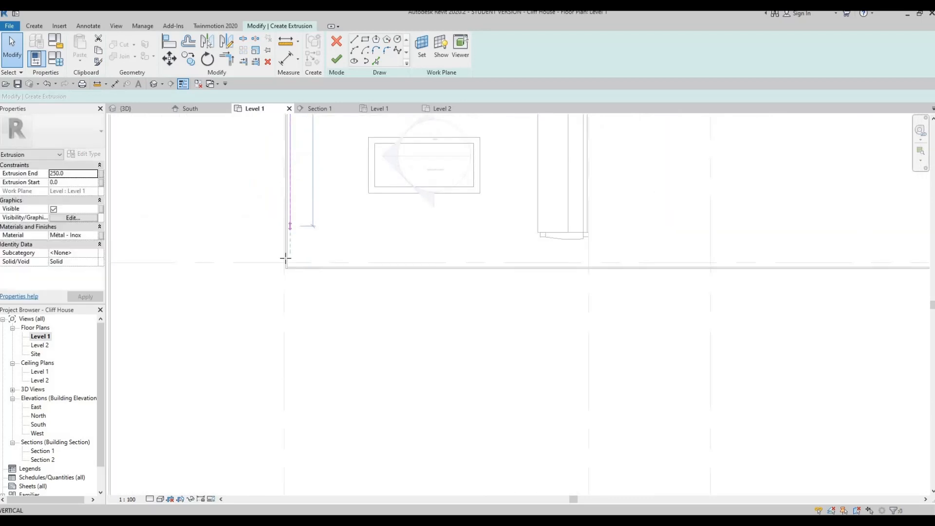
{"action": "left_click_drag", "start_coordinate": [285, 259], "coordinate": [301, 261]}
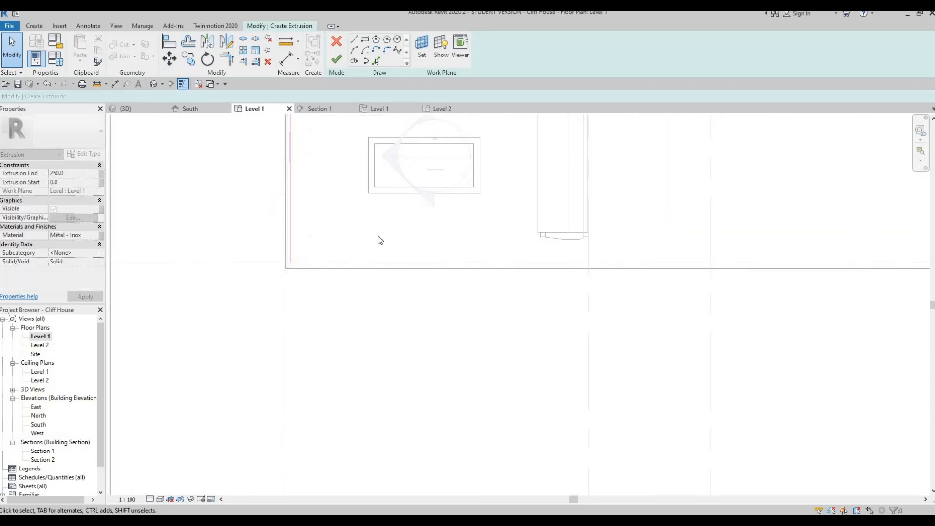
- Create a sketch line along the front glazed wall by picking grid line D
{"action": "scroll", "coordinate": [381, 273], "scroll_direction": "down", "scroll_amount": 3}
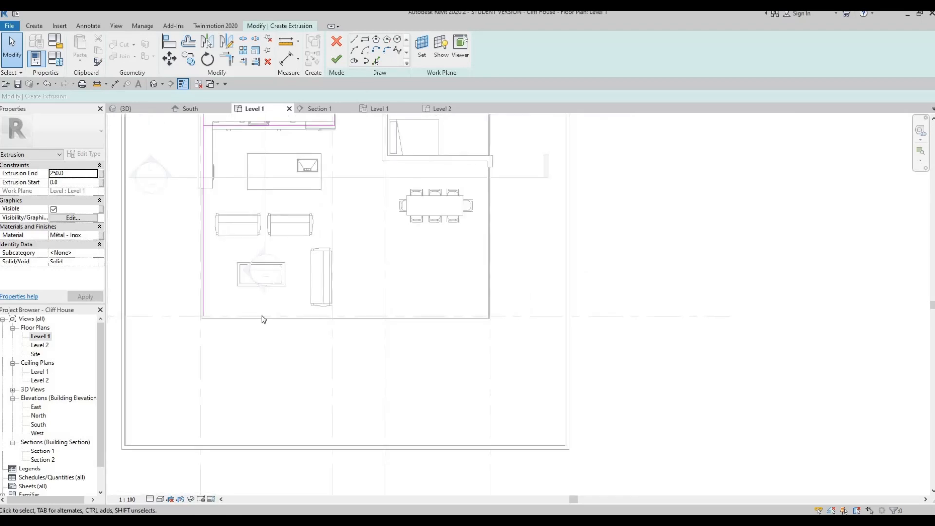
{"action": "key", "text": "p"}
{"action": "key", "text": "l"}
{"action": "scroll", "coordinate": [261, 315], "scroll_direction": "up", "scroll_amount": 2}
{"action": "scroll", "coordinate": [409, 335], "scroll_direction": "down", "scroll_amount": 4}
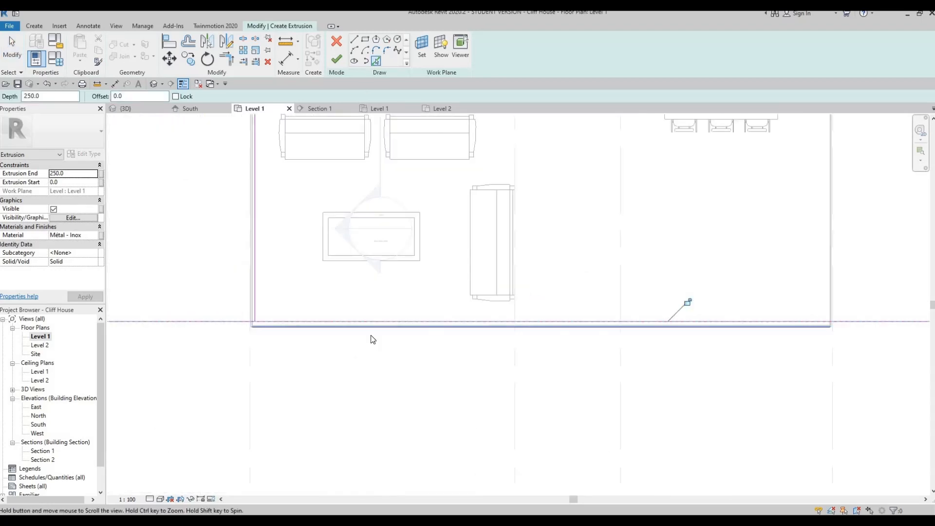
{"action": "scroll", "coordinate": [526, 285], "scroll_direction": "up", "scroll_amount": 4}
{"action": "scroll", "coordinate": [526, 282], "scroll_direction": "up", "scroll_amount": 2}
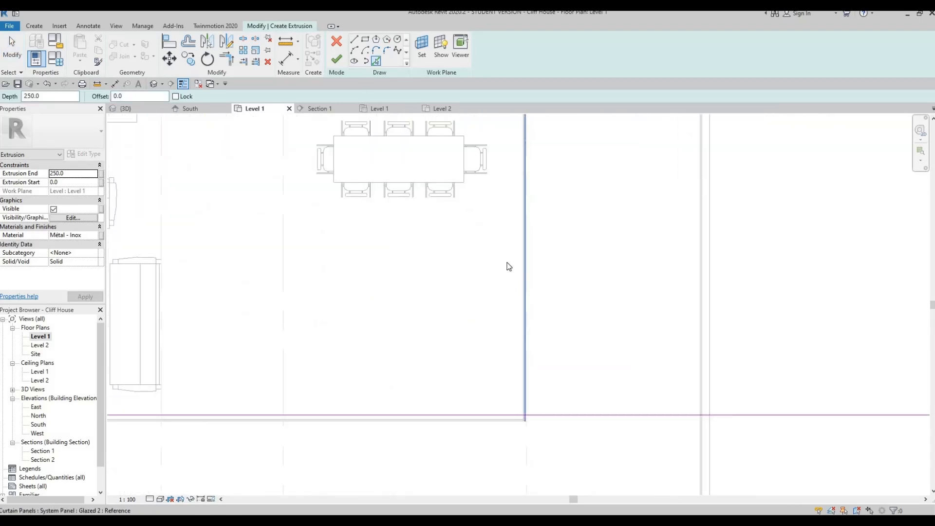
{"action": "scroll", "coordinate": [505, 265], "scroll_direction": "up", "scroll_amount": 3}
{"action": "scroll", "coordinate": [464, 146], "scroll_direction": "down", "scroll_amount": 3}
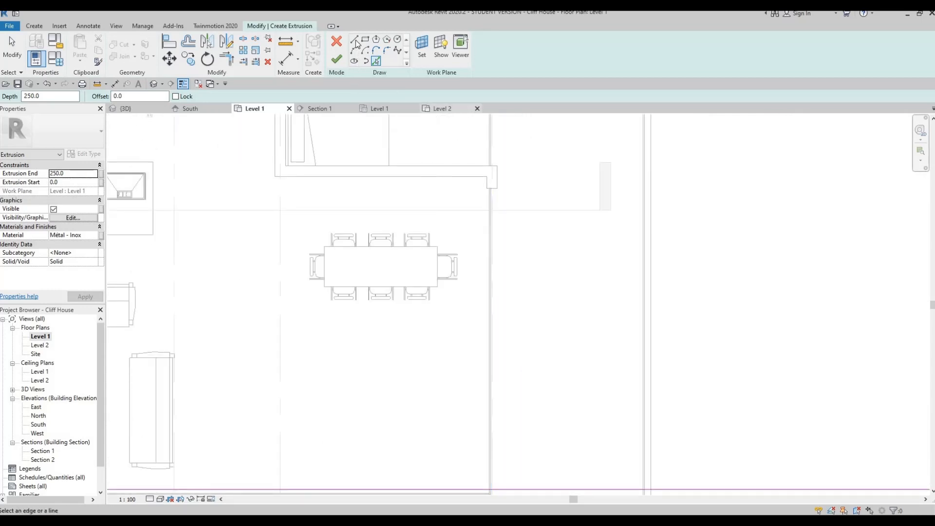
- Draw a sketch line beside the dining-side glazing, from the end of the bedroom wall to the front sketch line
{"action": "key", "text": "l"}
{"action": "key", "text": "i"}
{"action": "left_click", "coordinate": [490, 177]}
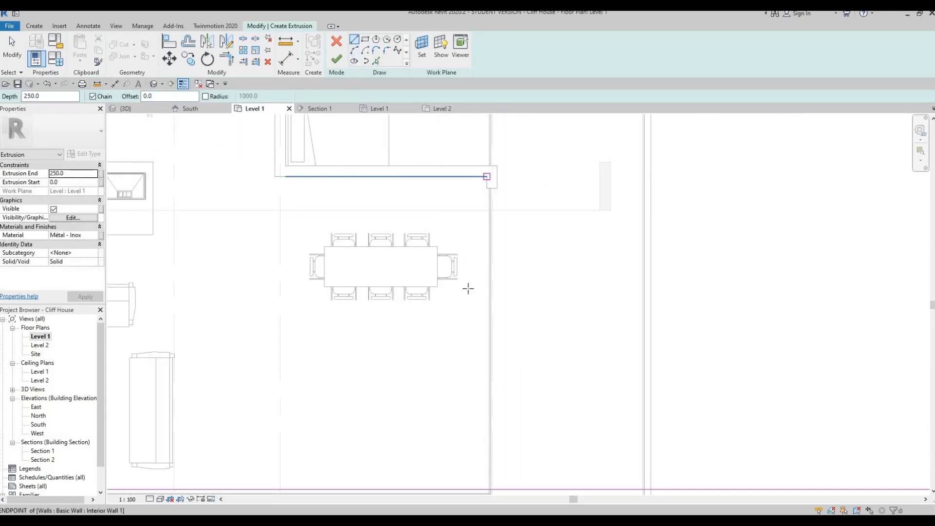
{"action": "scroll", "coordinate": [484, 263], "scroll_direction": "down", "scroll_amount": 1}
{"action": "scroll", "coordinate": [489, 278], "scroll_direction": "up", "scroll_amount": 5}
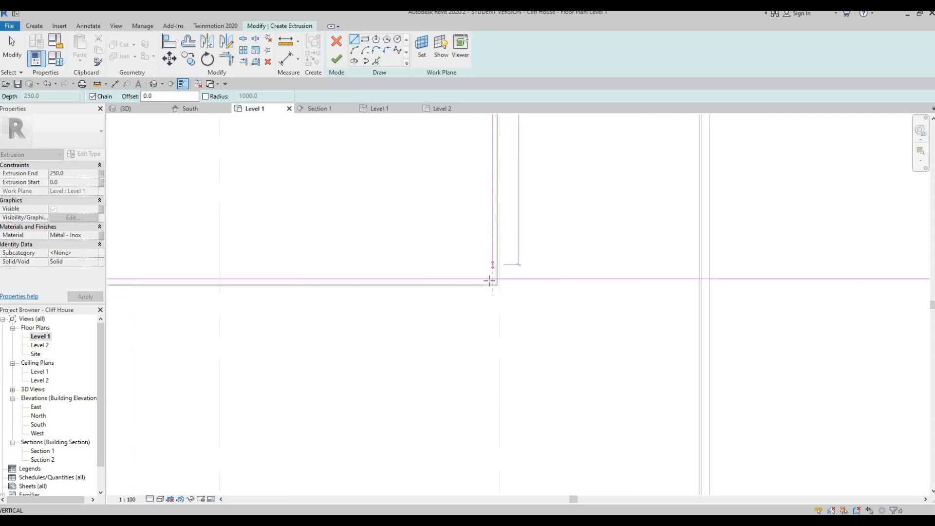
{"action": "scroll", "coordinate": [453, 340], "scroll_direction": "down", "scroll_amount": 5}
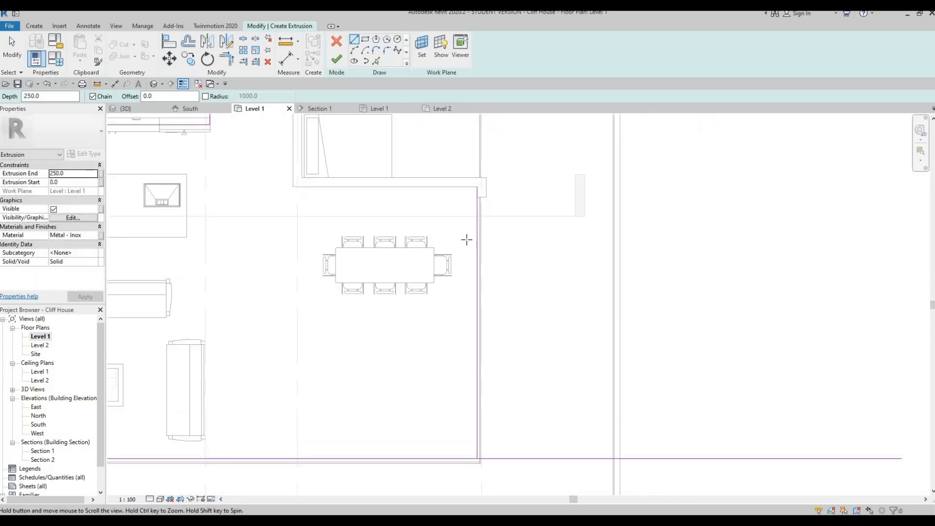
- Draw a sketch line along the bedroom wall's face behind the dining table, from the dining-side line to the wall's far corner
{"action": "scroll", "coordinate": [465, 238], "scroll_direction": "up", "scroll_amount": 2}
{"action": "left_click", "coordinate": [354, 40]}
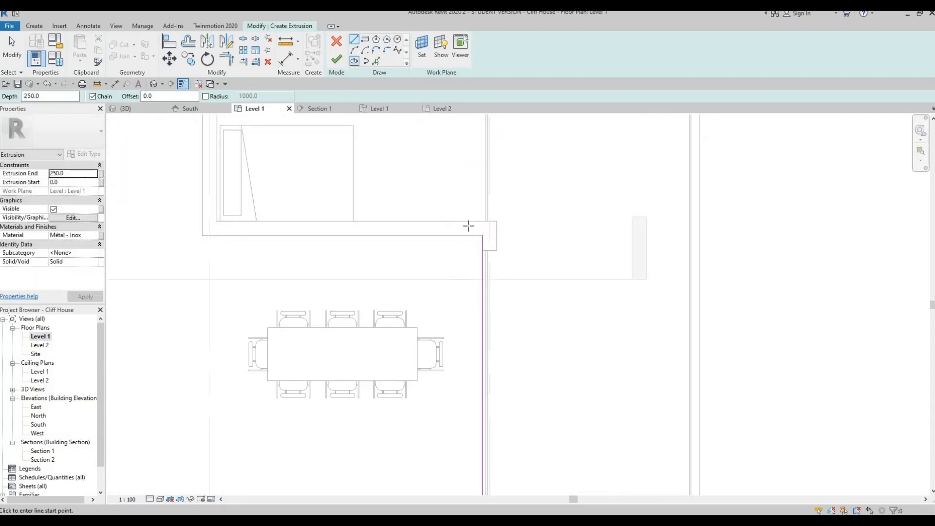
{"action": "left_click", "coordinate": [483, 236]}
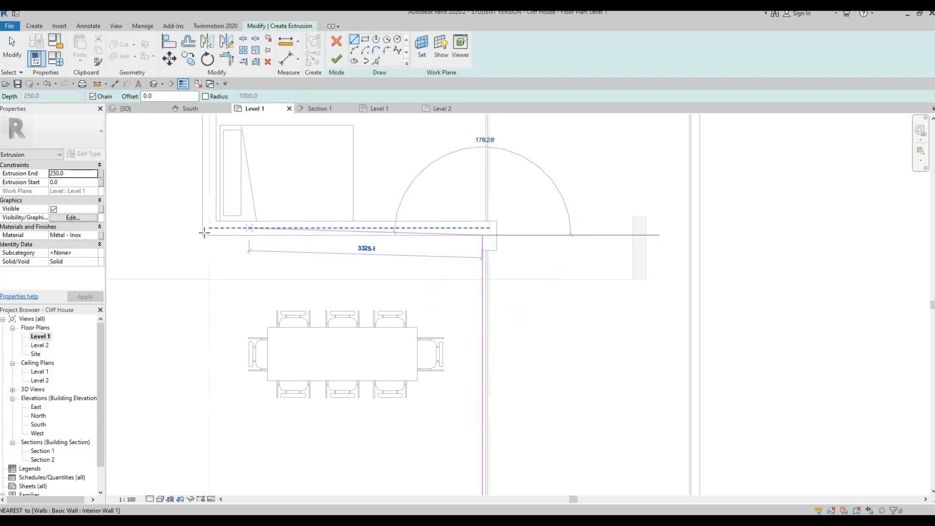
{"action": "left_click", "coordinate": [204, 266]}
{"action": "key", "text": "Escape"}
{"action": "key", "text": "Escape"}
{"action": "middle_click_drag", "start_coordinate": [259, 264], "coordinate": [269, 255]}
{"action": "middle_click_drag", "start_coordinate": [344, 178], "coordinate": [356, 176]}
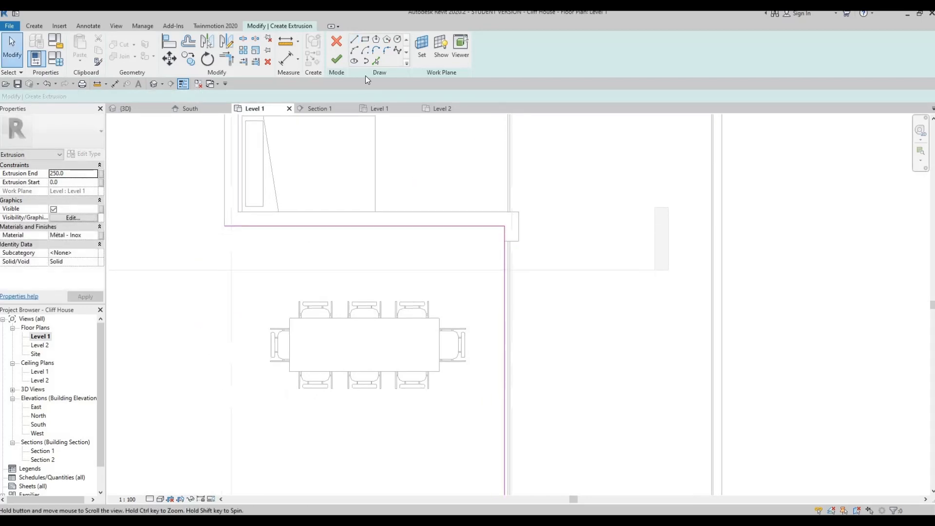
- Create sketch lines offset 650 mm inward from the bedroom-wall, dining-side and front lines using Pick Lines
{"action": "middle_click_drag", "start_coordinate": [368, 79], "coordinate": [373, 67]}
{"action": "key", "text": "p"}
{"action": "key", "text": "l"}
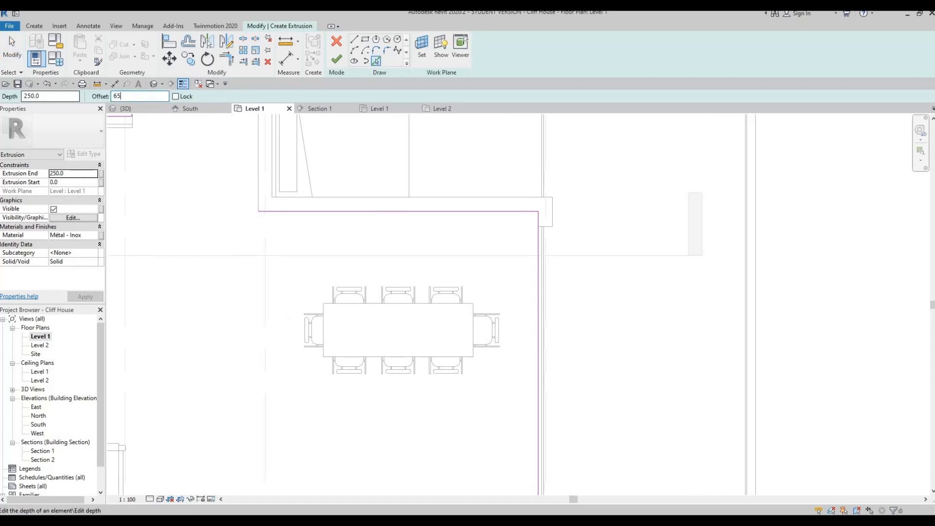
{"action": "key", "text": "Return"}
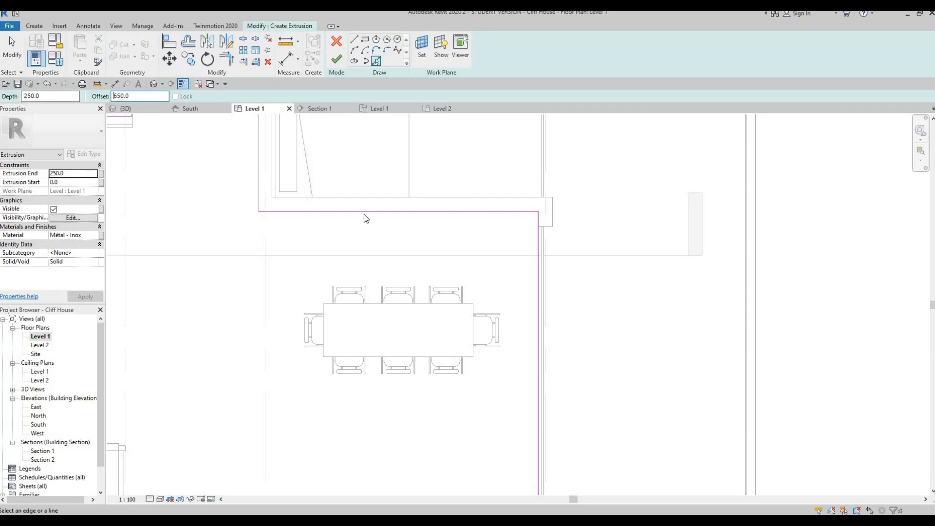
{"action": "left_click", "coordinate": [536, 296]}
{"action": "scroll", "coordinate": [404, 298], "scroll_direction": "down", "scroll_amount": 3}
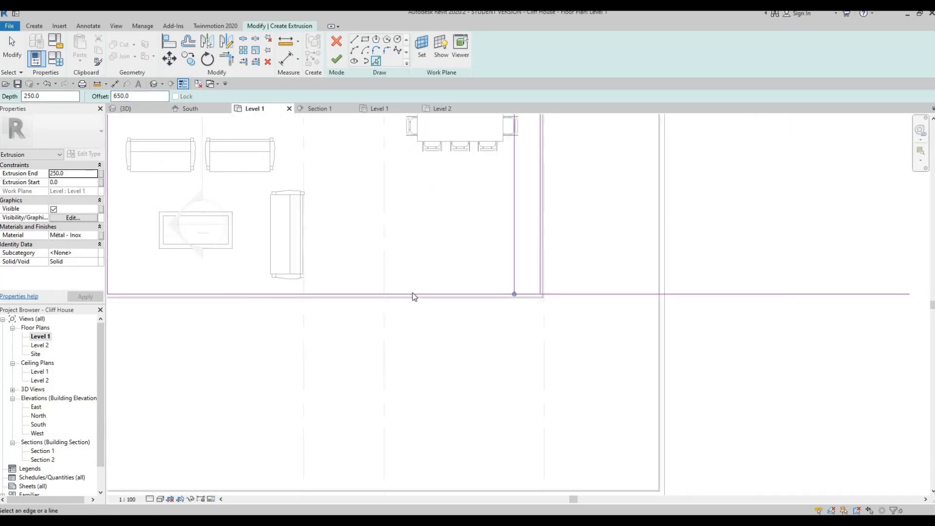
{"action": "scroll", "coordinate": [376, 290], "scroll_direction": "down", "scroll_amount": 2}
{"action": "middle_click_drag", "start_coordinate": [376, 290], "coordinate": [452, 294]}
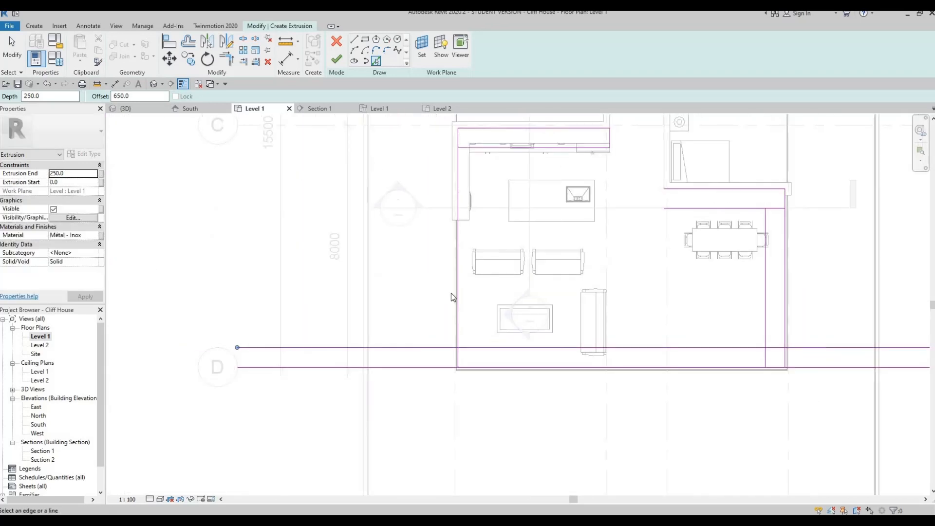
- Create a sketch line offset 650 mm inward from the line along the kitchen-side exterior wall
{"action": "left_click", "coordinate": [457, 291]}
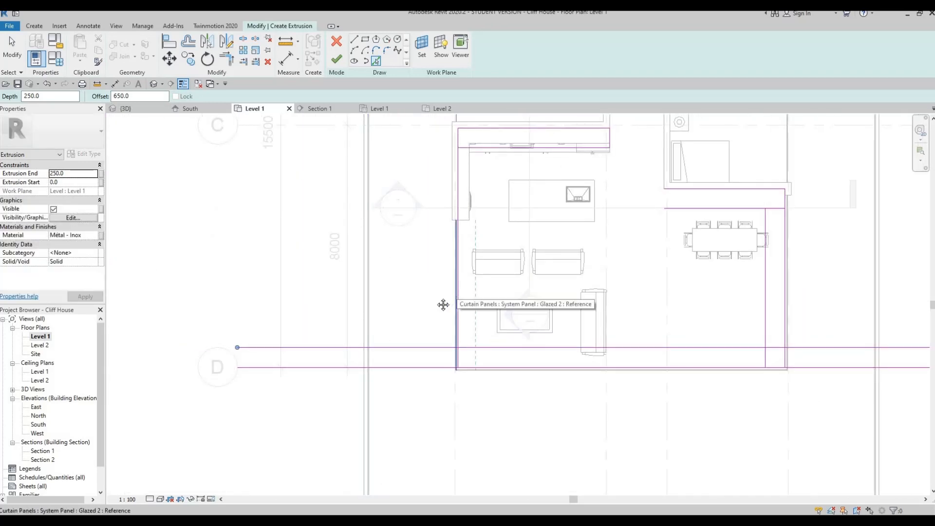
{"action": "mouse_move", "coordinate": [440, 298]}
{"action": "middle_mouse_down"}
{"action": "mouse_move", "coordinate": [417, 300]}
{"action": "mouse_move", "coordinate": [441, 293]}
{"action": "middle_mouse_up"}
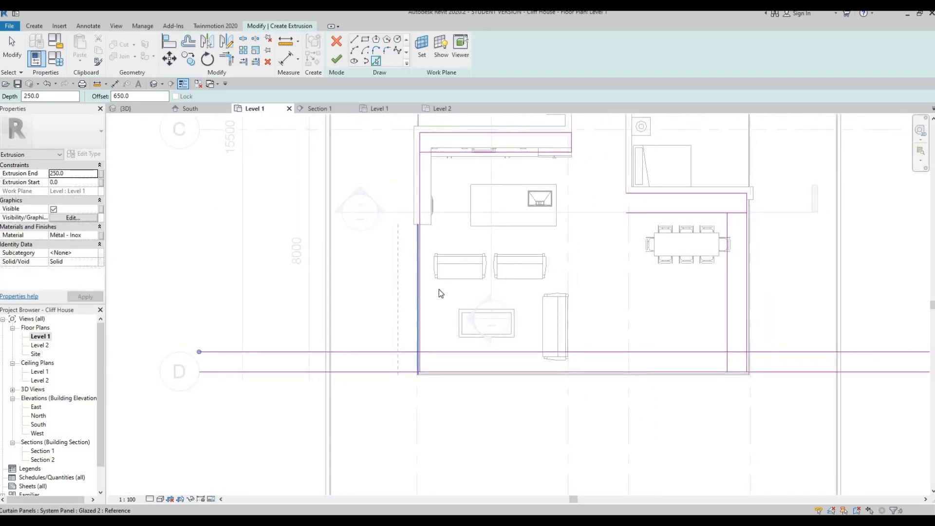
{"action": "scroll", "coordinate": [437, 148], "scroll_direction": "up", "scroll_amount": 3}
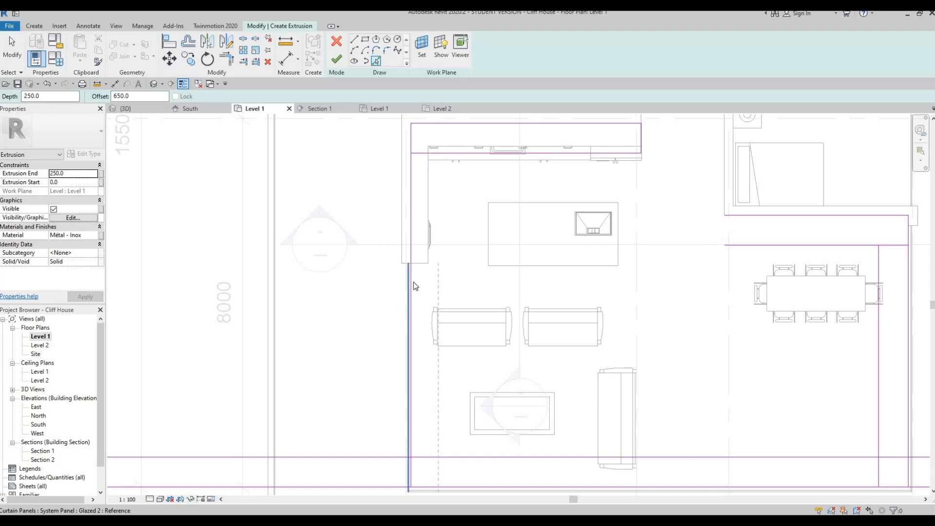
{"action": "scroll", "coordinate": [381, 278], "scroll_direction": "down", "scroll_amount": 3}
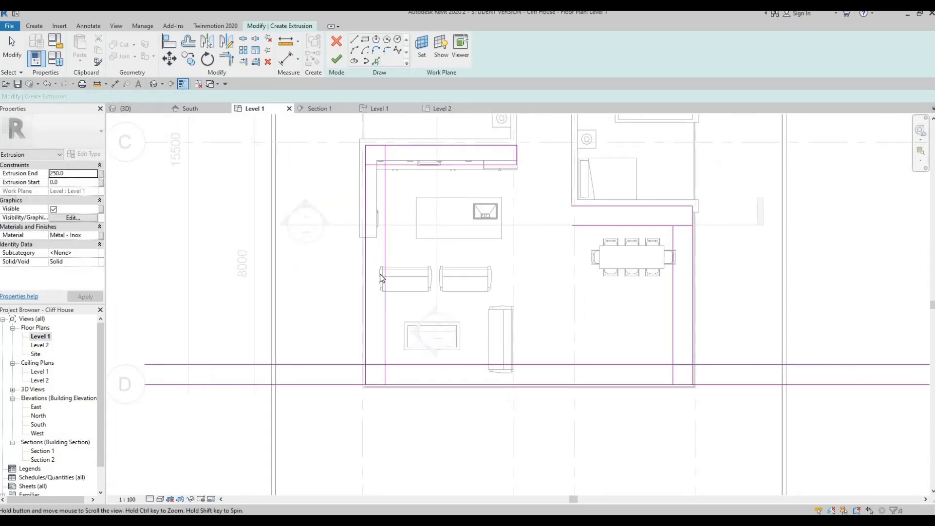
{"action": "key", "text": "Escape"}
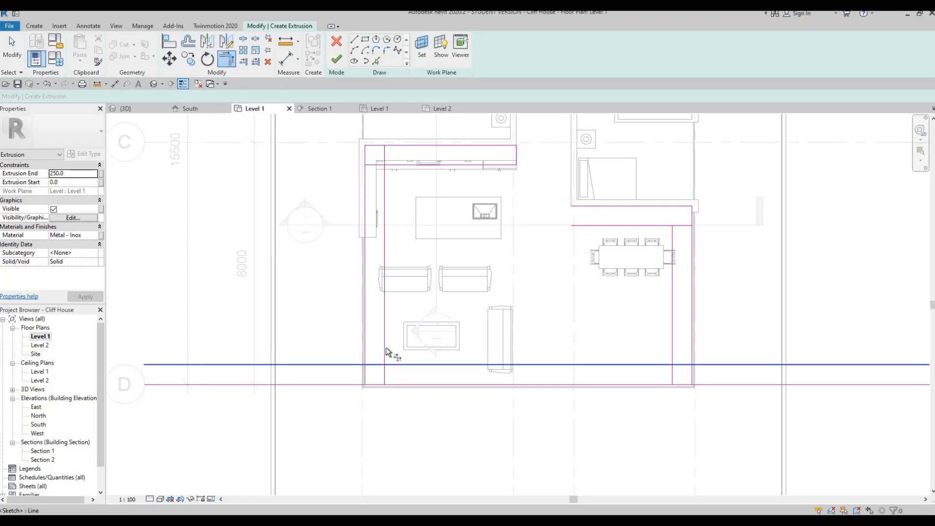
- Trim the inner and outer sketch lines into corners at the living-room front corner, and the outer lines at the dining-side front corner
{"action": "left_click", "coordinate": [387, 364]}
{"action": "left_click", "coordinate": [385, 373]}
{"action": "left_click", "coordinate": [369, 385]}
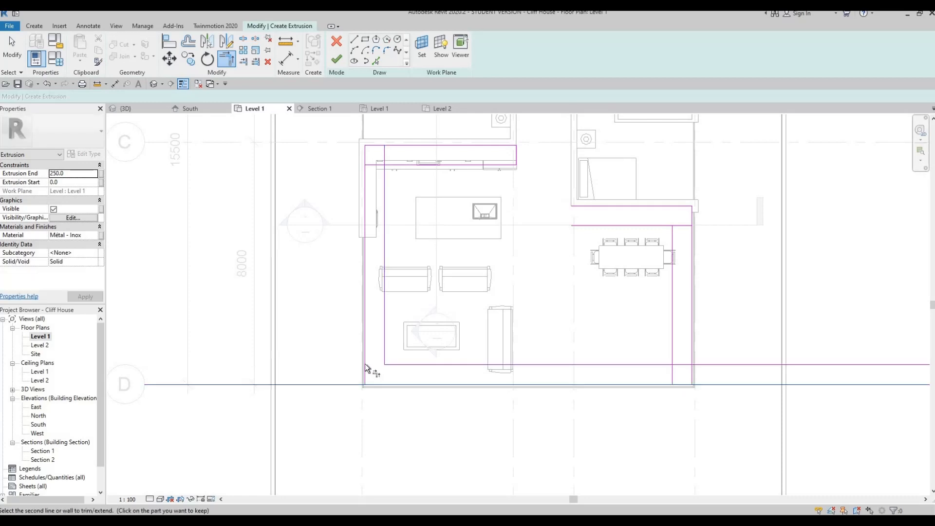
{"action": "left_click", "coordinate": [366, 366]}
{"action": "left_click", "coordinate": [685, 384]}
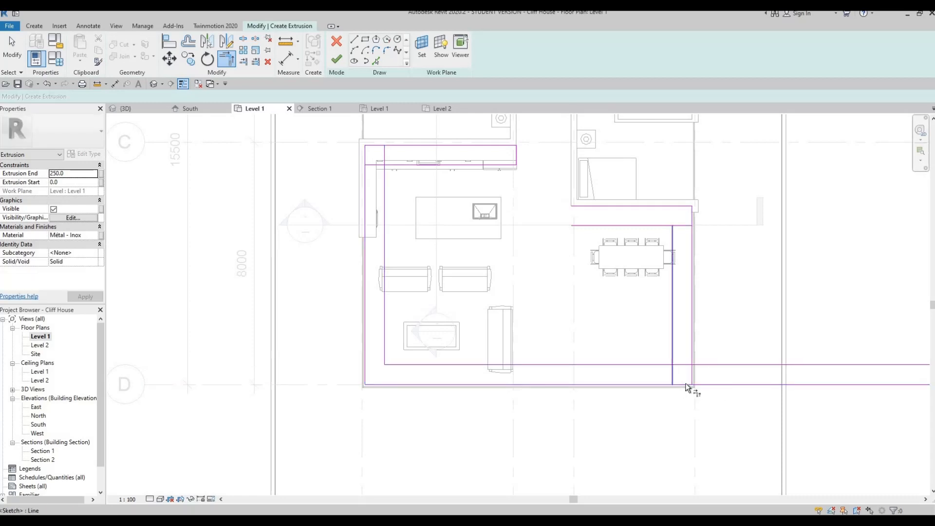
{"action": "left_click", "coordinate": [692, 379]}
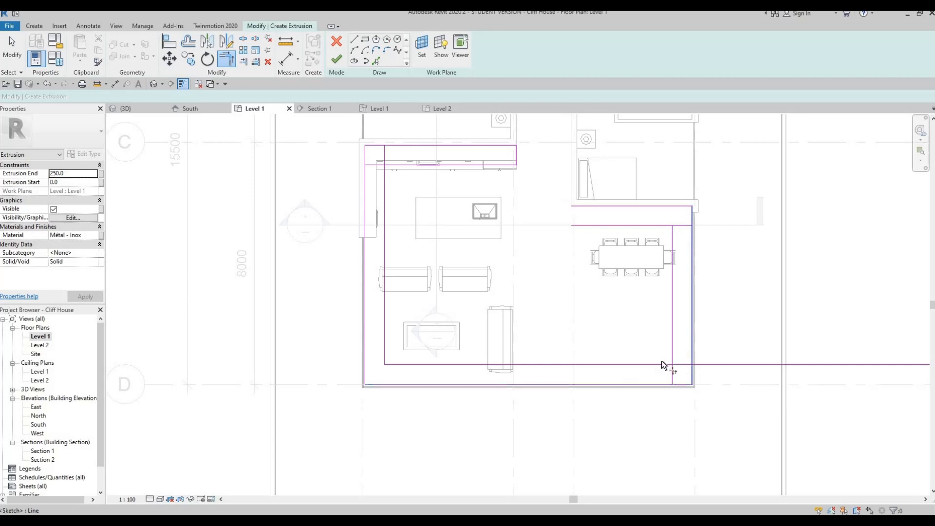
- Trim the inner offset sketch lines into corners at the dining-side front, the dining-side bedroom wall and the kitchen corner
{"action": "left_click", "coordinate": [665, 365]}
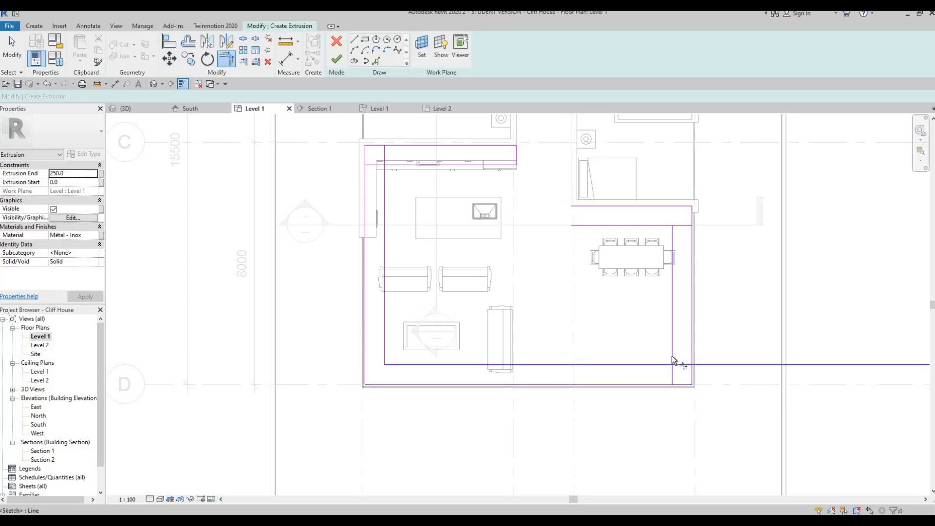
{"action": "left_click", "coordinate": [663, 225]}
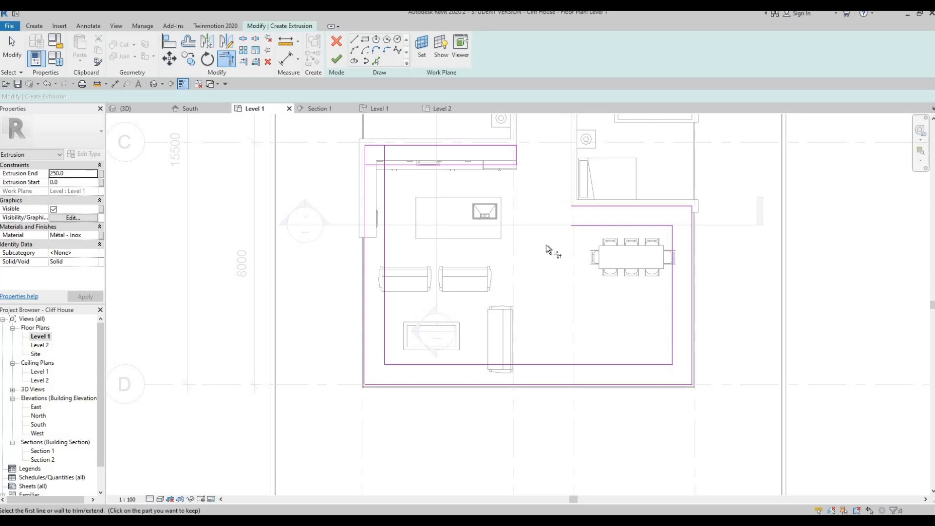
{"action": "scroll", "coordinate": [546, 245], "scroll_direction": "up", "scroll_amount": 3}
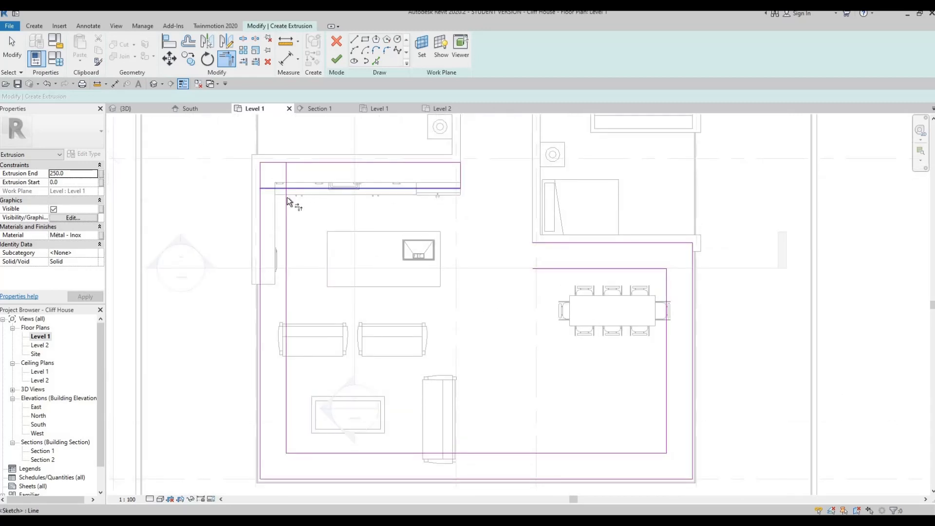
{"action": "left_click", "coordinate": [287, 197]}
{"action": "mouse_move", "coordinate": [351, 250]}
{"action": "middle_mouse_down"}
{"action": "mouse_move", "coordinate": [386, 260]}
{"action": "mouse_move", "coordinate": [340, 190]}
{"action": "middle_mouse_up"}
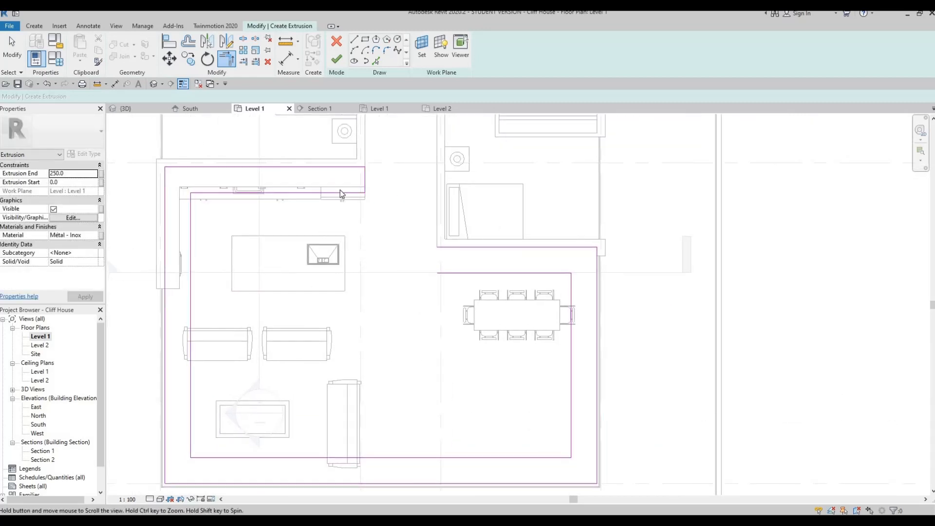
{"action": "scroll", "coordinate": [340, 190], "scroll_direction": "up", "scroll_amount": 2}
{"action": "key", "text": "Escape"}
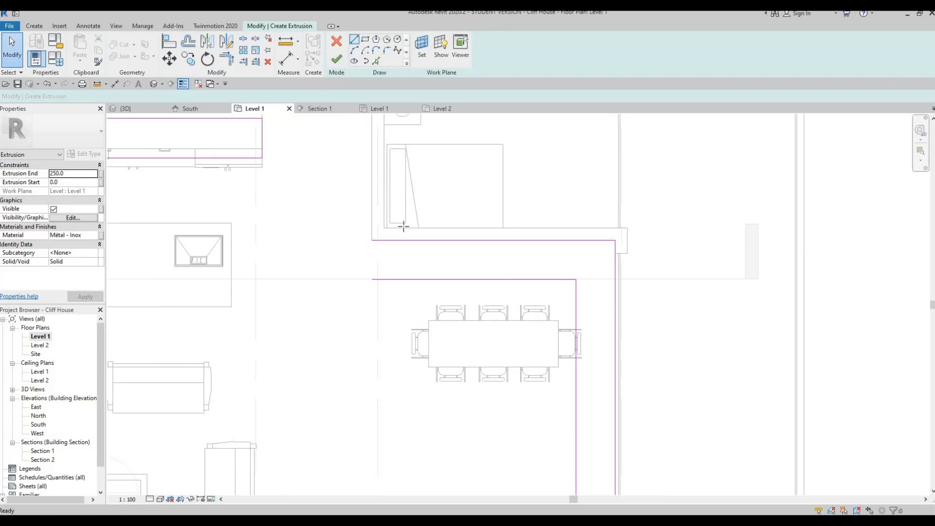
- Close the sketch with a line joining the inner and outer line ends below the bedroom wall's corner, and finish the extrusion
{"action": "key", "text": "l"}
{"action": "key", "text": "i"}
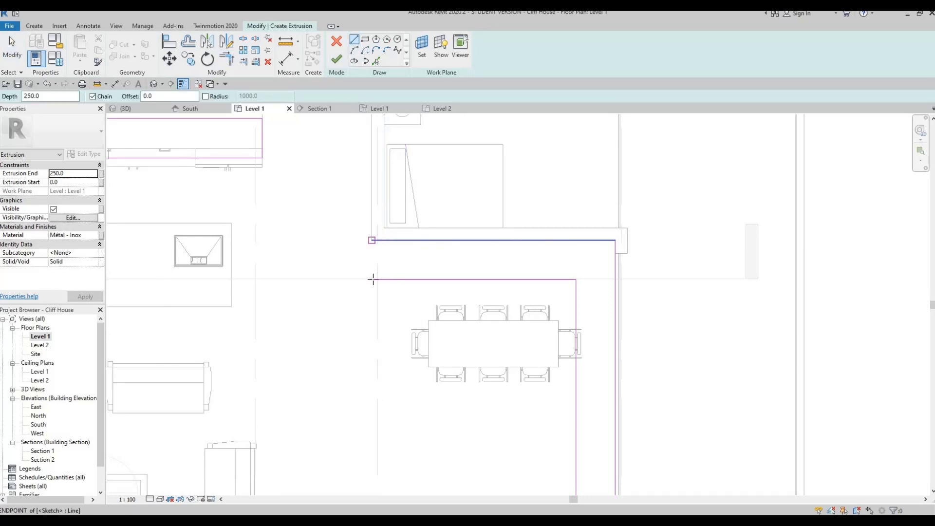
{"action": "left_click", "coordinate": [373, 279]}
{"action": "left_click", "coordinate": [372, 240]}
{"action": "key", "text": "Escape"}
{"action": "key", "text": "Escape"}
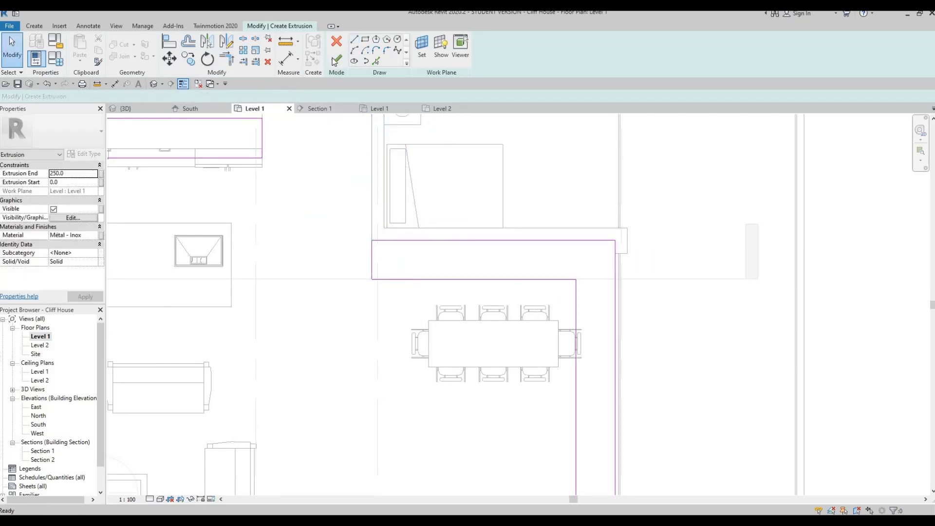
{"action": "left_click", "coordinate": [336, 60]}
{"action": "scroll", "coordinate": [348, 151], "scroll_direction": "down", "scroll_amount": 2}
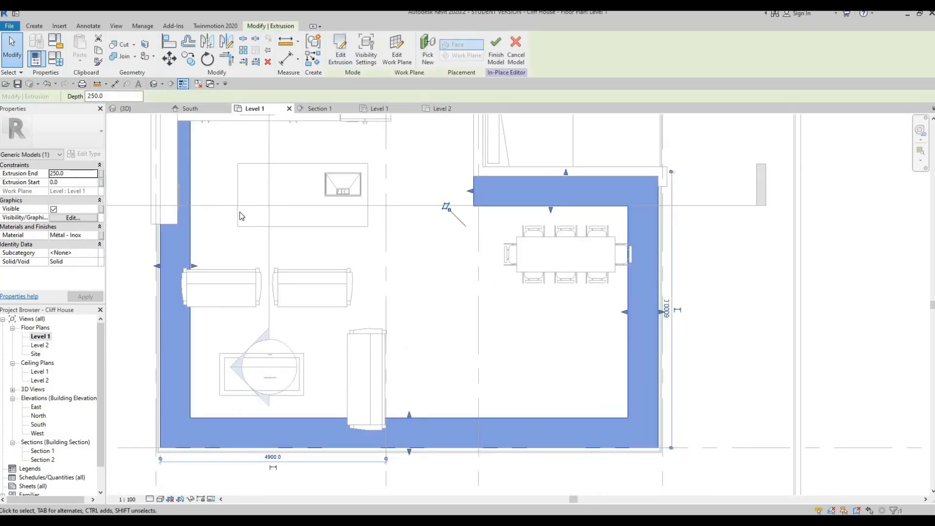
- In the 3D view, stretch the band extrusion's top face up to about 3000 mm and its underside to about 2824 mm
{"action": "left_click", "coordinate": [154, 84]}
{"action": "key", "text": "Escape"}
{"action": "middle_click_drag", "start_coordinate": [279, 263], "coordinate": [278, 344], "text": "shift"}
{"action": "left_click", "coordinate": [312, 324]}
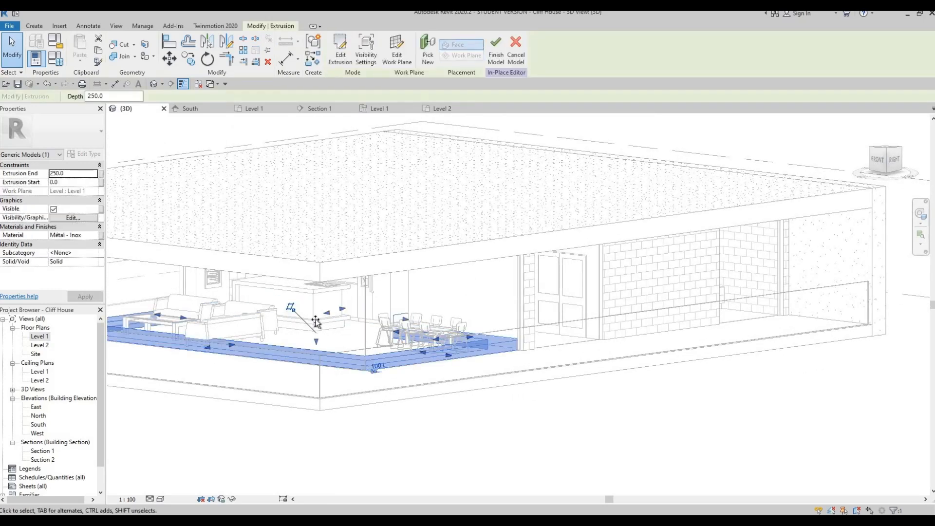
{"action": "left_click_drag", "start_coordinate": [324, 250], "coordinate": [325, 249]}
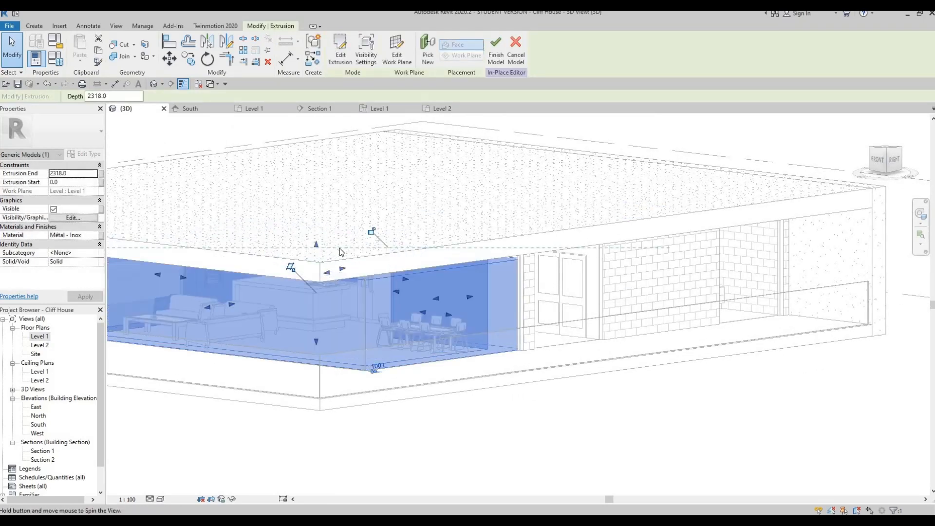
{"action": "middle_click_drag", "start_coordinate": [325, 250], "coordinate": [331, 249], "text": "shift"}
{"action": "scroll", "coordinate": [331, 248], "scroll_direction": "up", "scroll_amount": 2}
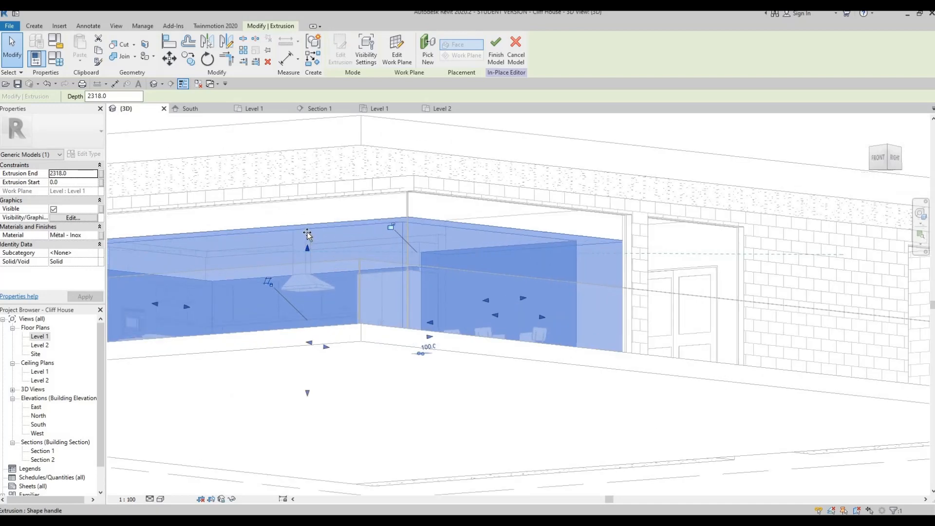
{"action": "left_click_drag", "start_coordinate": [308, 234], "coordinate": [311, 211]}
{"action": "left_click_drag", "start_coordinate": [340, 282], "coordinate": [341, 285]}
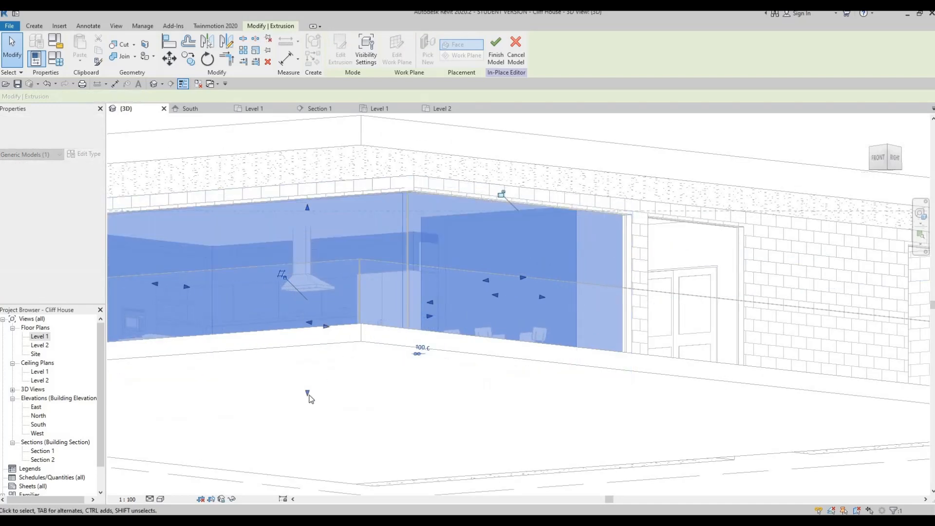
{"action": "left_click_drag", "start_coordinate": [308, 395], "coordinate": [329, 227]}
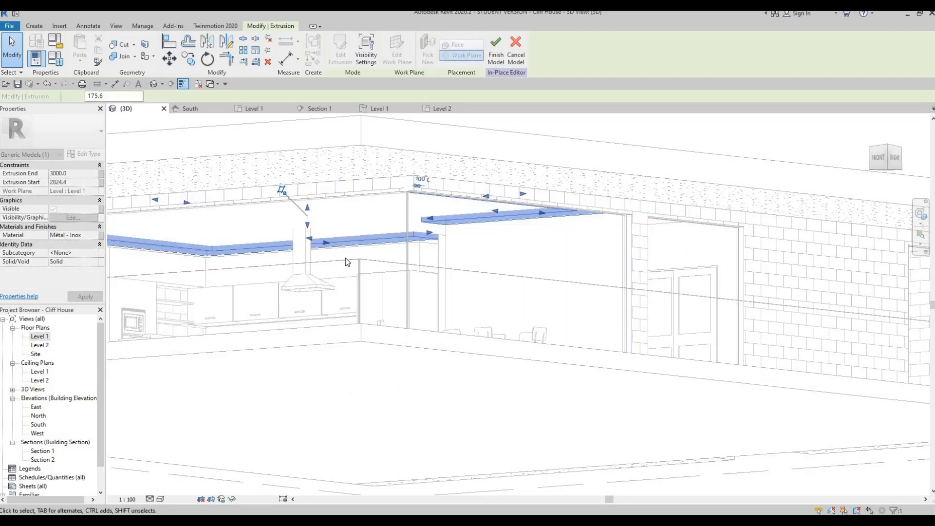
- Align the band extrusion's underside with the bottom of the wall above the kitchen-side opening
{"action": "middle_click_drag", "start_coordinate": [241, 254], "coordinate": [510, 206]}
{"action": "scroll", "coordinate": [331, 217], "scroll_direction": "up", "scroll_amount": 3}
{"action": "scroll", "coordinate": [390, 249], "scroll_direction": "up", "scroll_amount": 3}
{"action": "middle_click_drag", "start_coordinate": [390, 250], "coordinate": [462, 267]}
{"action": "scroll", "coordinate": [480, 271], "scroll_direction": "up", "scroll_amount": 1}
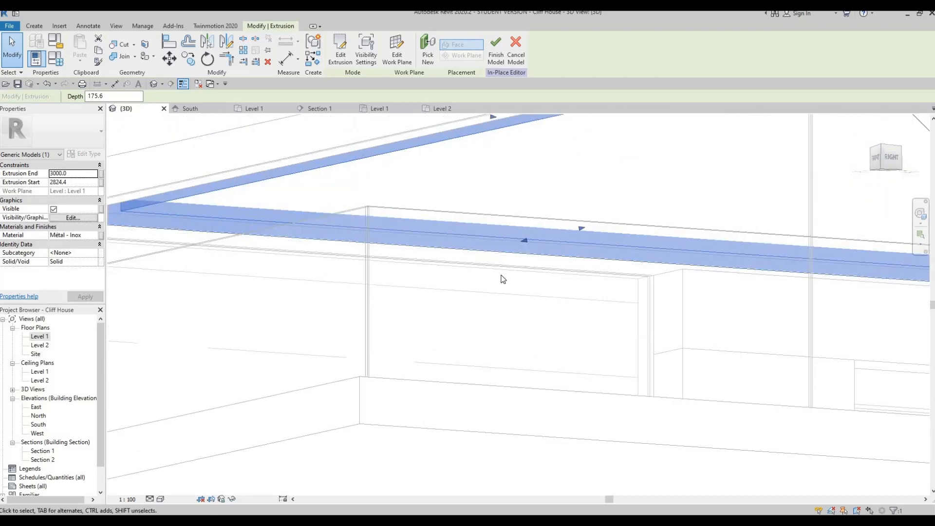
{"action": "middle_click_drag", "start_coordinate": [522, 265], "coordinate": [506, 264]}
{"action": "left_click", "coordinate": [530, 274]}
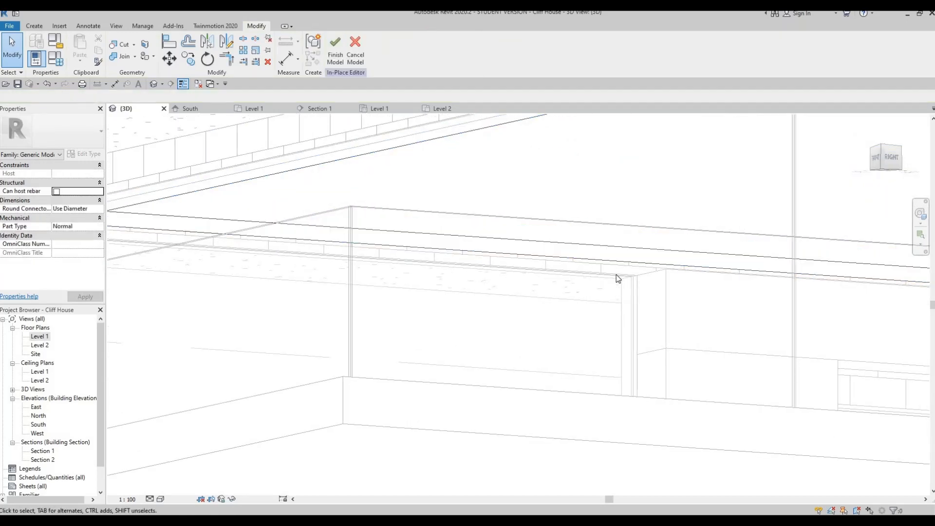
{"action": "key", "text": "a"}
{"action": "key", "text": "l"}
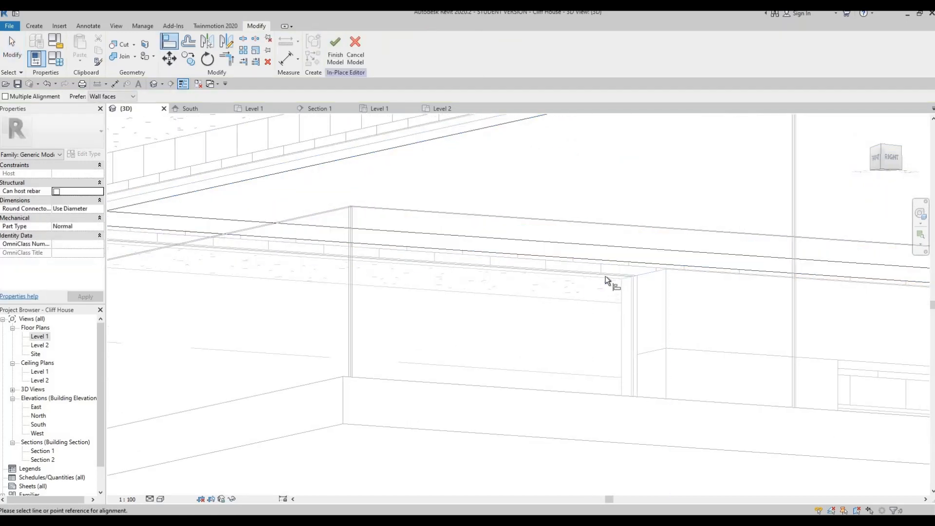
{"action": "left_click", "coordinate": [607, 252]}
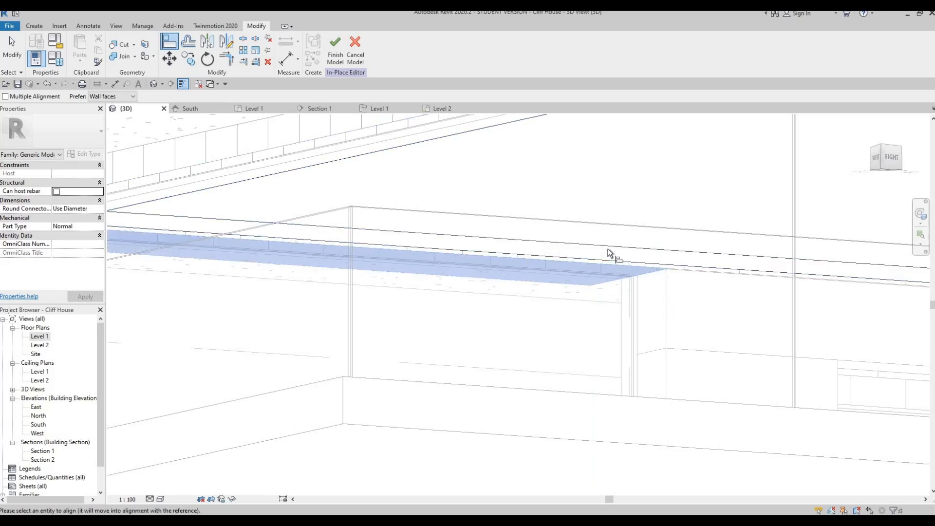
{"action": "left_click", "coordinate": [585, 286]}
{"action": "key", "text": "Escape"}
- Try to stretch the band extrusion's underside slightly upward
{"action": "scroll", "coordinate": [517, 273], "scroll_direction": "down", "scroll_amount": 3}
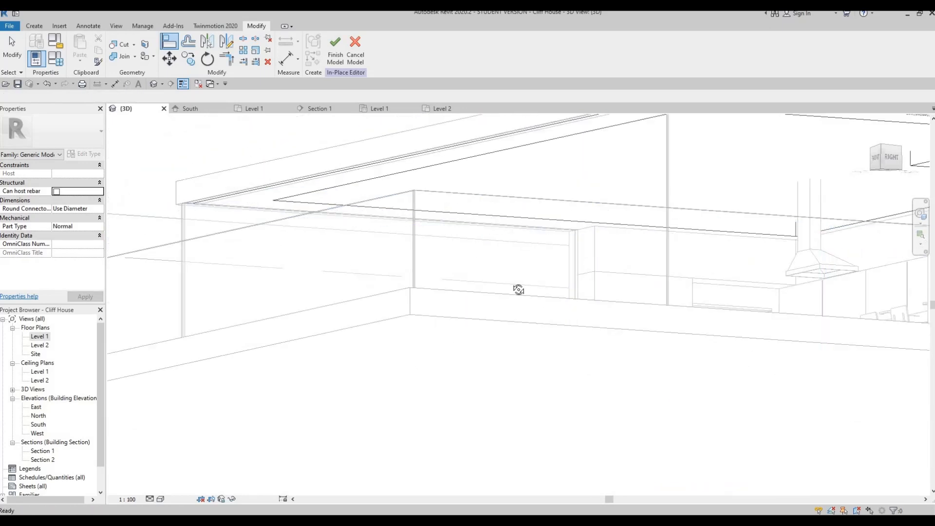
{"action": "middle_click_drag", "start_coordinate": [518, 291], "coordinate": [480, 205], "text": "shift"}
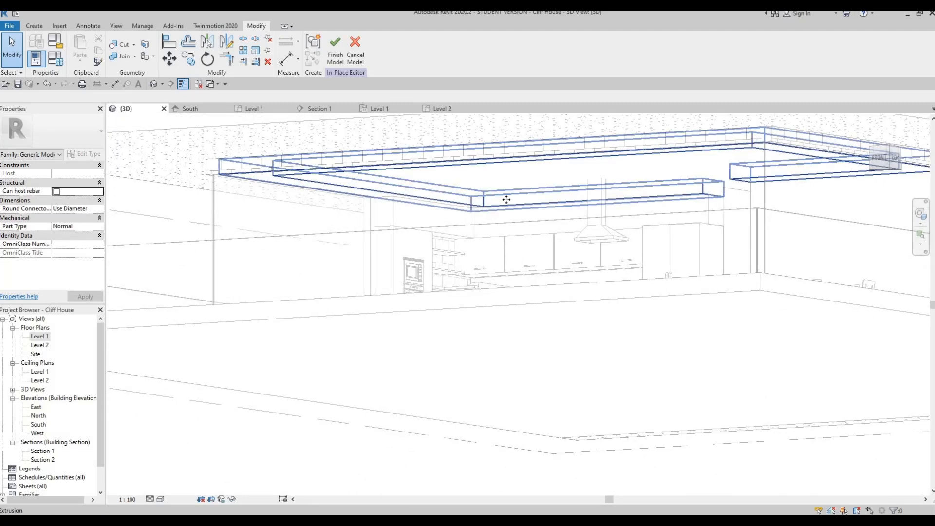
{"action": "left_click", "coordinate": [608, 185]}
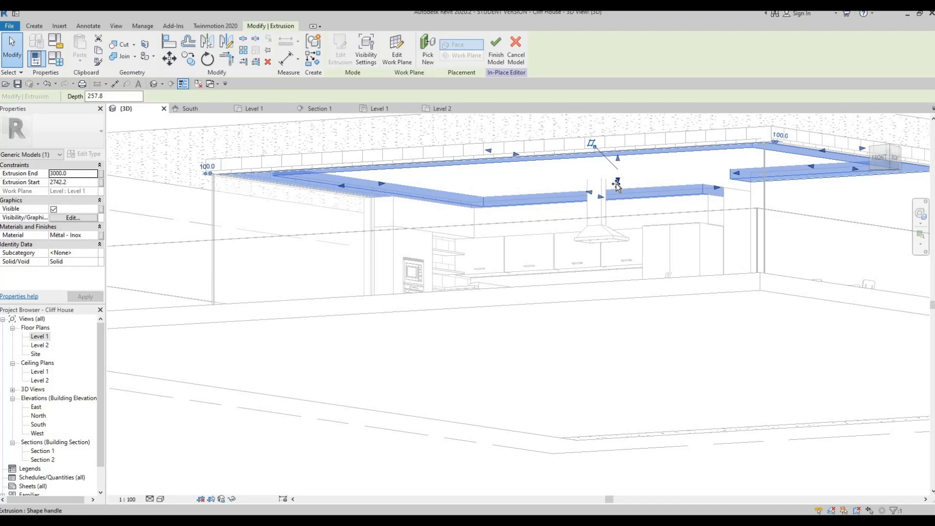
{"action": "left_click_drag", "start_coordinate": [616, 184], "coordinate": [617, 180]}
{"action": "key", "text": "Escape"}
- Realign the band's underside to the wall's bottom edge over the kitchen-side opening
{"action": "scroll", "coordinate": [542, 246], "scroll_direction": "up", "scroll_amount": 4}
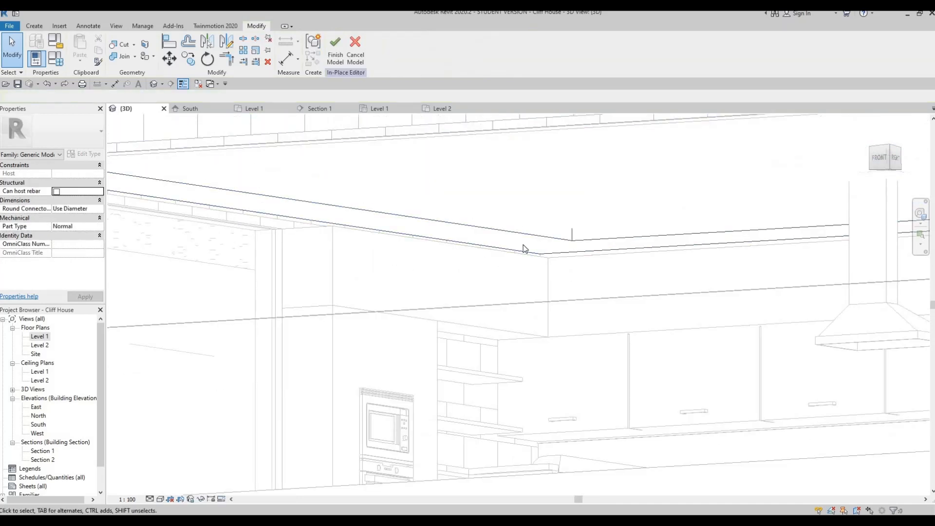
{"action": "middle_click_drag", "start_coordinate": [469, 255], "coordinate": [448, 257]}
{"action": "key", "text": "l"}
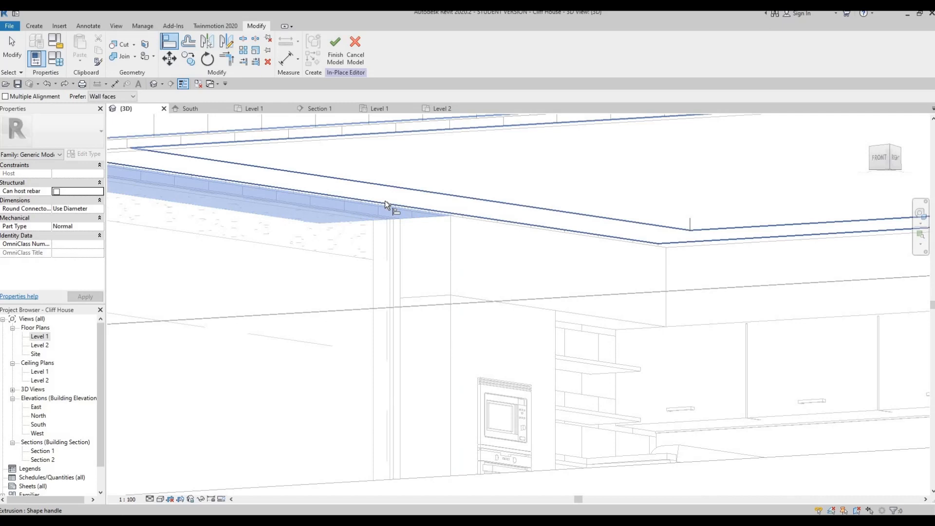
{"action": "left_click", "coordinate": [391, 206]}
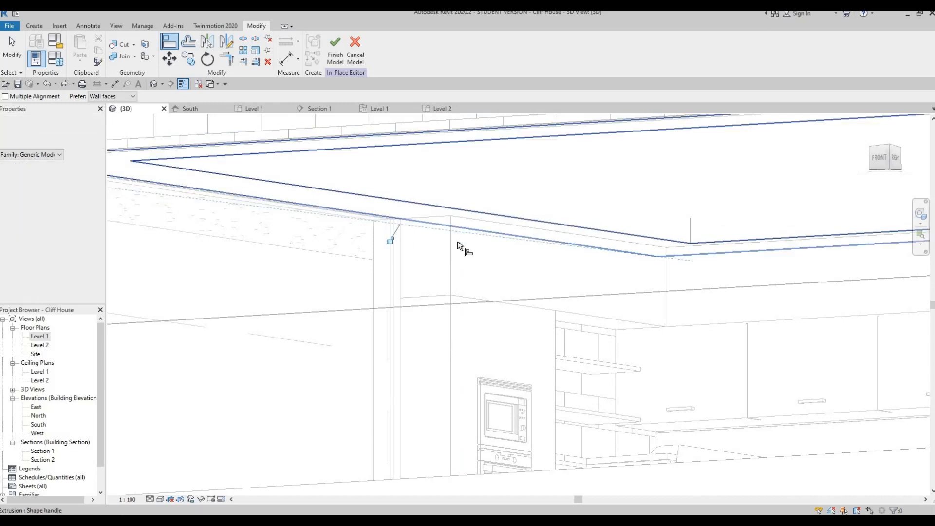
{"action": "left_click", "coordinate": [469, 259]}
{"action": "scroll", "coordinate": [505, 243], "scroll_direction": "down", "scroll_amount": 3}
{"action": "key", "text": "Escape"}
{"action": "key", "text": "Escape"}
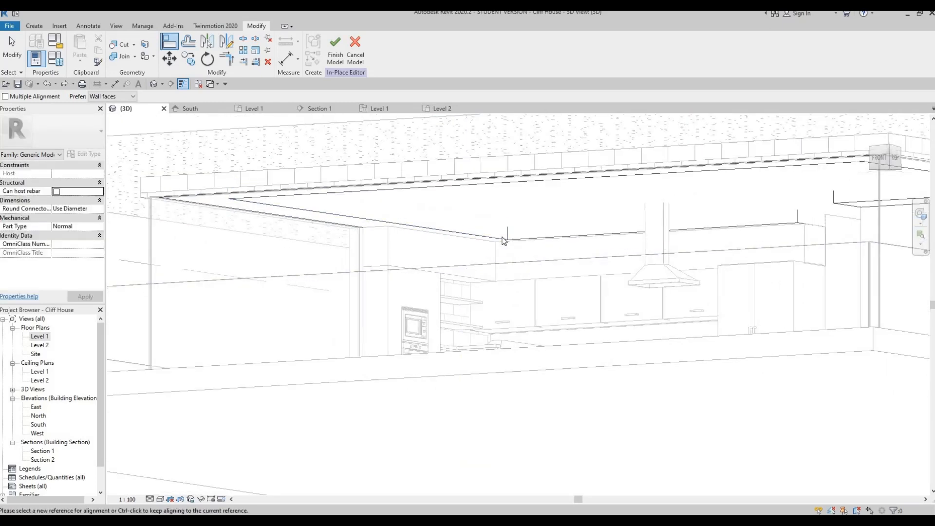
- Lower the band extrusion's top face to about 2833 mm
{"action": "left_click", "coordinate": [506, 237]}
{"action": "left_click", "coordinate": [663, 193]}
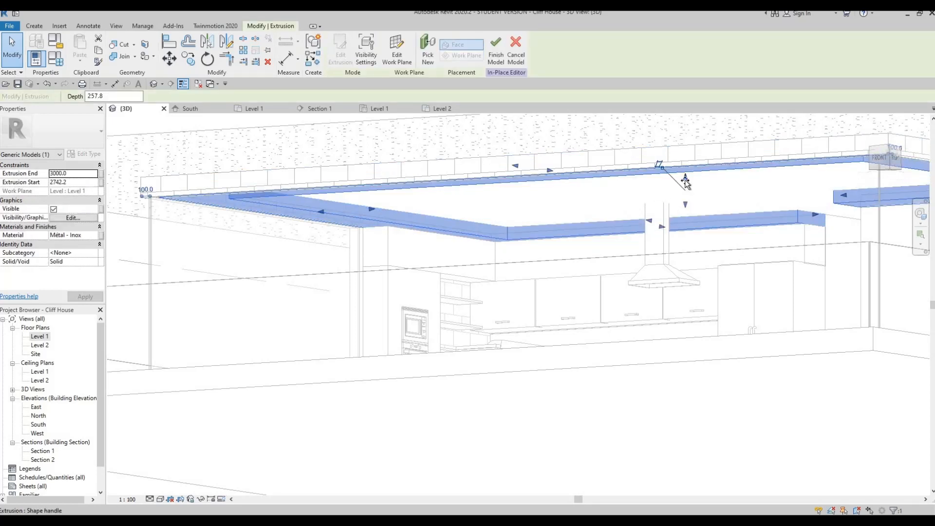
{"action": "left_click_drag", "start_coordinate": [686, 191], "coordinate": [685, 196]}
{"action": "left_click", "coordinate": [508, 256]}
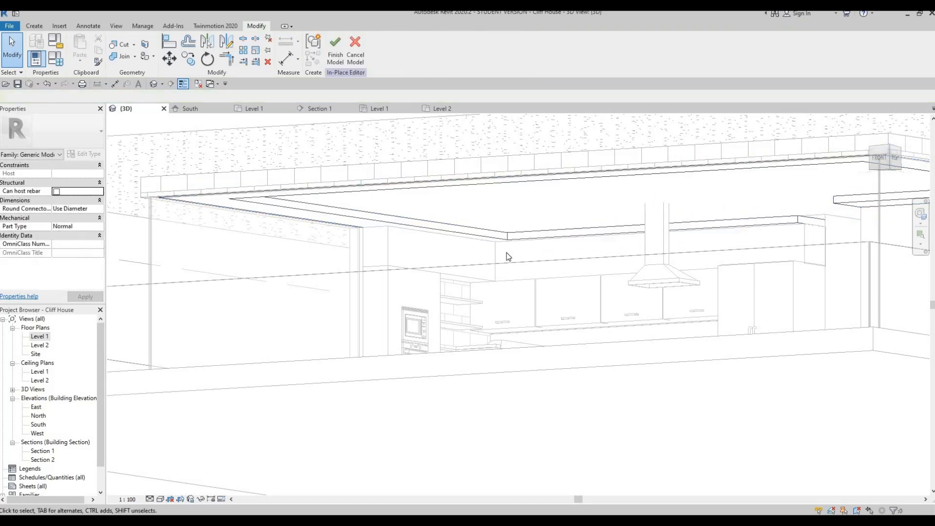
{"action": "key", "text": "l"}
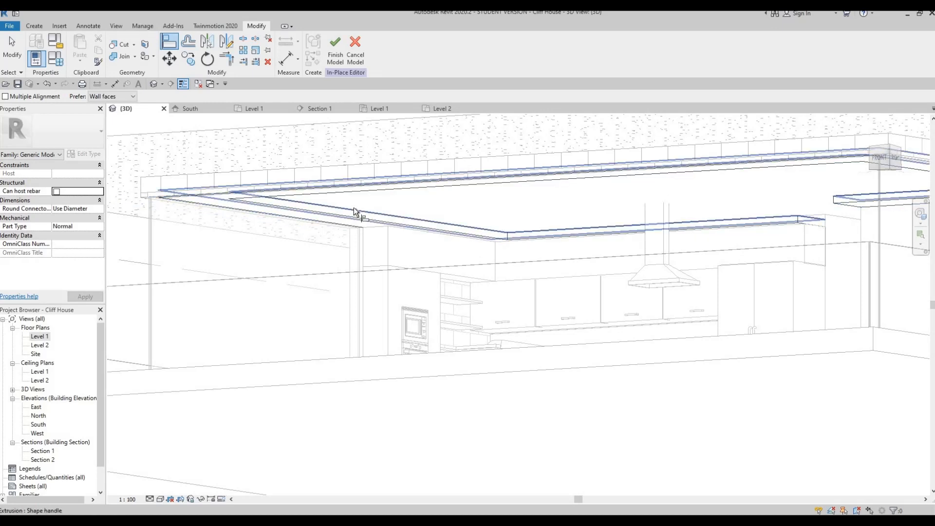
{"action": "left_click", "coordinate": [306, 168]}
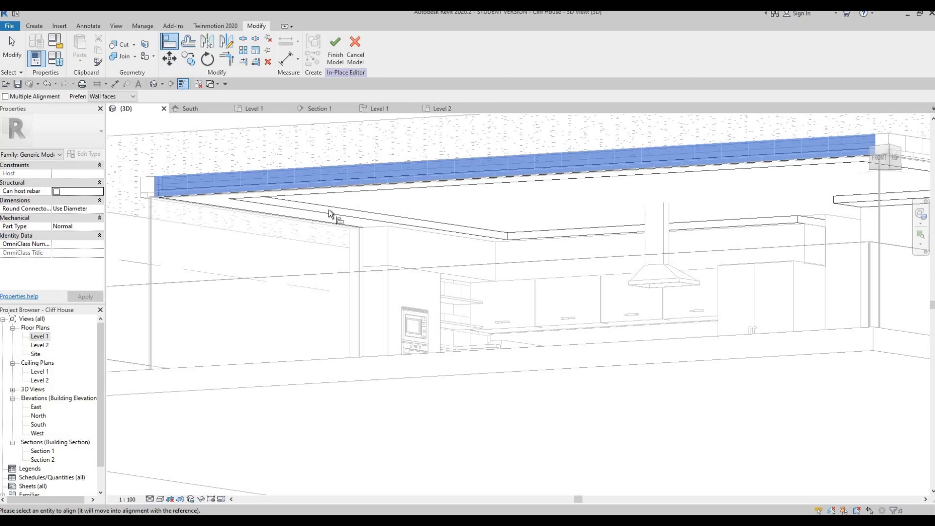
{"action": "key", "text": "Escape"}
{"action": "key", "text": "Escape"}
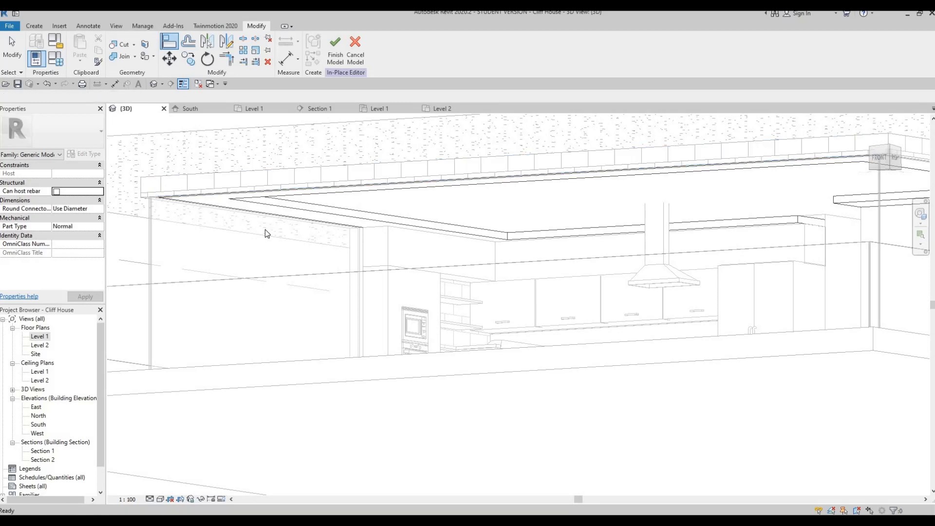
- Align the band extrusion's top face with the ceiling above the kitchen
{"action": "middle_click_drag", "start_coordinate": [265, 229], "coordinate": [491, 195], "text": "shift"}
{"action": "scroll", "coordinate": [491, 195], "scroll_direction": "up", "scroll_amount": 3}
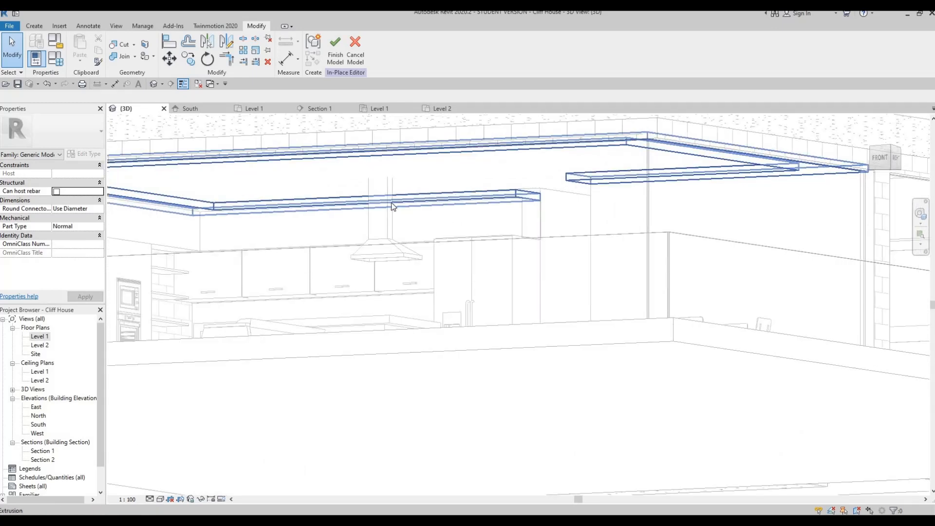
{"action": "left_click", "coordinate": [470, 193]}
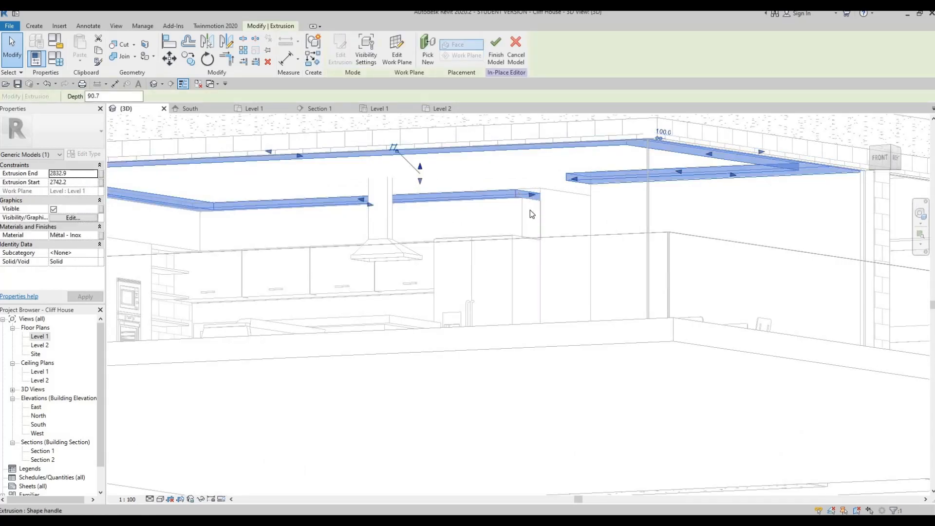
{"action": "key", "text": "a"}
{"action": "key", "text": "l"}
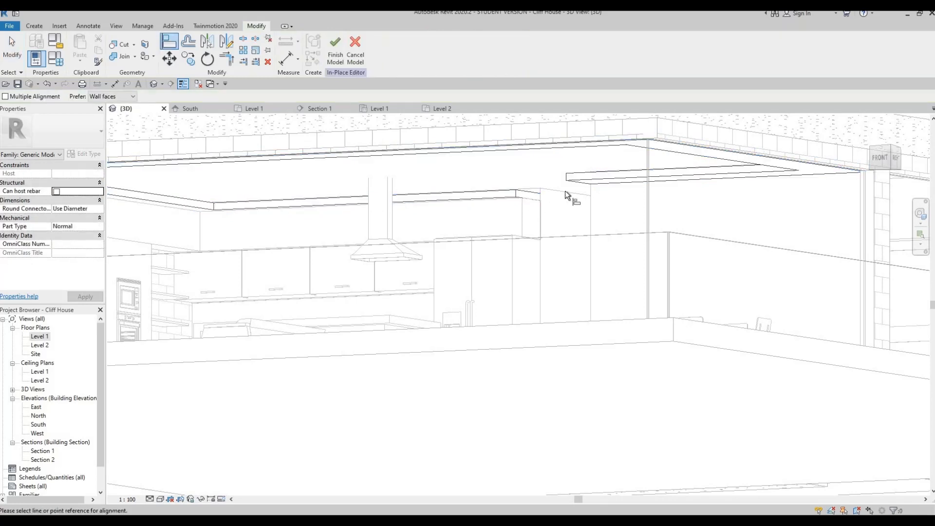
{"action": "left_click", "coordinate": [534, 193]}
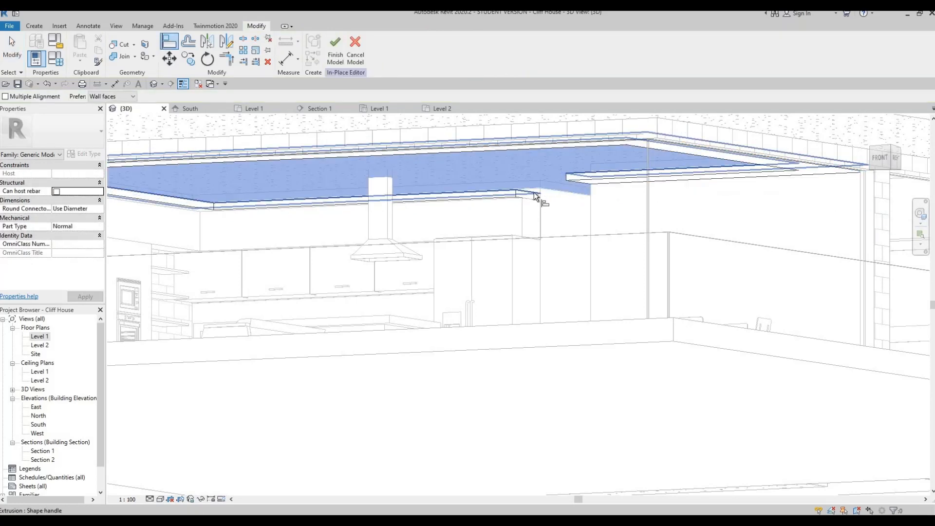
{"action": "left_click", "coordinate": [533, 194]}
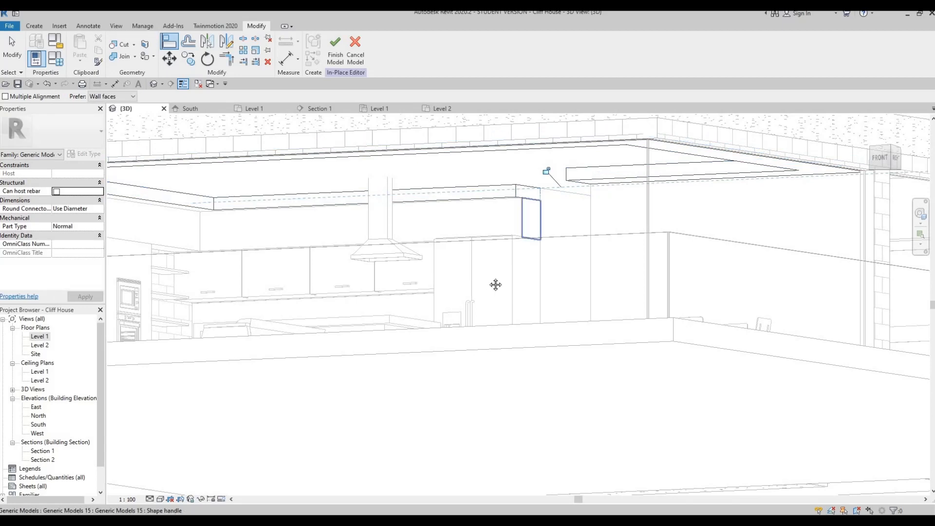
{"action": "key", "text": "Escape"}
{"action": "mouse_move", "coordinate": [443, 213]}
{"action": "middle_mouse_down", "text": "shift"}
{"action": "mouse_move", "coordinate": [463, 274]}
{"action": "mouse_move", "coordinate": [437, 267]}
{"action": "mouse_move", "coordinate": [437, 287]}
{"action": "mouse_move", "coordinate": [497, 269]}
{"action": "mouse_move", "coordinate": [651, 280]}
{"action": "mouse_move", "coordinate": [470, 294]}
{"action": "mouse_move", "coordinate": [566, 294]}
{"action": "mouse_move", "coordinate": [513, 294]}
{"action": "mouse_move", "coordinate": [475, 249]}
{"action": "mouse_move", "coordinate": [481, 222]}
{"action": "mouse_move", "coordinate": [430, 209]}
{"action": "mouse_move", "coordinate": [440, 229]}
{"action": "middle_mouse_up", "text": "shift"}
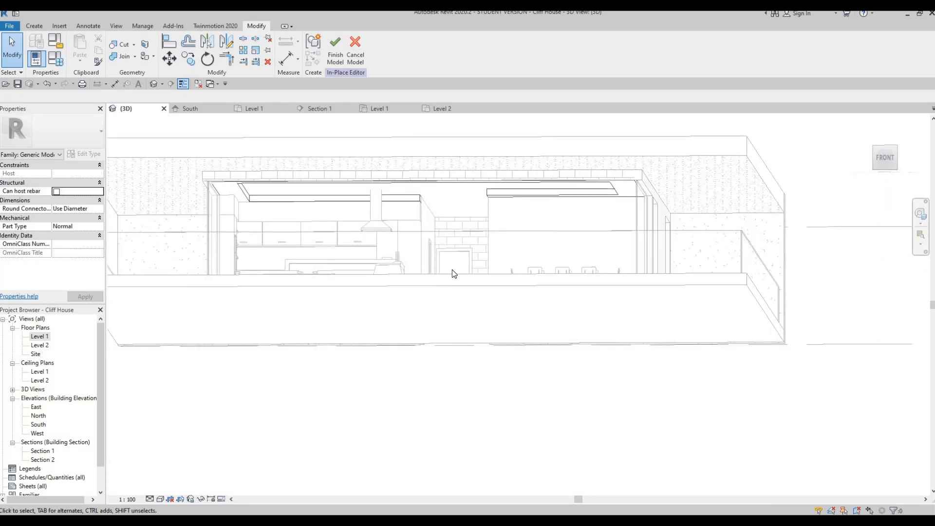
- Finish the in-place model of the ceiling band
{"action": "middle_click_drag", "start_coordinate": [453, 272], "coordinate": [373, 279], "text": "shift"}
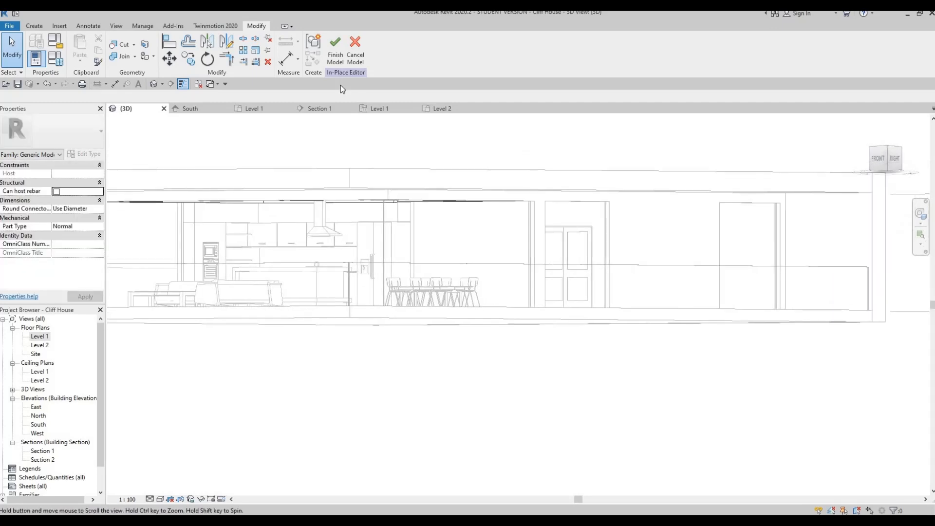
{"action": "left_click", "coordinate": [335, 49]}
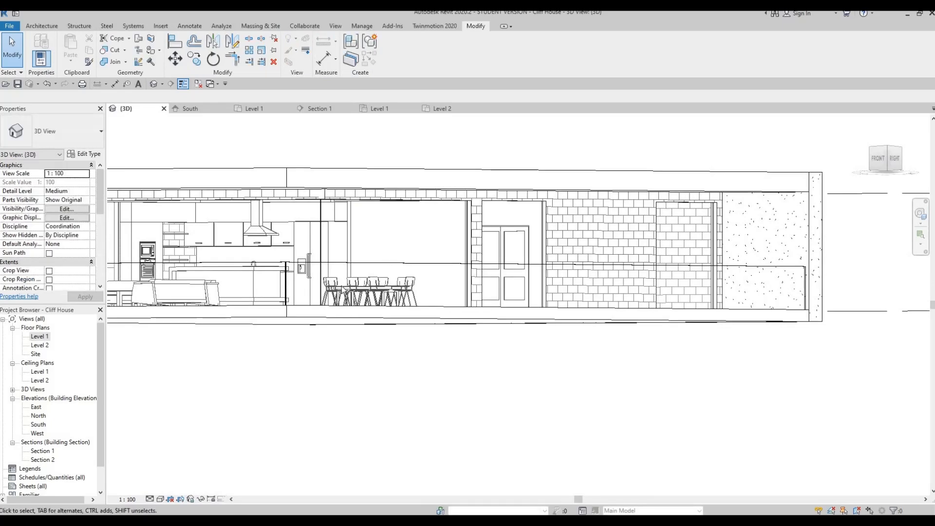
- Set the structure layer thickness of the Roof 1 type to 300 mm
{"action": "mouse_move", "coordinate": [487, 317]}
{"action": "middle_mouse_down", "text": "shift"}
{"action": "mouse_move", "coordinate": [462, 315]}
{"action": "mouse_move", "coordinate": [516, 265]}
{"action": "mouse_move", "coordinate": [495, 320]}
{"action": "middle_mouse_up", "text": "shift"}
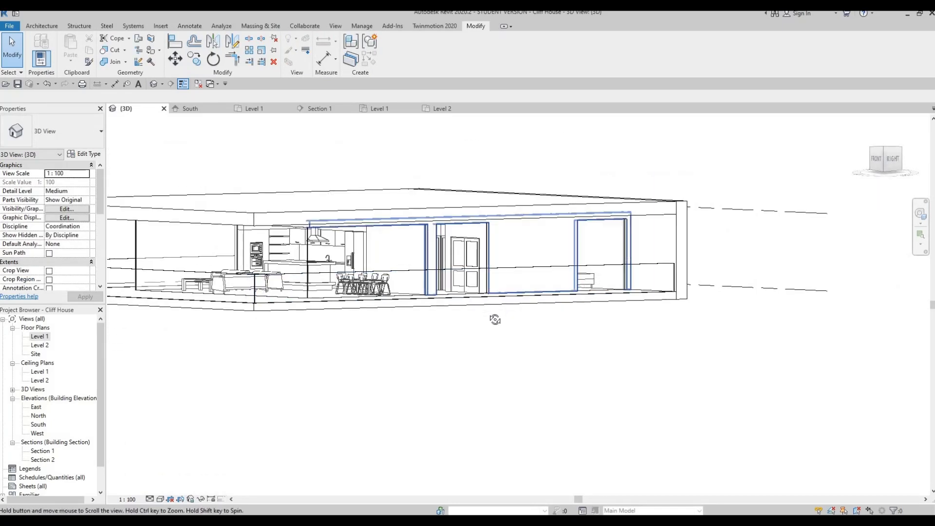
{"action": "middle_click_drag", "start_coordinate": [518, 267], "coordinate": [516, 288], "text": "shift"}
{"action": "scroll", "coordinate": [564, 241], "scroll_direction": "up", "scroll_amount": 4}
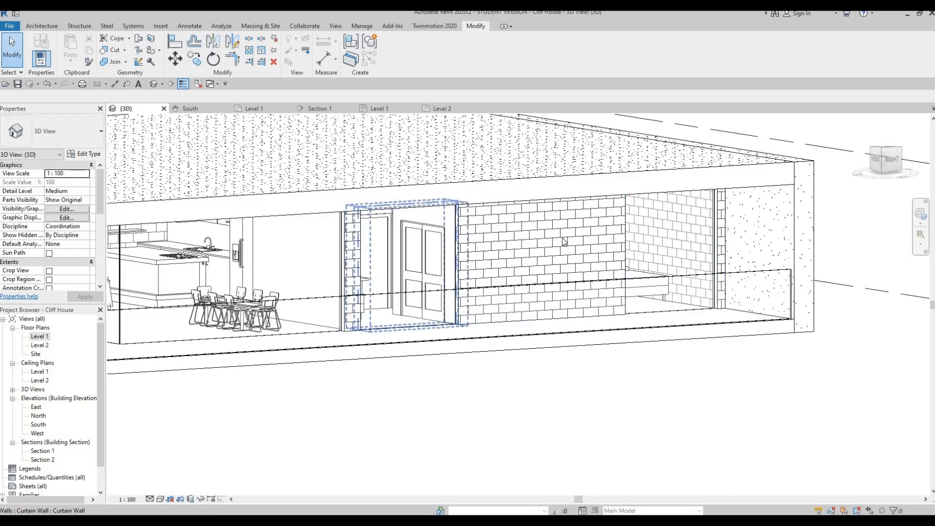
{"action": "middle_click_drag", "start_coordinate": [644, 189], "coordinate": [642, 198]}
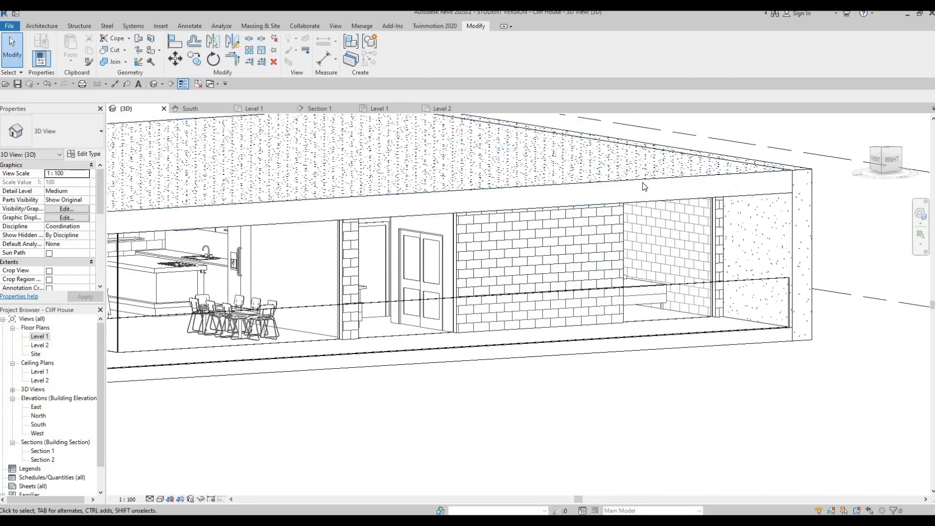
{"action": "left_click", "coordinate": [452, 252]}
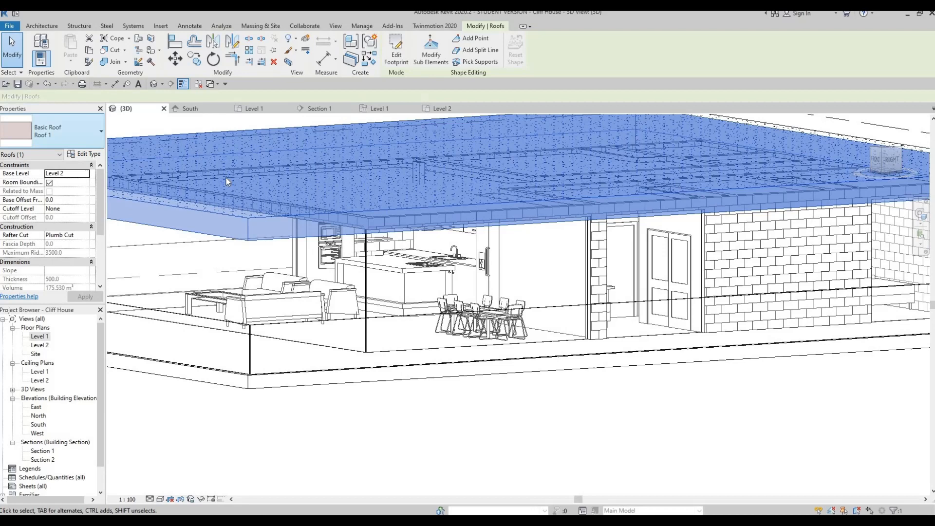
{"action": "left_click", "coordinate": [84, 154]}
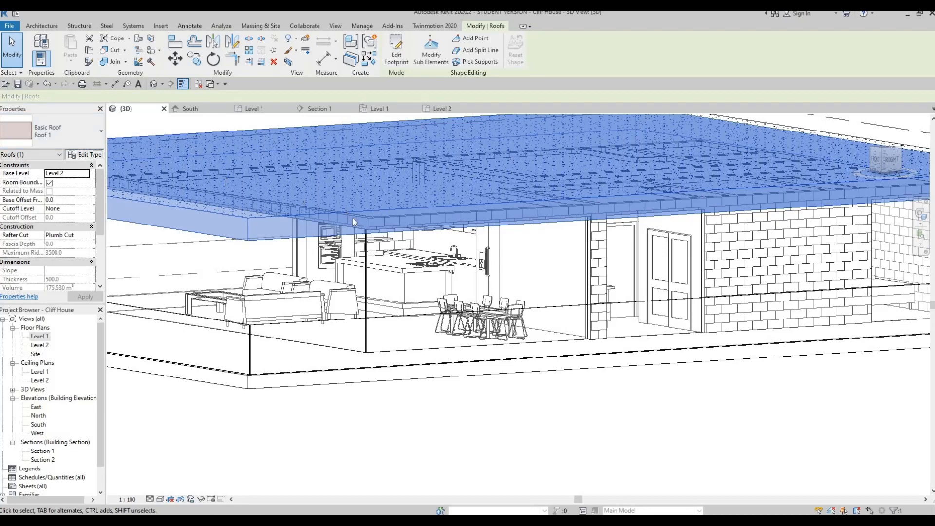
{"action": "left_click", "coordinate": [429, 219]}
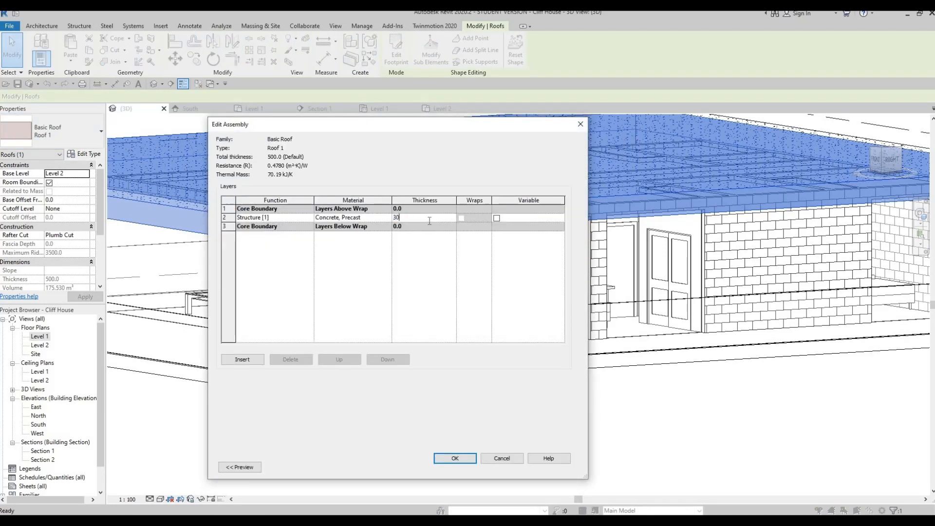
{"action": "left_click", "coordinate": [455, 458]}
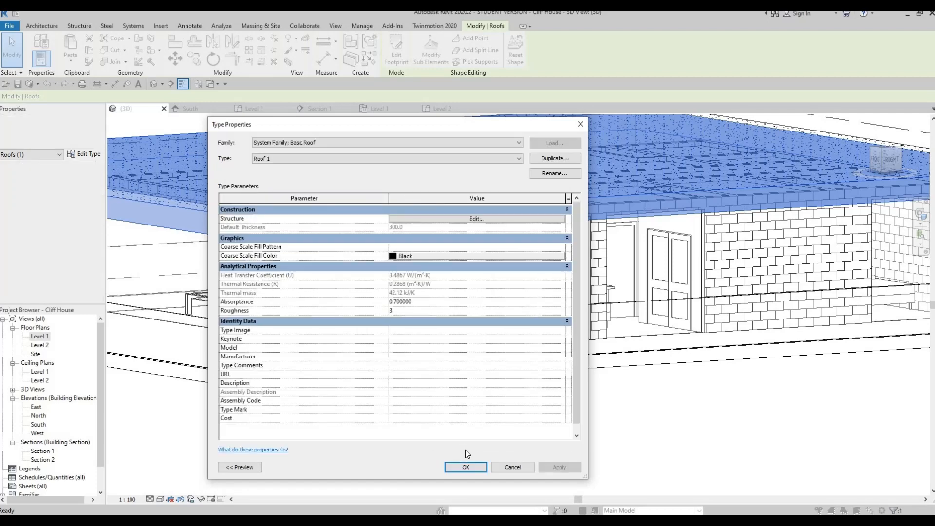
{"action": "left_click", "coordinate": [507, 468]}
{"action": "key", "text": "Escape"}
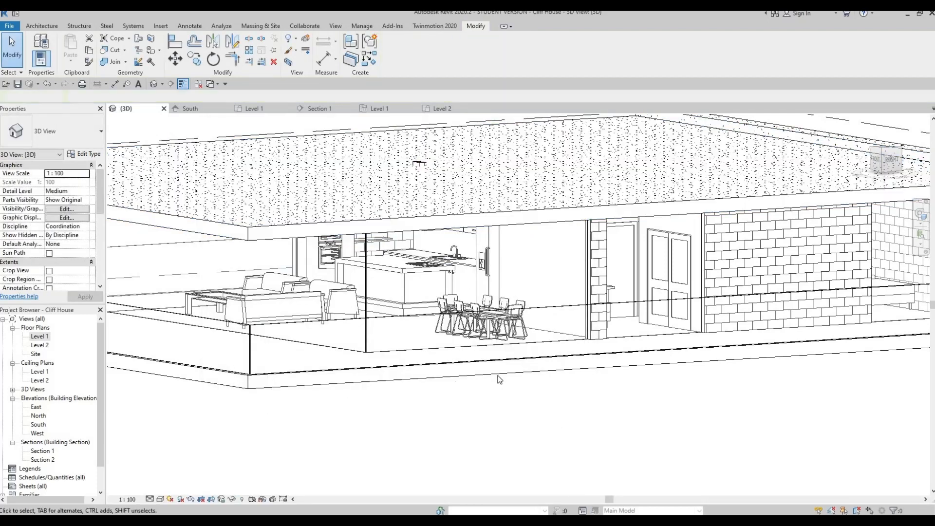
- Align the top of the concrete side wall model with the roof's top face
{"action": "scroll", "coordinate": [585, 240], "scroll_direction": "up", "scroll_amount": 5}
{"action": "scroll", "coordinate": [597, 236], "scroll_direction": "up", "scroll_amount": 2}
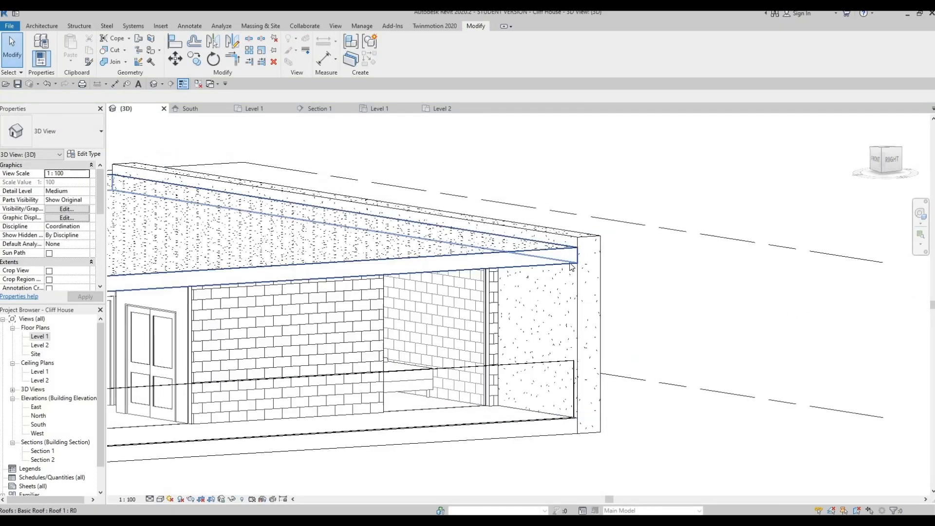
{"action": "key", "text": "l"}
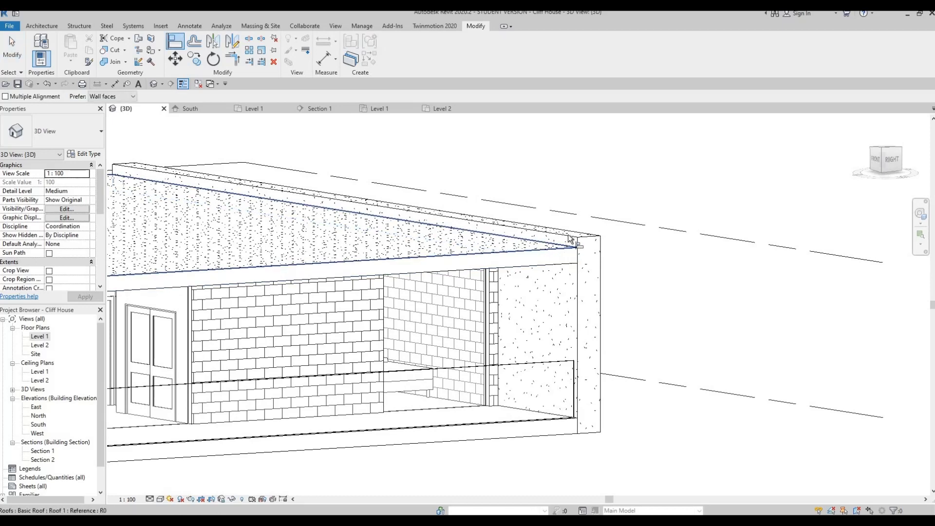
{"action": "key", "text": "Escape"}
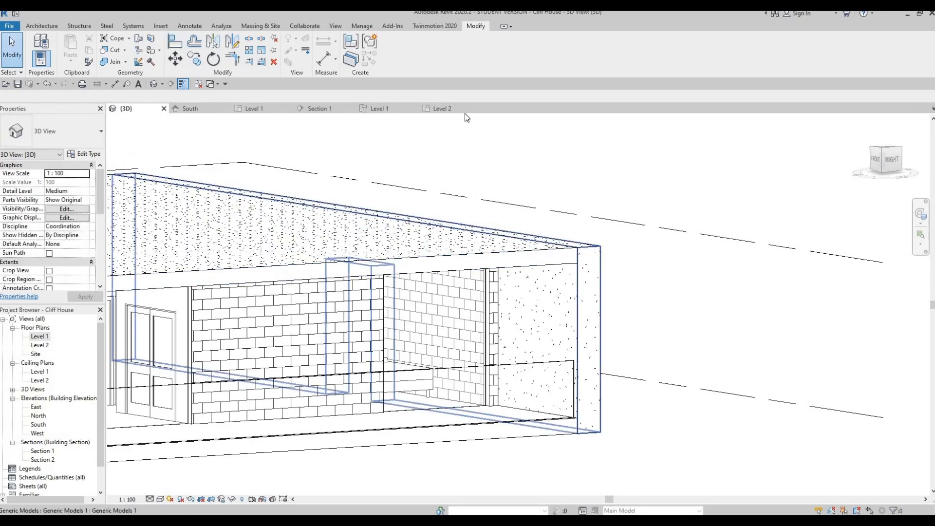
- Edit the concrete side wall in place, set its Extrusion End to 300 mm and finish the model
{"action": "left_click", "coordinate": [591, 258]}
{"action": "left_click", "coordinate": [395, 48]}
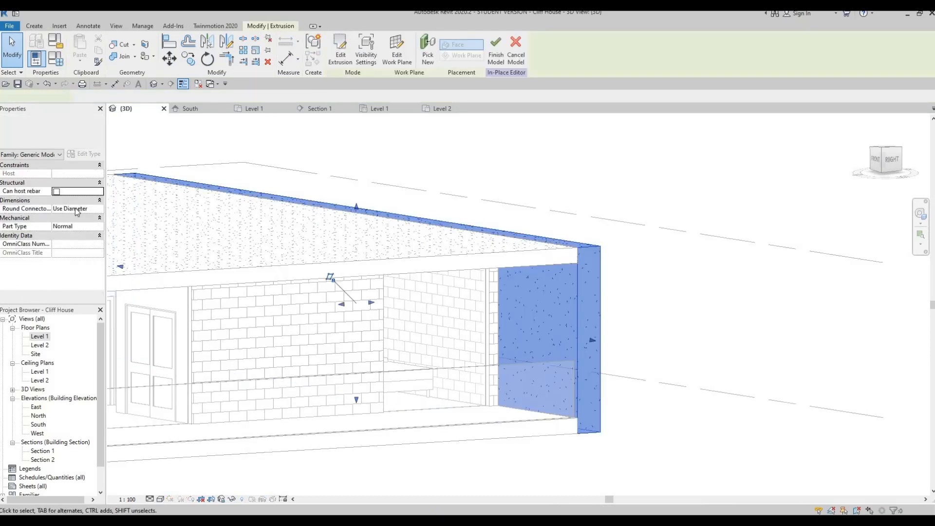
{"action": "left_click", "coordinate": [77, 172]}
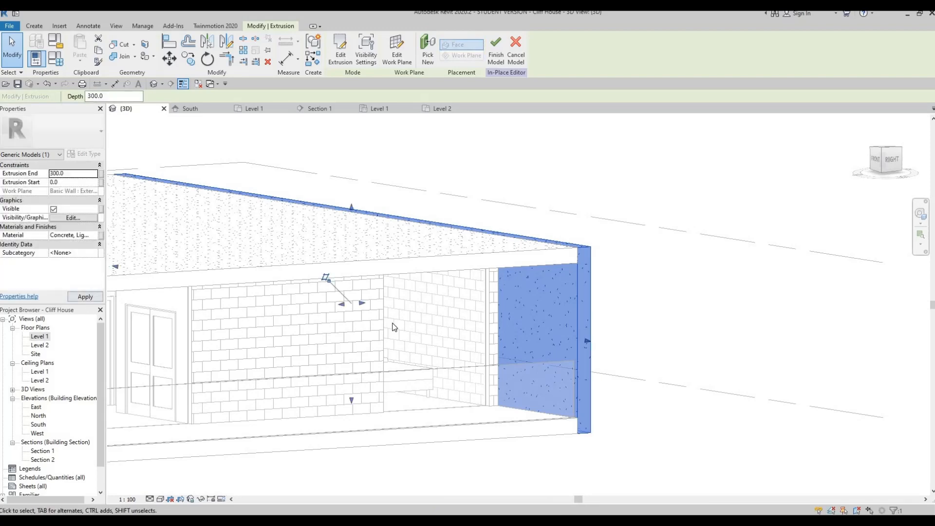
{"action": "left_click", "coordinate": [517, 430]}
{"action": "middle_click_drag", "start_coordinate": [521, 263], "coordinate": [609, 231]}
{"action": "scroll", "coordinate": [609, 231], "scroll_direction": "down", "scroll_amount": 3}
{"action": "left_click", "coordinate": [335, 49]}
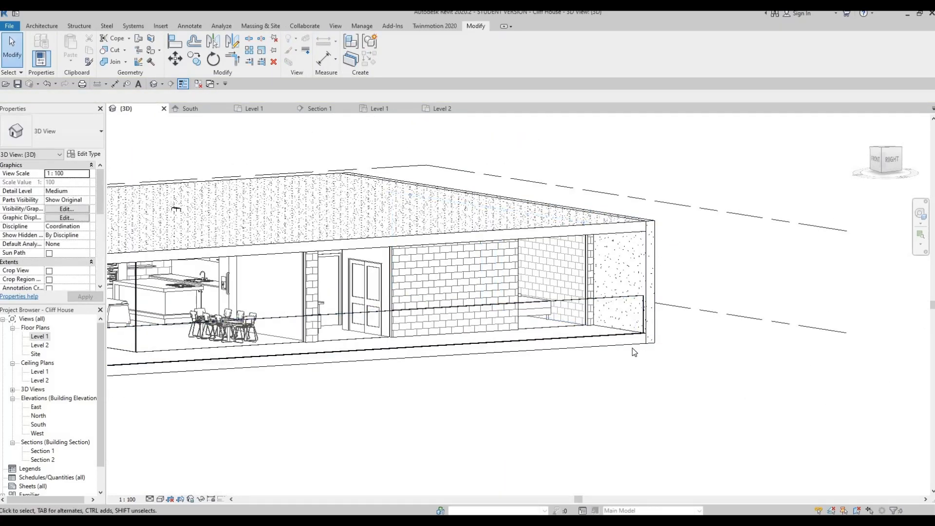
- In the South elevation, nudge the range hood down so it no longer projects above the roof
{"action": "scroll", "coordinate": [507, 205], "scroll_direction": "down", "scroll_amount": 3}
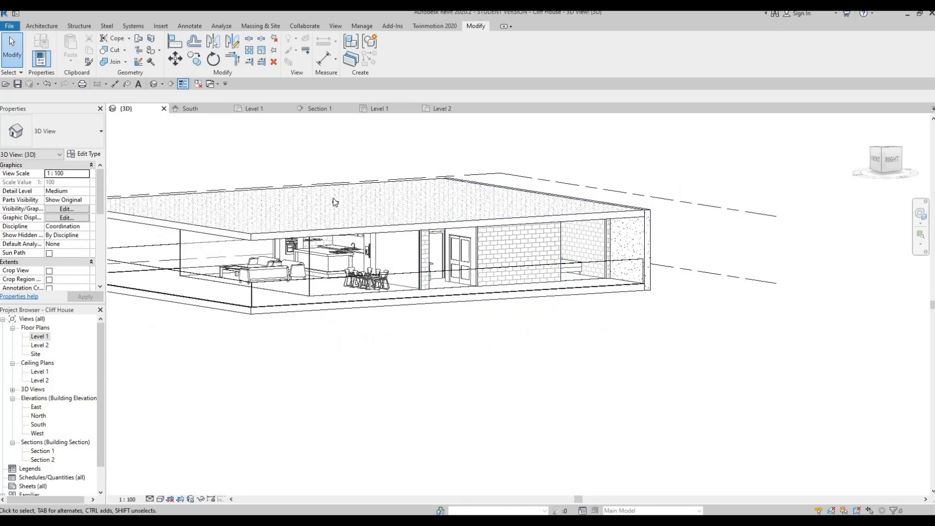
{"action": "scroll", "coordinate": [334, 203], "scroll_direction": "up", "scroll_amount": 2}
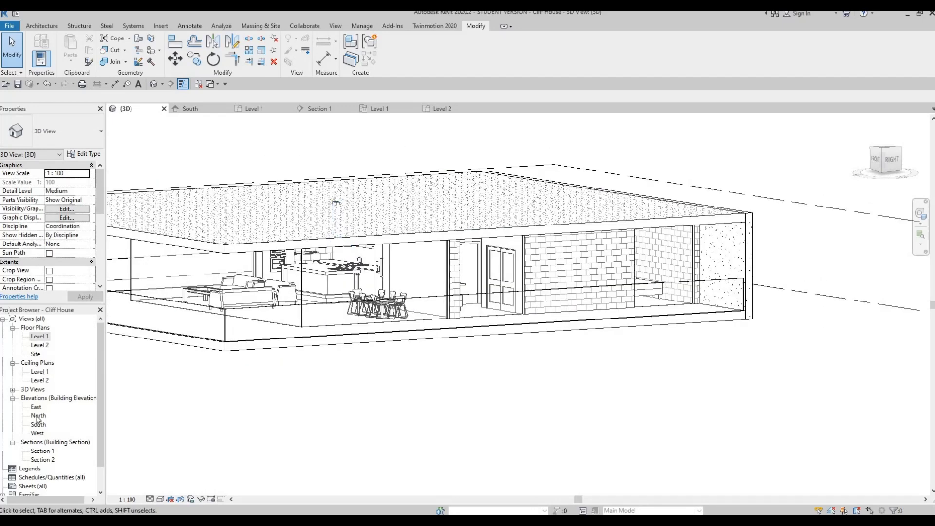
{"action": "key", "text": "ctrl+Tab"}
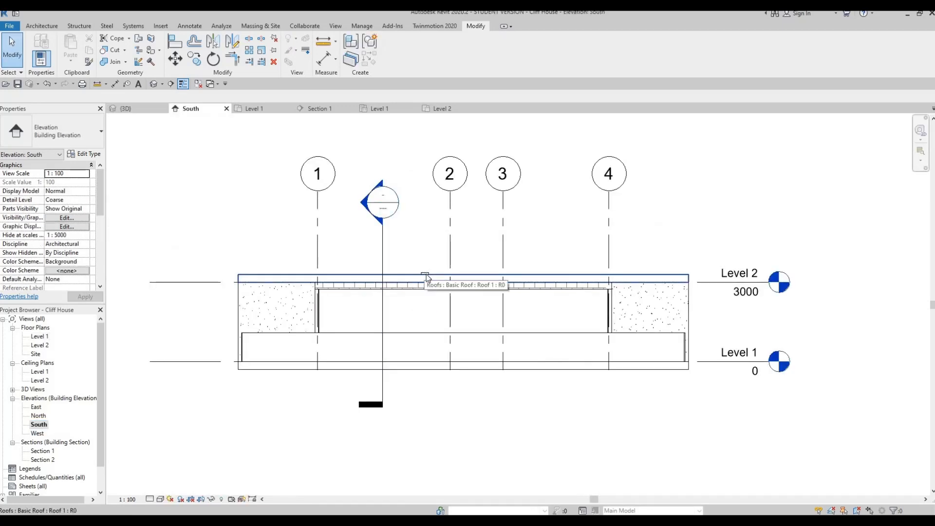
{"action": "scroll", "coordinate": [428, 272], "scroll_direction": "up", "scroll_amount": 5}
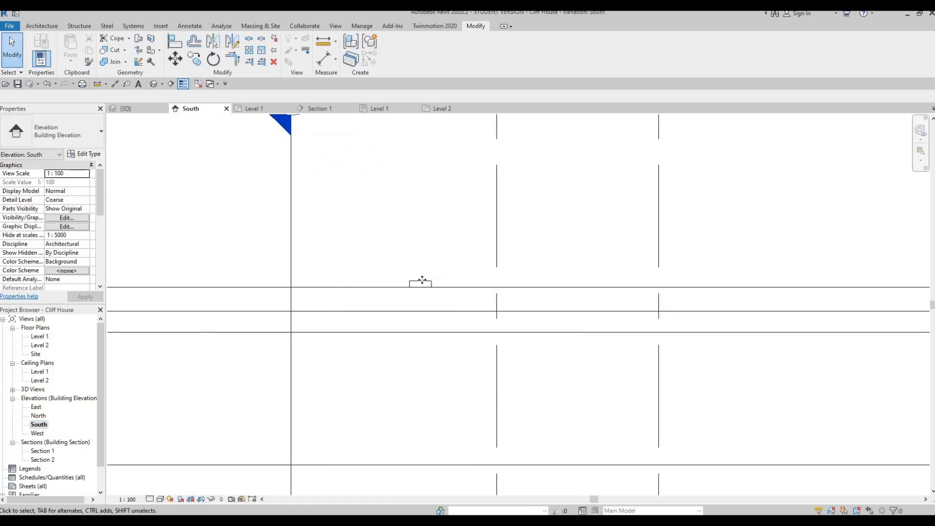
{"action": "left_click", "coordinate": [421, 281]}
{"action": "key", "text": "Down"}
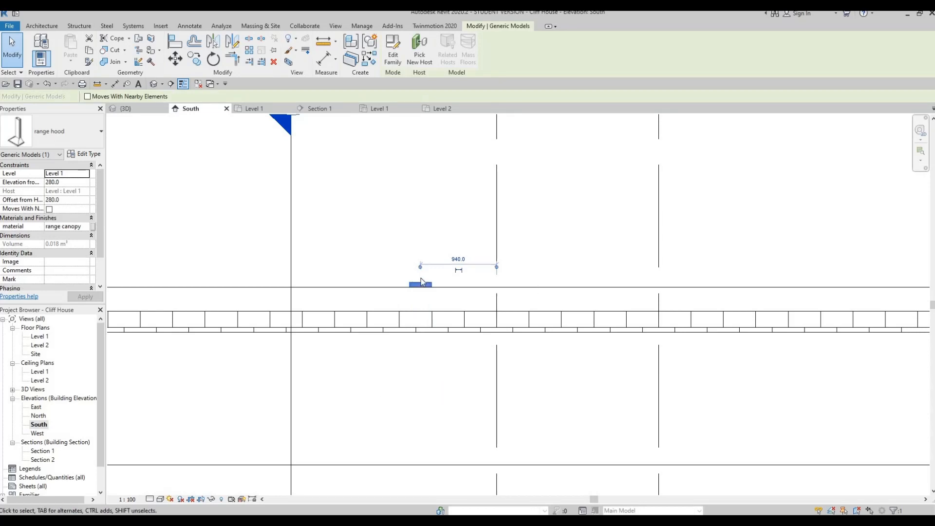
{"action": "key", "text": "Escape"}
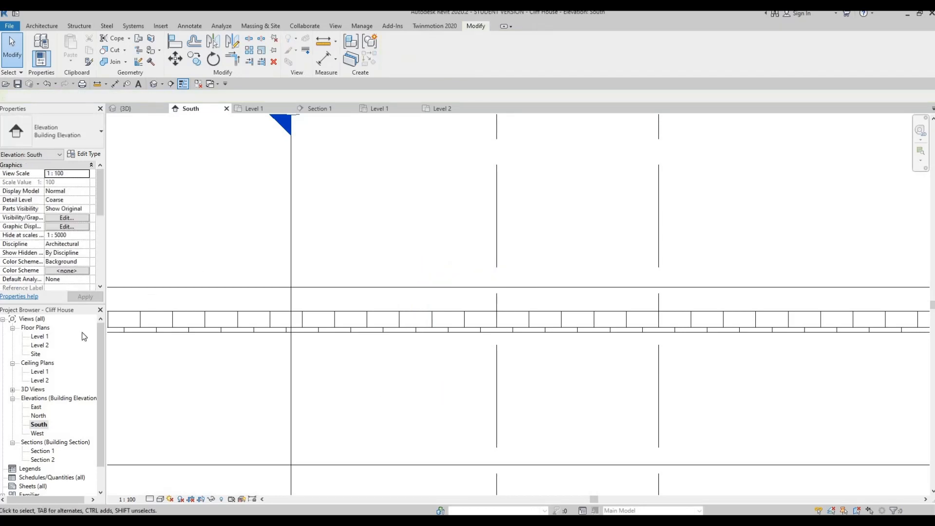
- Return to the 3D view and examine the thinner roof, the ceiling band and the kitchen-dining area from the front
{"action": "left_click", "coordinate": [155, 85]}
{"action": "mouse_move", "coordinate": [520, 186]}
{"action": "middle_mouse_down", "text": "shift"}
{"action": "mouse_move", "coordinate": [292, 293]}
{"action": "mouse_move", "coordinate": [395, 307]}
{"action": "mouse_move", "coordinate": [452, 295]}
{"action": "mouse_move", "coordinate": [468, 283]}
{"action": "mouse_move", "coordinate": [439, 250]}
{"action": "mouse_move", "coordinate": [639, 255]}
{"action": "mouse_move", "coordinate": [512, 253]}
{"action": "middle_mouse_up", "text": "shift"}
{"action": "scroll", "coordinate": [451, 247], "scroll_direction": "up", "scroll_amount": 5}
{"action": "scroll", "coordinate": [511, 254], "scroll_direction": "down", "scroll_amount": 5}
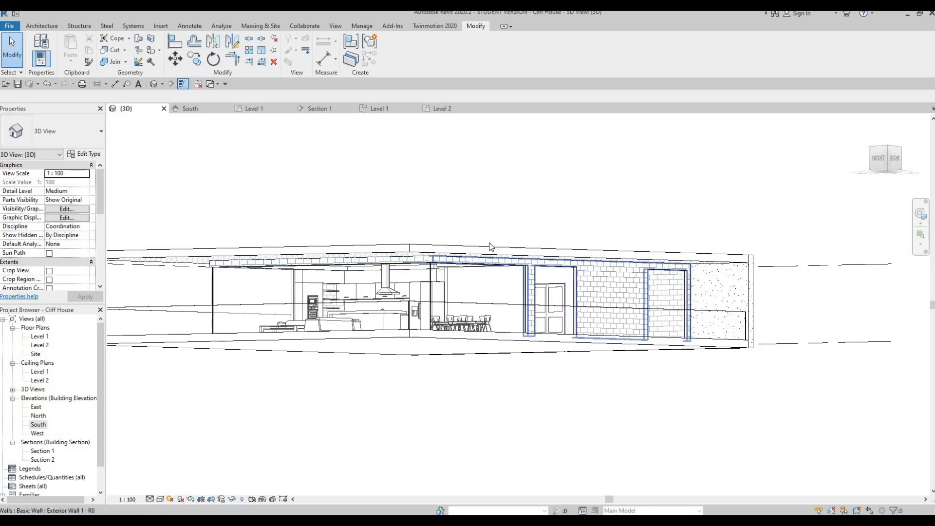
{"action": "middle_click_drag", "start_coordinate": [636, 274], "coordinate": [584, 218]}
{"action": "scroll", "coordinate": [584, 219], "scroll_direction": "up", "scroll_amount": 2}
{"action": "middle_click_drag", "start_coordinate": [523, 280], "coordinate": [691, 308], "text": "shift"}
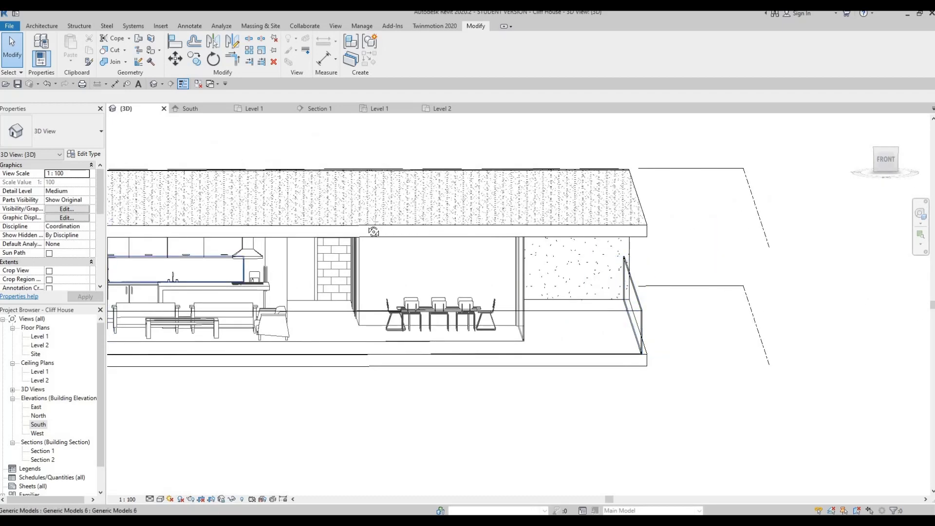
{"action": "middle_click_drag", "start_coordinate": [374, 232], "coordinate": [402, 226], "text": "shift"}
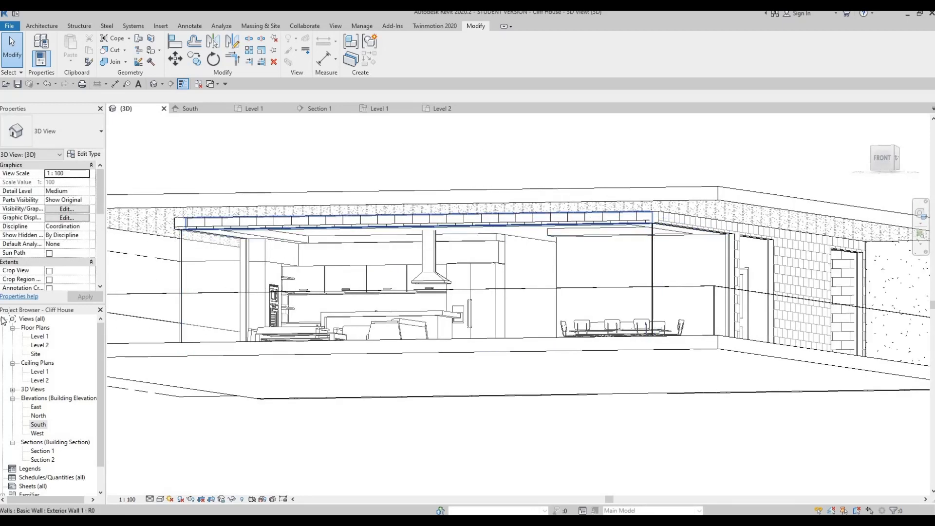
- On the Level 1 plan, start an in-place Generic Models extrusion with a Métal - Acier material
{"action": "double_click", "coordinate": [40, 337]}
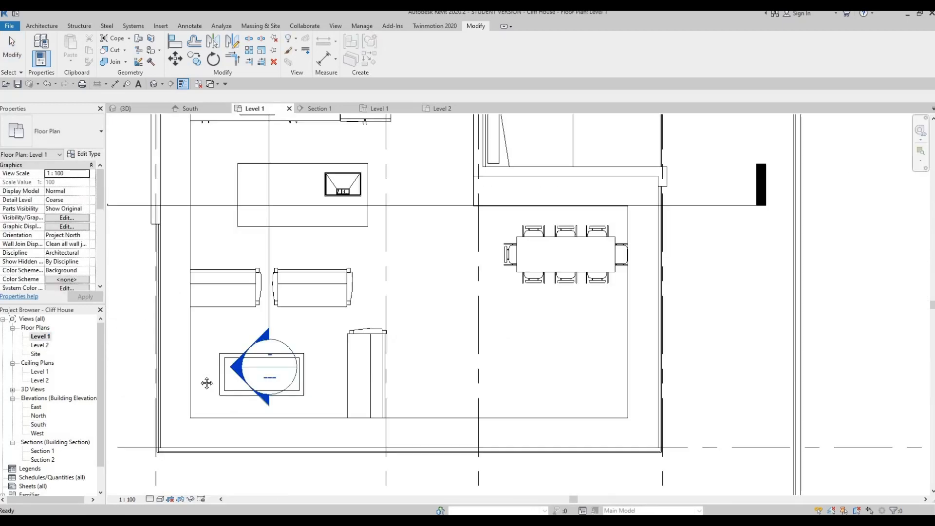
{"action": "middle_click_drag", "start_coordinate": [258, 258], "coordinate": [285, 249]}
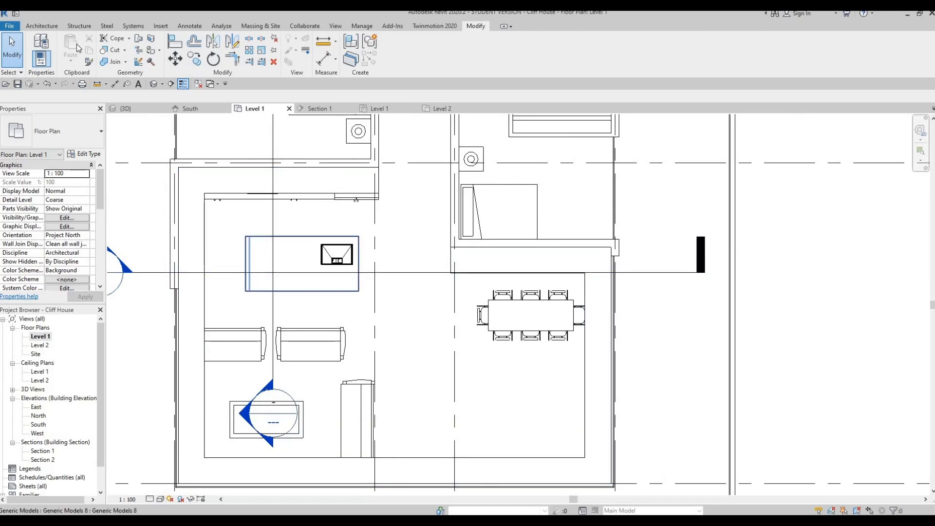
{"action": "left_click", "coordinate": [46, 27]}
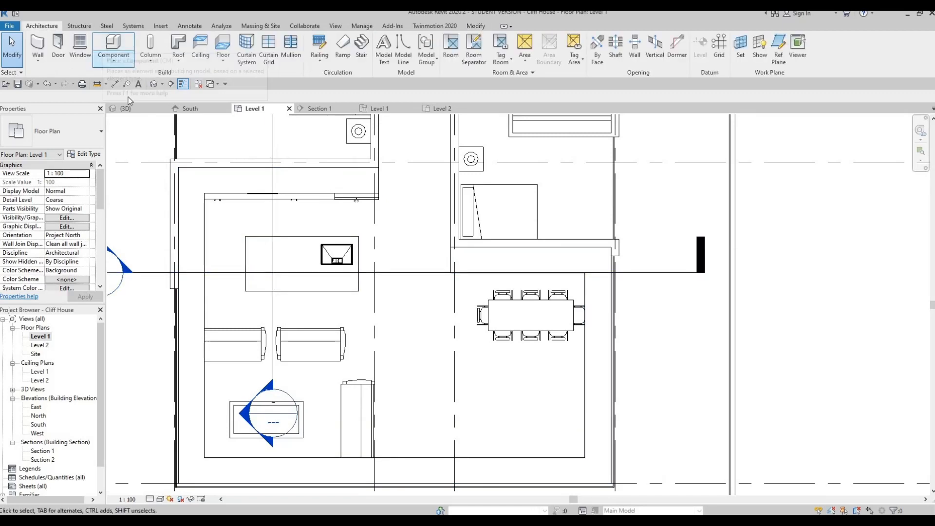
{"action": "left_click", "coordinate": [127, 100]}
{"action": "scroll", "coordinate": [452, 259], "scroll_direction": "down", "scroll_amount": 3}
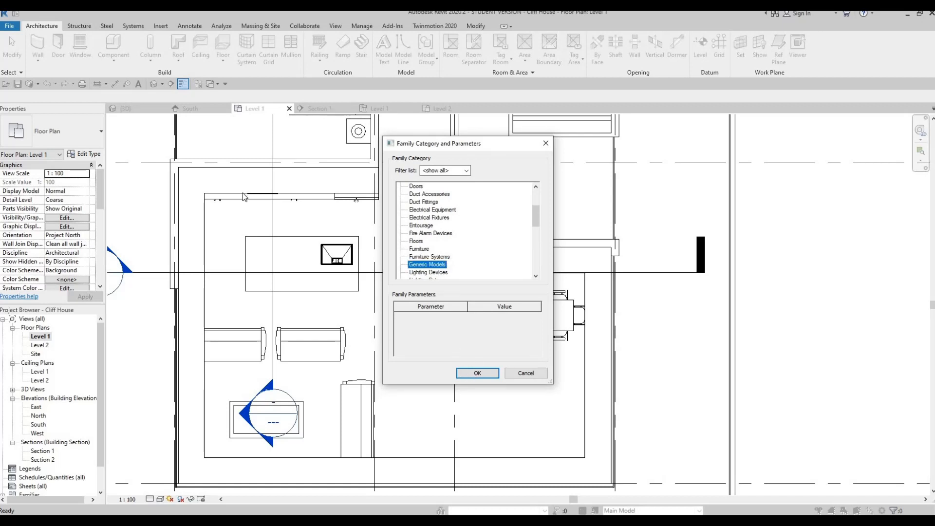
{"action": "left_click", "coordinate": [477, 373]}
{"action": "key", "text": "Return"}
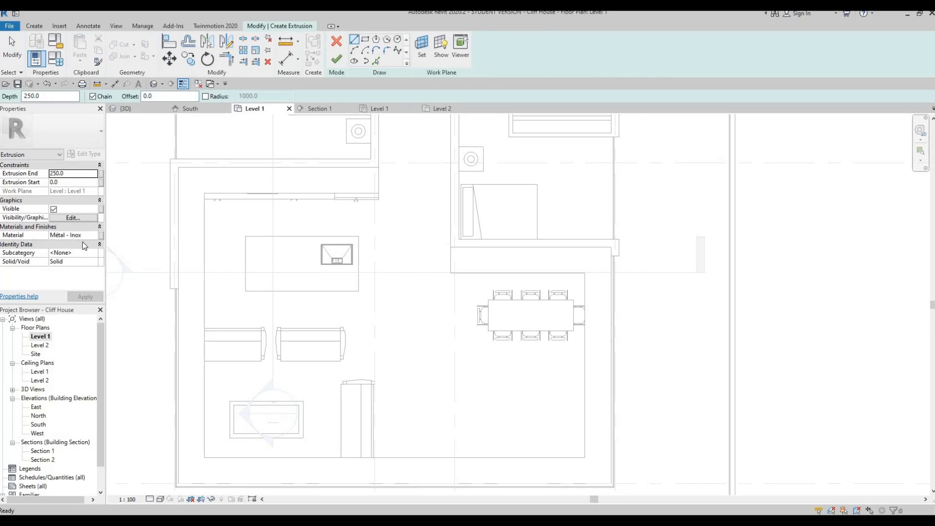
{"action": "left_click", "coordinate": [91, 235]}
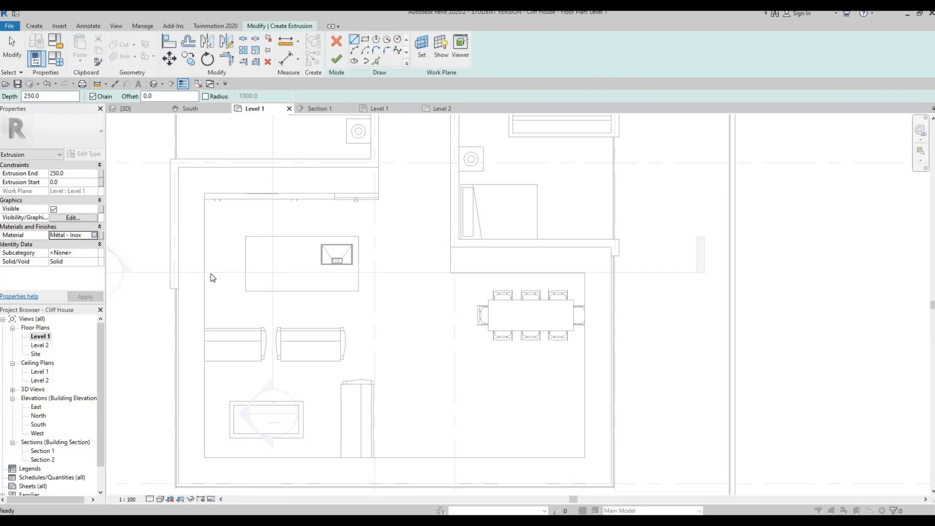
{"action": "left_click", "coordinate": [293, 259]}
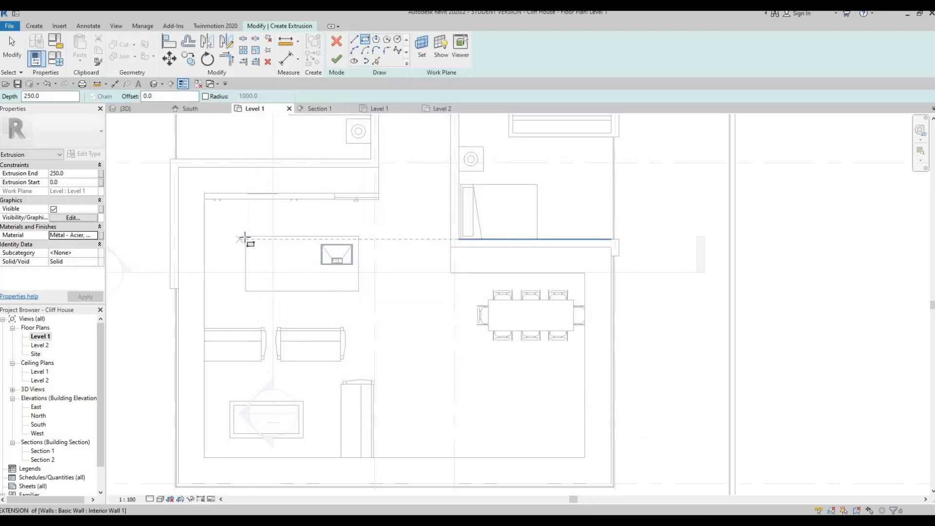
- Sketch a rectangle tracing the kitchen island's outline and complete it as a 250 mm deep extrusion
{"action": "left_click", "coordinate": [354, 291]}
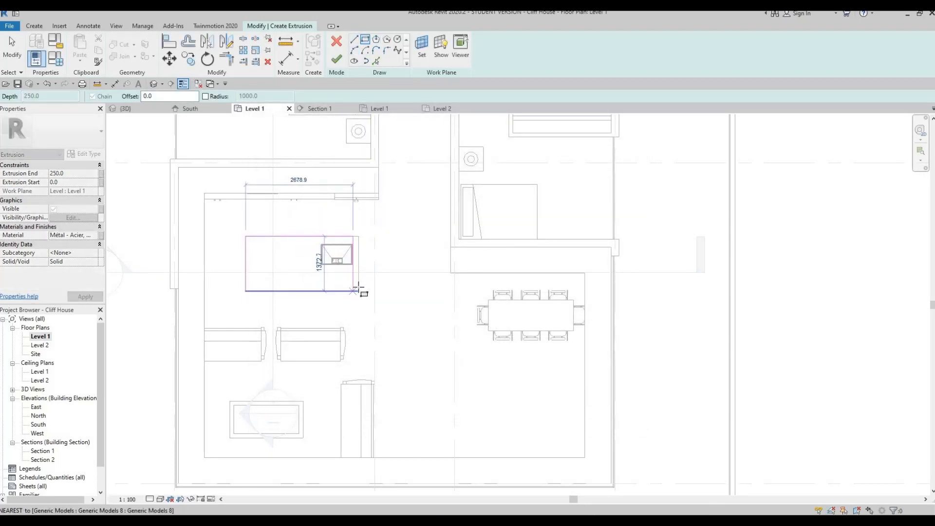
{"action": "left_click", "coordinate": [358, 292]}
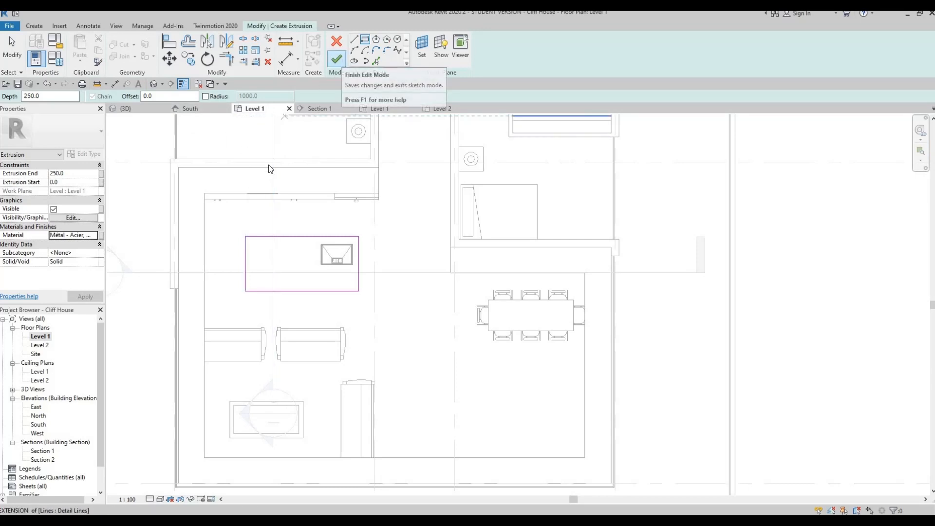
{"action": "left_click", "coordinate": [341, 59]}
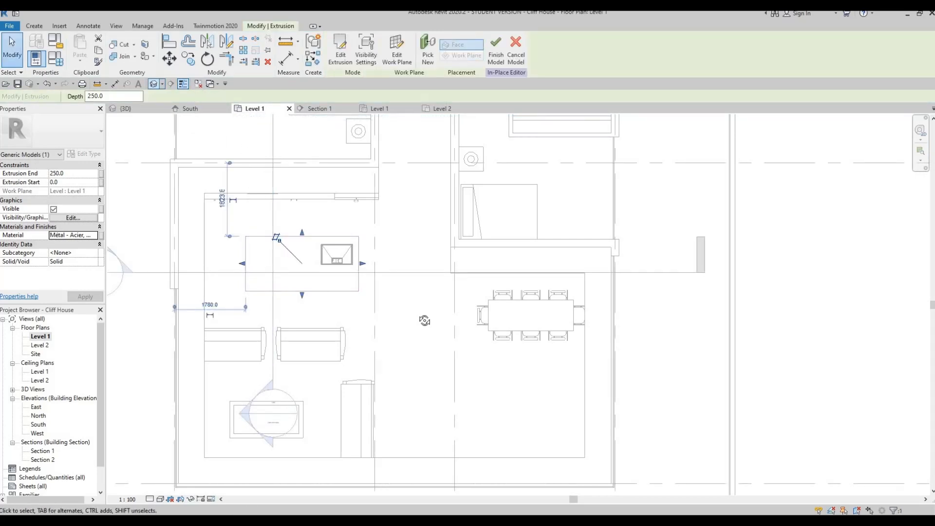
- In the 3D view, stretch the kitchen island extrusion up to the ceiling, ending at 2900 and starting at about 2834 mm
{"action": "middle_click_drag", "start_coordinate": [451, 335], "coordinate": [438, 341], "text": "shift"}
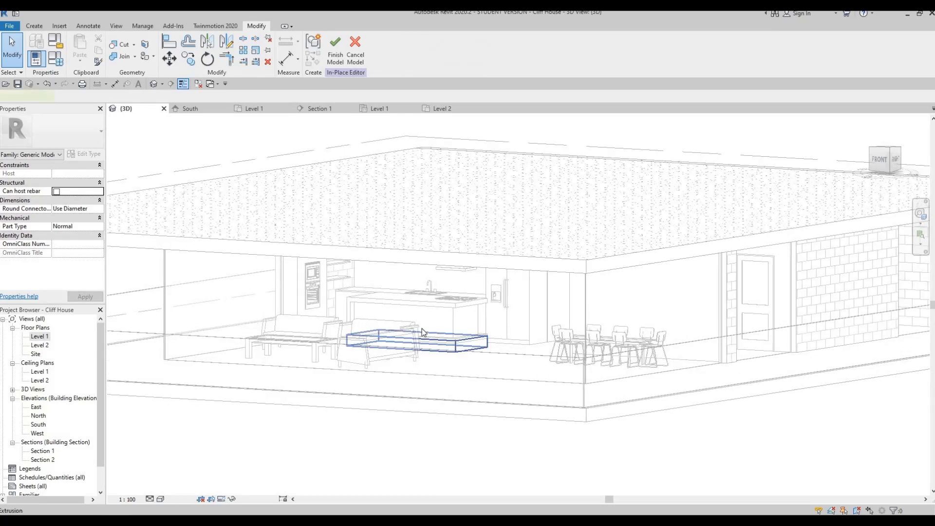
{"action": "left_click", "coordinate": [422, 330]}
{"action": "left_click_drag", "start_coordinate": [417, 328], "coordinate": [440, 260]}
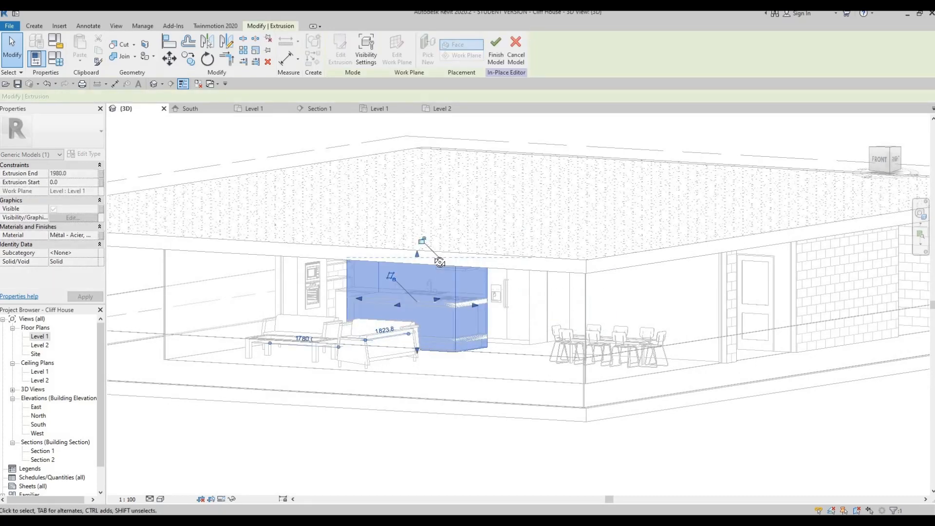
{"action": "middle_click_drag", "start_coordinate": [440, 262], "coordinate": [416, 381], "text": "shift"}
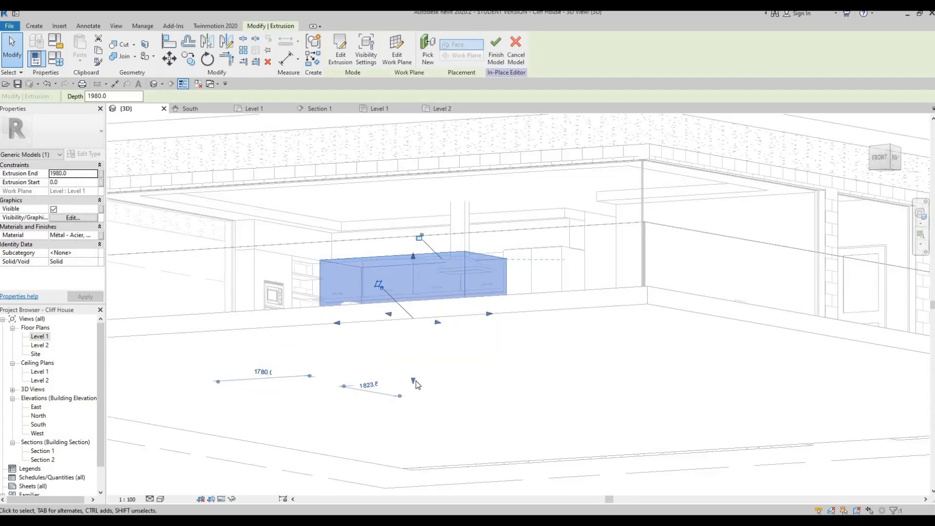
{"action": "left_click_drag", "start_coordinate": [415, 381], "coordinate": [419, 217]}
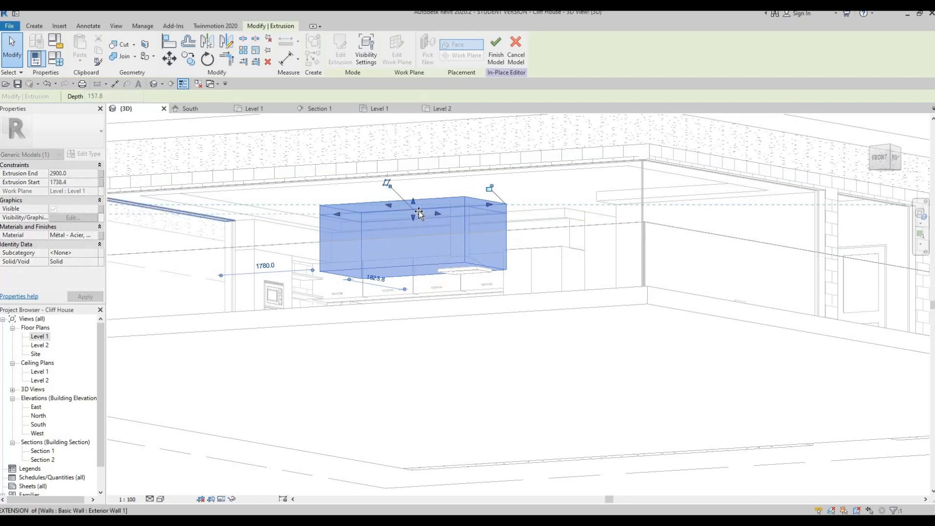
{"action": "key", "text": "ctrl+z"}
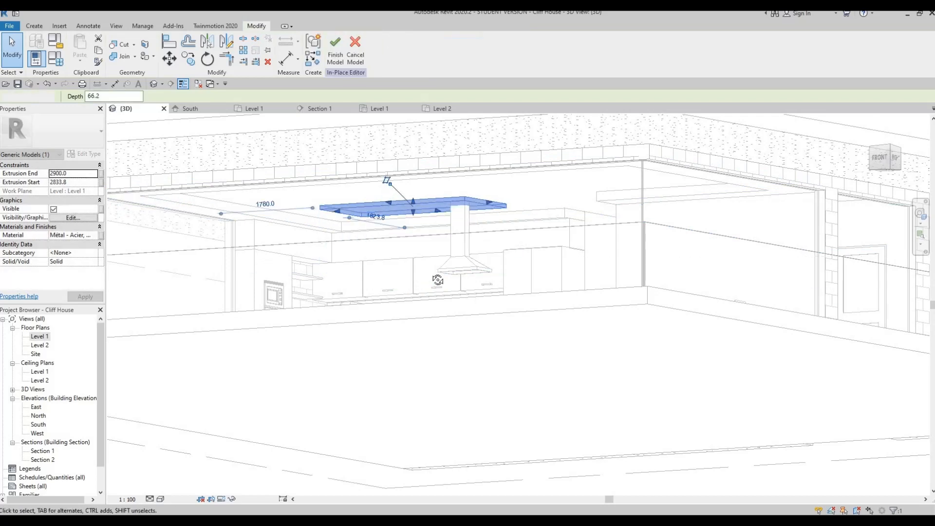
- Deselect the thin steel extrusion above the kitchen island and finish the in-place model
{"action": "key", "text": "Escape"}
{"action": "middle_click_drag", "start_coordinate": [349, 299], "coordinate": [403, 203], "text": "shift"}
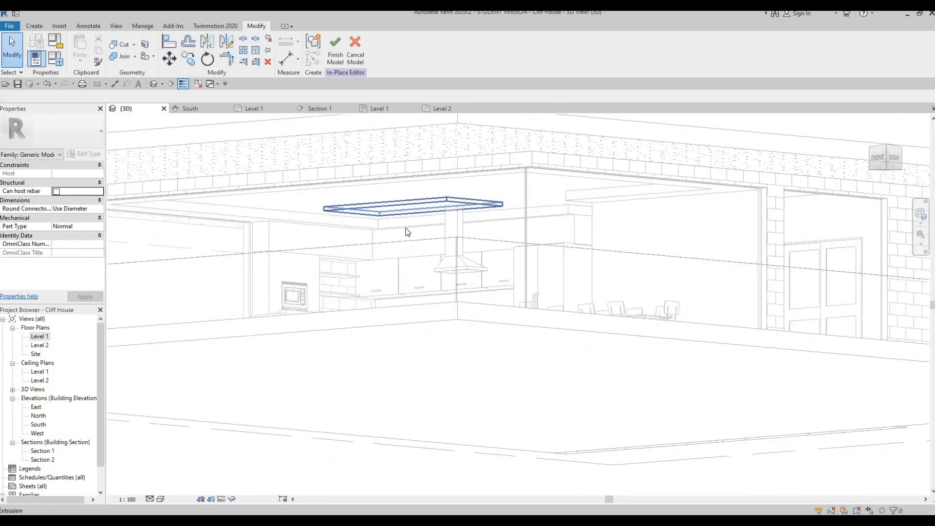
{"action": "left_click", "coordinate": [408, 232]}
{"action": "key", "text": "Escape"}
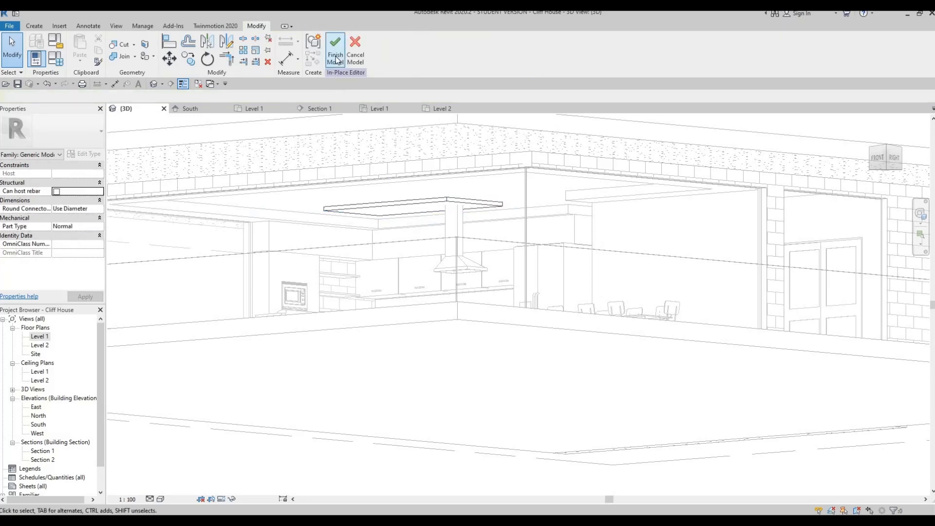
{"action": "left_click", "coordinate": [337, 66]}
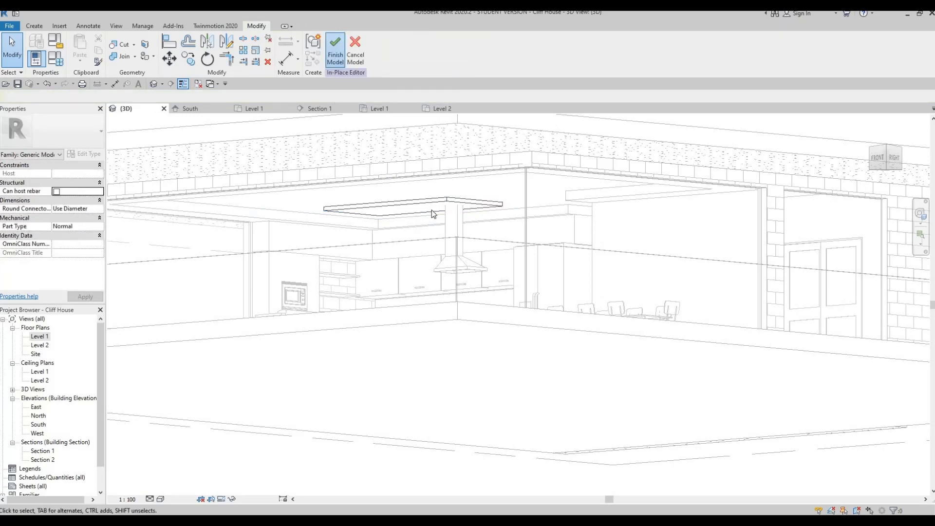
- Try to adjust the height of the ceiling band around the kitchen and dining area with its upper shape handle
{"action": "middle_click_drag", "start_coordinate": [351, 248], "coordinate": [454, 253], "text": "shift"}
{"action": "middle_click_drag", "start_coordinate": [577, 186], "coordinate": [540, 203], "text": "shift"}
{"action": "scroll", "coordinate": [550, 207], "scroll_direction": "up", "scroll_amount": 3}
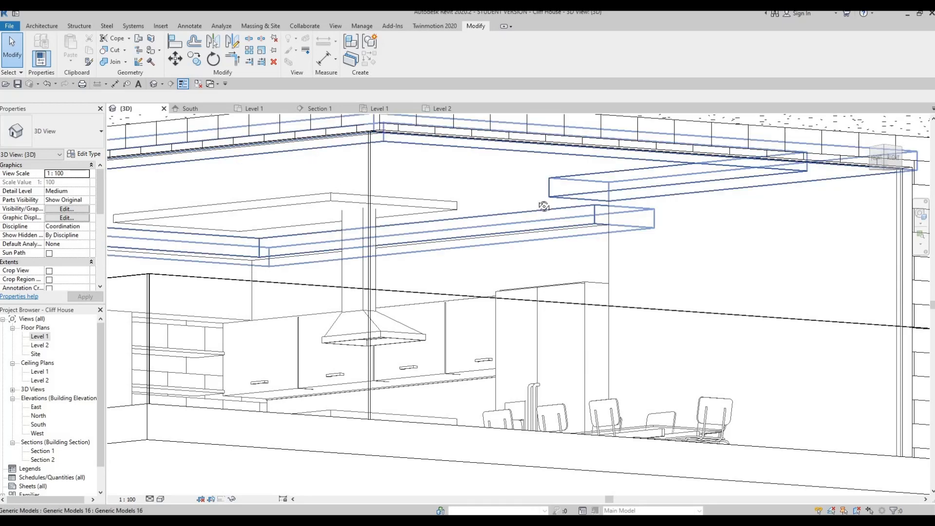
{"action": "middle_click_drag", "start_coordinate": [503, 226], "coordinate": [327, 234], "text": "shift"}
{"action": "left_click", "coordinate": [390, 221]}
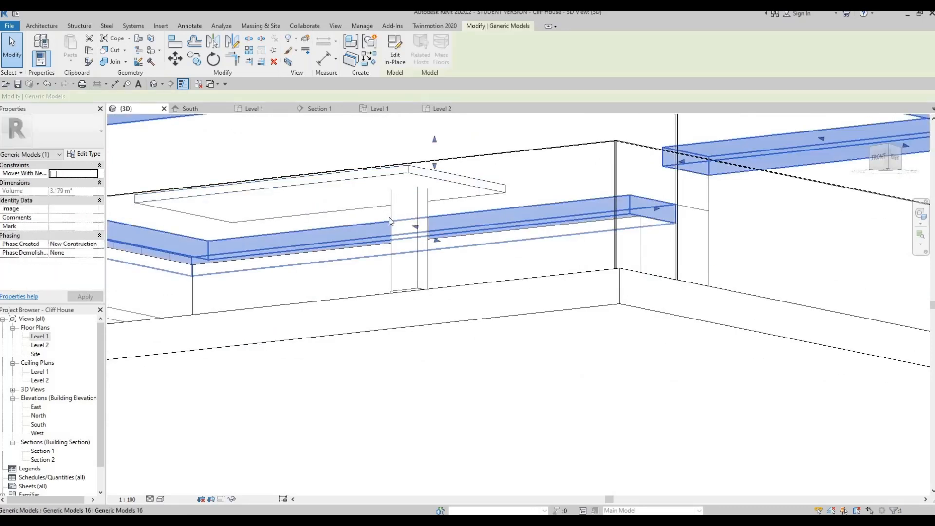
{"action": "scroll", "coordinate": [393, 220], "scroll_direction": "down", "scroll_amount": 2}
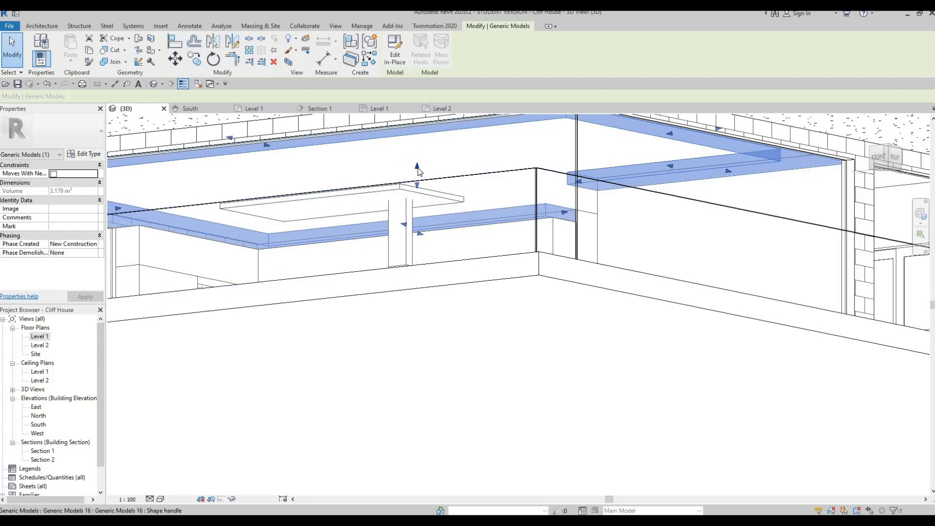
{"action": "left_click_drag", "start_coordinate": [417, 167], "coordinate": [418, 173]}
{"action": "key", "text": "Escape"}
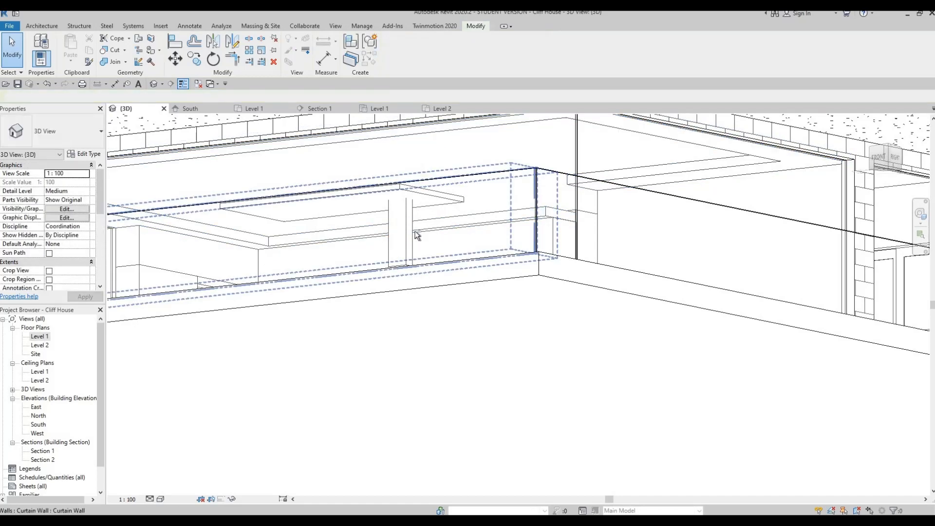
- Pull the ceiling band's outer edge on the front side slightly inward, away from the curtain wall
{"action": "middle_click_drag", "start_coordinate": [402, 237], "coordinate": [436, 232], "text": "shift"}
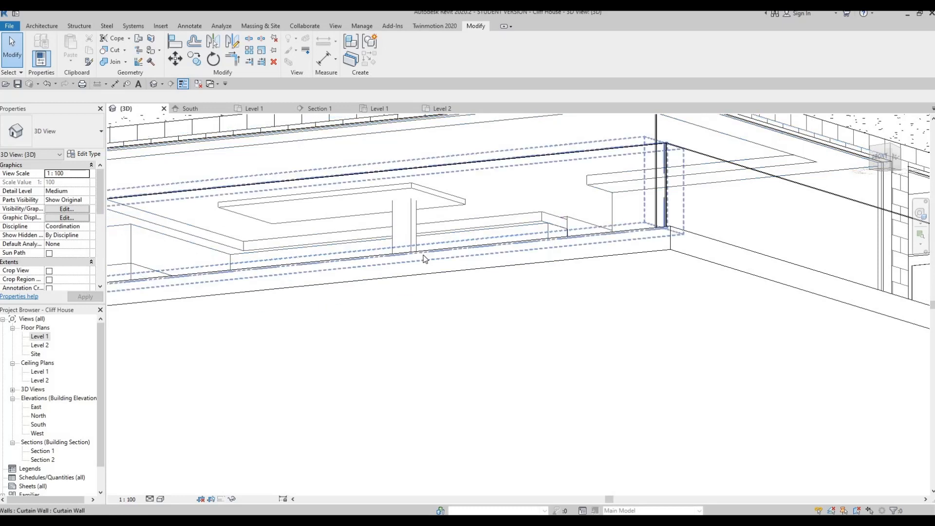
{"action": "middle_click_drag", "start_coordinate": [410, 271], "coordinate": [382, 177], "text": "shift"}
{"action": "scroll", "coordinate": [420, 185], "scroll_direction": "down", "scroll_amount": 5}
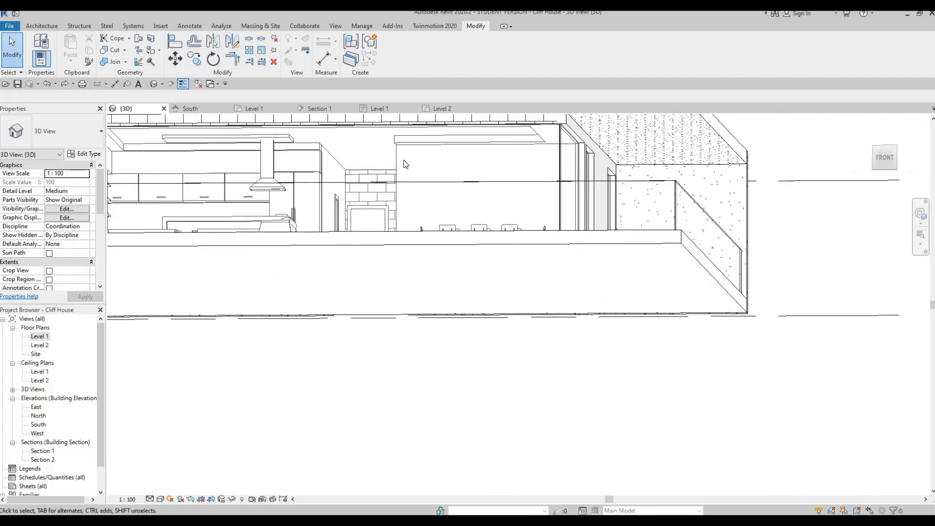
{"action": "middle_click_drag", "start_coordinate": [456, 133], "coordinate": [495, 190], "text": "shift"}
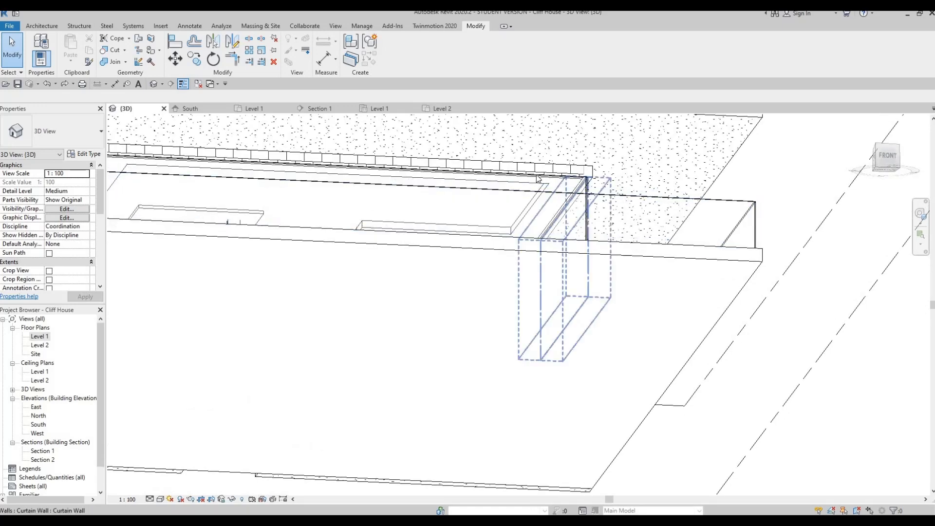
{"action": "middle_click_drag", "start_coordinate": [375, 181], "coordinate": [385, 201], "text": "shift"}
{"action": "middle_click_drag", "start_coordinate": [389, 236], "coordinate": [394, 216], "text": "shift"}
{"action": "left_click", "coordinate": [391, 215]}
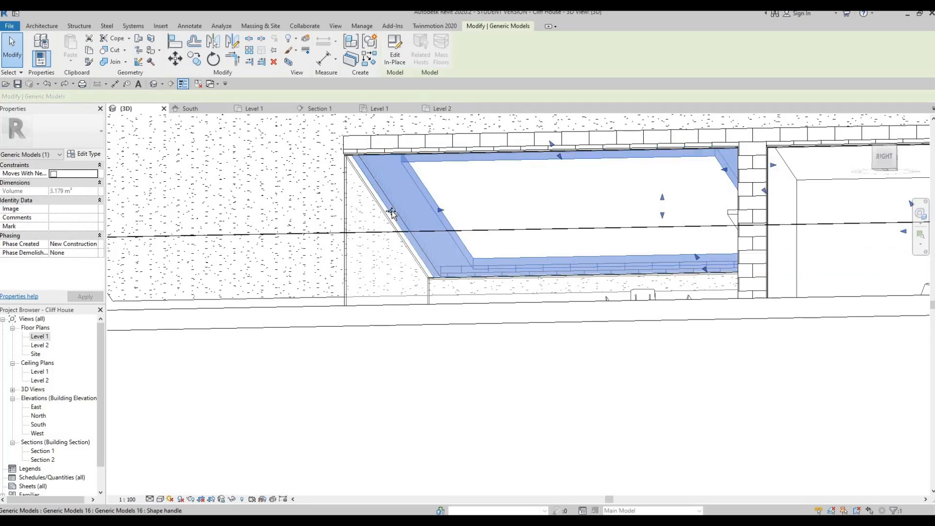
{"action": "left_click_drag", "start_coordinate": [392, 213], "coordinate": [398, 214]}
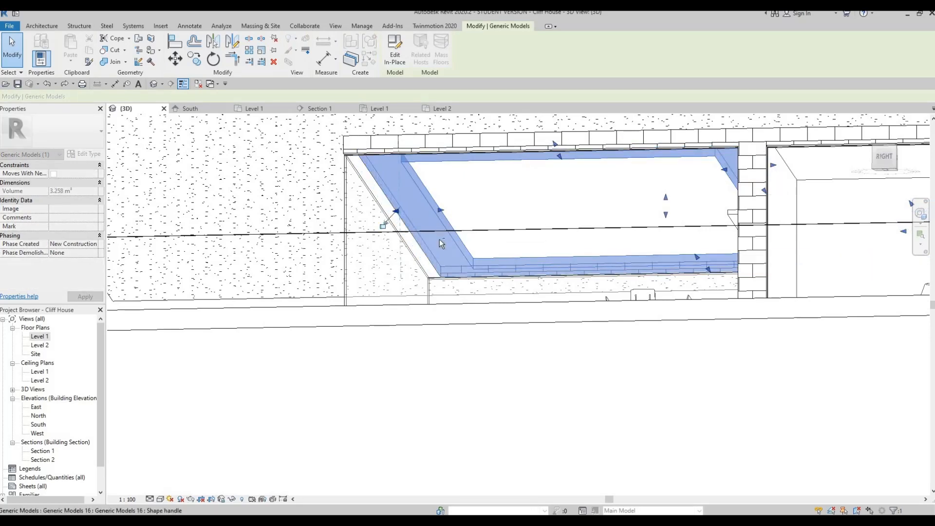
{"action": "key", "text": "Escape"}
- Pull the ceiling band's outer edge on the west side slightly inward, away from the curtain wall
{"action": "middle_click_drag", "start_coordinate": [439, 238], "coordinate": [296, 199], "text": "shift"}
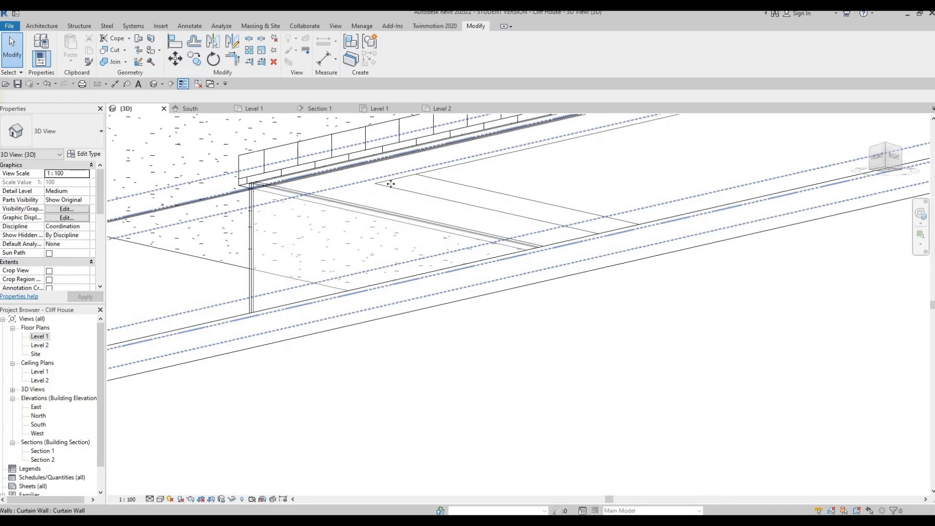
{"action": "middle_click_drag", "start_coordinate": [390, 184], "coordinate": [415, 194], "text": "shift"}
{"action": "left_click", "coordinate": [497, 244]}
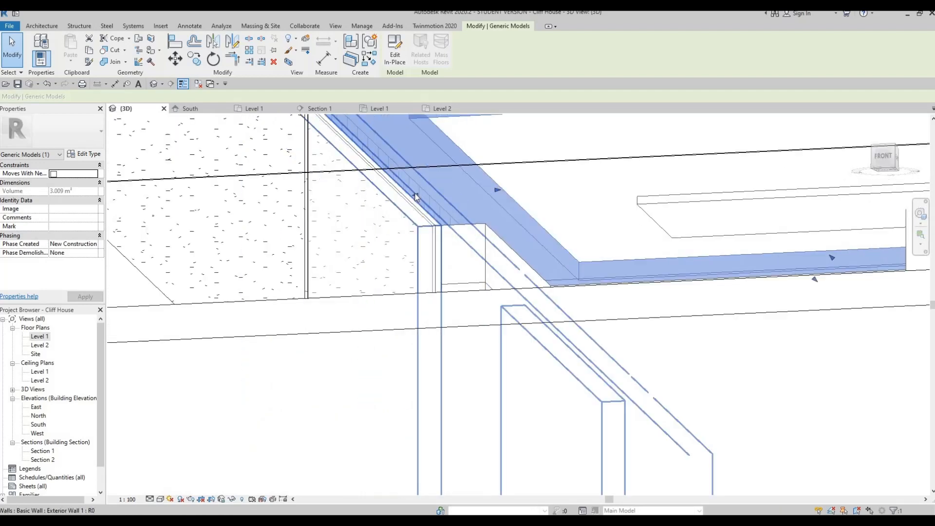
{"action": "left_click_drag", "start_coordinate": [415, 196], "coordinate": [433, 194]}
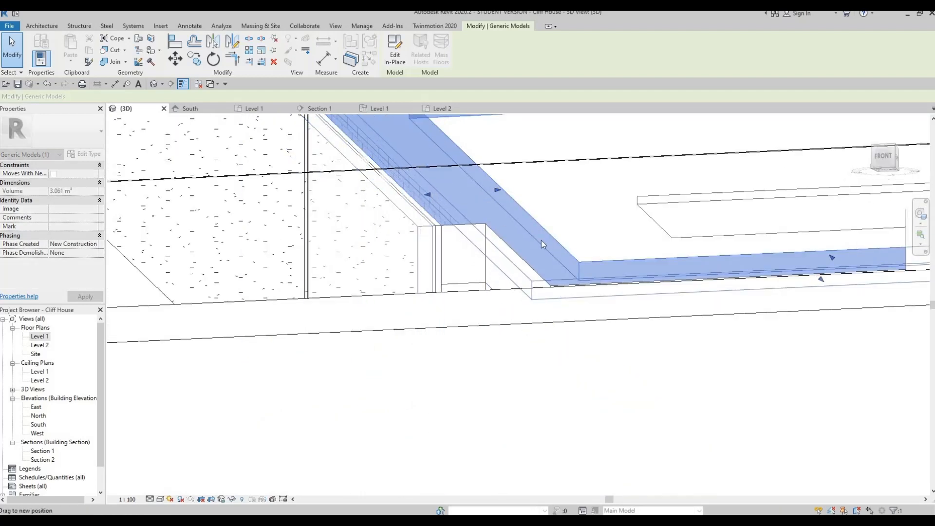
{"action": "left_click", "coordinate": [557, 239]}
- Pull the ceiling band's outer edge on the east side, above the dining area, slightly inward from the curtain wall
{"action": "scroll", "coordinate": [392, 247], "scroll_direction": "down", "scroll_amount": 1}
{"action": "middle_click_drag", "start_coordinate": [427, 257], "coordinate": [158, 196]}
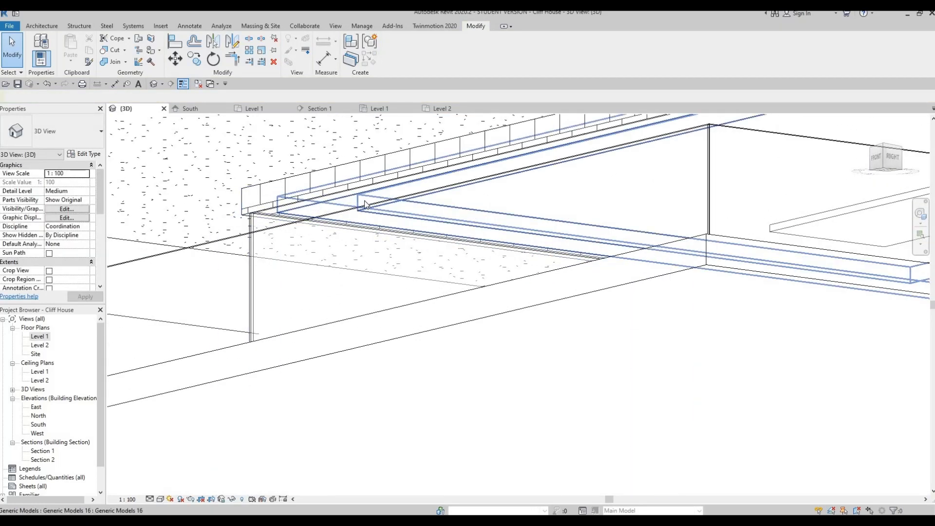
{"action": "middle_click_drag", "start_coordinate": [711, 240], "coordinate": [411, 200]}
{"action": "middle_click_drag", "start_coordinate": [533, 195], "coordinate": [572, 193], "text": "shift"}
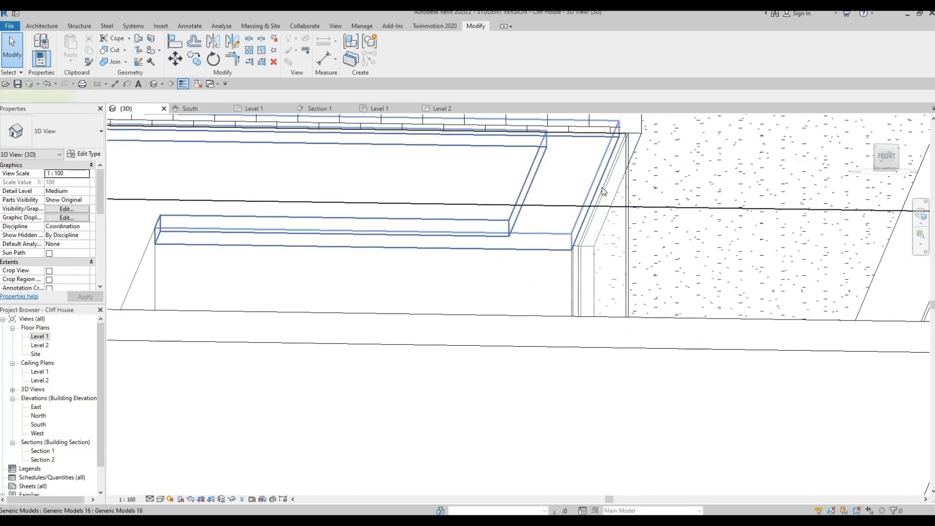
{"action": "left_click", "coordinate": [603, 191]}
{"action": "left_click_drag", "start_coordinate": [598, 189], "coordinate": [593, 190]}
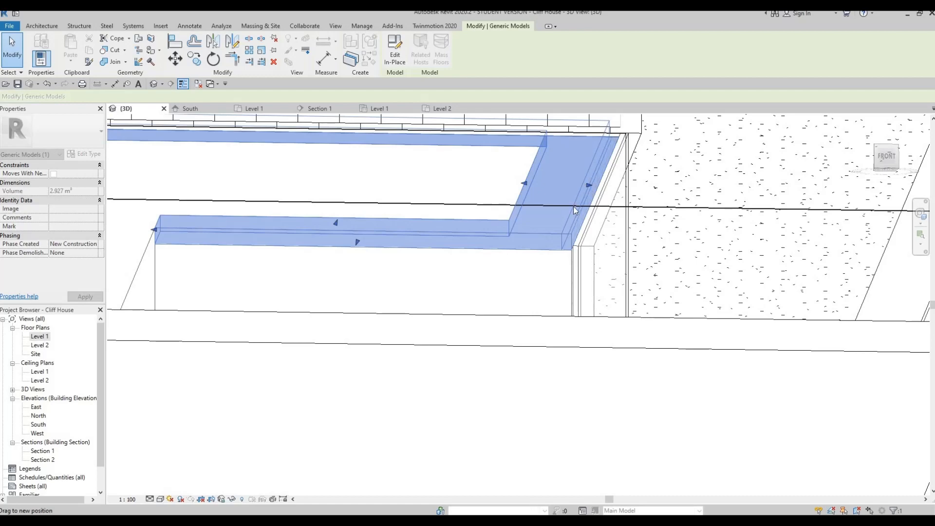
{"action": "key", "text": "Escape"}
- Examine the gap between the ceiling band, the curtain wall and the exterior wall at the front corner
{"action": "middle_click_drag", "start_coordinate": [541, 176], "coordinate": [519, 336], "text": "shift"}
{"action": "middle_click_drag", "start_coordinate": [505, 202], "coordinate": [603, 140], "text": "shift"}
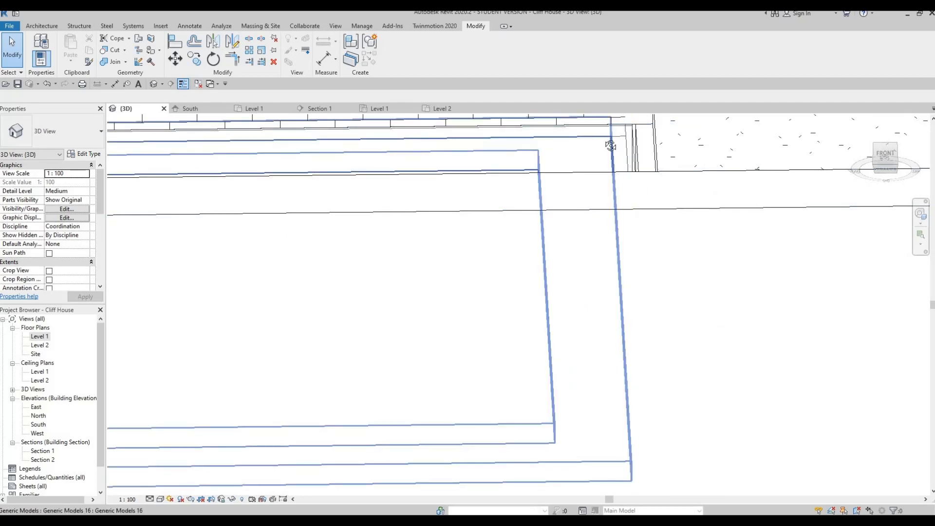
{"action": "left_click", "coordinate": [609, 145]}
{"action": "middle_click_drag", "start_coordinate": [609, 144], "coordinate": [564, 205], "text": "shift"}
{"action": "scroll", "coordinate": [481, 223], "scroll_direction": "up", "scroll_amount": 5}
{"action": "middle_click_drag", "start_coordinate": [311, 213], "coordinate": [448, 401], "text": "shift"}
{"action": "scroll", "coordinate": [250, 153], "scroll_direction": "up", "scroll_amount": 4}
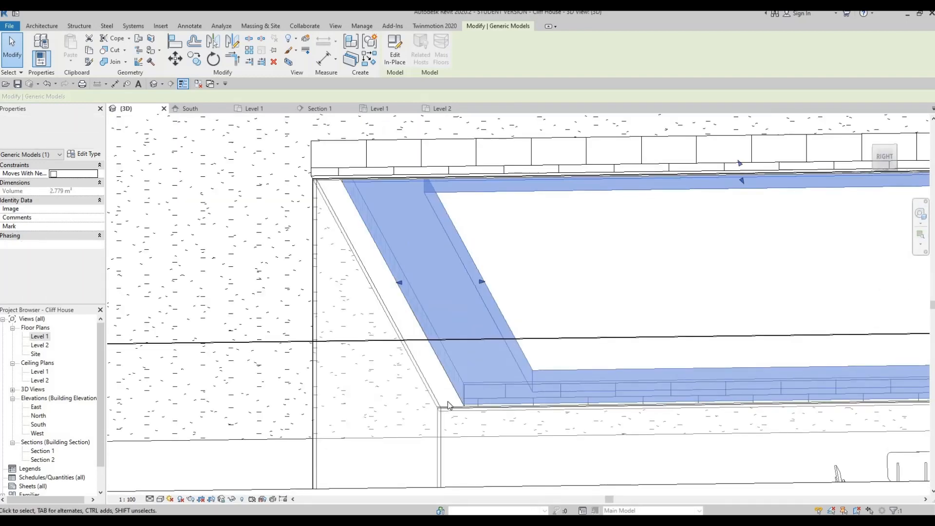
{"action": "left_click", "coordinate": [430, 367]}
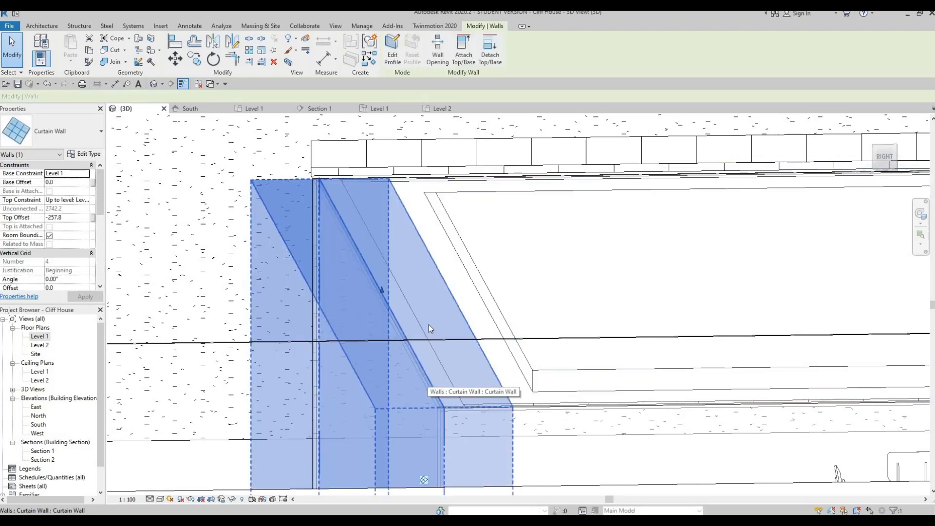
{"action": "key", "text": "Escape"}
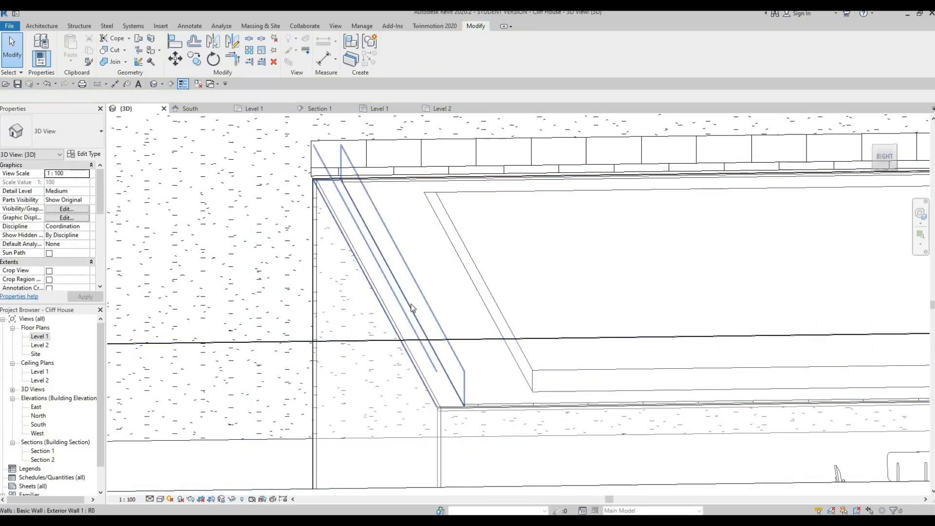
{"action": "left_click", "coordinate": [411, 319]}
{"action": "key", "text": "Escape"}
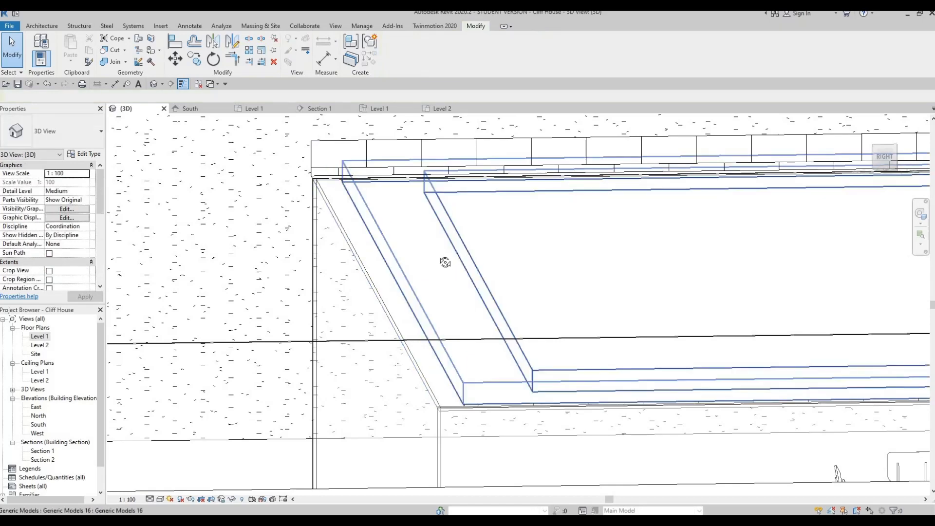
{"action": "middle_click_drag", "start_coordinate": [445, 262], "coordinate": [261, 168], "text": "shift"}
{"action": "scroll", "coordinate": [261, 168], "scroll_direction": "up", "scroll_amount": 4}
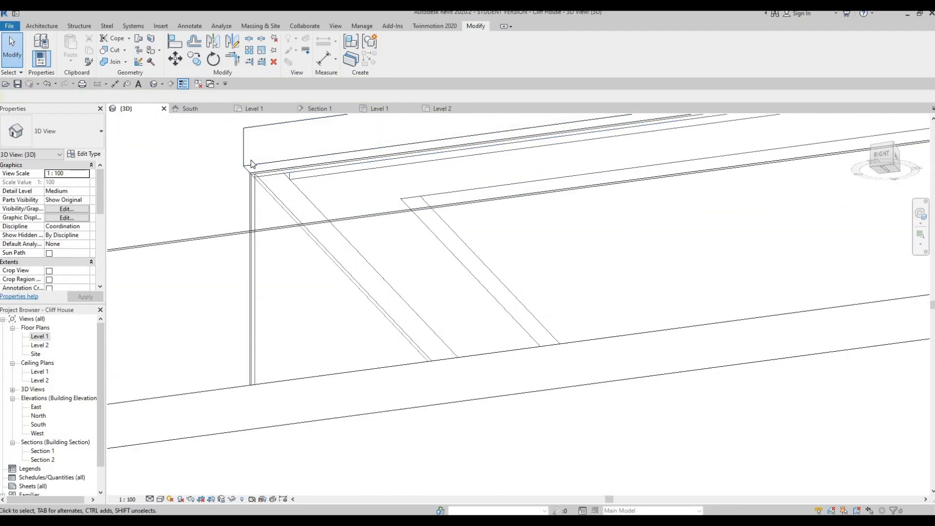
{"action": "left_click", "coordinate": [256, 188]}
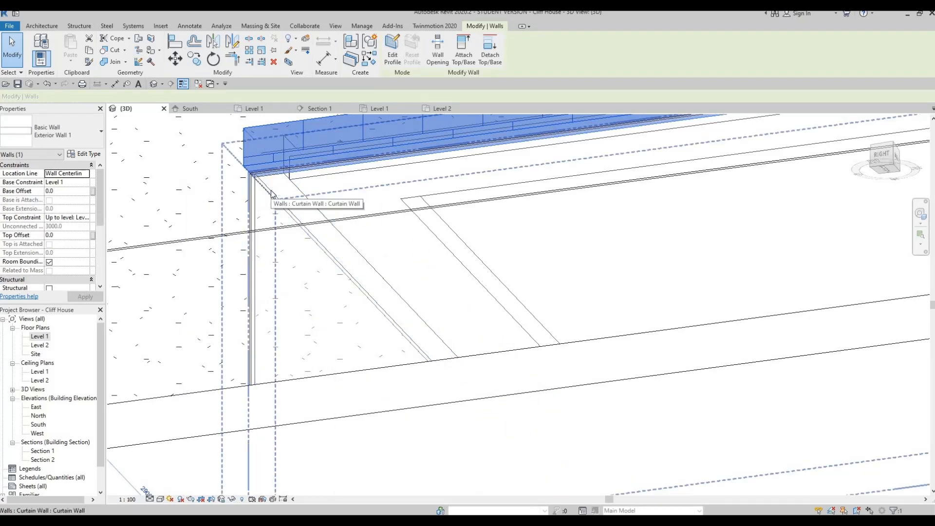
{"action": "key", "text": "Escape"}
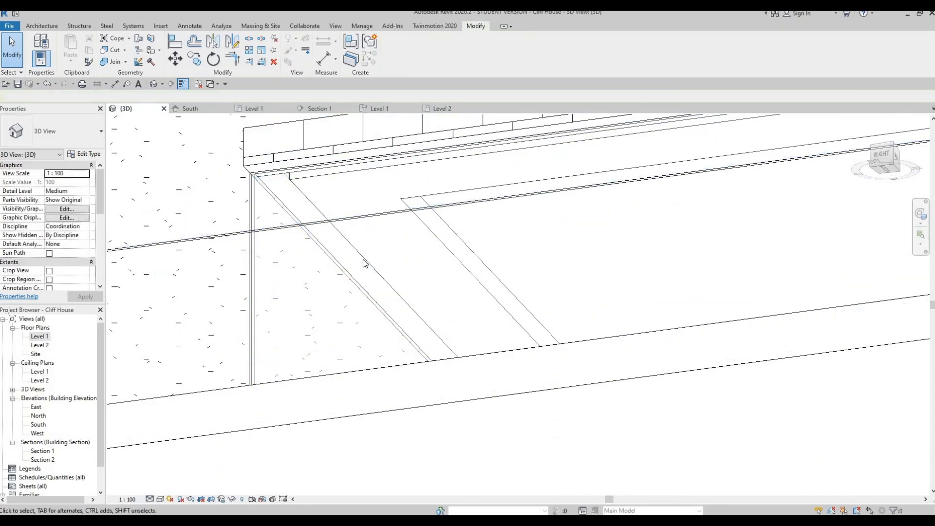
{"action": "middle_click_drag", "start_coordinate": [363, 263], "coordinate": [358, 267], "text": "shift"}
{"action": "left_click", "coordinate": [437, 257]}
{"action": "key", "text": "Escape"}
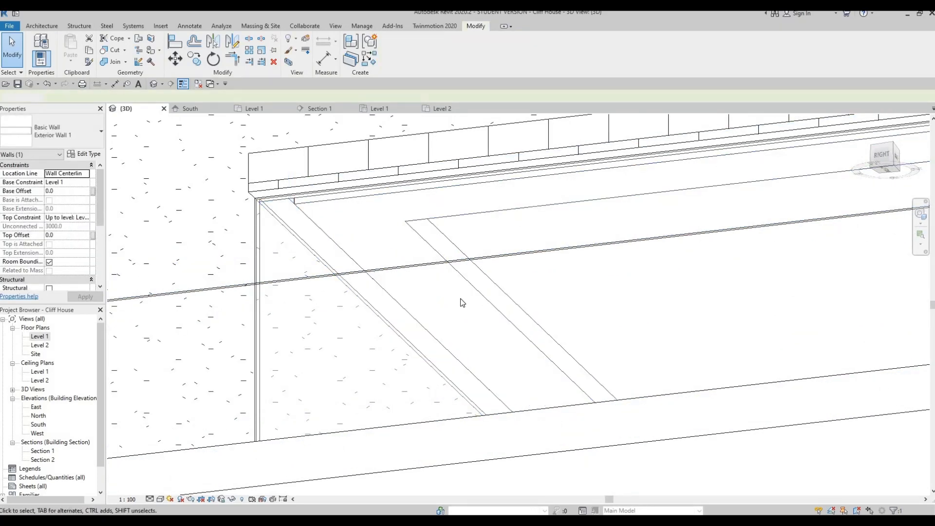
- Pull the ceiling band's front outer edge further inward to widen its gap to the curtain wall
{"action": "left_click", "coordinate": [515, 349]}
{"action": "middle_click_drag", "start_coordinate": [476, 265], "coordinate": [453, 296], "text": "shift"}
{"action": "middle_click_drag", "start_coordinate": [535, 407], "coordinate": [454, 290]}
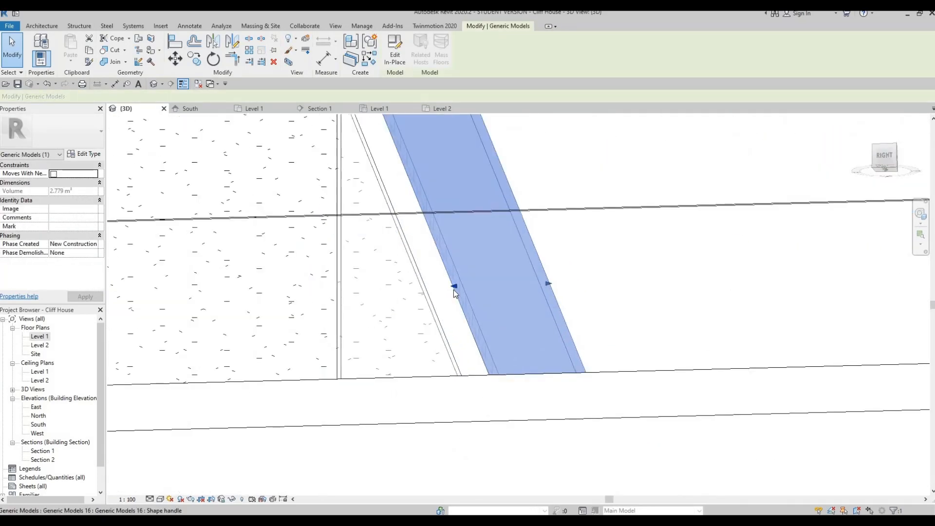
{"action": "left_click_drag", "start_coordinate": [457, 287], "coordinate": [487, 312]}
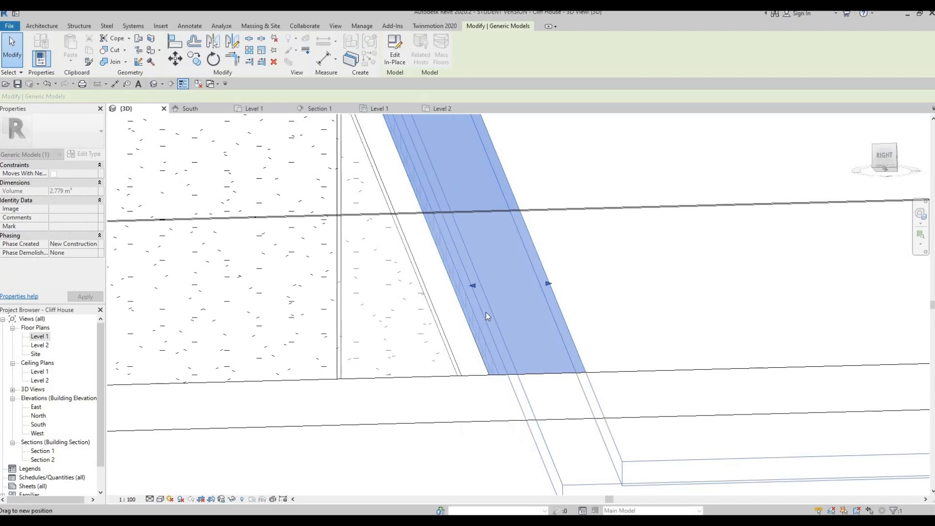
{"action": "key", "text": "Escape"}
- Examine the whole house from its front-right corner, checking the ceiling elements through the glazing
{"action": "middle_click_drag", "start_coordinate": [412, 224], "coordinate": [411, 258]}
{"action": "mouse_move", "coordinate": [533, 209]}
{"action": "middle_mouse_down", "text": "shift"}
{"action": "mouse_move", "coordinate": [382, 181]}
{"action": "mouse_move", "coordinate": [313, 218]}
{"action": "mouse_move", "coordinate": [389, 180]}
{"action": "mouse_move", "coordinate": [386, 265]}
{"action": "mouse_move", "coordinate": [377, 229]}
{"action": "mouse_move", "coordinate": [338, 261]}
{"action": "mouse_move", "coordinate": [295, 209]}
{"action": "mouse_move", "coordinate": [279, 204]}
{"action": "mouse_move", "coordinate": [292, 215]}
{"action": "mouse_move", "coordinate": [276, 179]}
{"action": "mouse_move", "coordinate": [328, 194]}
{"action": "mouse_move", "coordinate": [242, 286]}
{"action": "mouse_move", "coordinate": [211, 198]}
{"action": "mouse_move", "coordinate": [296, 206]}
{"action": "mouse_move", "coordinate": [177, 189]}
{"action": "mouse_move", "coordinate": [291, 188]}
{"action": "mouse_move", "coordinate": [284, 203]}
{"action": "mouse_move", "coordinate": [297, 222]}
{"action": "mouse_move", "coordinate": [264, 204]}
{"action": "mouse_move", "coordinate": [403, 215]}
{"action": "mouse_move", "coordinate": [395, 205]}
{"action": "mouse_move", "coordinate": [341, 226]}
{"action": "mouse_move", "coordinate": [309, 299]}
{"action": "mouse_move", "coordinate": [344, 290]}
{"action": "middle_mouse_up", "text": "shift"}
{"action": "scroll", "coordinate": [544, 344], "scroll_direction": "down", "scroll_amount": 3}
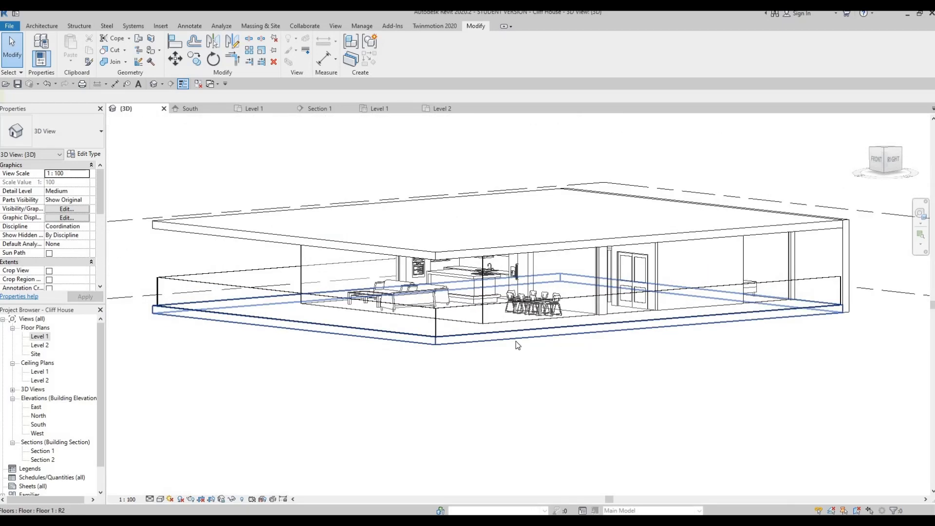
{"action": "mouse_move", "coordinate": [516, 344]}
{"action": "middle_mouse_down", "text": "shift"}
{"action": "mouse_move", "coordinate": [506, 346]}
{"action": "mouse_move", "coordinate": [518, 351]}
{"action": "middle_mouse_up", "text": "shift"}
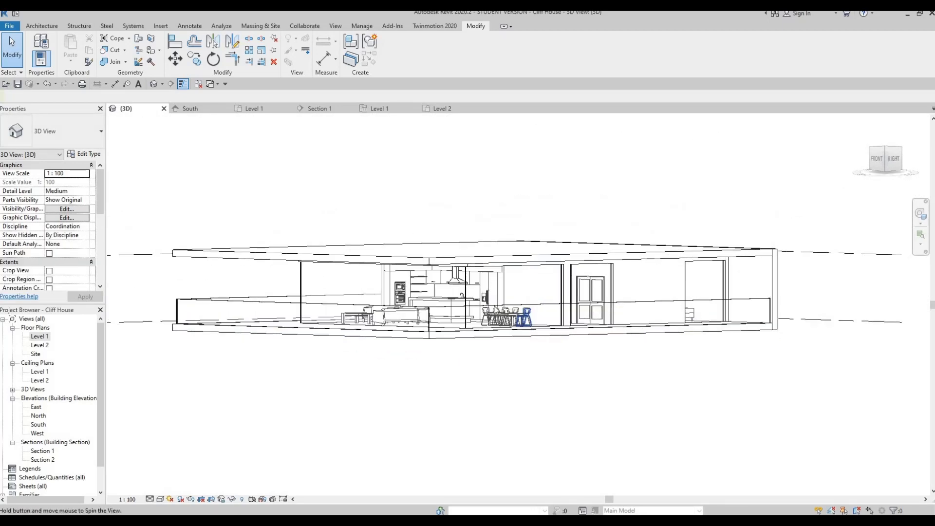
{"action": "middle_click_drag", "start_coordinate": [439, 294], "coordinate": [460, 297], "text": "shift"}
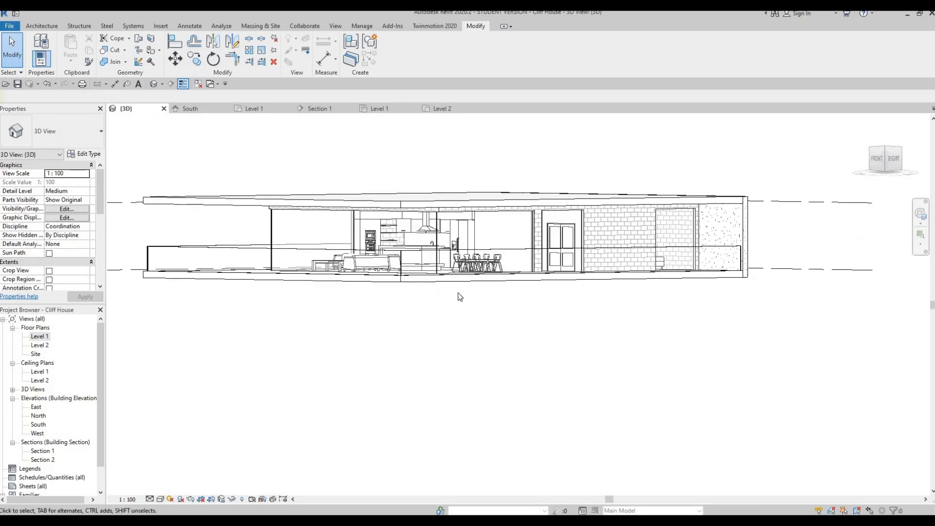